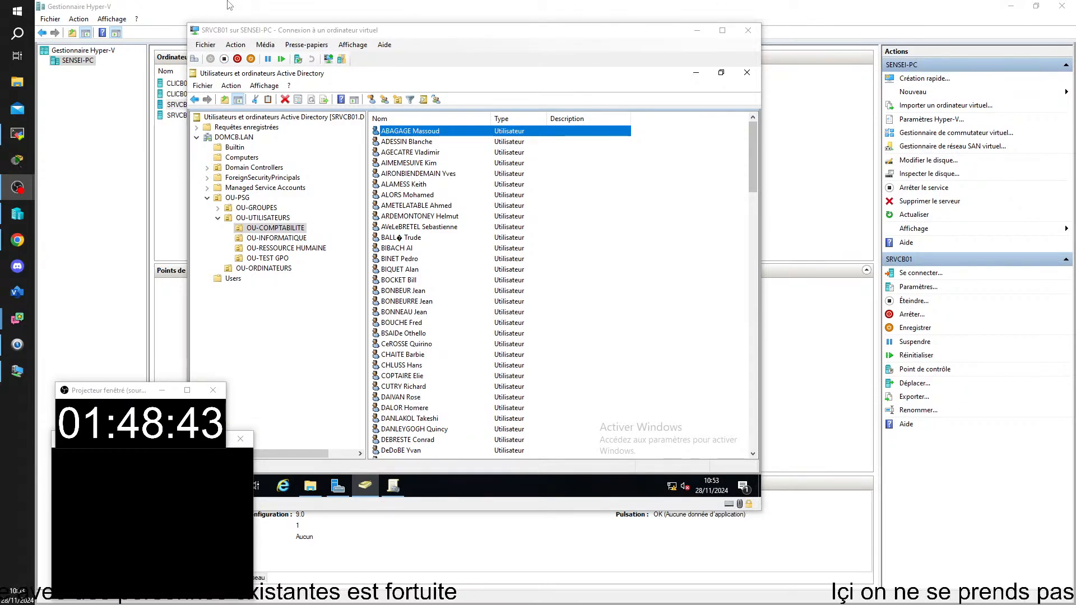
# Bring Hyper-V Manager in front of the SRVCB01 server console
pyautogui.click(983, 5)
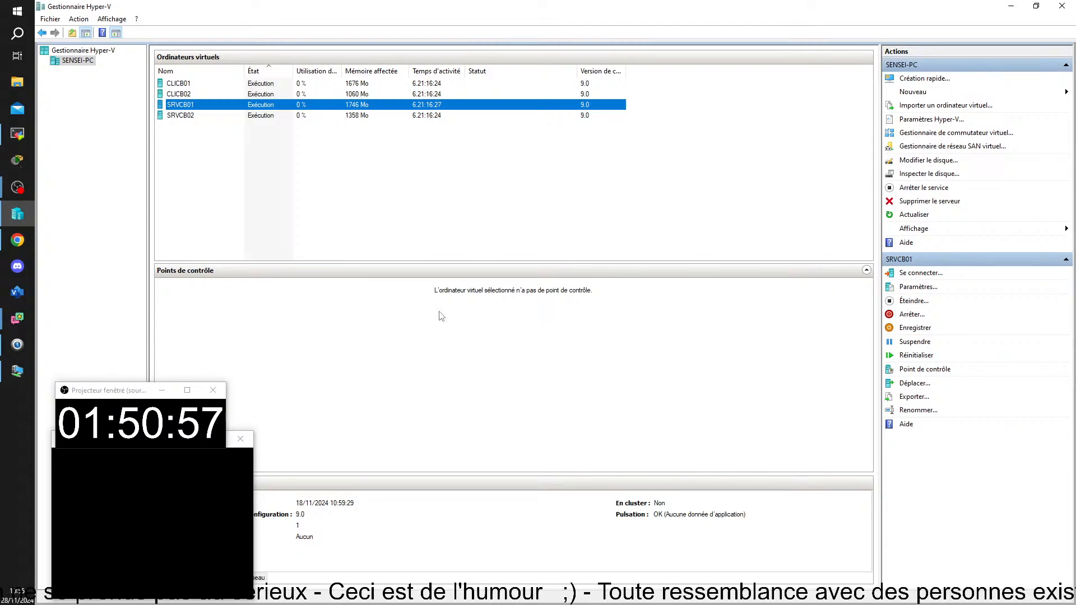
# Select SRVCB01 in the VM list and switch to the remote viewer window
pyautogui.click(320, 176)
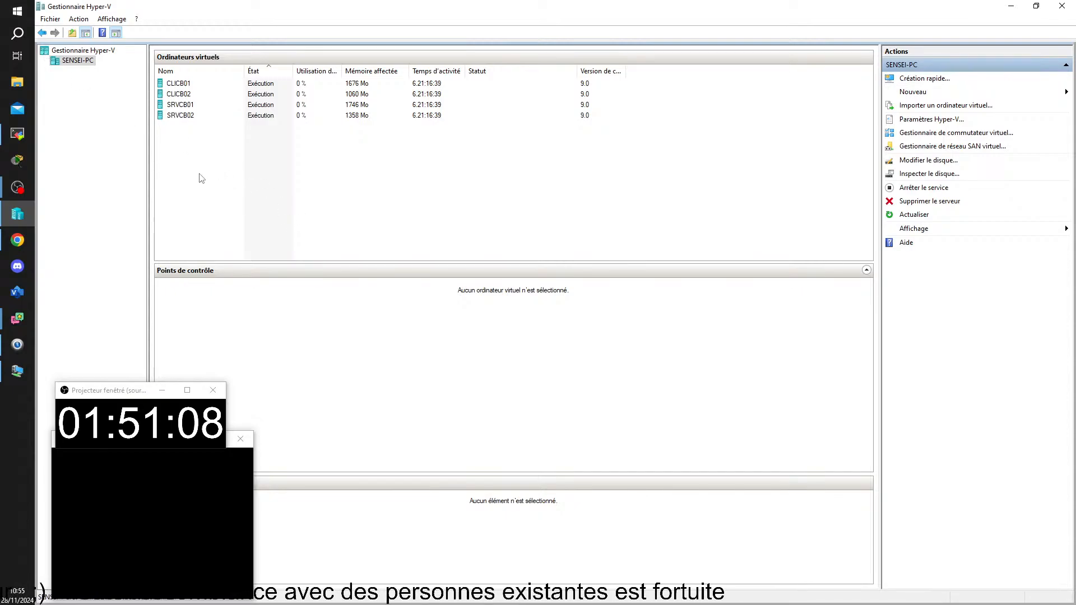
pyautogui.click(190, 105)
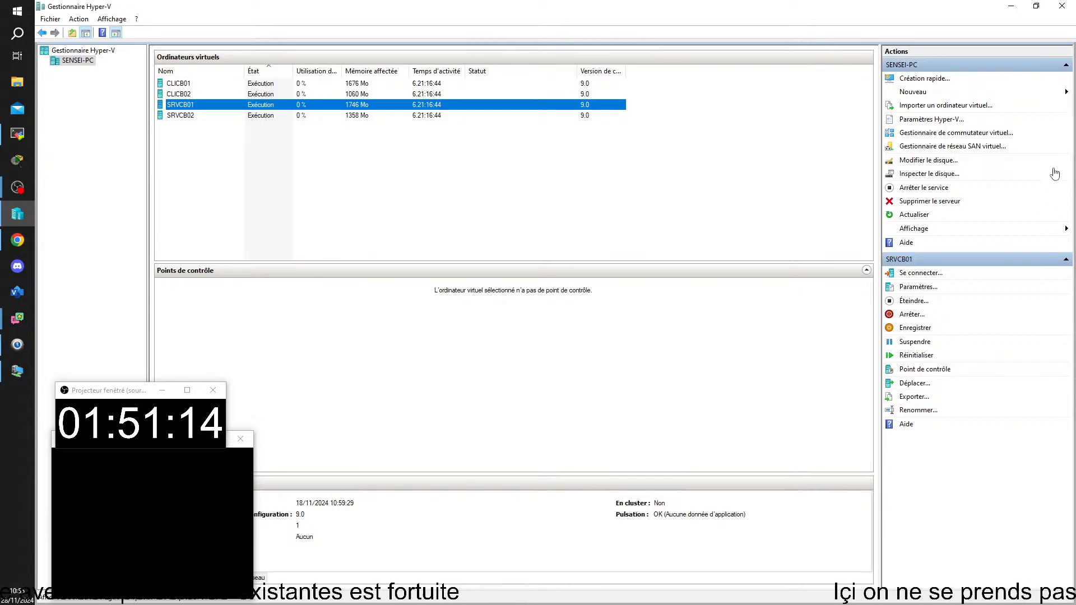
pyautogui.click(17, 133)
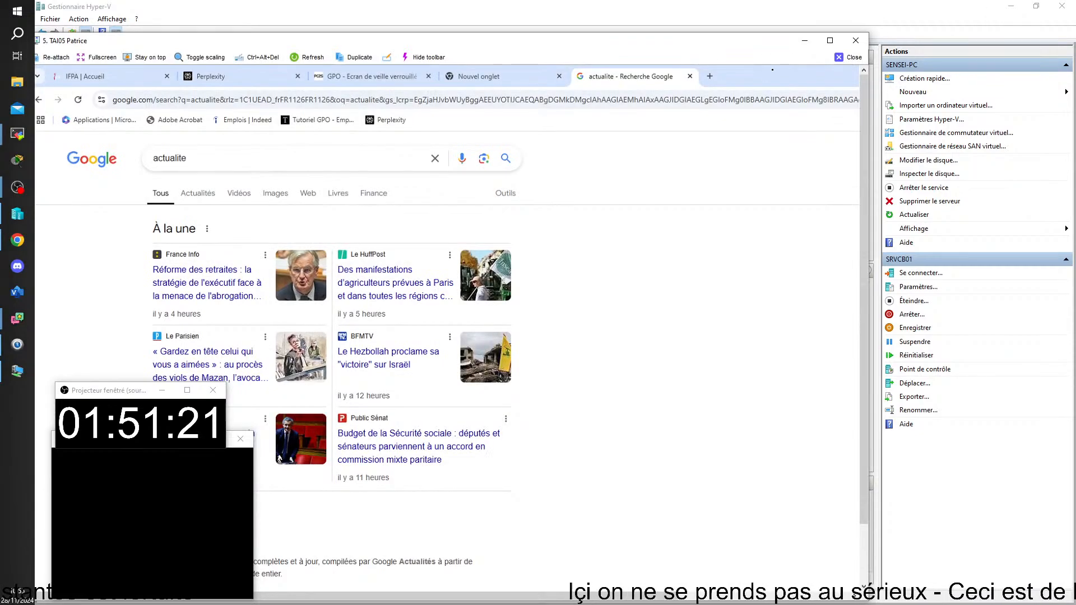
# Maximize the viewer, connect to CLIPI02 and open File Explorer at Ce PC
pyautogui.click(830, 40)
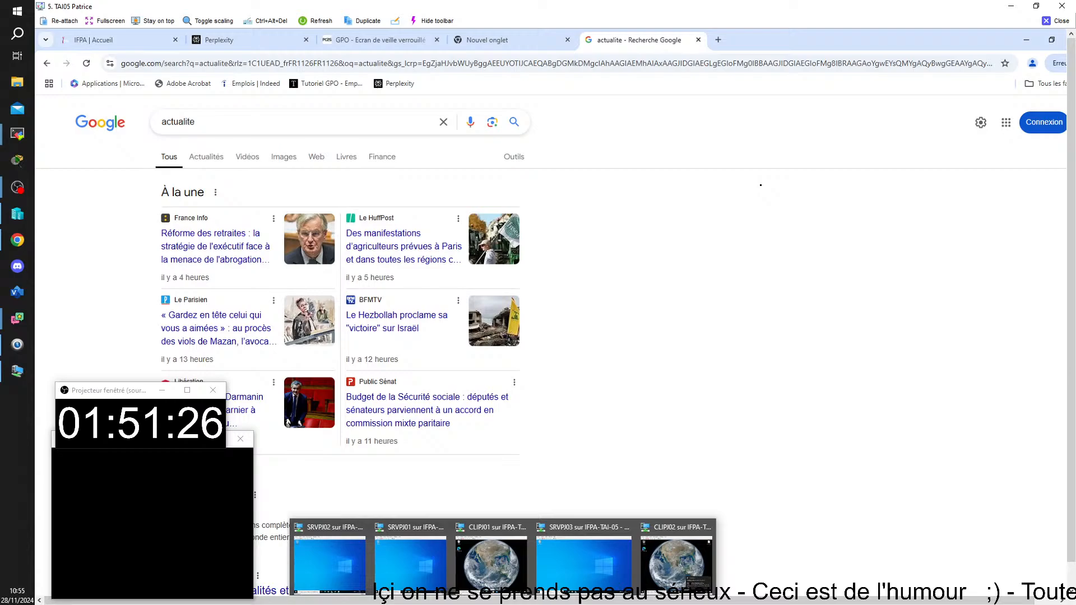
pyautogui.click(493, 545)
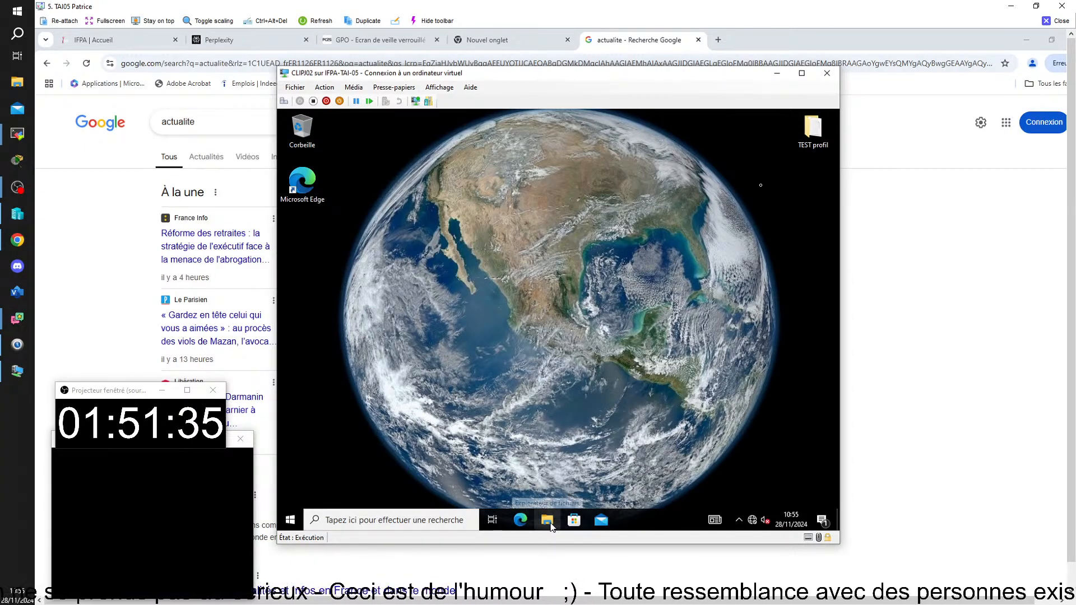
pyautogui.click(548, 521)
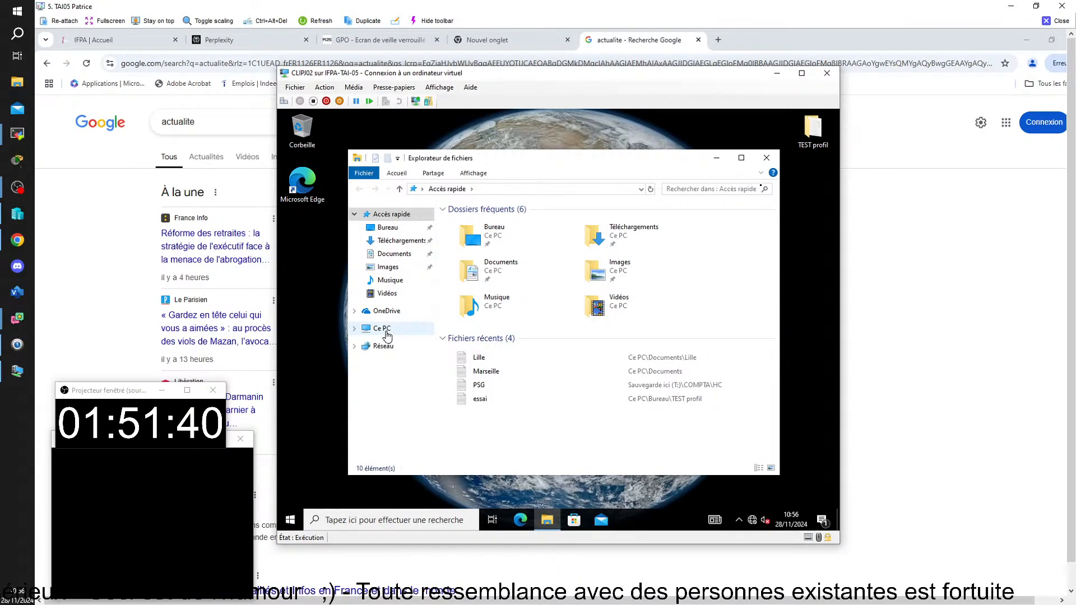
pyautogui.click(383, 329)
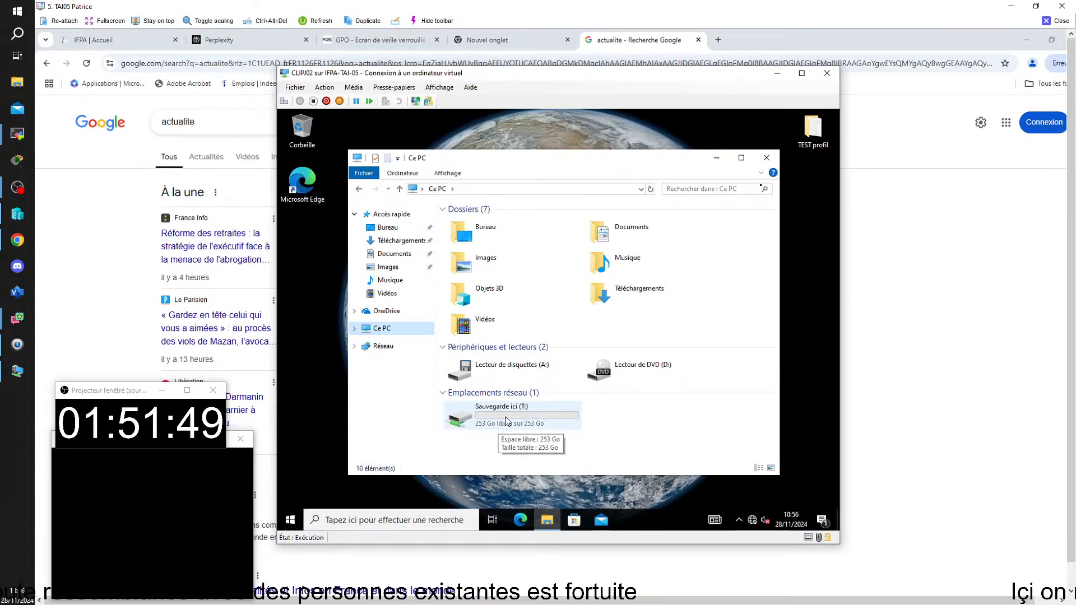
# Browse the Sauvegarde ici (T:) drive and Documents folder, then open the Start menu
pyautogui.click(506, 422)
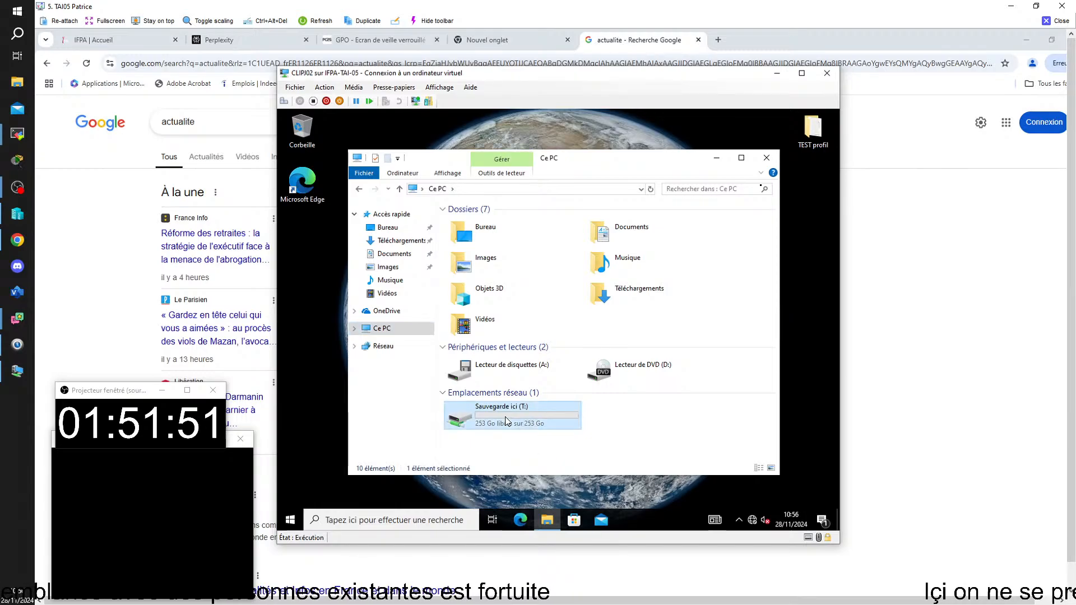
pyautogui.doubleClick(505, 421)
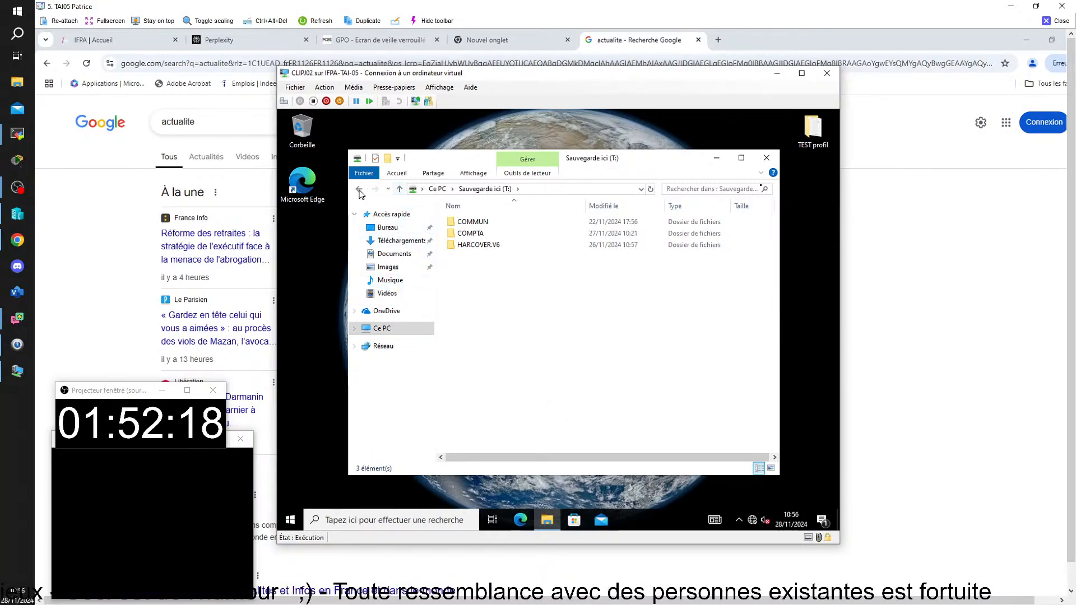
pyautogui.click(359, 190)
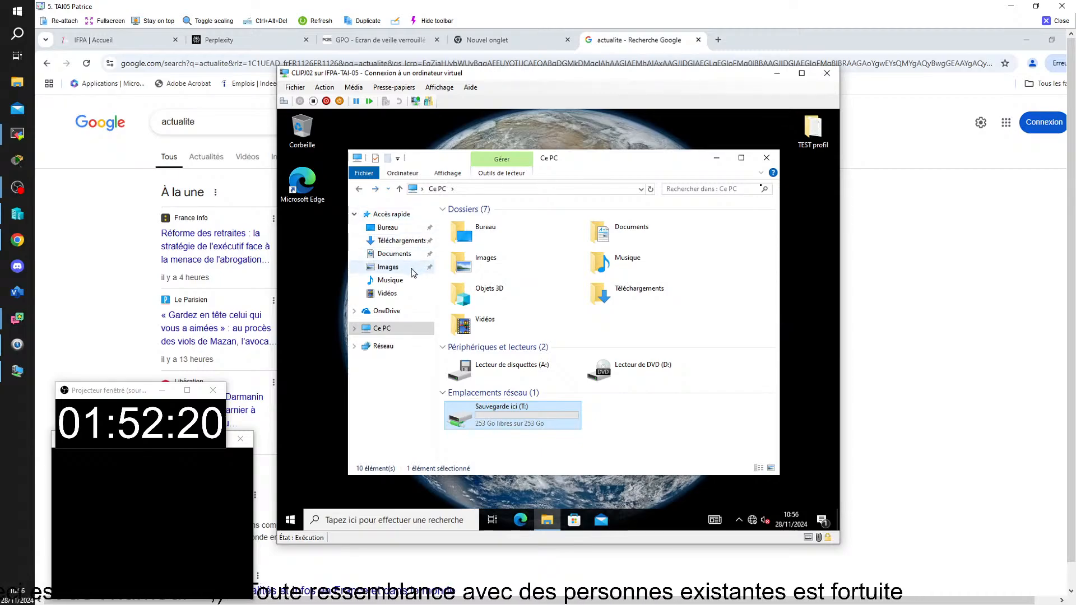
pyautogui.click(619, 230)
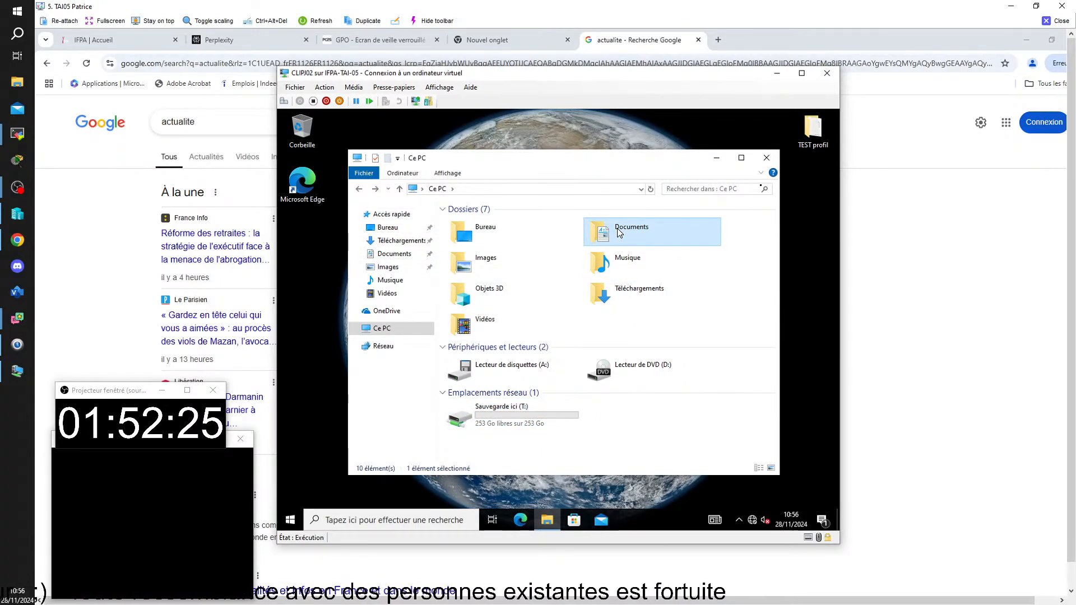
pyautogui.doubleClick(619, 233)
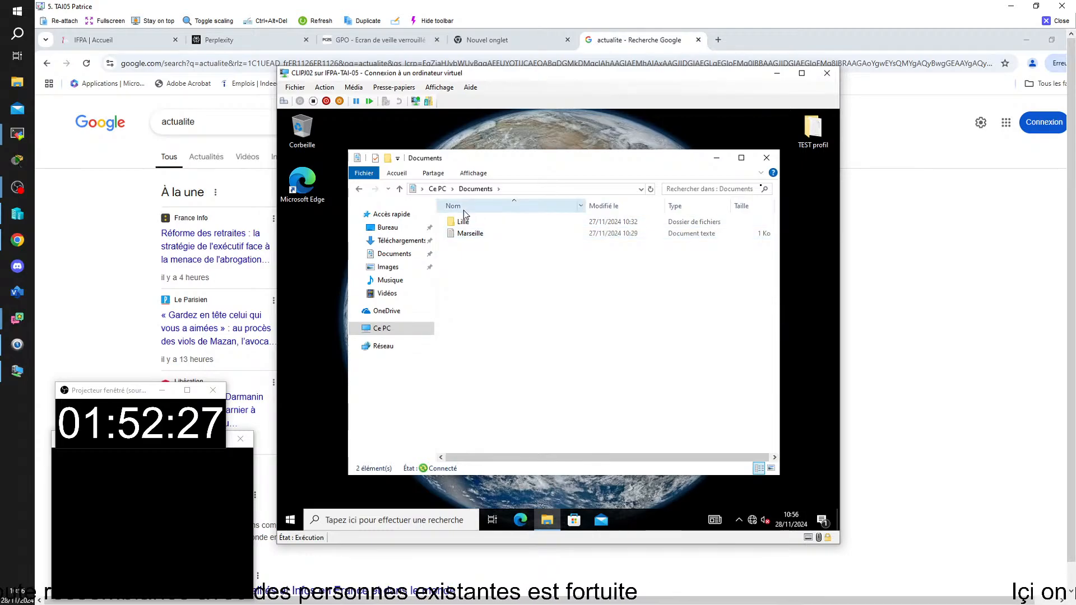
pyautogui.click(359, 190)
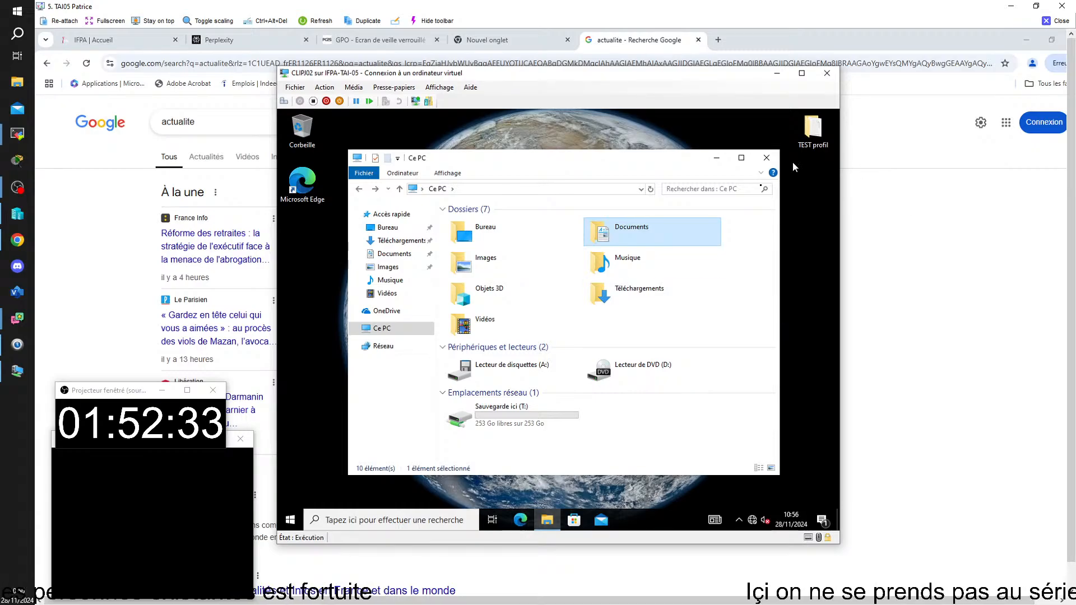
pyautogui.click(289, 520)
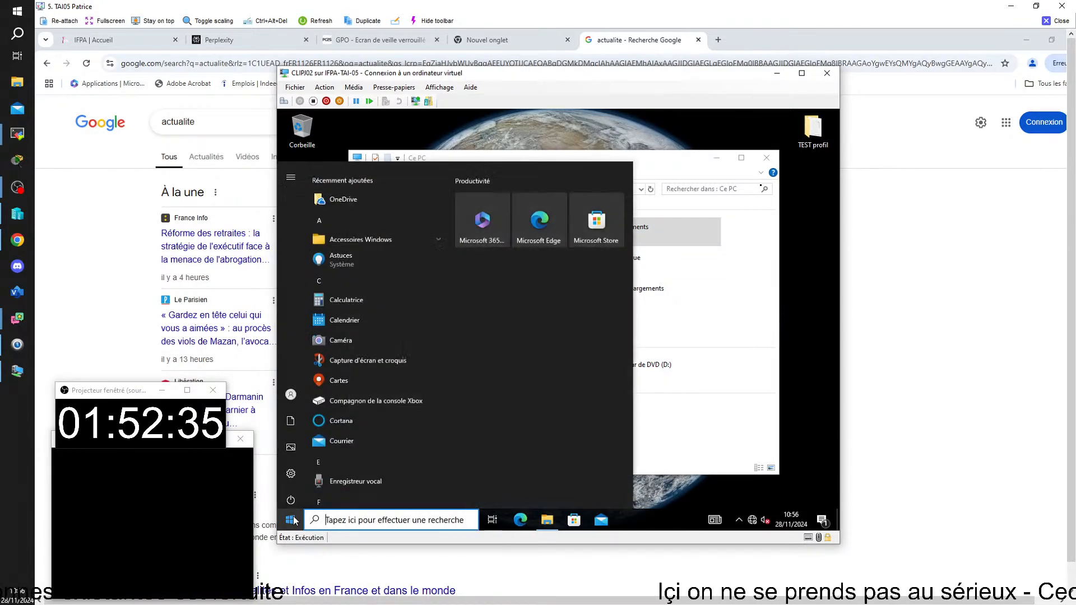
# Sign out of the client VM and choose to sign in as another user
pyautogui.moveTo(285, 399)
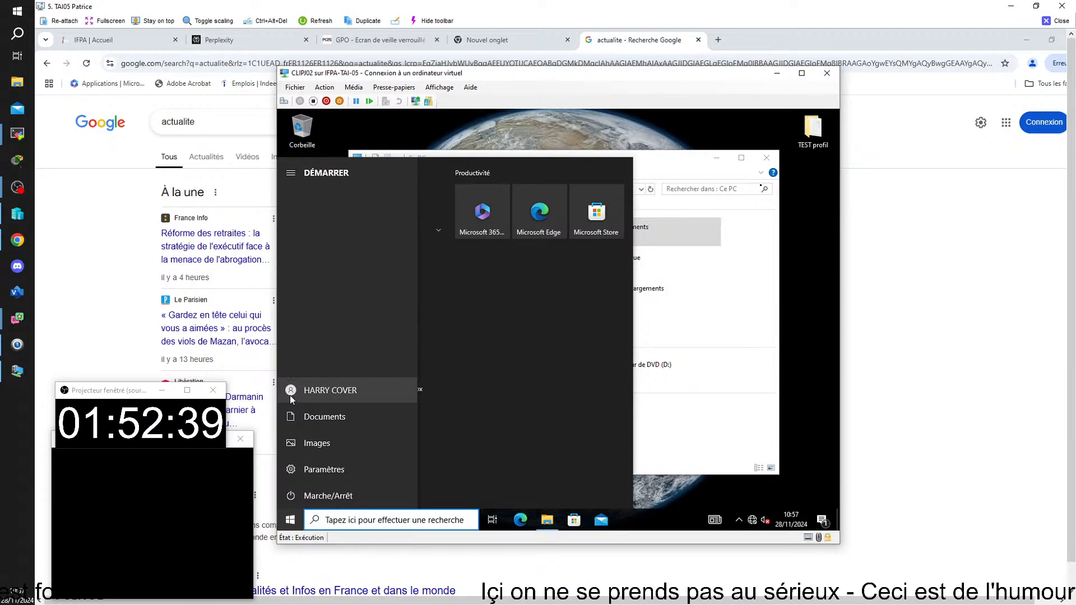
pyautogui.click(290, 395)
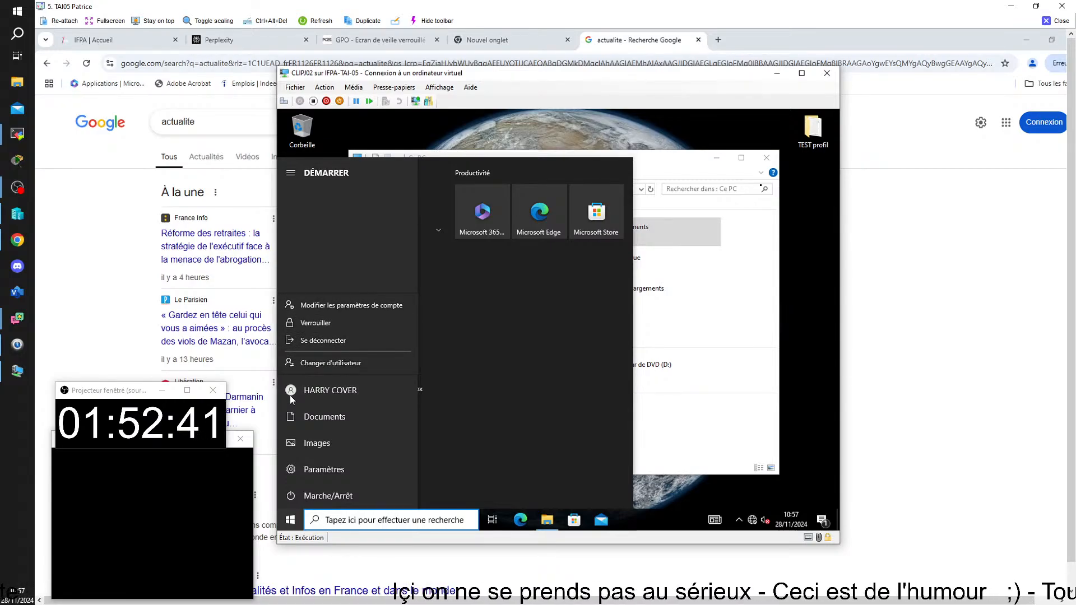
pyautogui.click(309, 342)
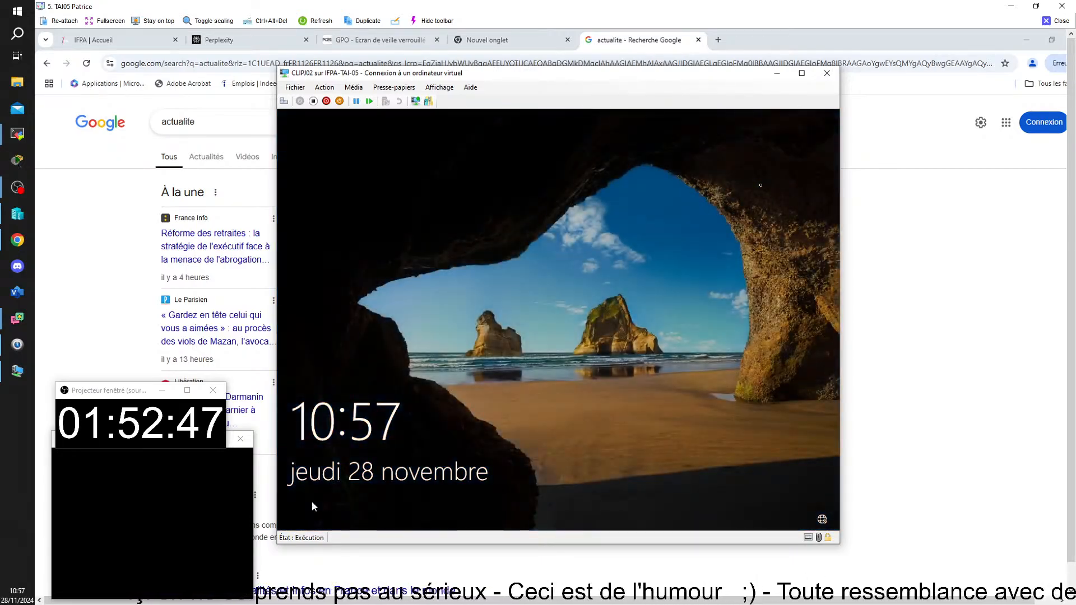
pyautogui.click(311, 501)
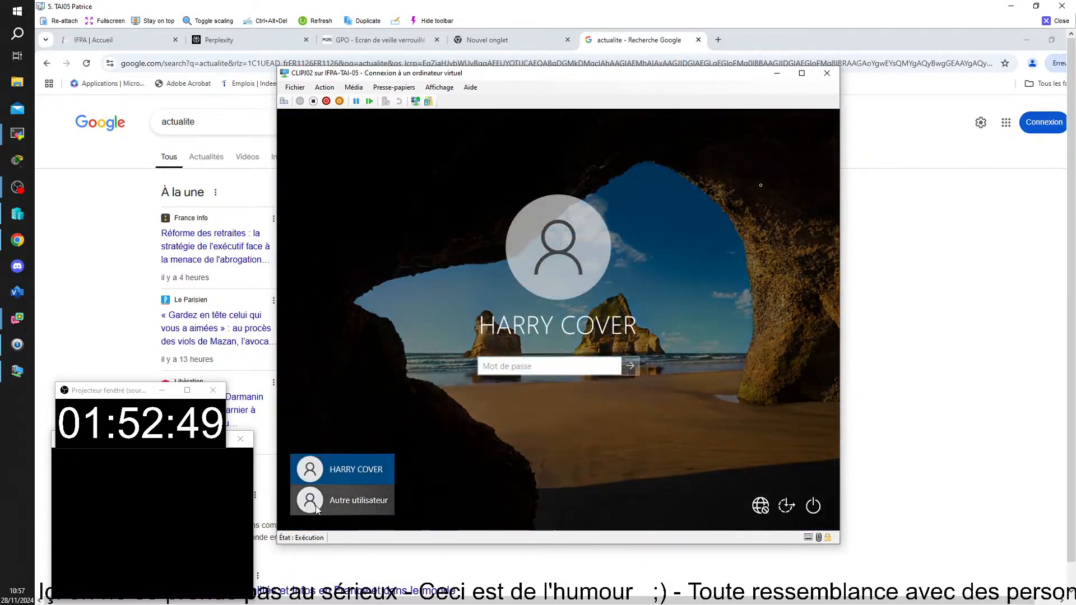
pyautogui.click(316, 507)
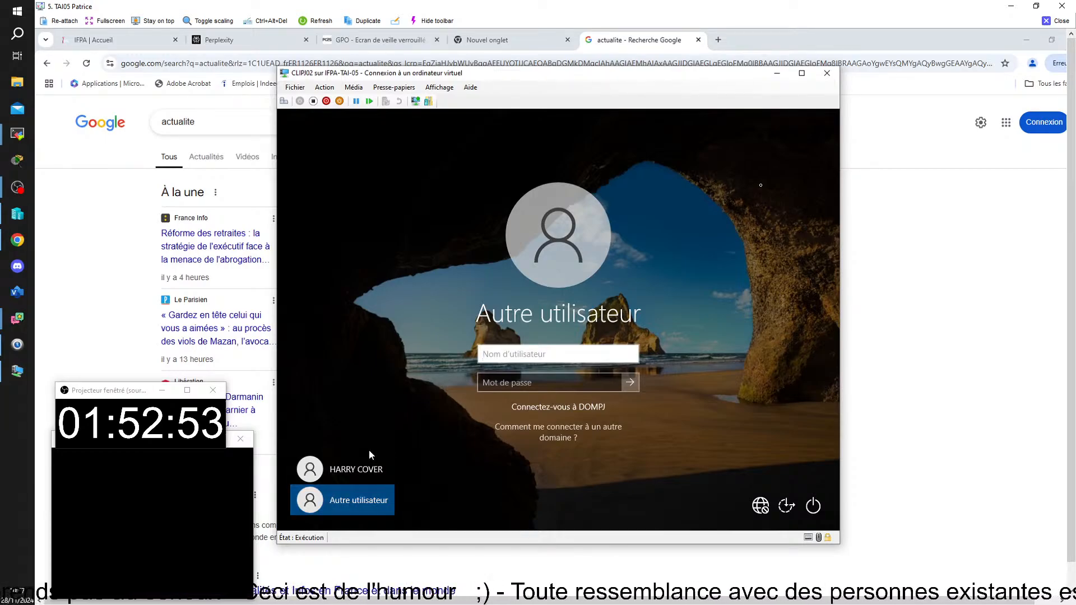
# Sign in as the domain user after correcting the username from a failed attempt
pyautogui.moveTo(530, 603)
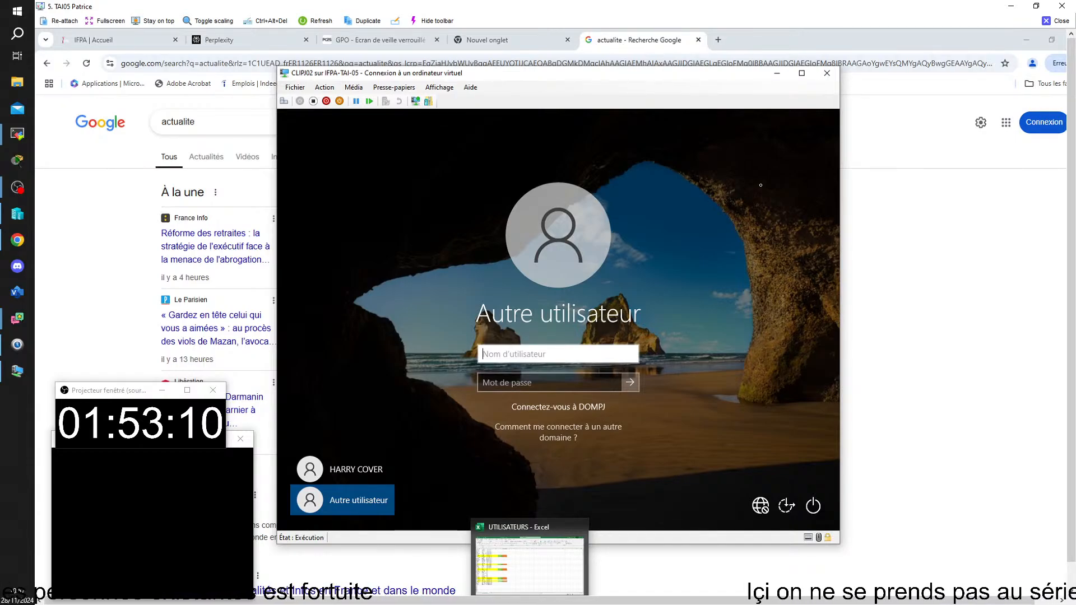
pyautogui.write('1234')
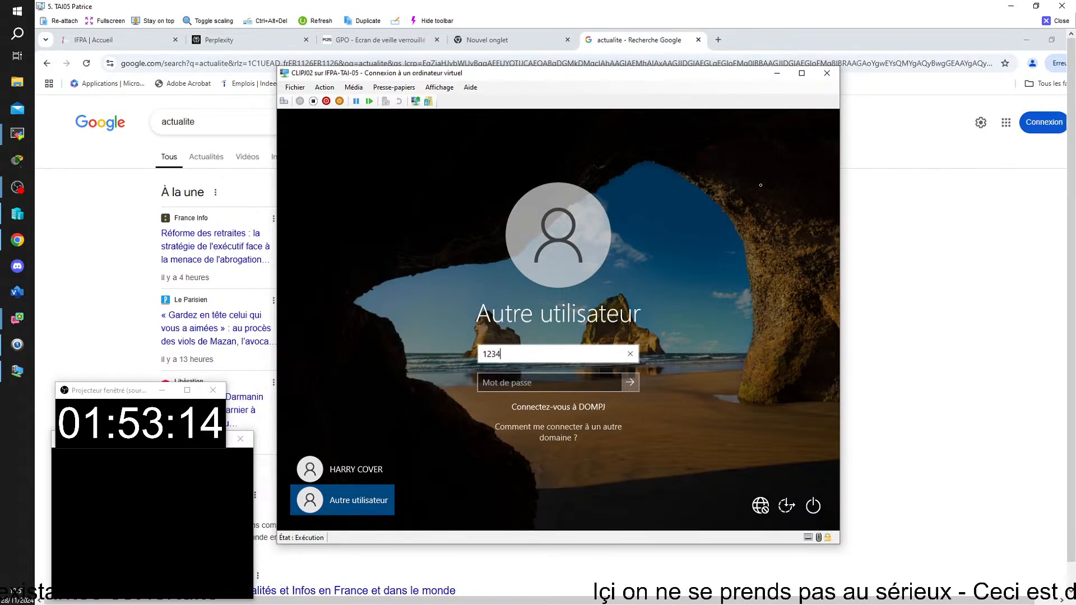
pyautogui.press('Return')
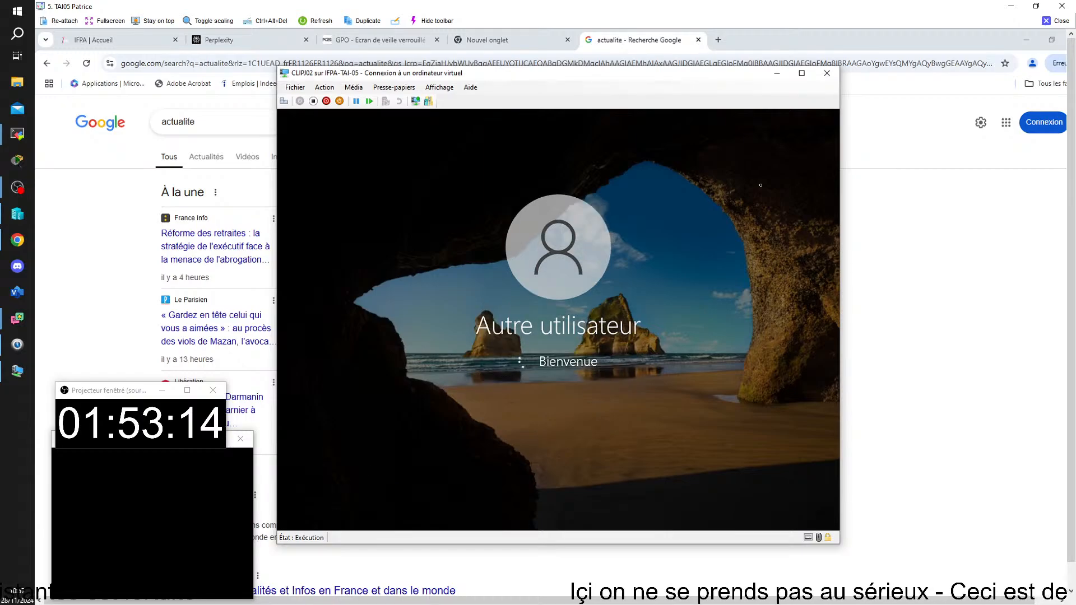
pyautogui.press('Return')
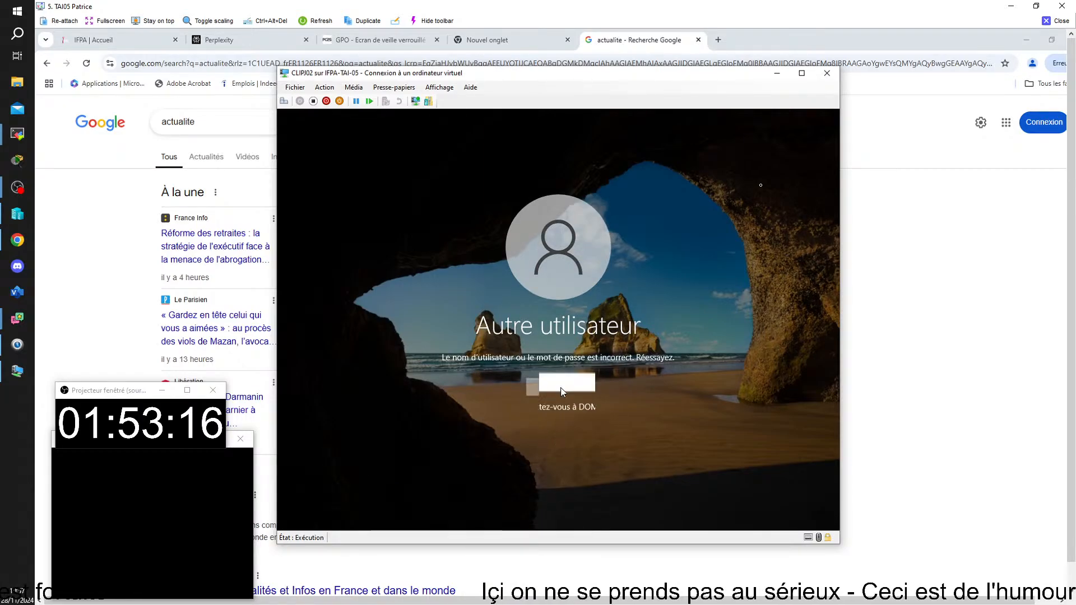
pyautogui.moveTo(497, 354); pyautogui.dragTo(502, 353)
pyautogui.press('BackSpace')
pyautogui.press('BackSpace')
pyautogui.press('BackSpace')
pyautogui.press('BackSpace')
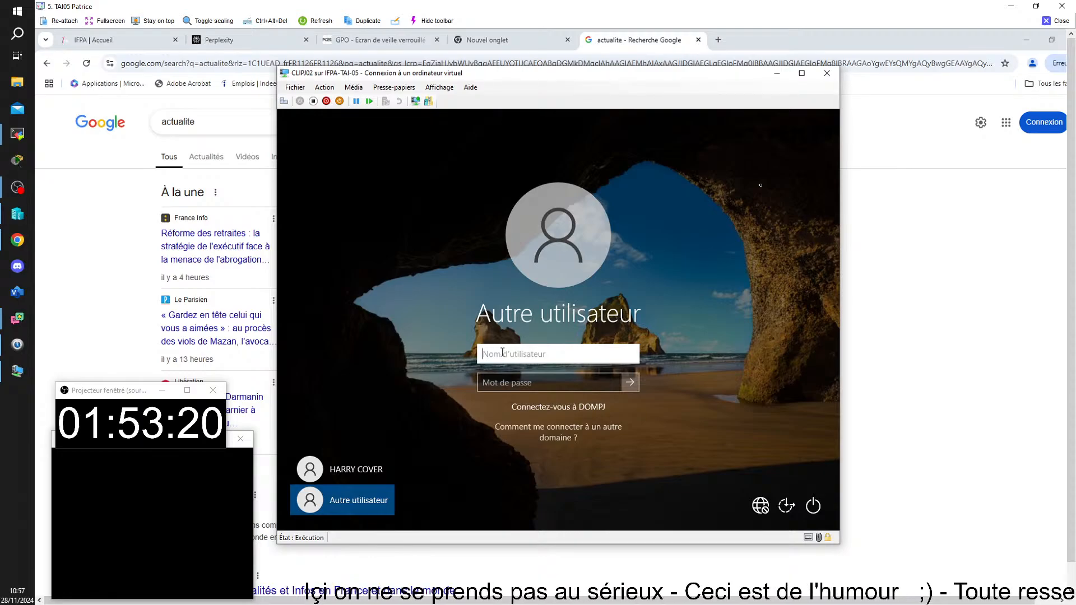
pyautogui.click(358, 469)
pyautogui.write('****')
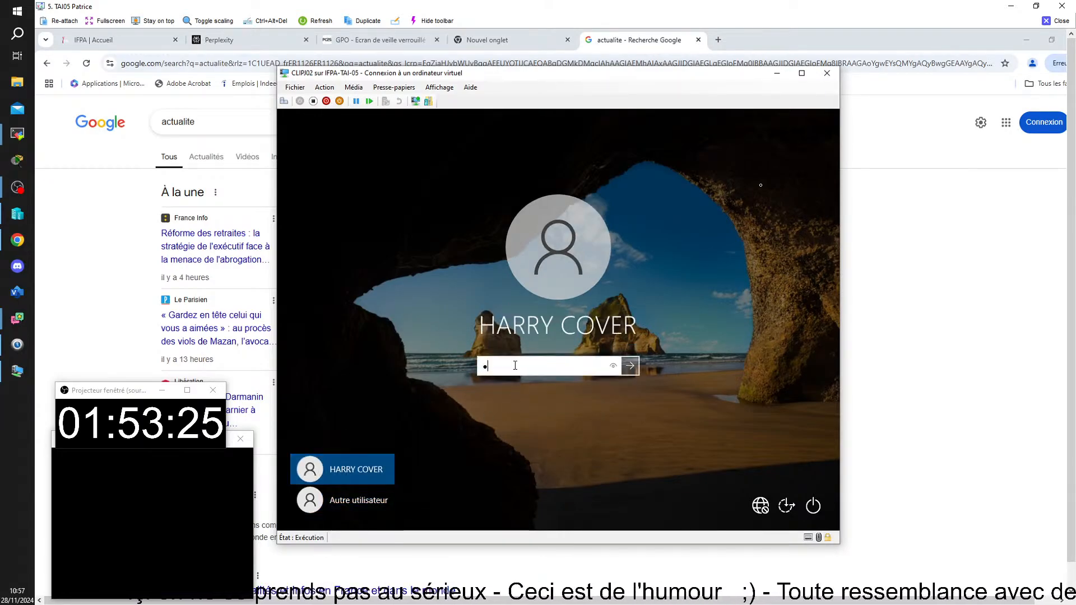
pyautogui.press('Return')
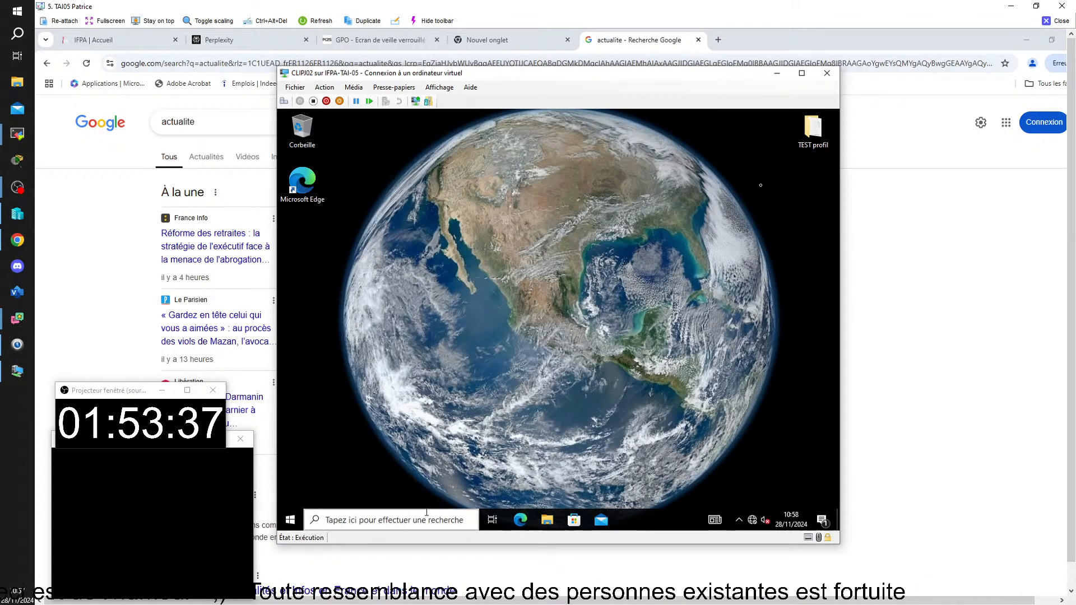
# Run gpresult -r in a Command Prompt and scroll through the applied policies
pyautogui.click(427, 512)
pyautogui.write('cmd')
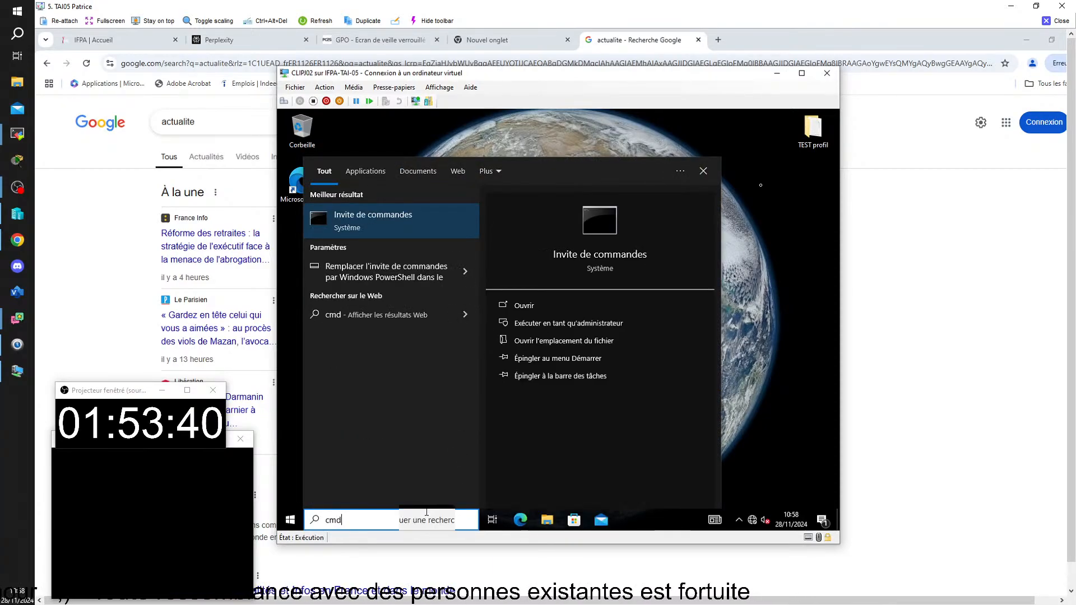
pyautogui.press('Return')
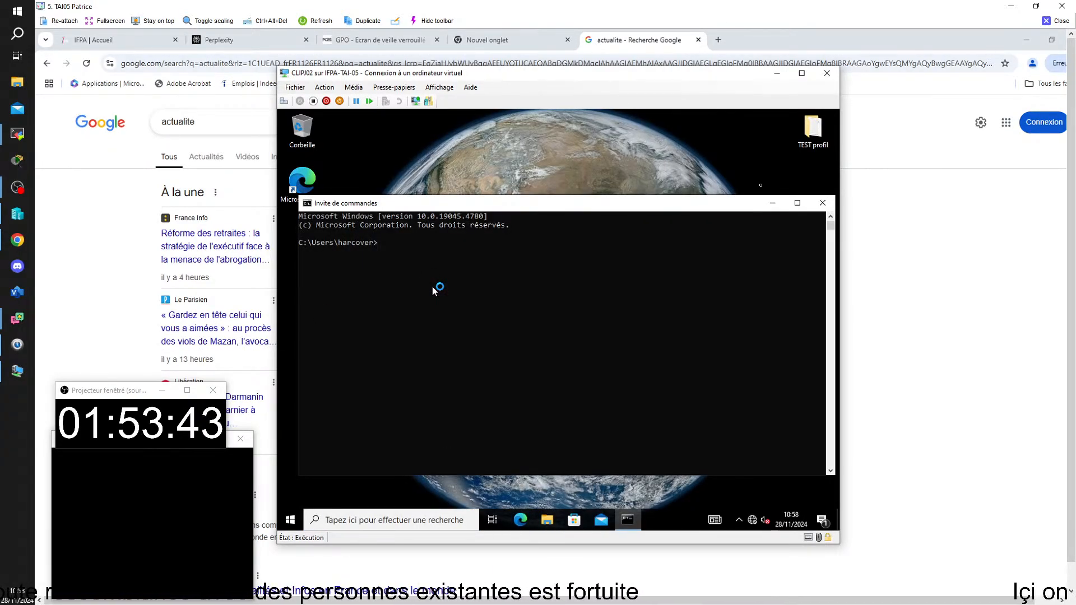
pyautogui.write('gpresult')
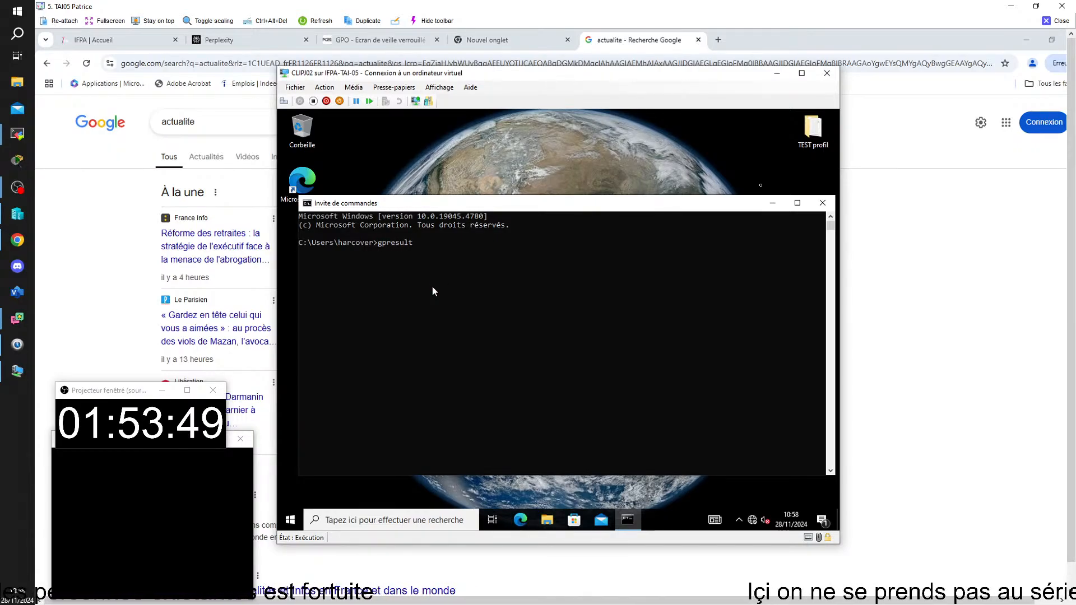
pyautogui.write(' -r')
pyautogui.press('Return')
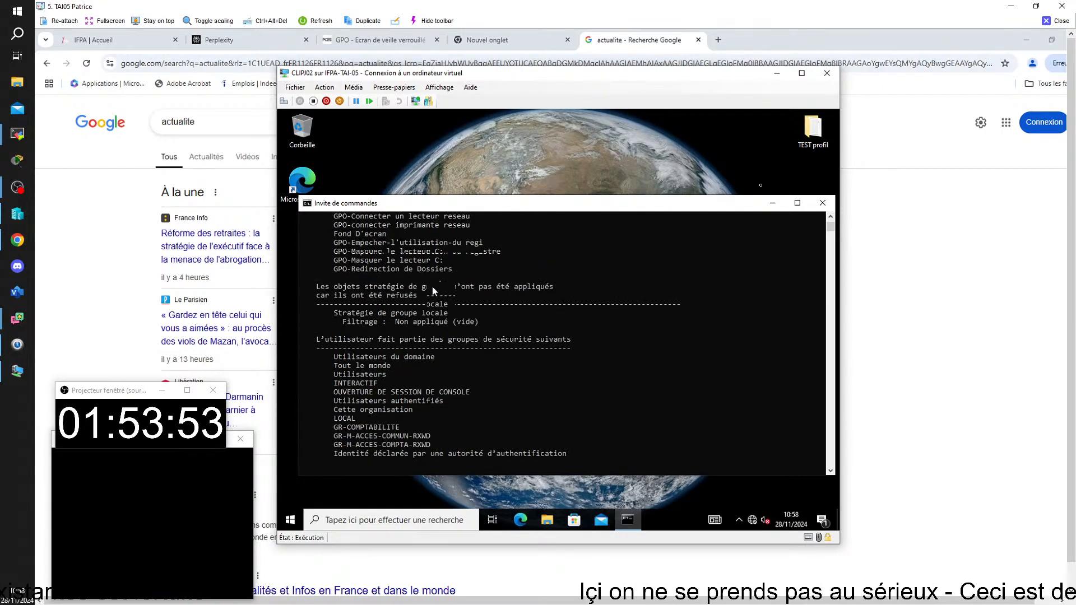
pyautogui.scroll(-1, 432, 287)
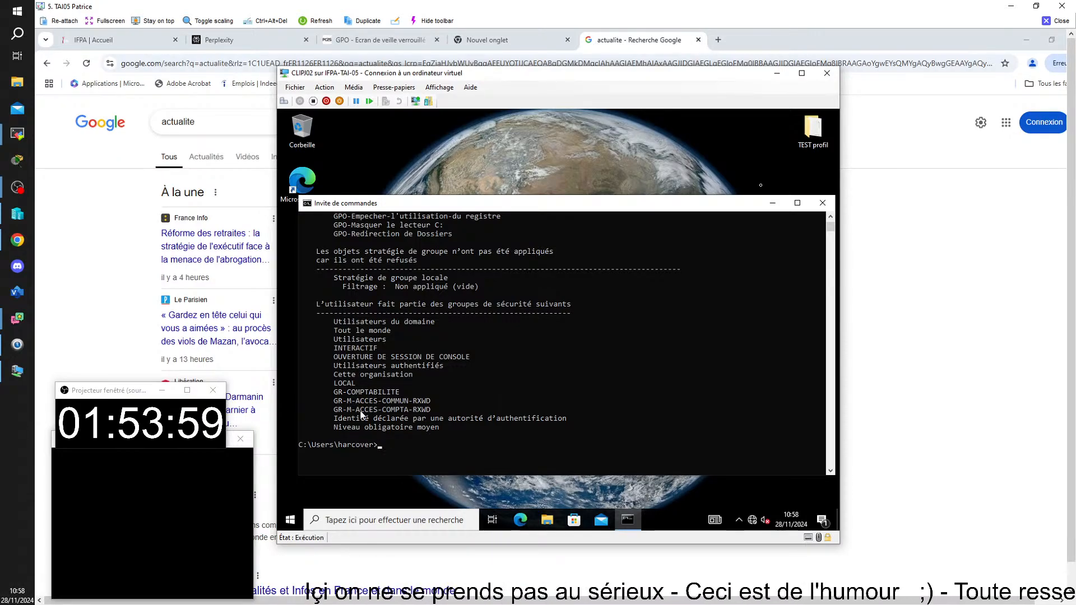
pyautogui.scroll(3, 431, 415)
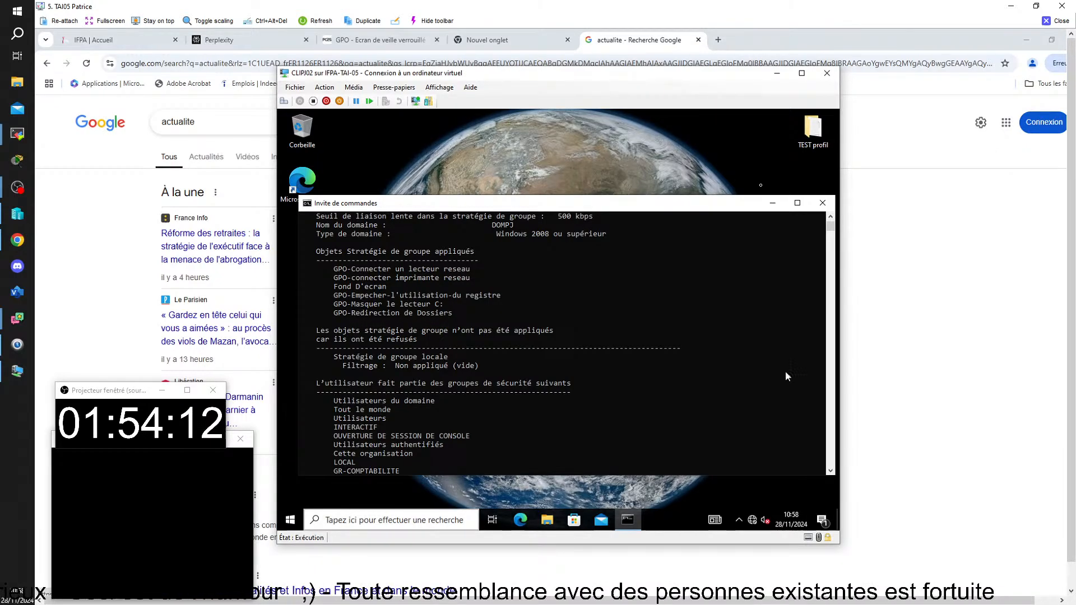
# Open File Explorer at Accès rapide and briefly bring up the Documents folder's context menu
pyautogui.click(551, 522)
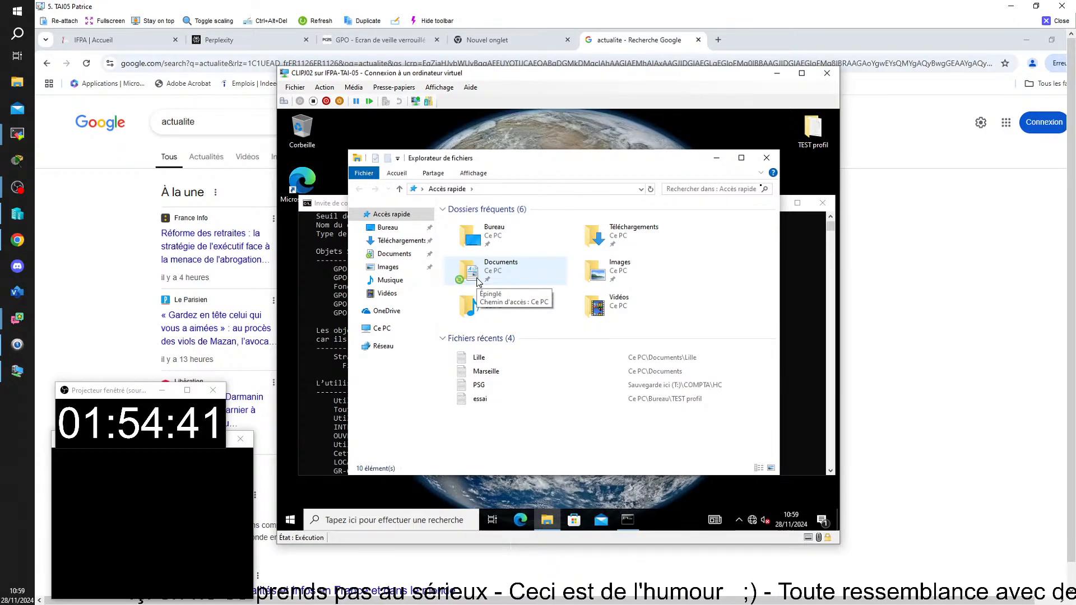
pyautogui.rightClick(478, 282)
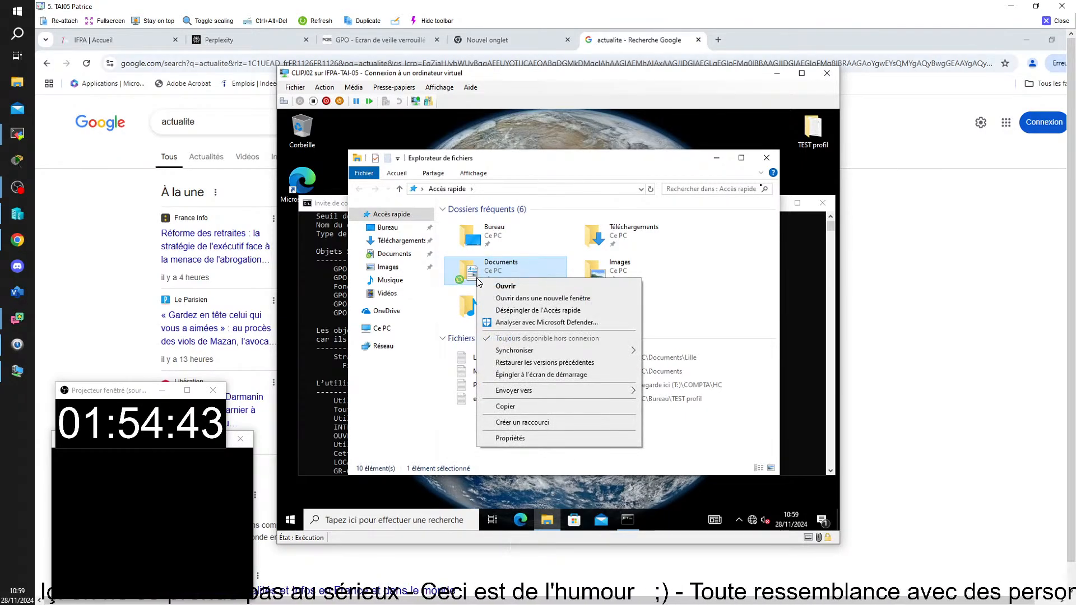
pyautogui.click(522, 245)
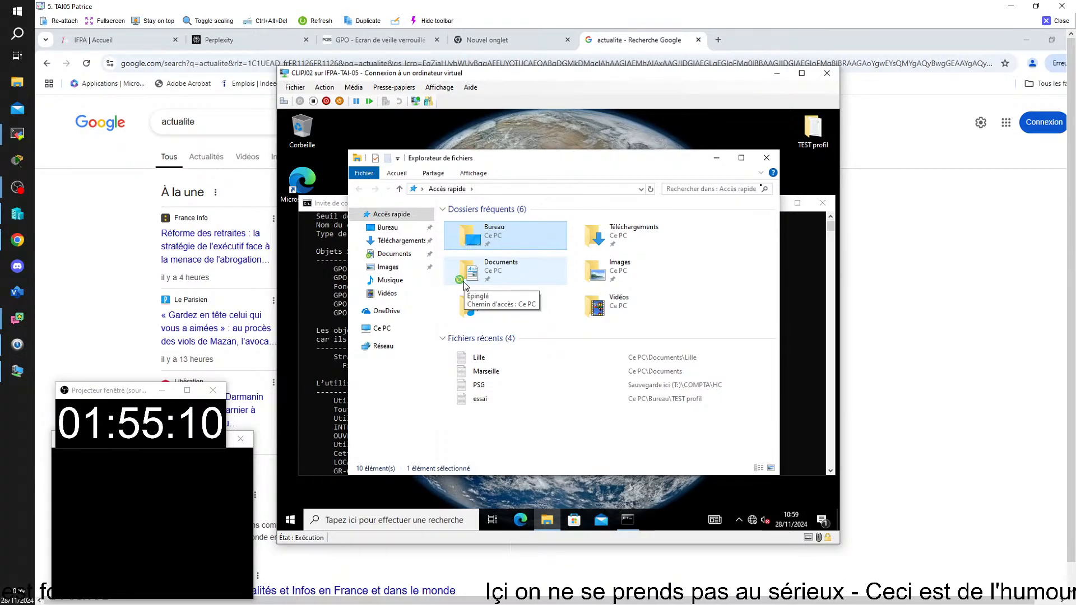
# Show the Documents context menu to verify 'Toujours disponible hors connexion' is ticked
pyautogui.rightClick(492, 274)
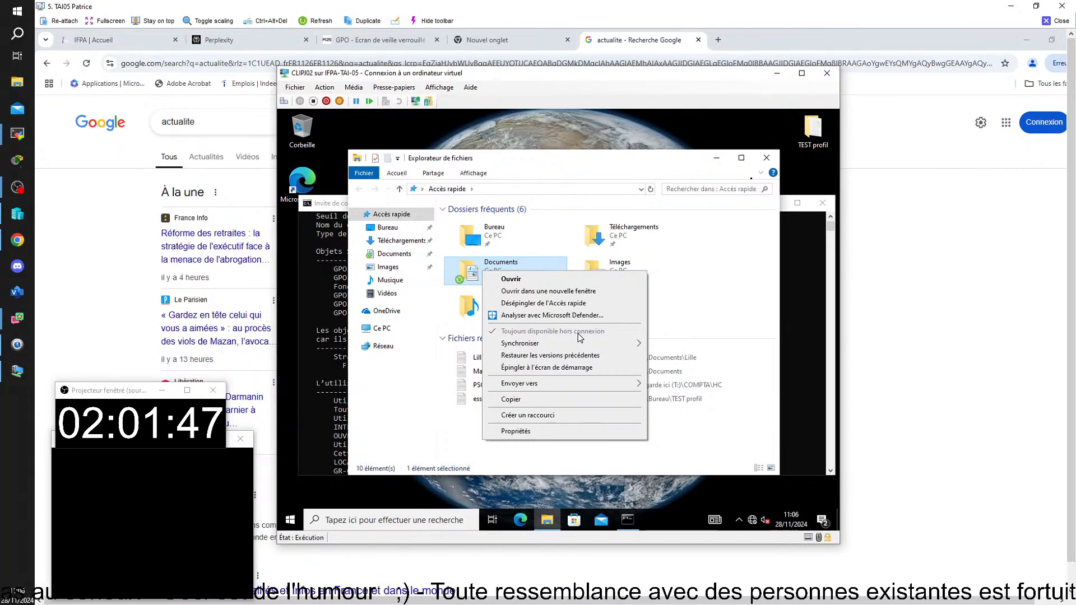
pyautogui.moveTo(584, 602)
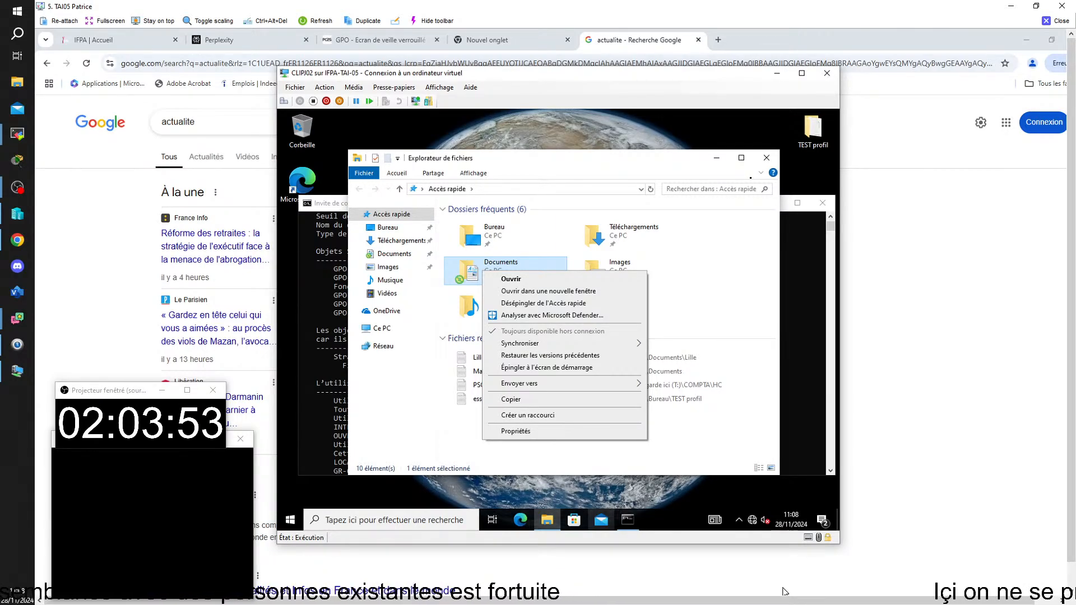
# Open the Documents folder to check its synced contents, then close it
pyautogui.click(438, 294)
pyautogui.doubleClick(496, 274)
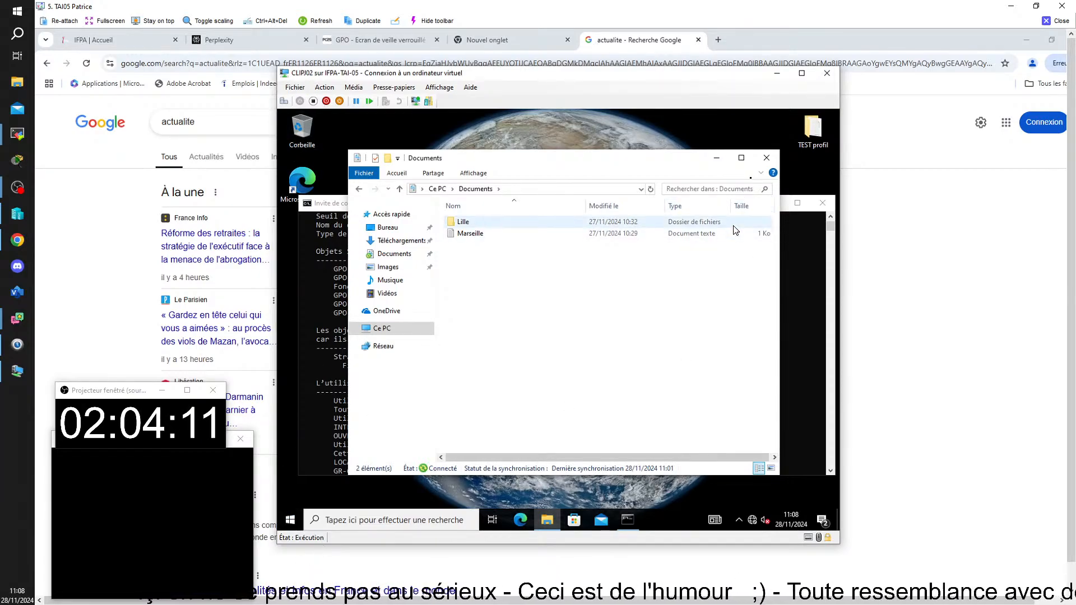
pyautogui.click(766, 158)
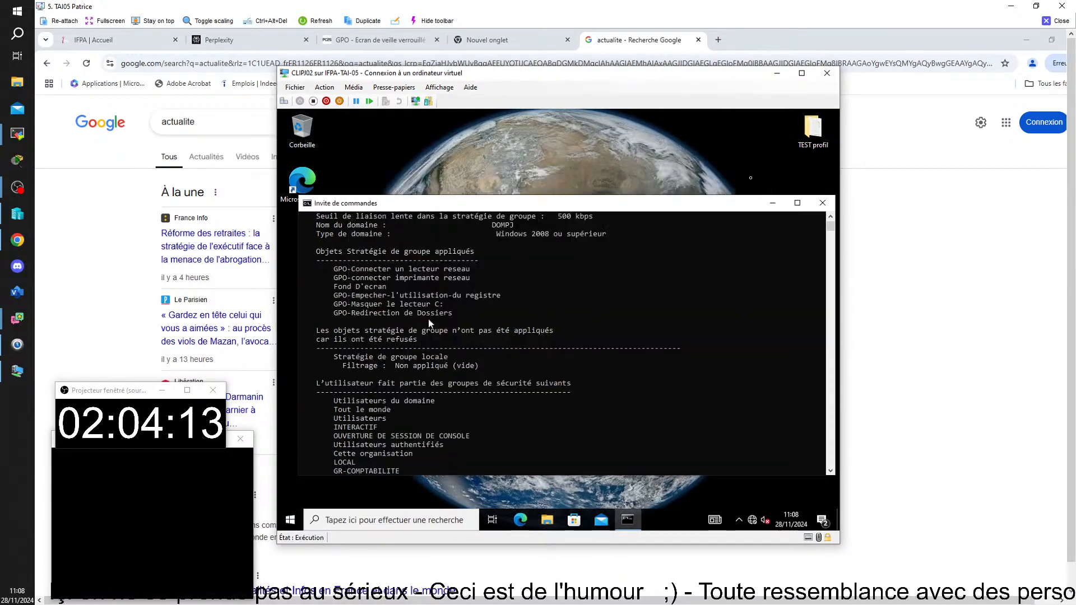
# Shut down the client VM via Start, power and Arrêter
pyautogui.click(290, 520)
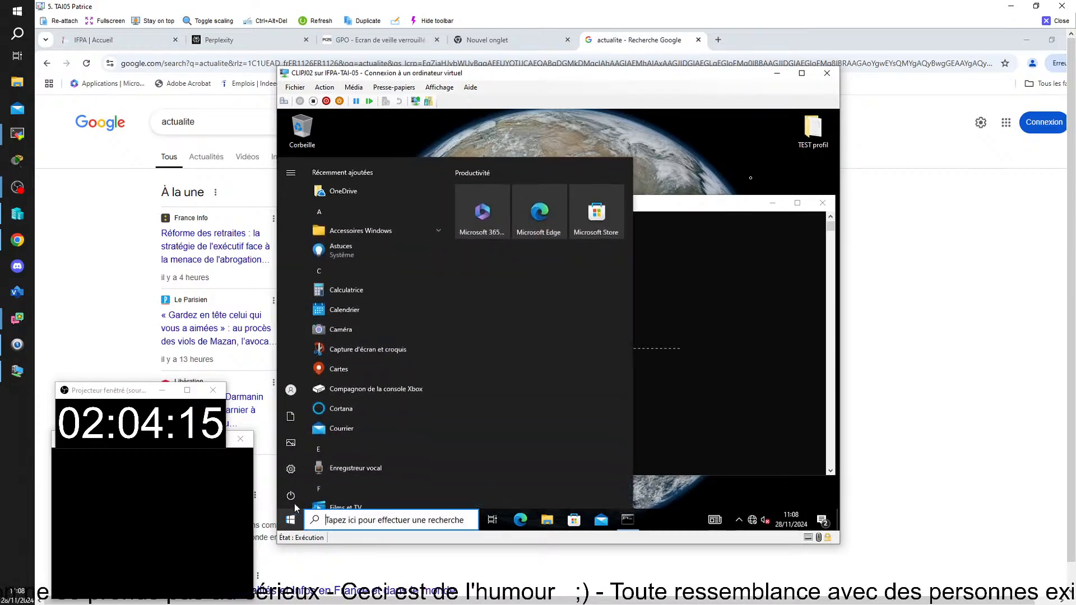
pyautogui.click(295, 497)
pyautogui.click(336, 448)
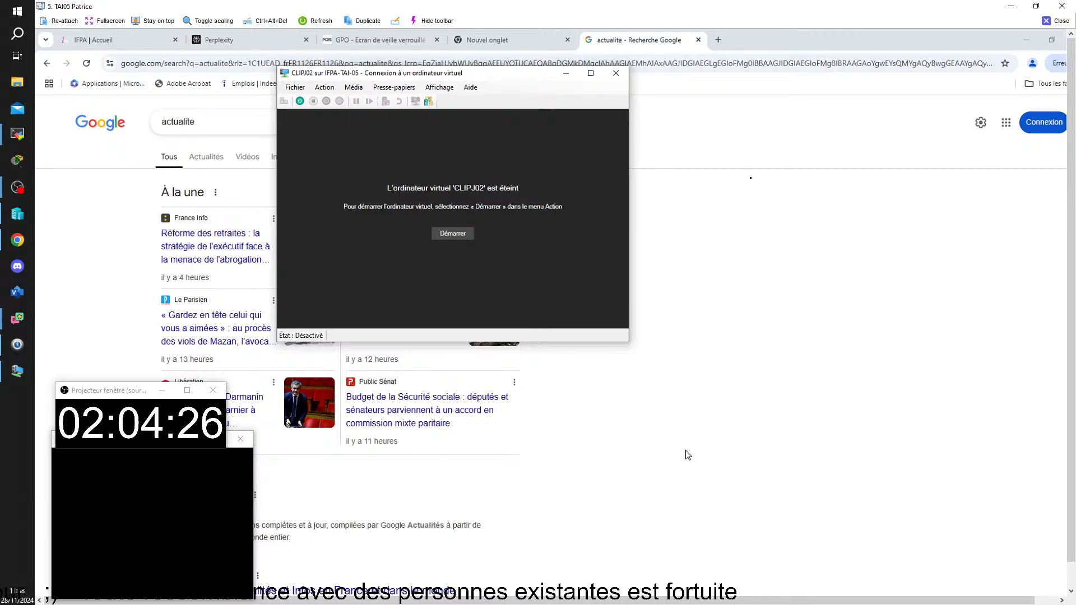
# Keep CLIPJ02's network adapter on Non connecté in its settings, then start the VM
pyautogui.click(293, 88)
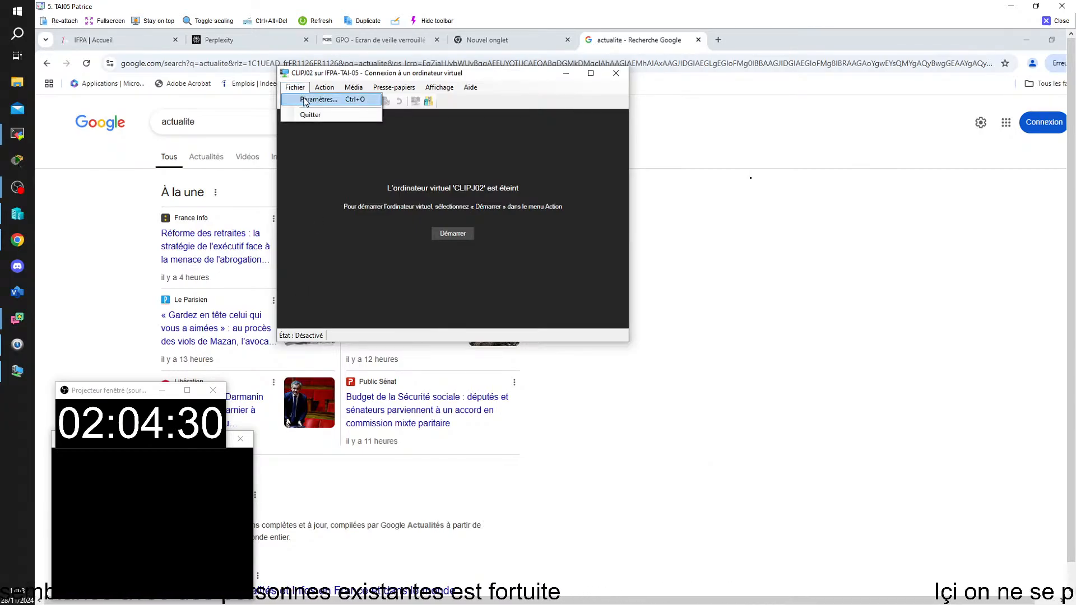
pyautogui.click(305, 98)
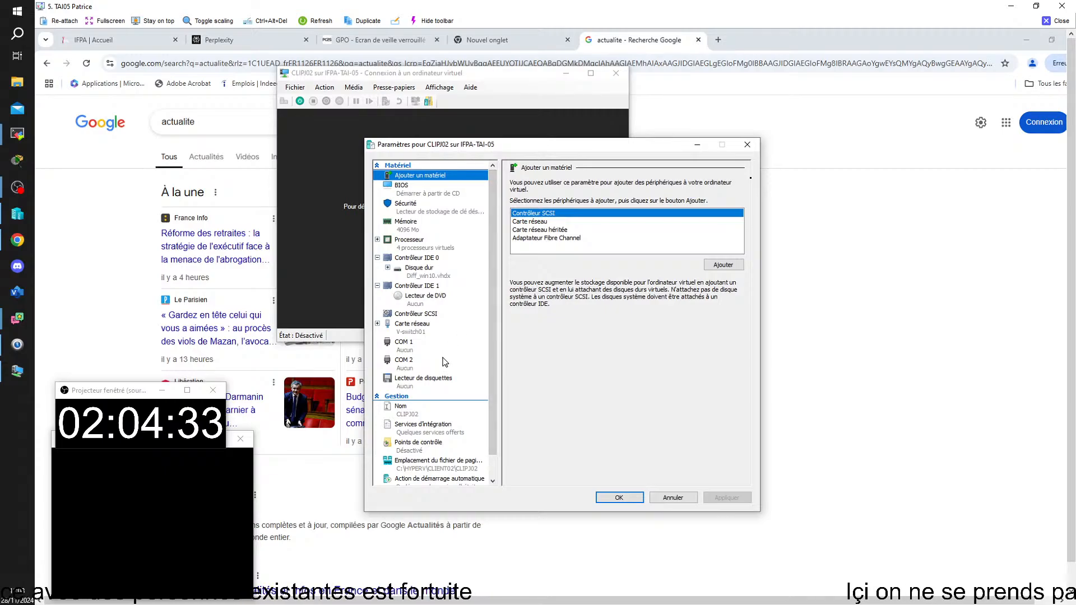
pyautogui.click(416, 331)
pyautogui.click(544, 204)
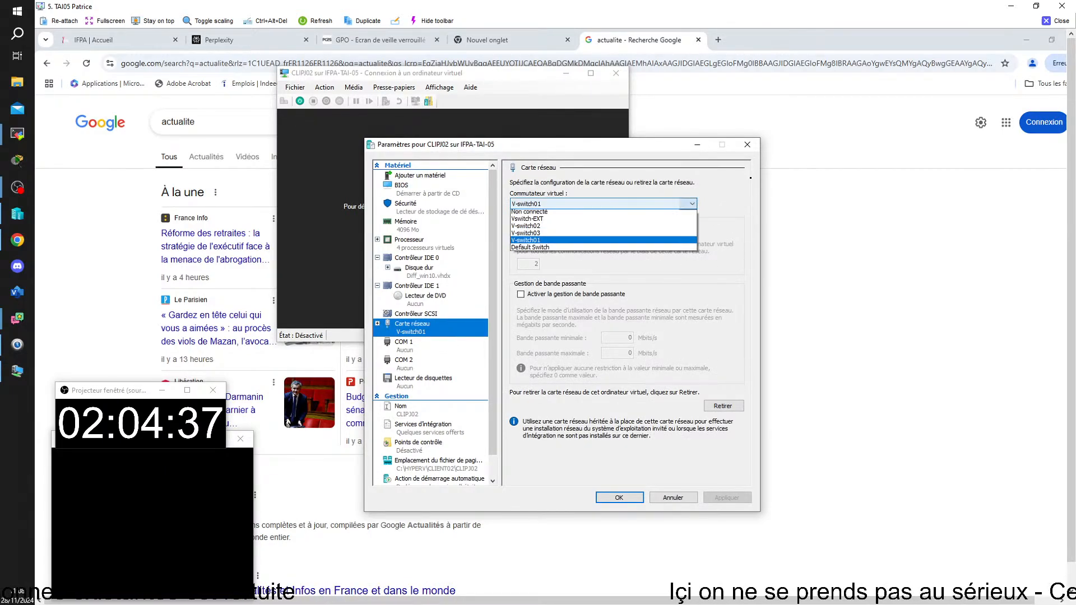
pyautogui.click(541, 215)
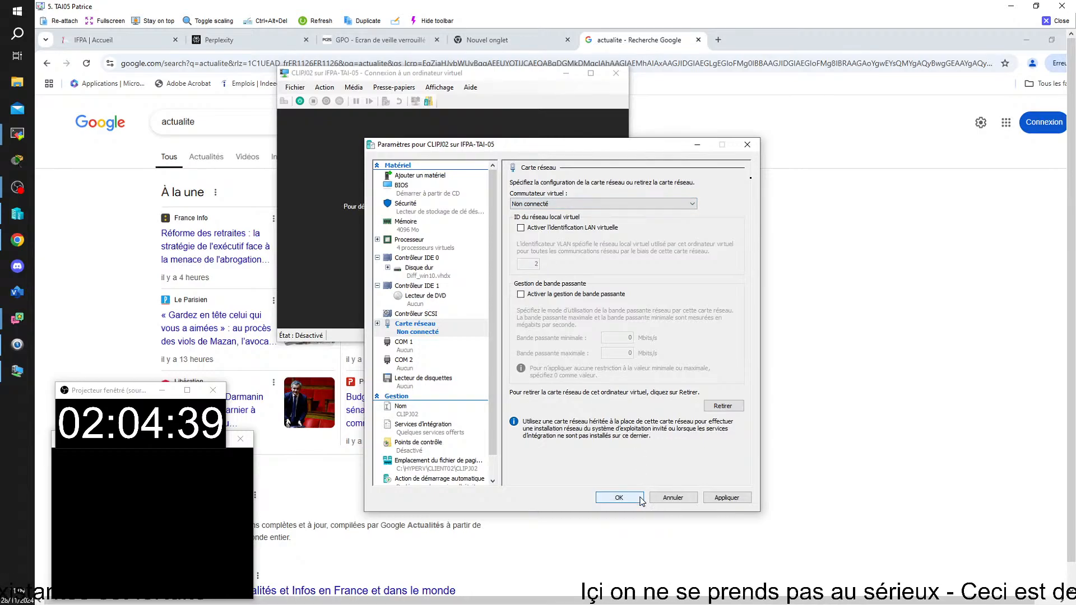
pyautogui.click(617, 500)
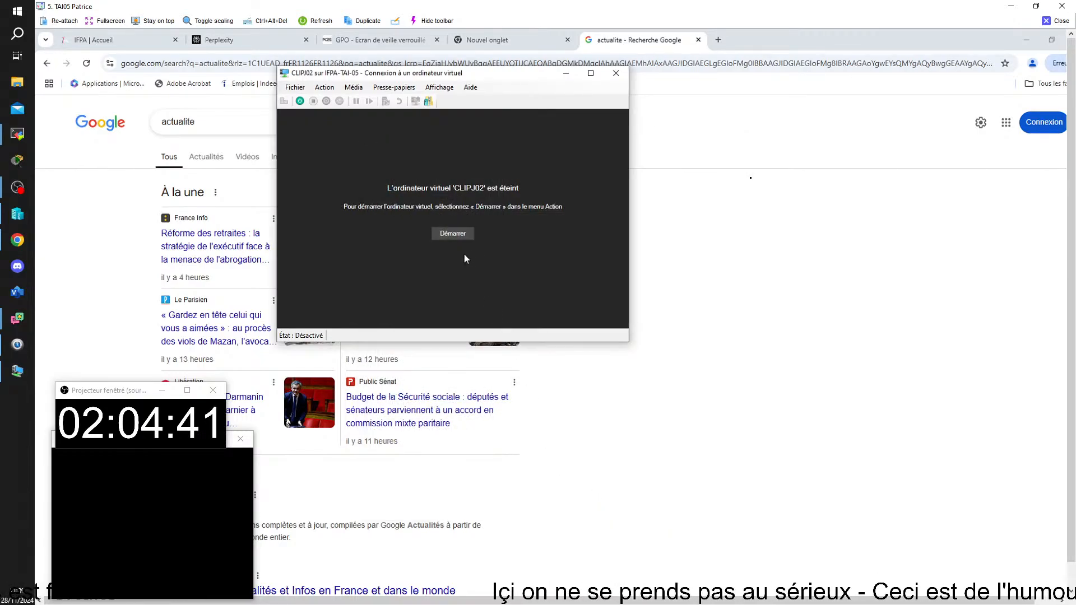
pyautogui.click(453, 234)
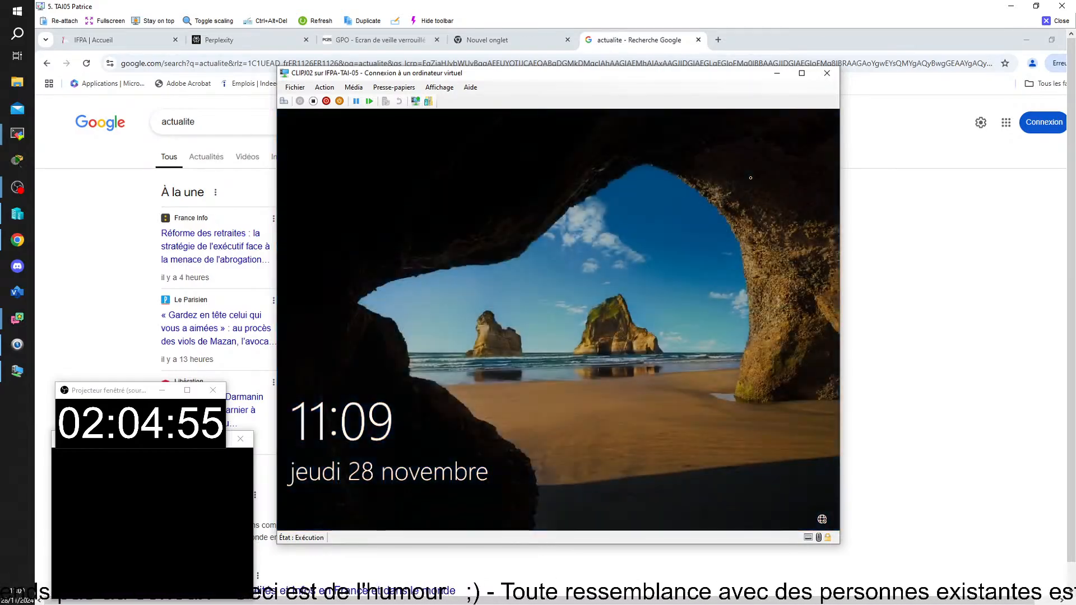
# Sign in to CLIPJ02 from the lock screen with the user's password
pyautogui.click(453, 291)
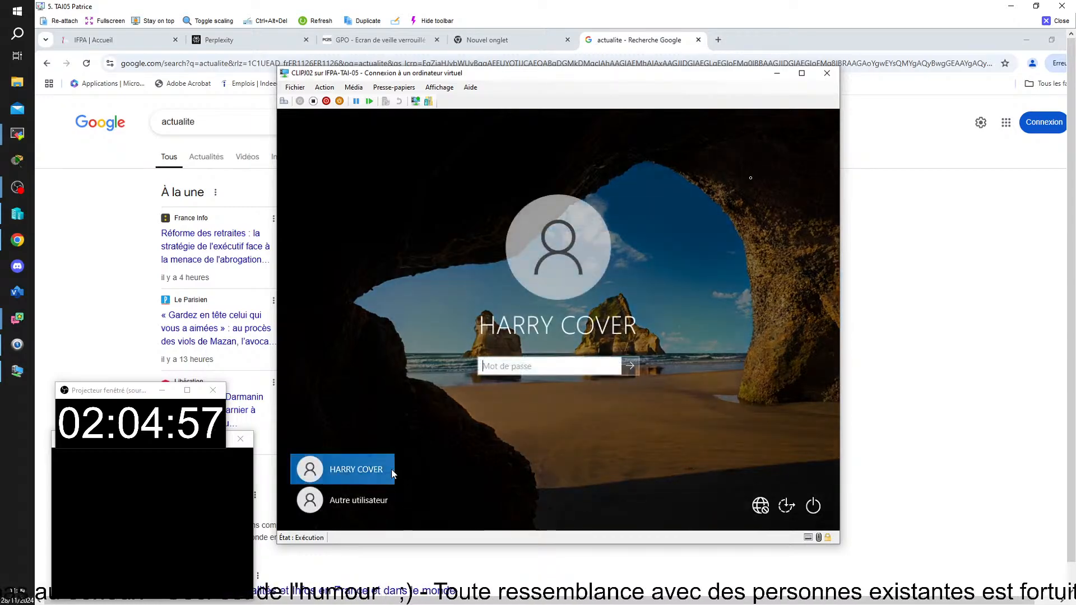
pyautogui.write('••••')
pyautogui.press('Return')
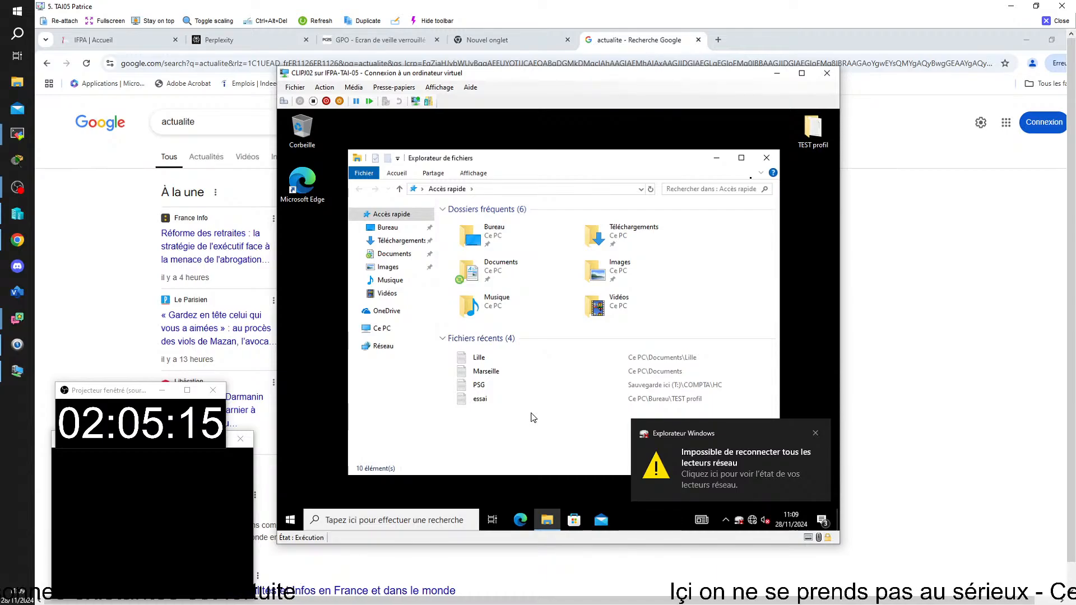
# In the client's Documents folder, create a new folder named 'Monaco' with Nouveau > Dossier
pyautogui.doubleClick(493, 277)
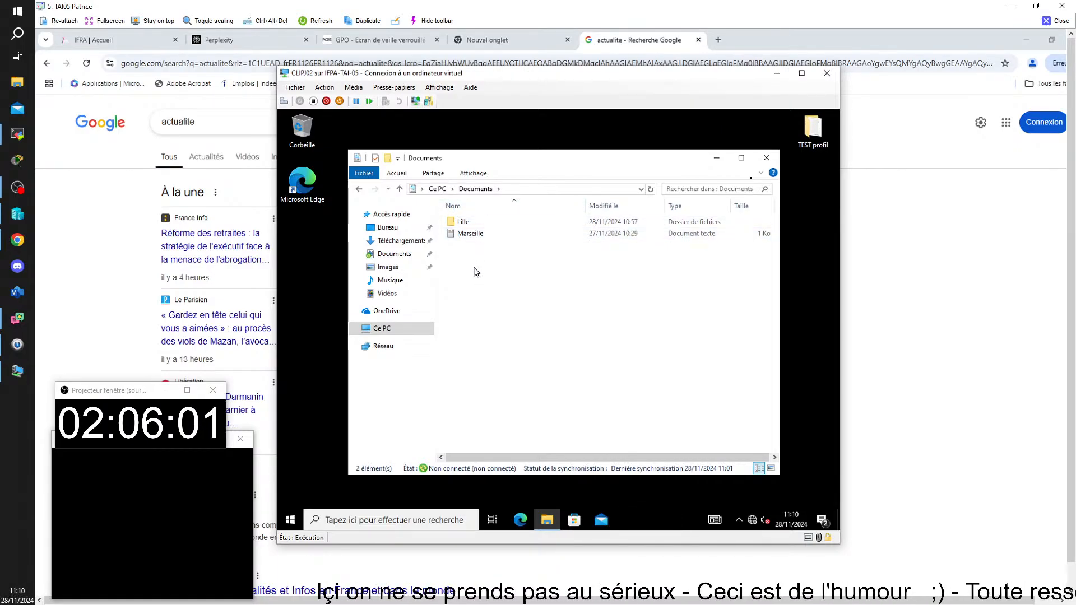
pyautogui.rightClick(475, 269)
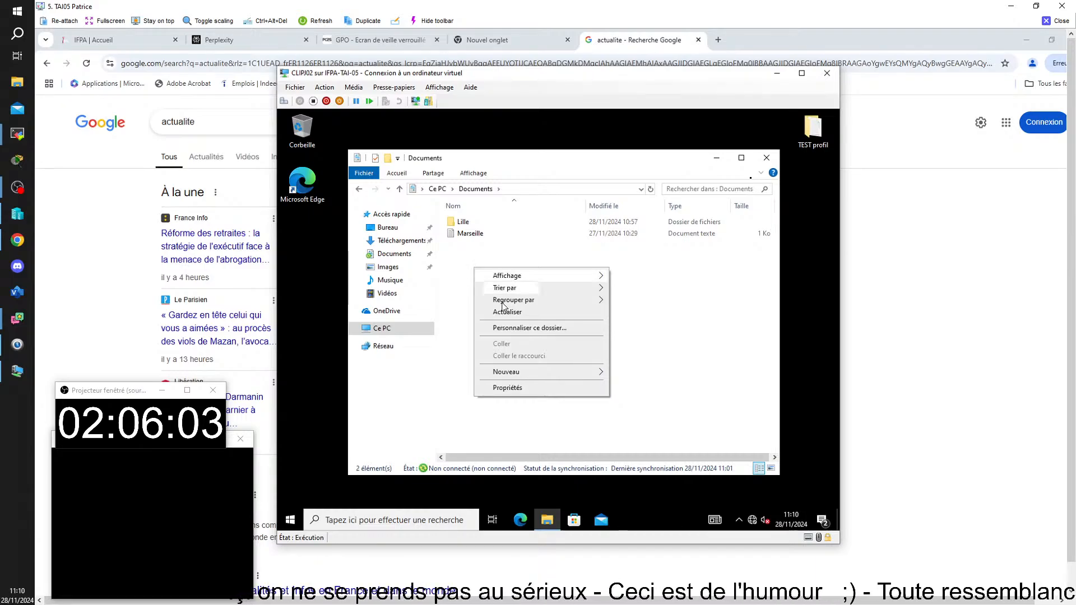
pyautogui.moveTo(511, 373)
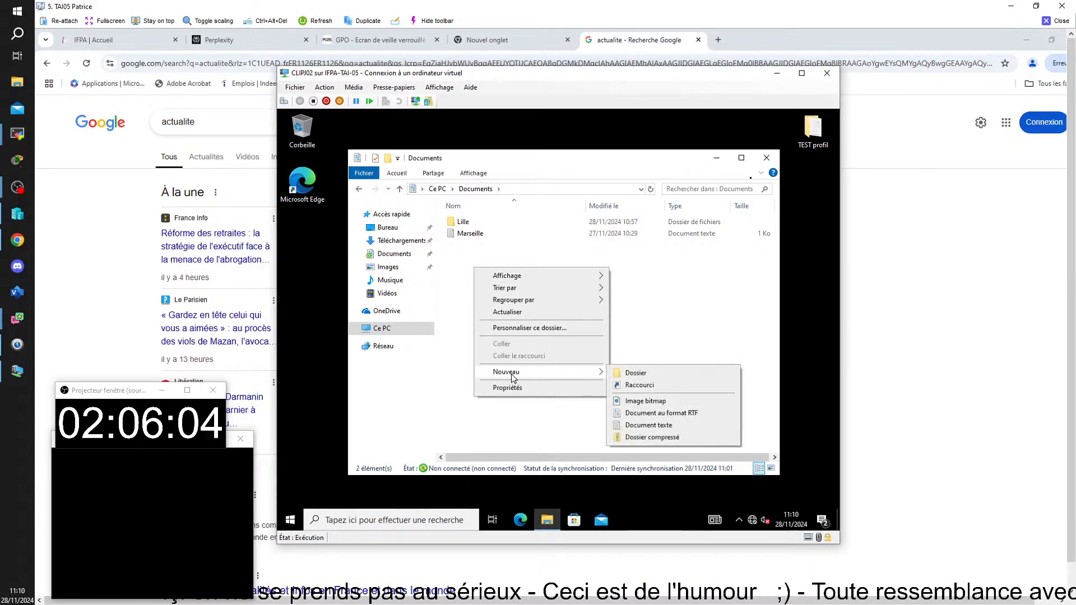
pyautogui.click(623, 374)
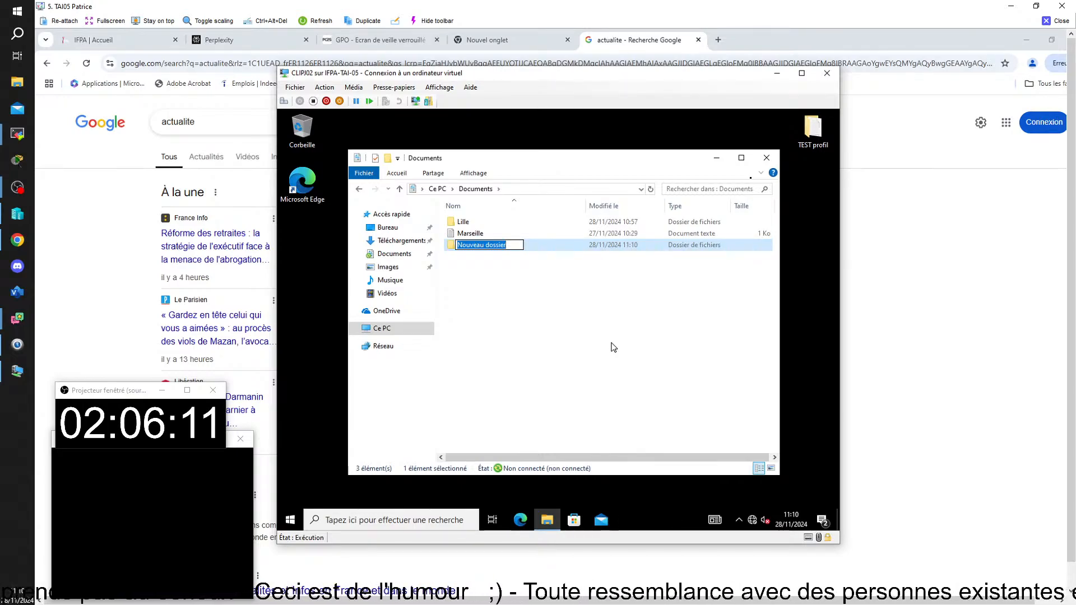
pyautogui.write('Monaco')
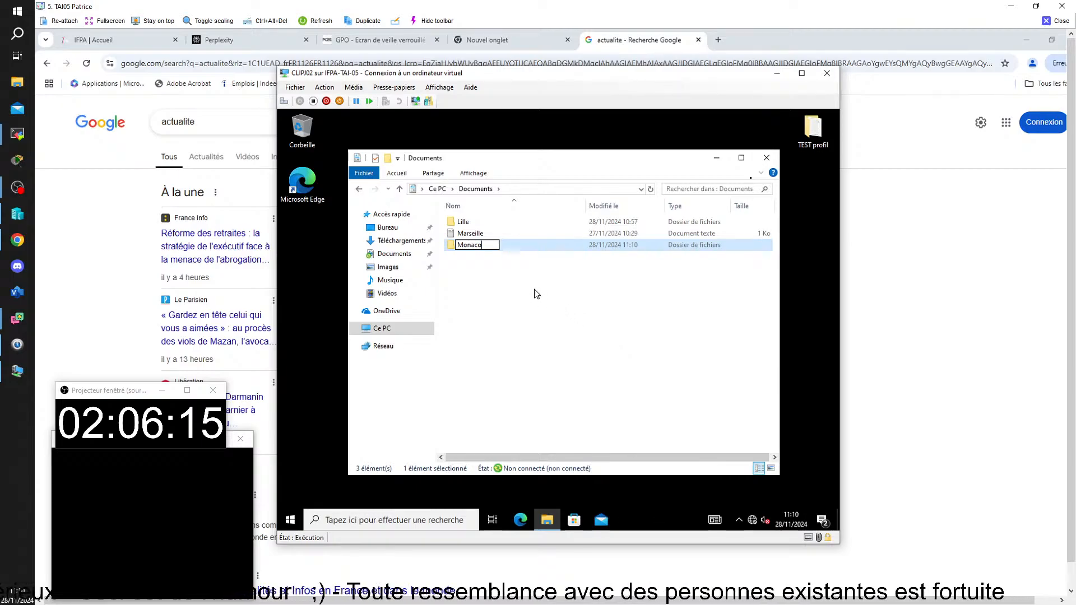
pyautogui.click(510, 281)
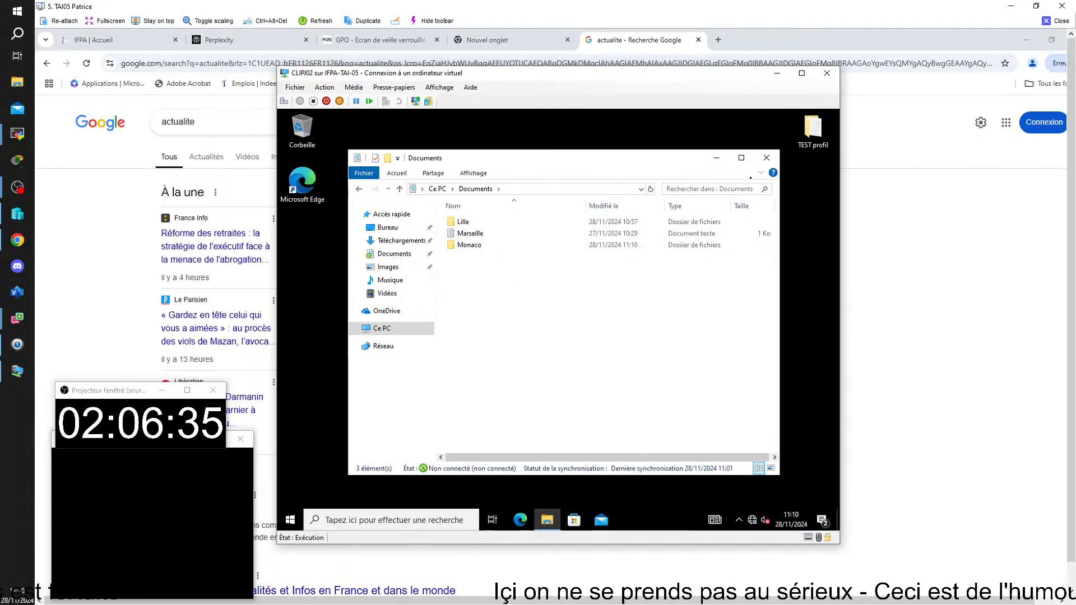
# Close the Documents window and shut down the CLIPJ02 client VM from its Start menu
pyautogui.click(765, 159)
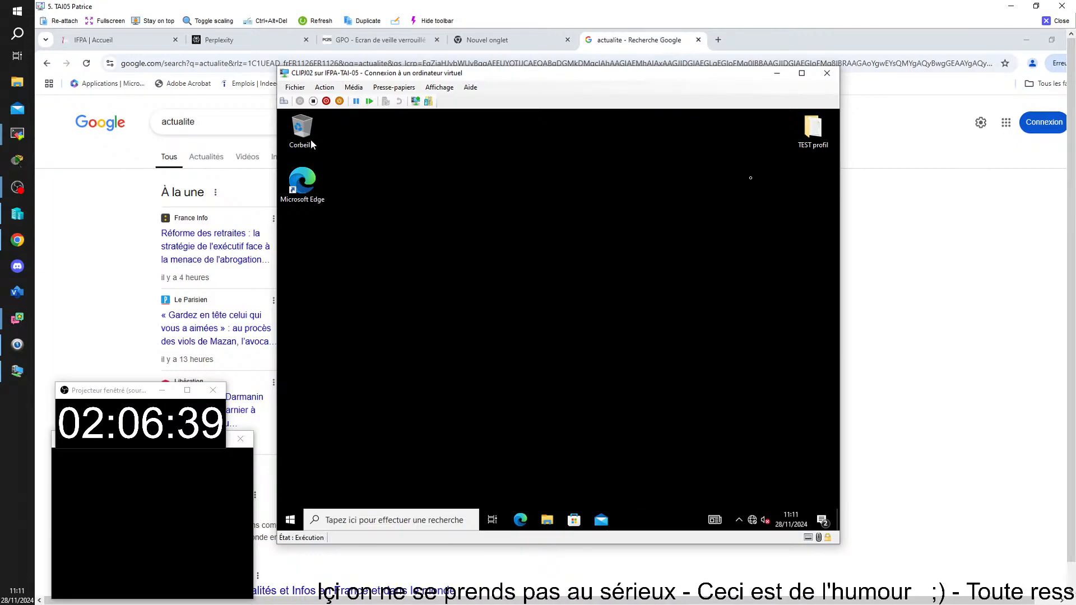
pyautogui.click(292, 518)
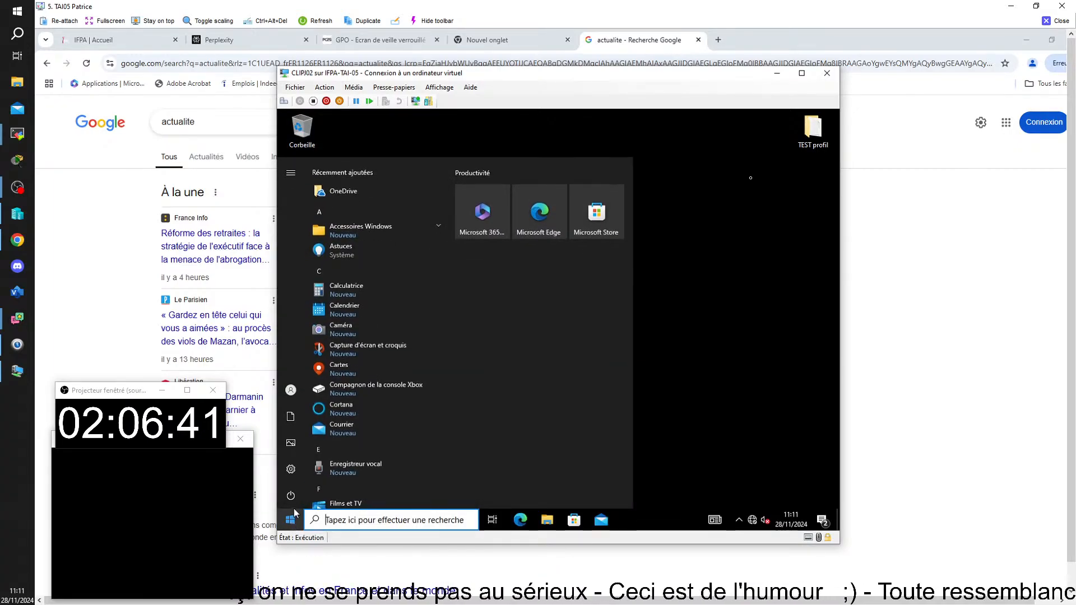
pyautogui.click(292, 496)
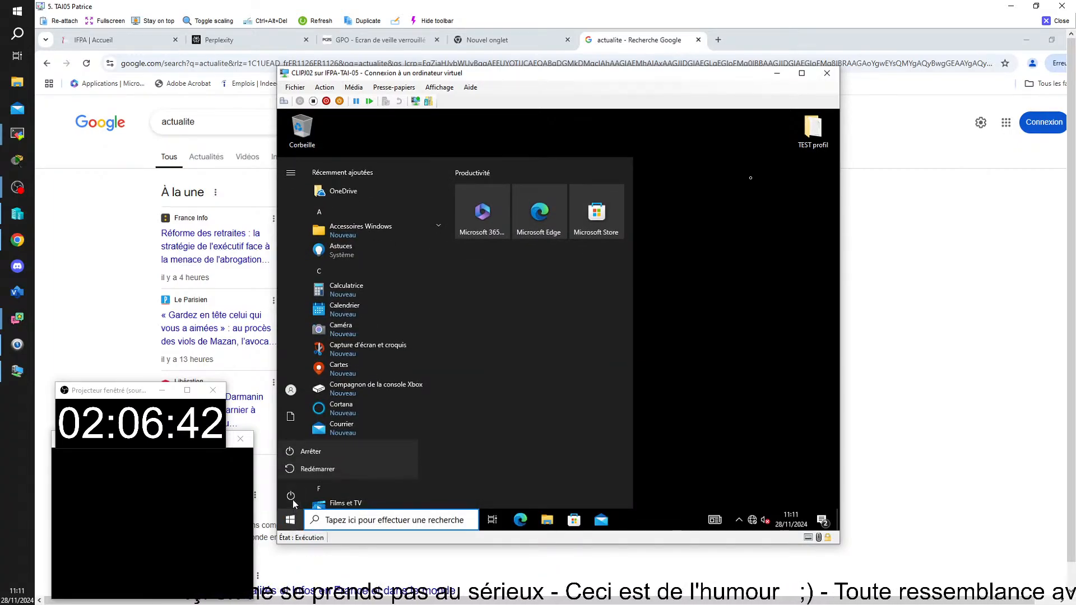
pyautogui.click(311, 455)
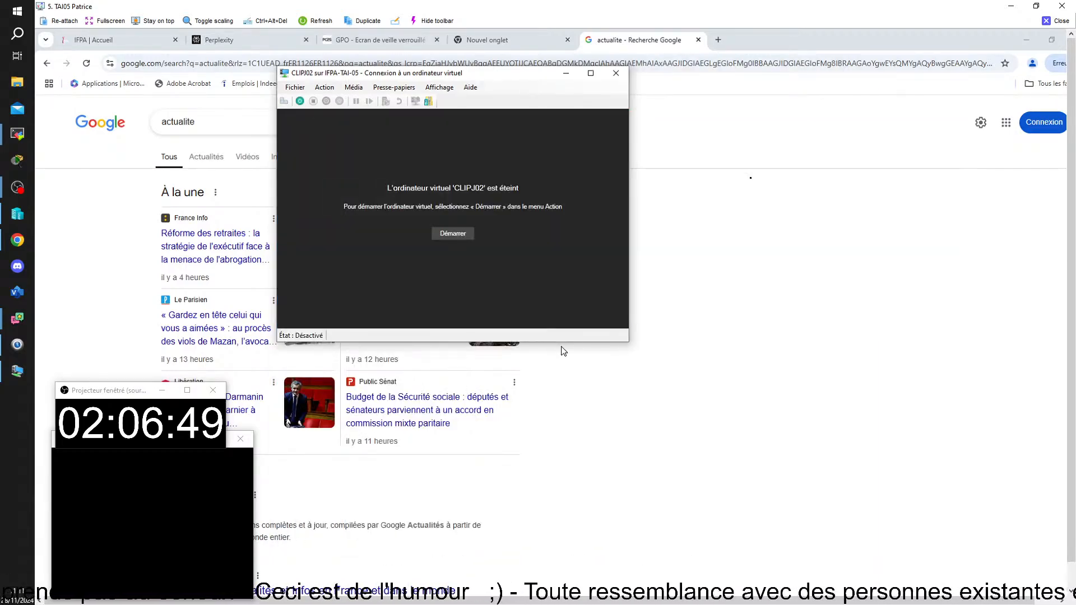
# In CLIPJ02's settings, connect the network adapter to the V-switch01 virtual switch and save
pyautogui.click(294, 88)
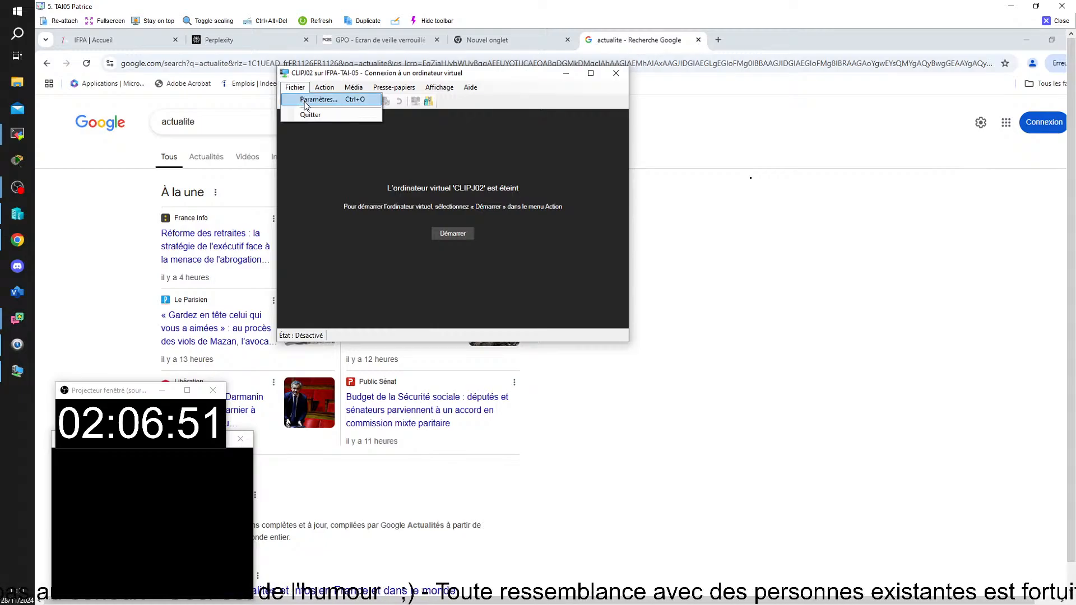
pyautogui.click(303, 101)
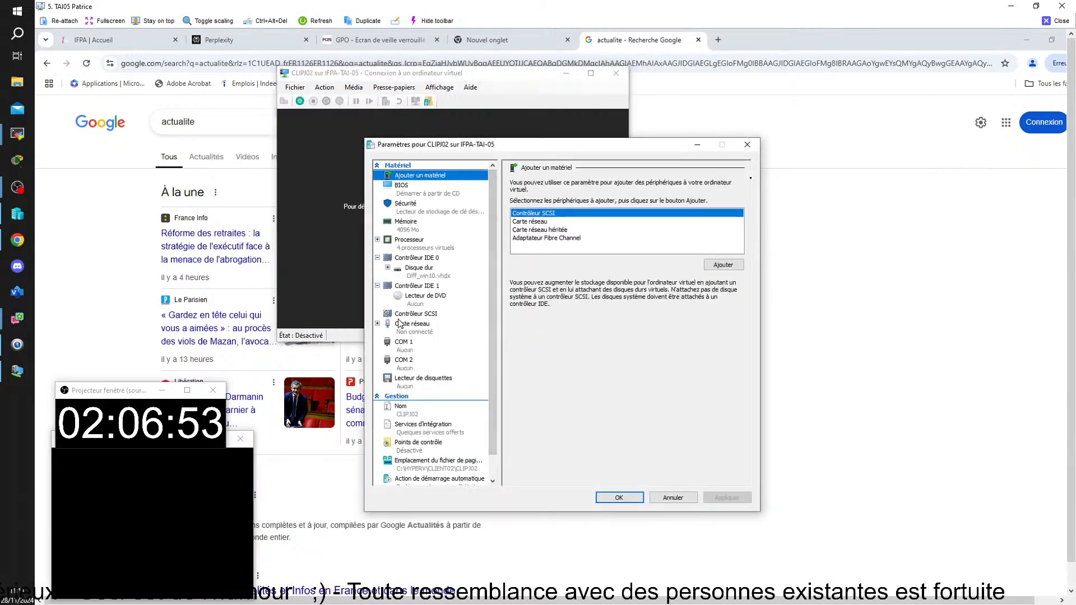
pyautogui.click(406, 325)
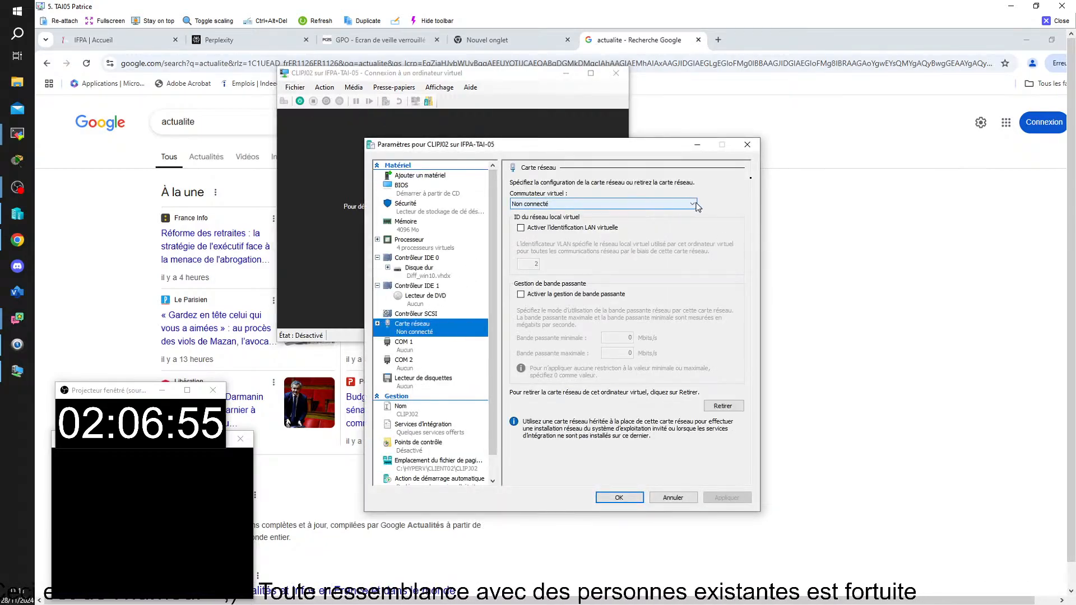
pyautogui.click(695, 206)
pyautogui.click(565, 234)
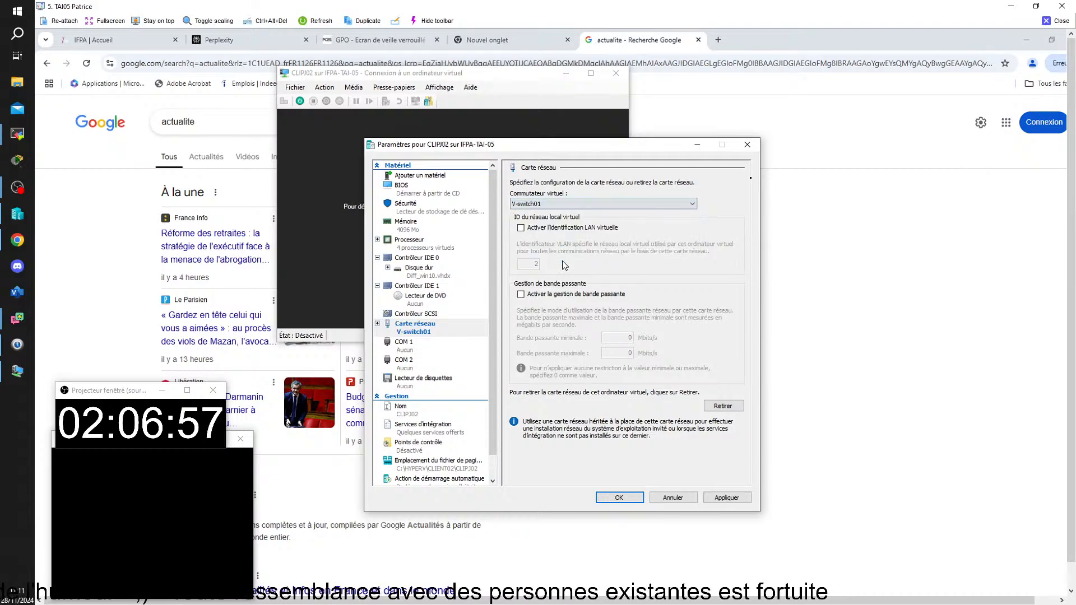
pyautogui.click(614, 495)
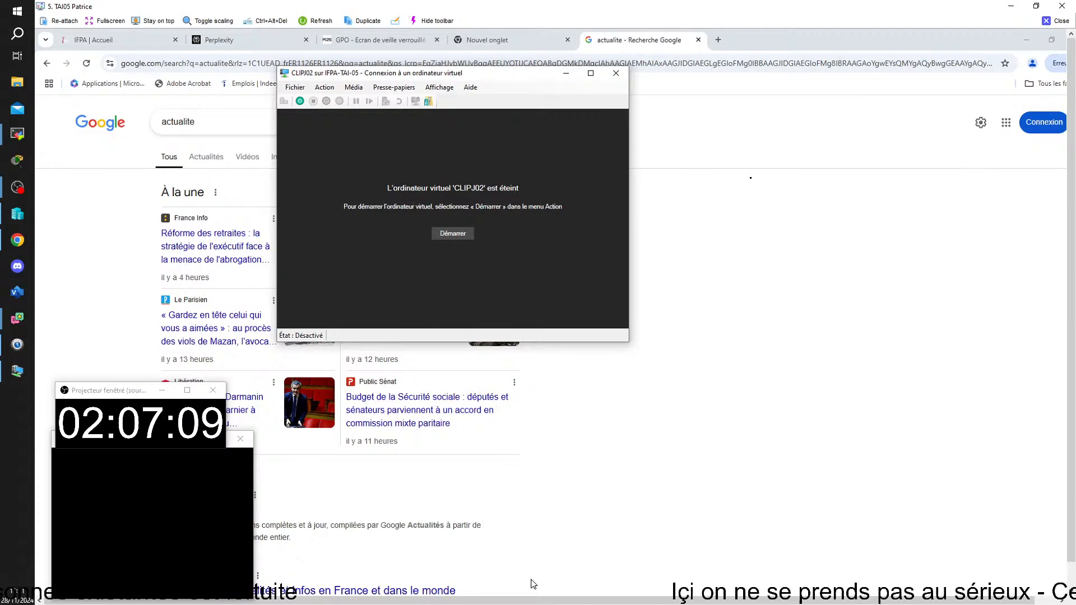
pyautogui.moveTo(503, 598)
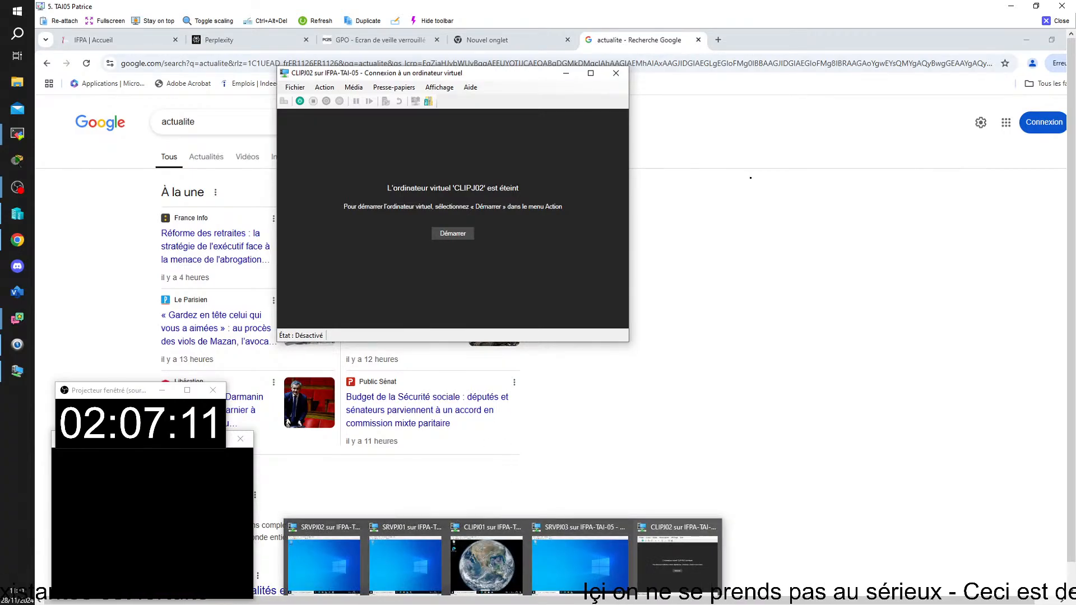
# Bring SRVPJ03 forward as a window and move the CLIPJ02 window further left
pyautogui.click(584, 532)
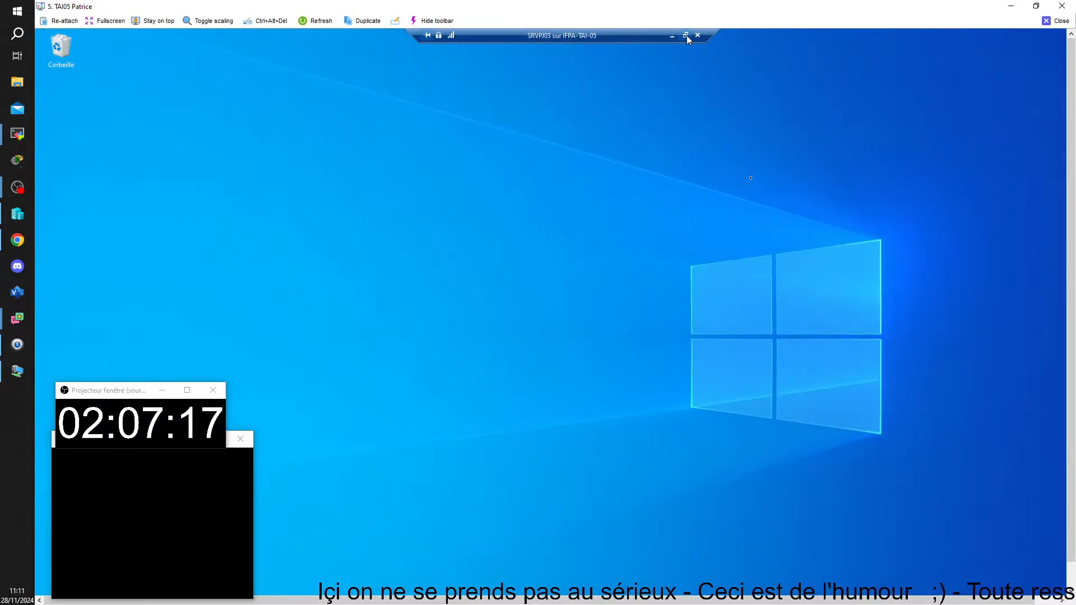
pyautogui.click(691, 33)
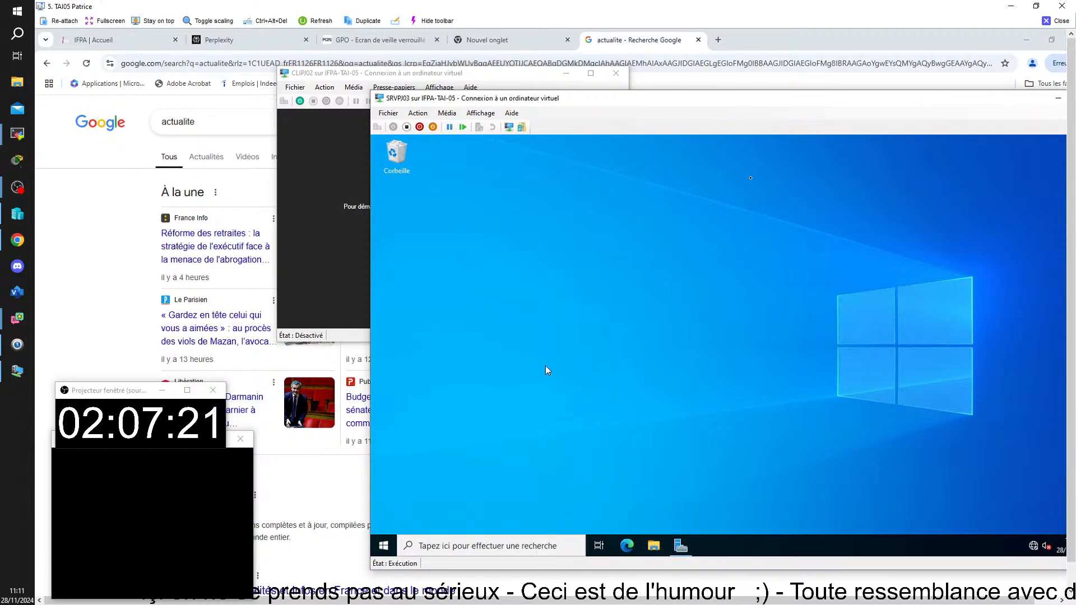
pyautogui.moveTo(477, 79); pyautogui.dragTo(235, 80)
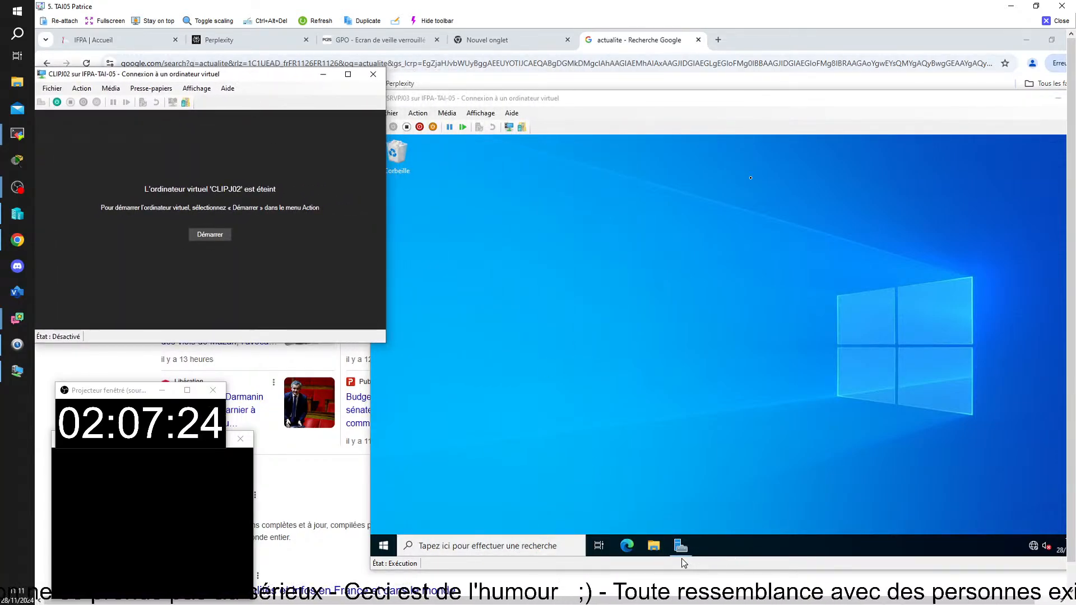
# Open File Explorer on the server and browse DATAS (D:) > REDIRECTION to the user's Documents folder
pyautogui.click(654, 548)
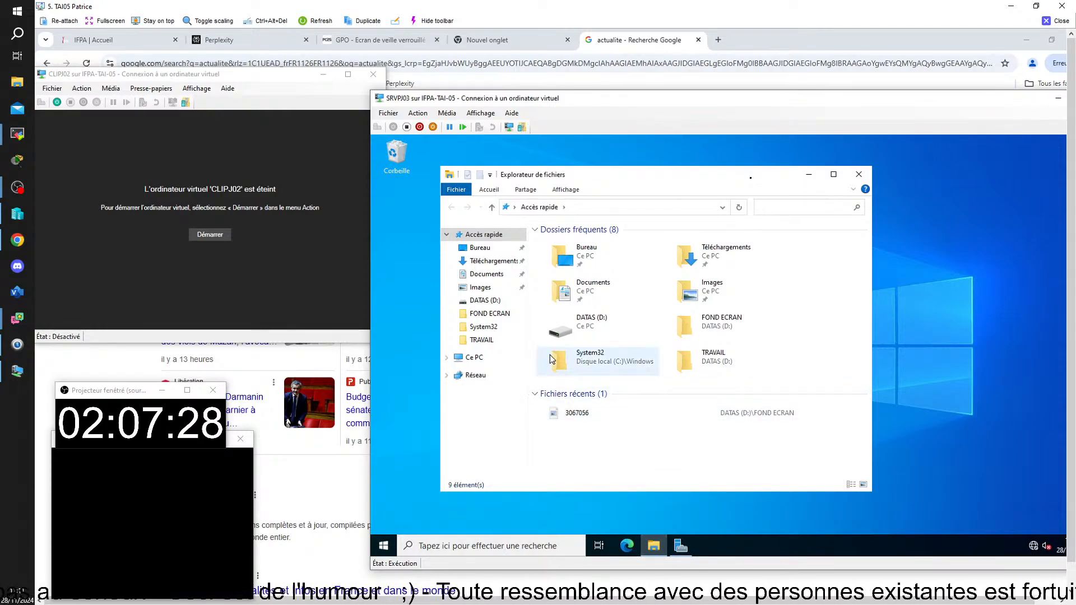
pyautogui.doubleClick(591, 329)
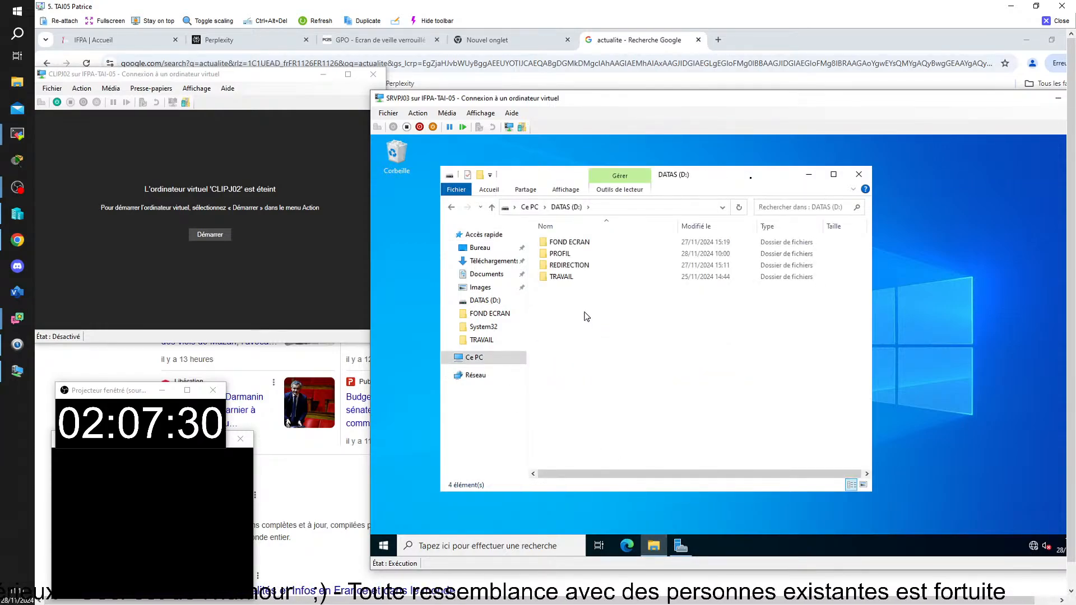
pyautogui.doubleClick(571, 266)
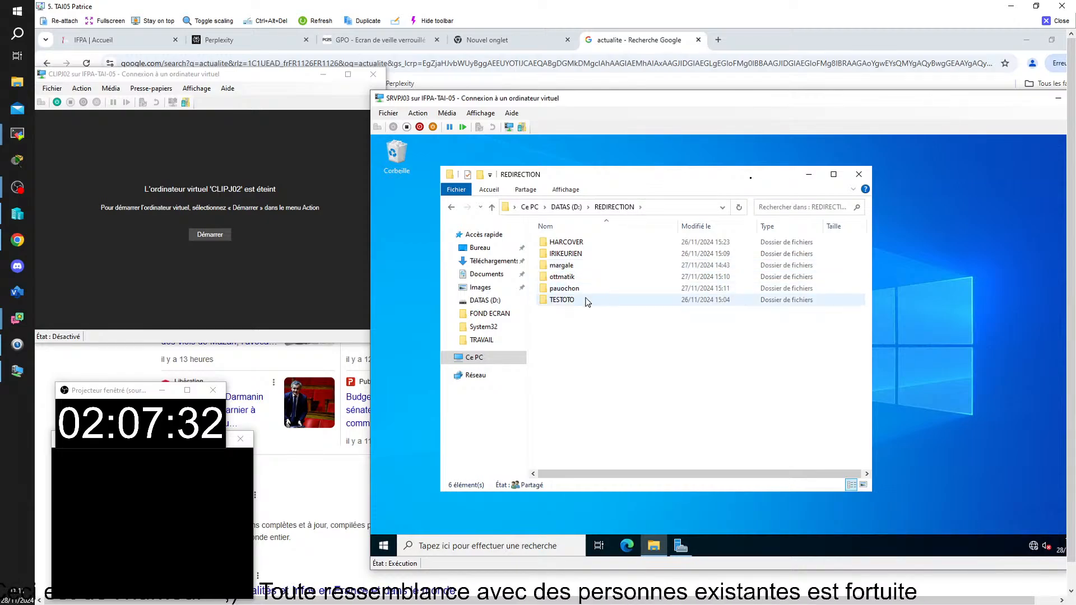
pyautogui.doubleClick(566, 242)
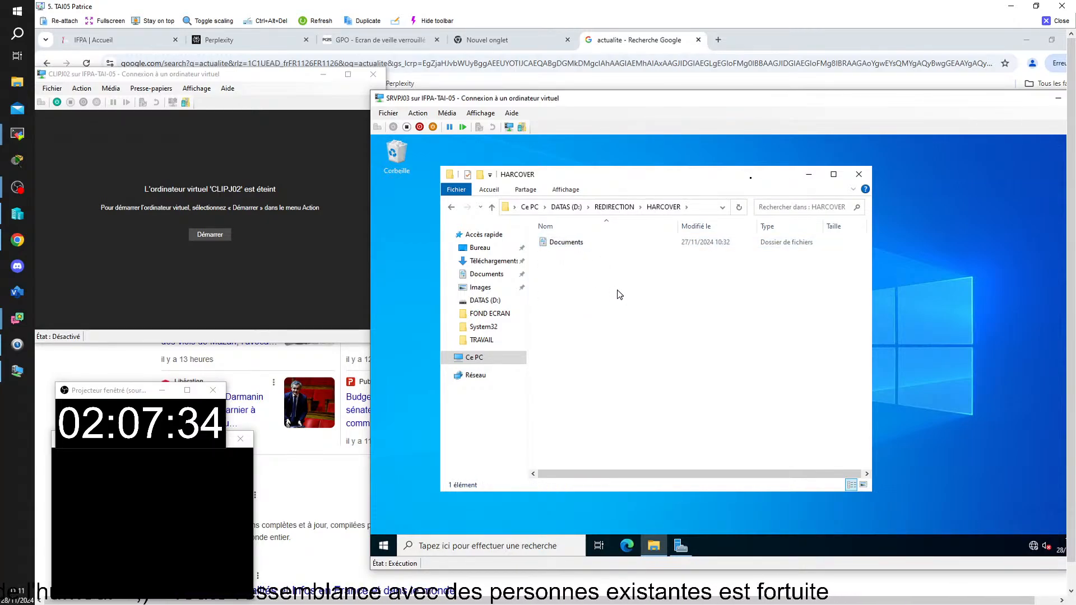
pyautogui.doubleClick(575, 242)
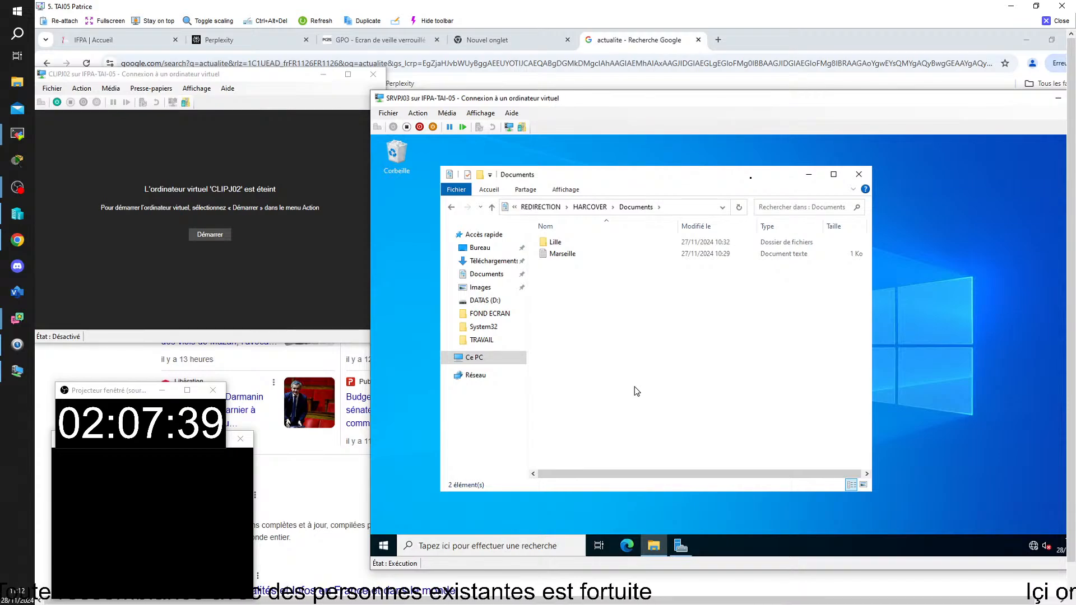
# Start the CLIPJ02 VM and sign in with the domain user's password
pyautogui.moveTo(180, 74); pyautogui.dragTo(190, 82)
pyautogui.click(223, 231)
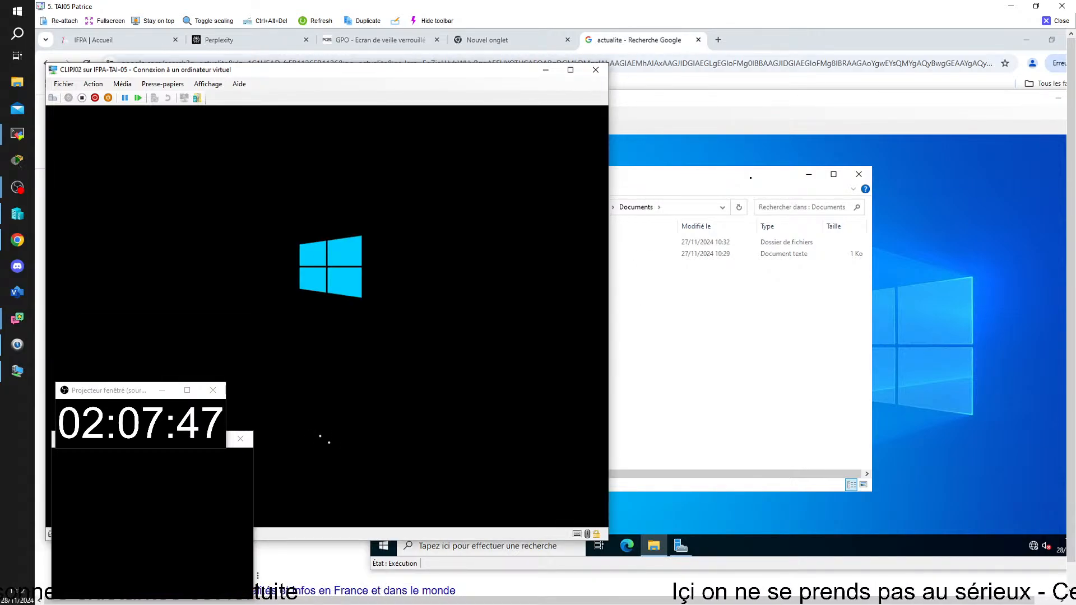
pyautogui.moveTo(474, 71); pyautogui.dragTo(364, 67)
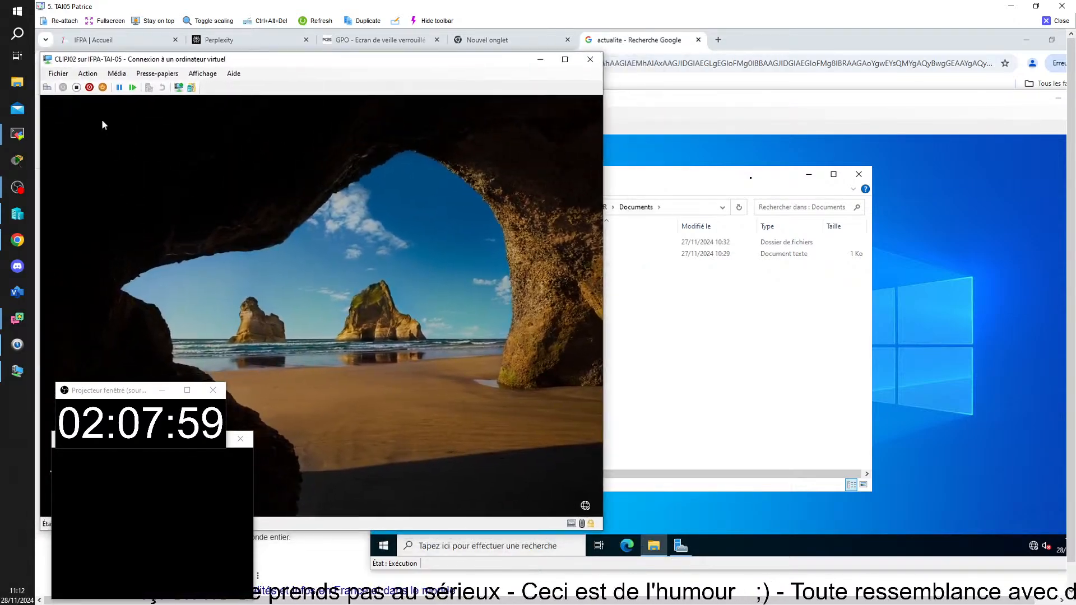
pyautogui.click(46, 88)
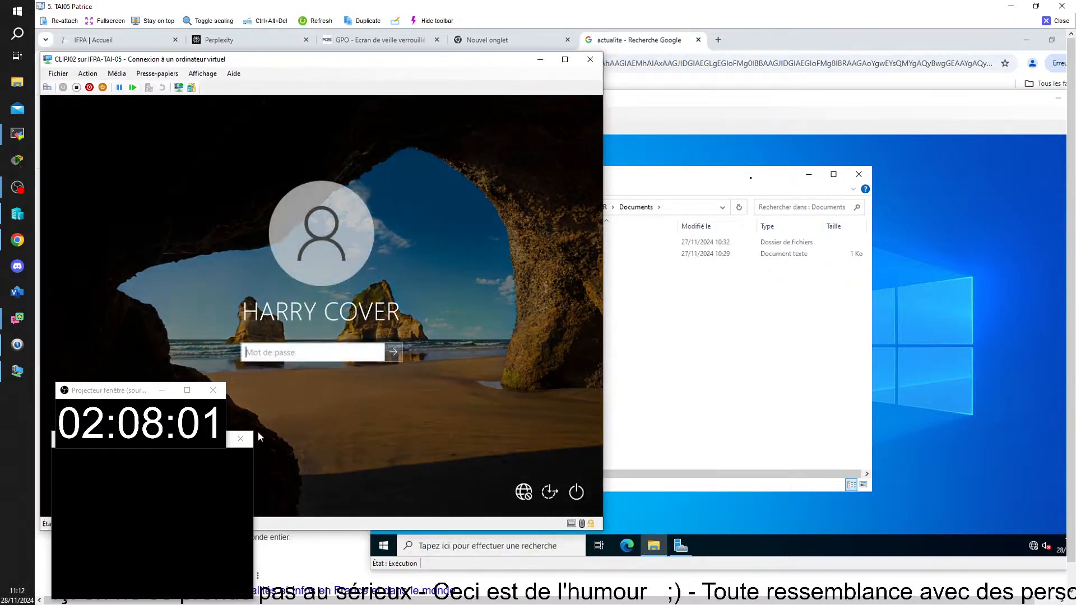
pyautogui.write('••••')
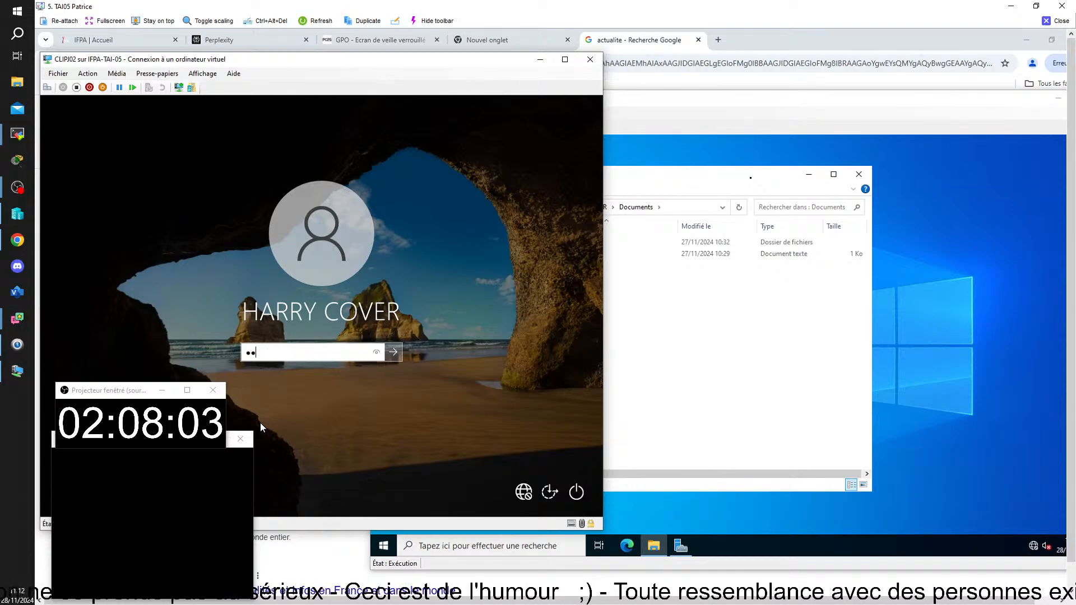
pyautogui.press('Return')
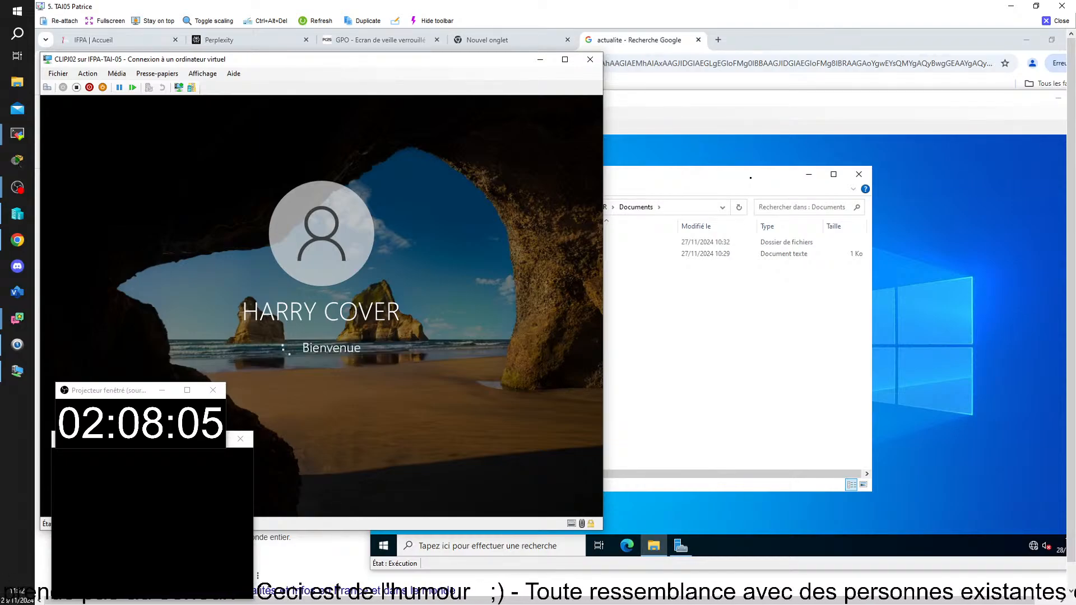
# Reposition the CLIPJ02 window once its desktop loads, then open Windows search on the VM
pyautogui.moveTo(323, 60); pyautogui.dragTo(249, 57)
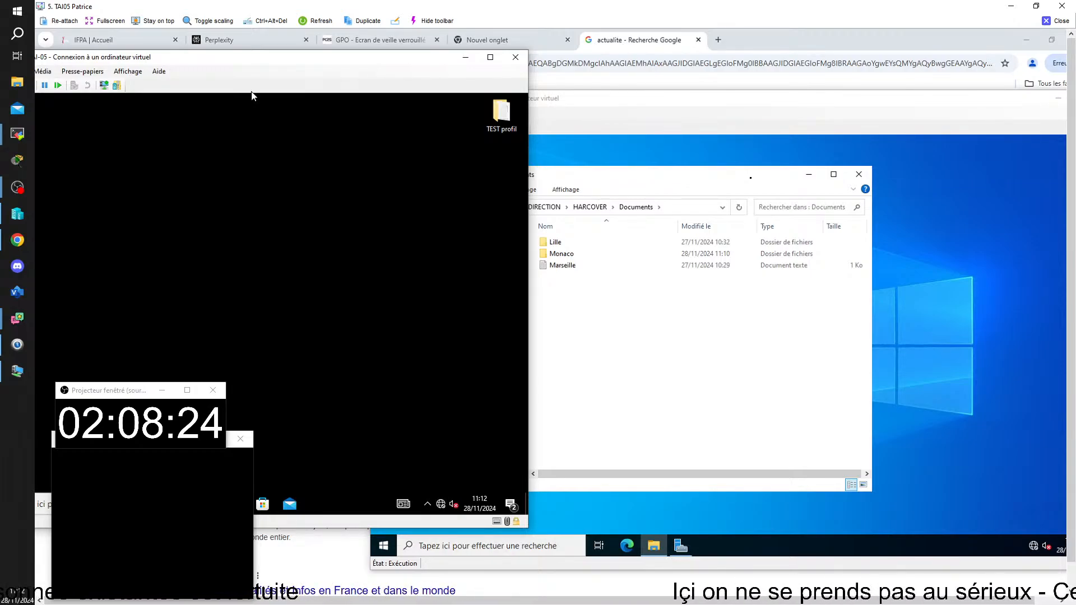
pyautogui.moveTo(231, 65); pyautogui.dragTo(269, 59)
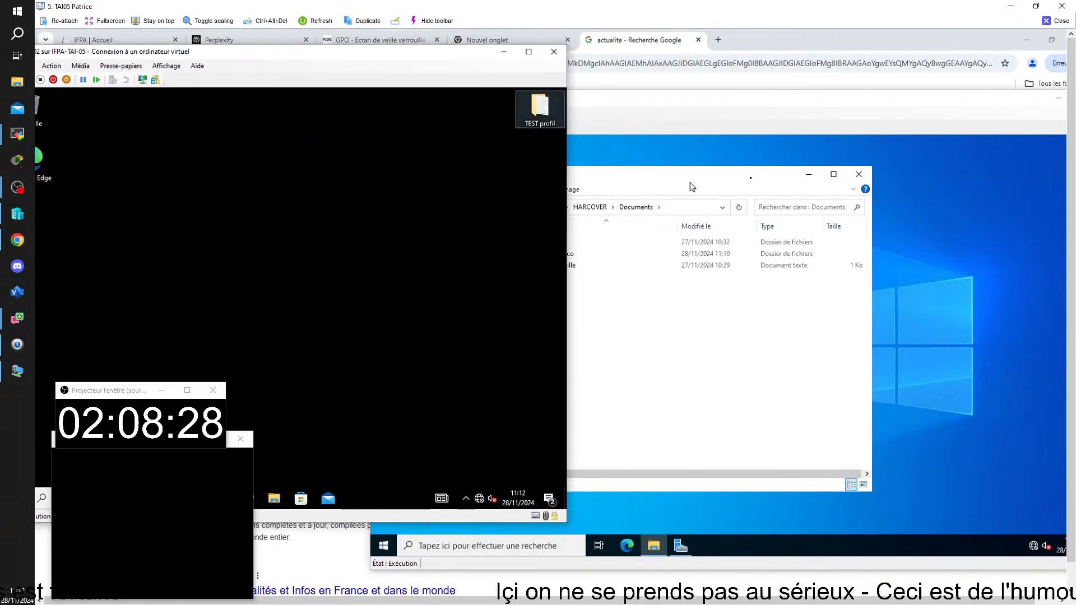
pyautogui.moveTo(408, 53); pyautogui.dragTo(435, 84)
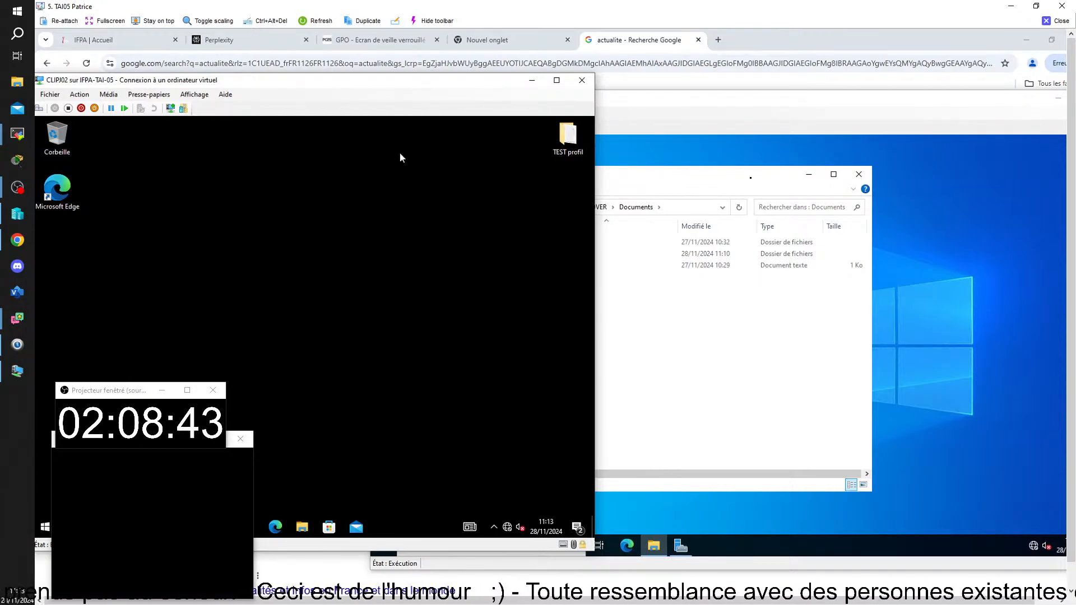
pyautogui.moveTo(375, 82); pyautogui.dragTo(437, 80)
pyautogui.click(224, 525)
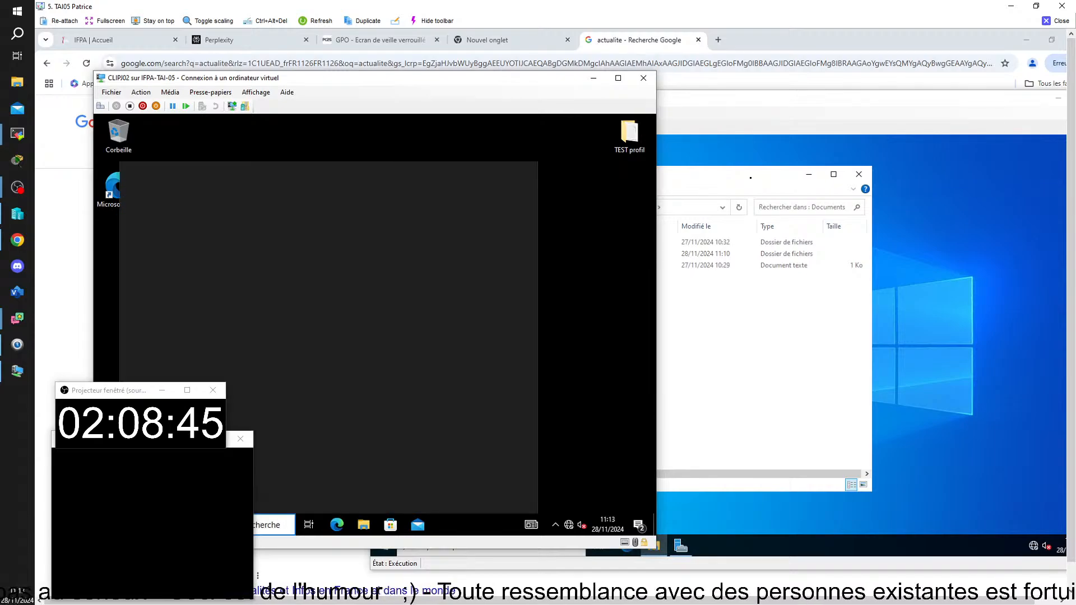
# Launch Command Prompt by searching 'cmd', then type 'gpresult' at the prompt
pyautogui.write('cmd')
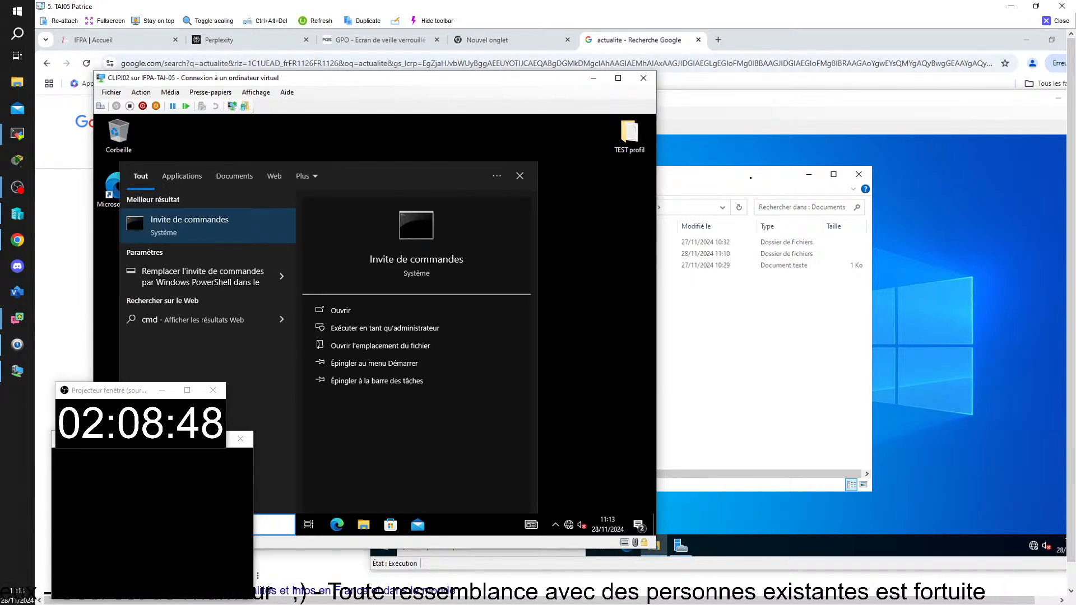
pyautogui.press('Return')
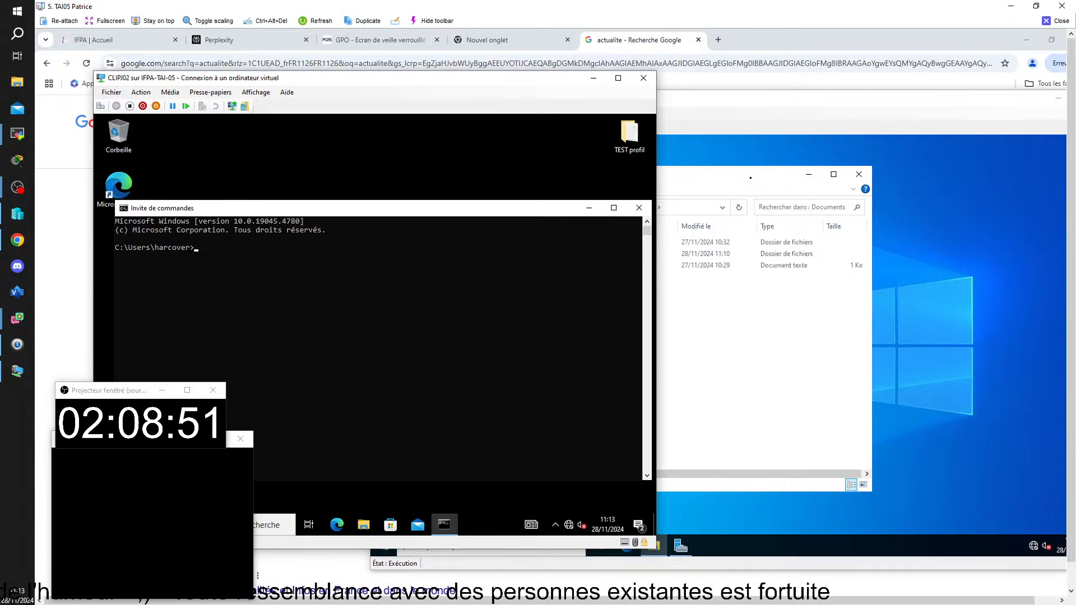
pyautogui.moveTo(508, 78); pyautogui.dragTo(583, 77)
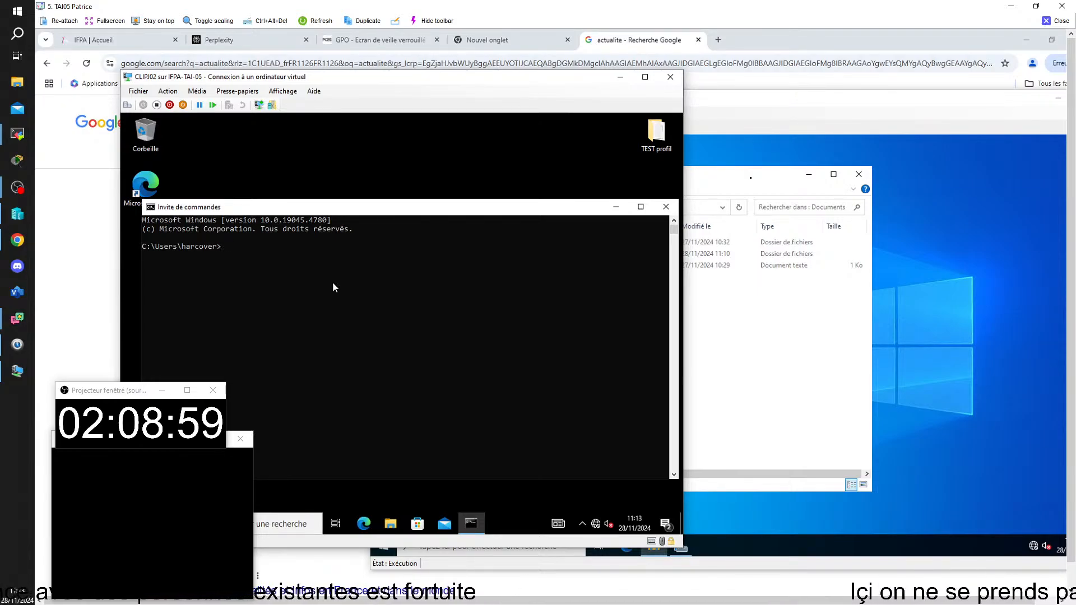
pyautogui.write('gp')
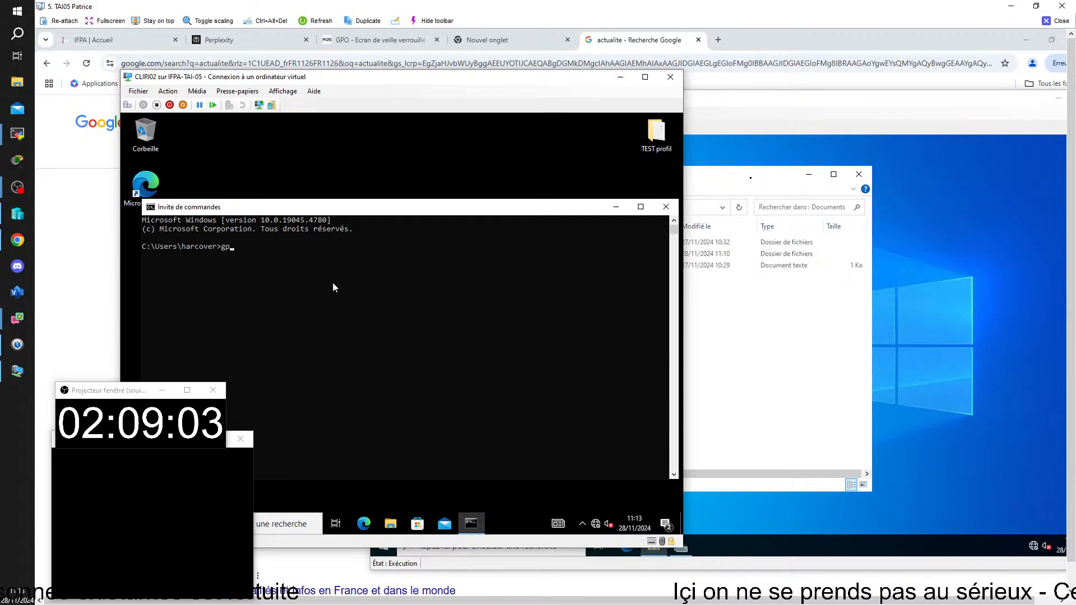
pyautogui.write('re')
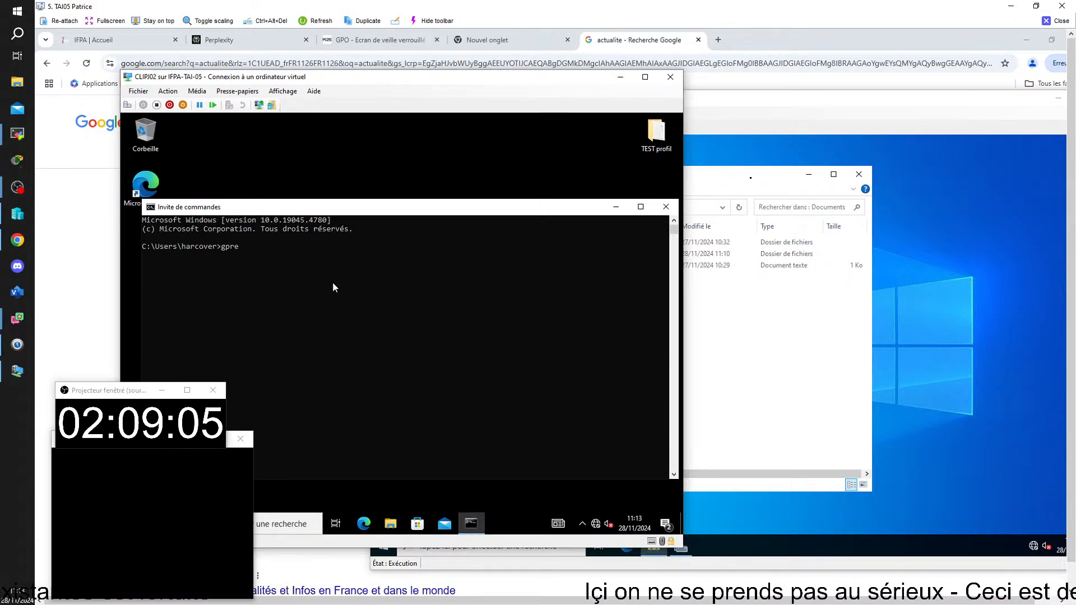
pyautogui.write('sult')
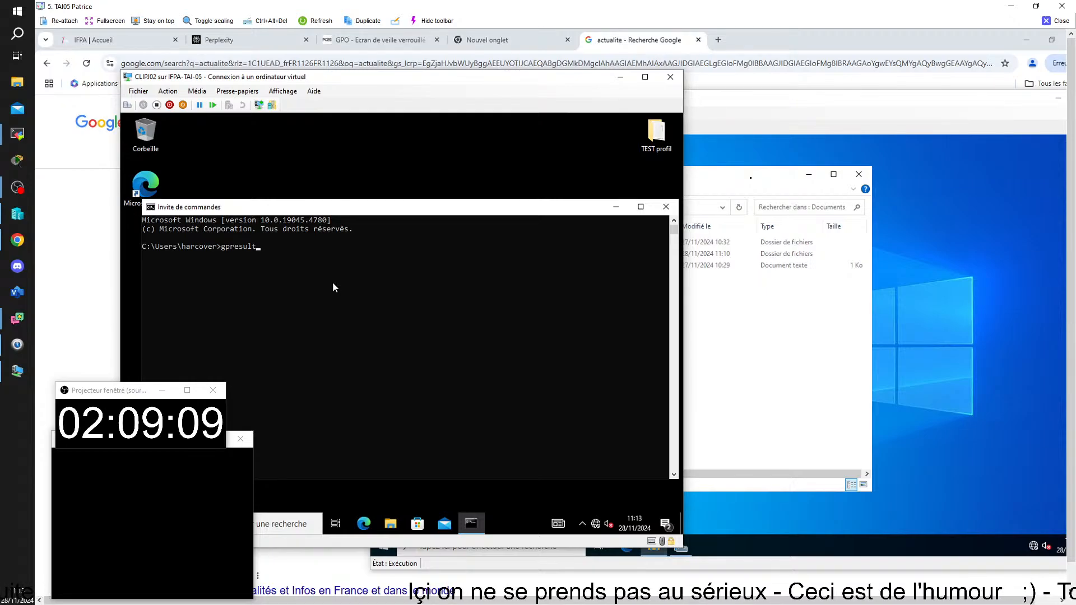
# Close the client's Personalization settings and Command Prompt, then bring the SRVPJ03 window forward
pyautogui.rightClick(512, 166)
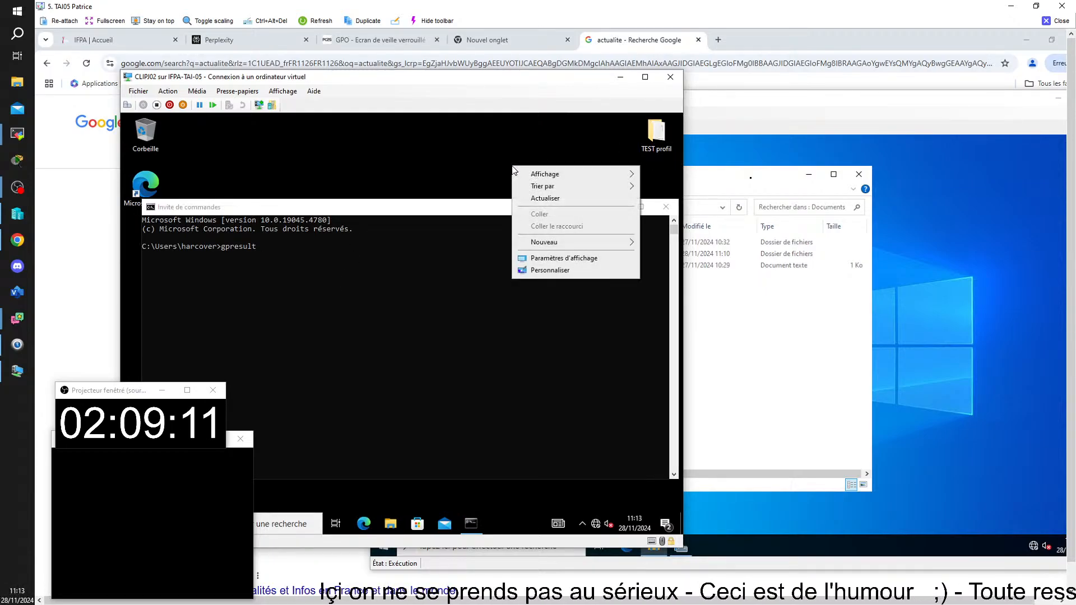
pyautogui.click(535, 274)
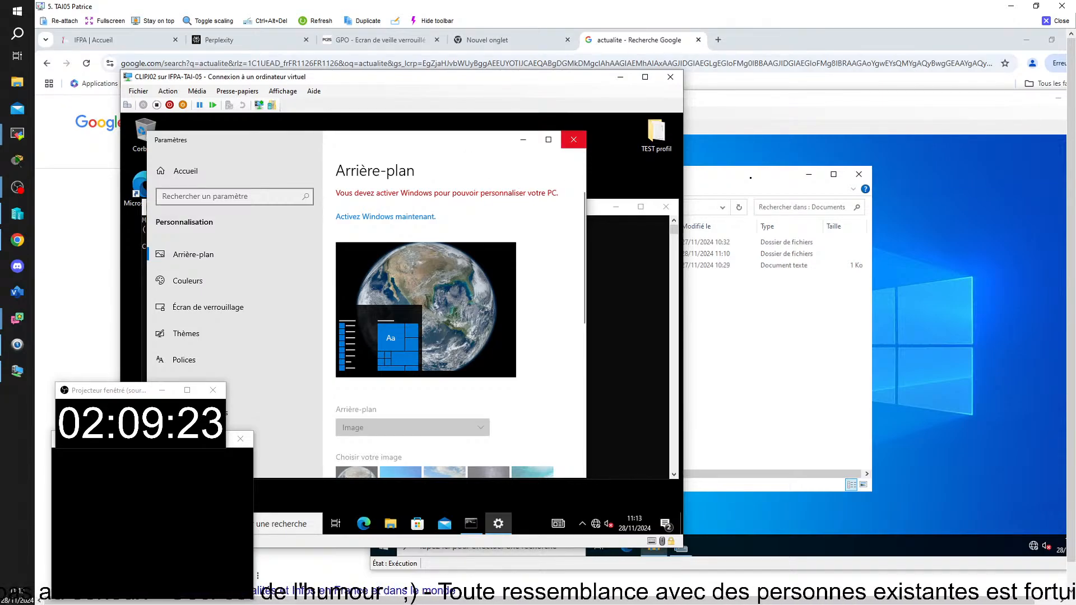
pyautogui.click(576, 144)
pyautogui.click(665, 208)
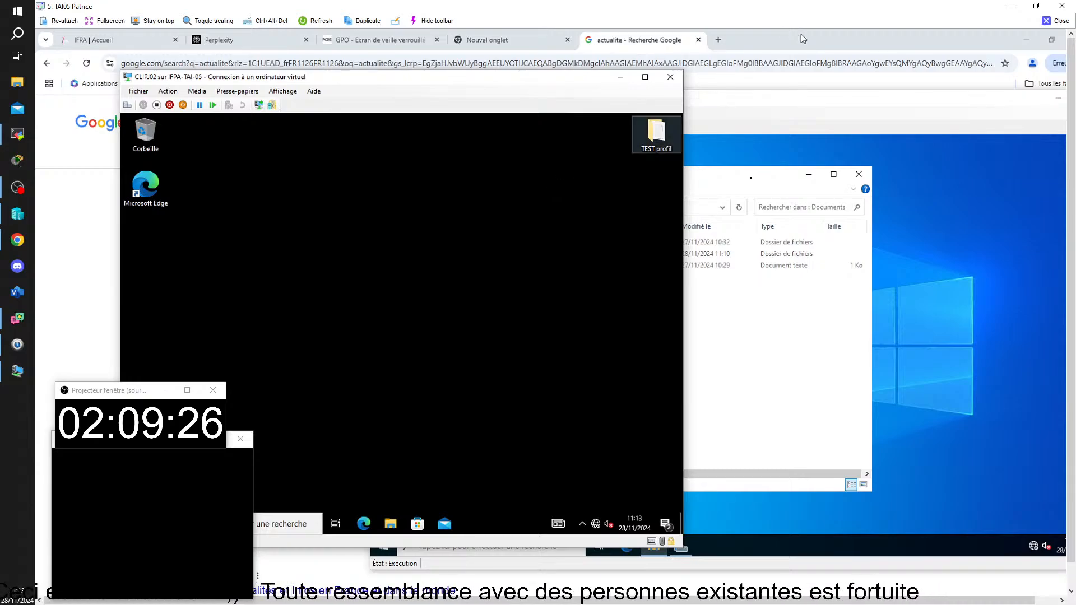
pyautogui.moveTo(580, 84); pyautogui.dragTo(617, 86)
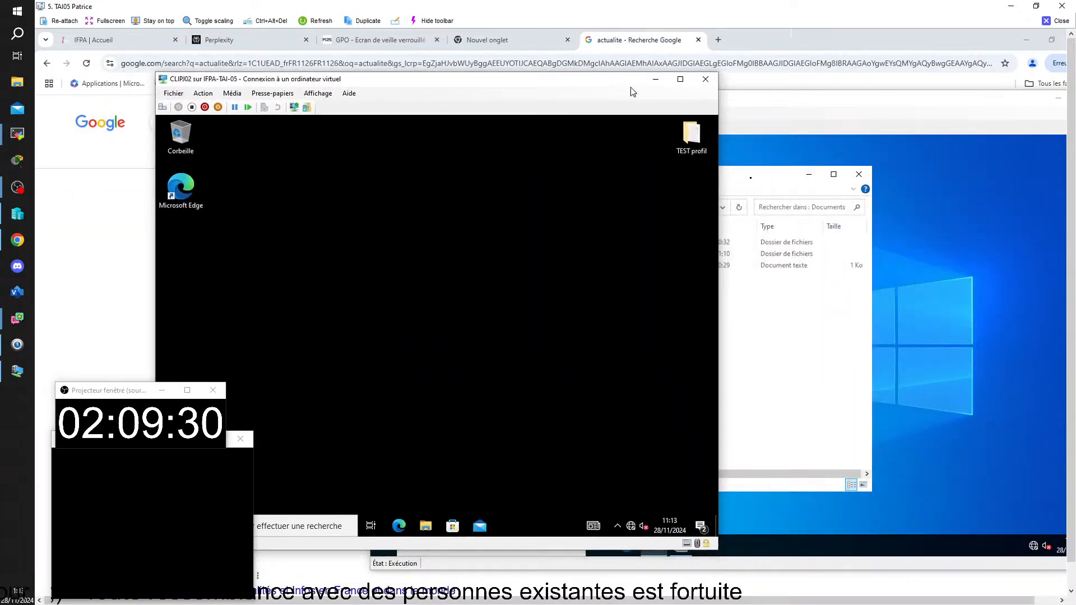
pyautogui.click(798, 103)
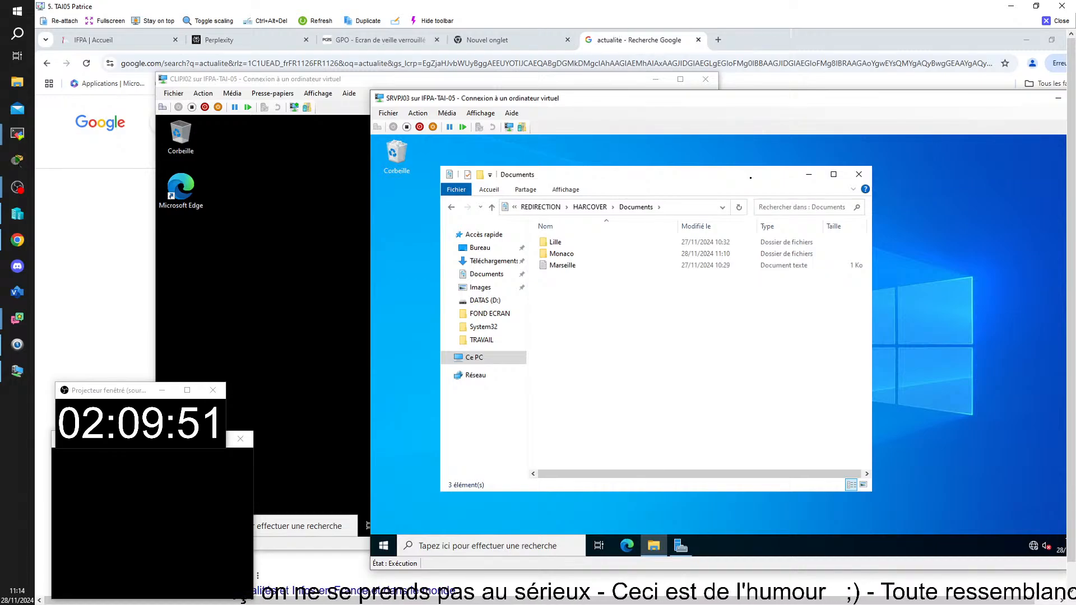
# On CLIPJ02, open File Explorer with Win+E, open Sauvegarde ici (T:), and select COMPTA
pyautogui.click(291, 380)
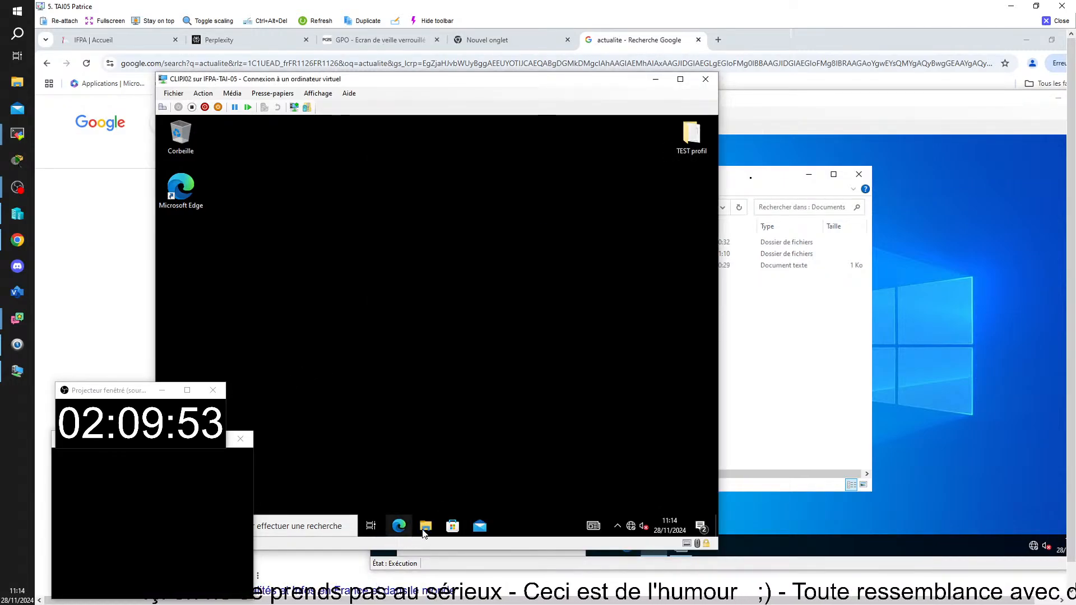
pyautogui.press('super+e')
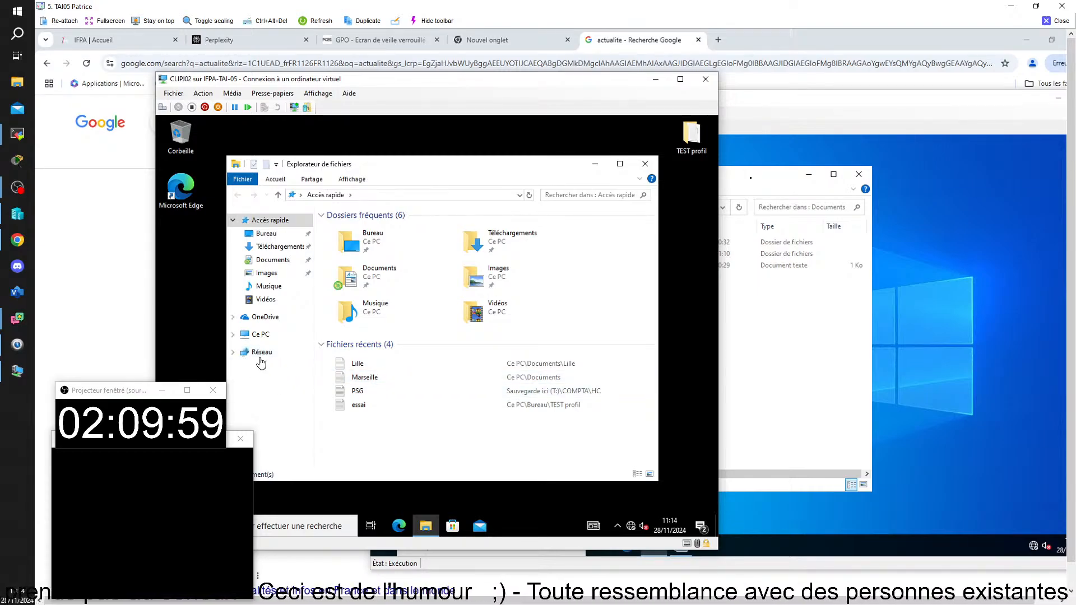
pyautogui.click(260, 336)
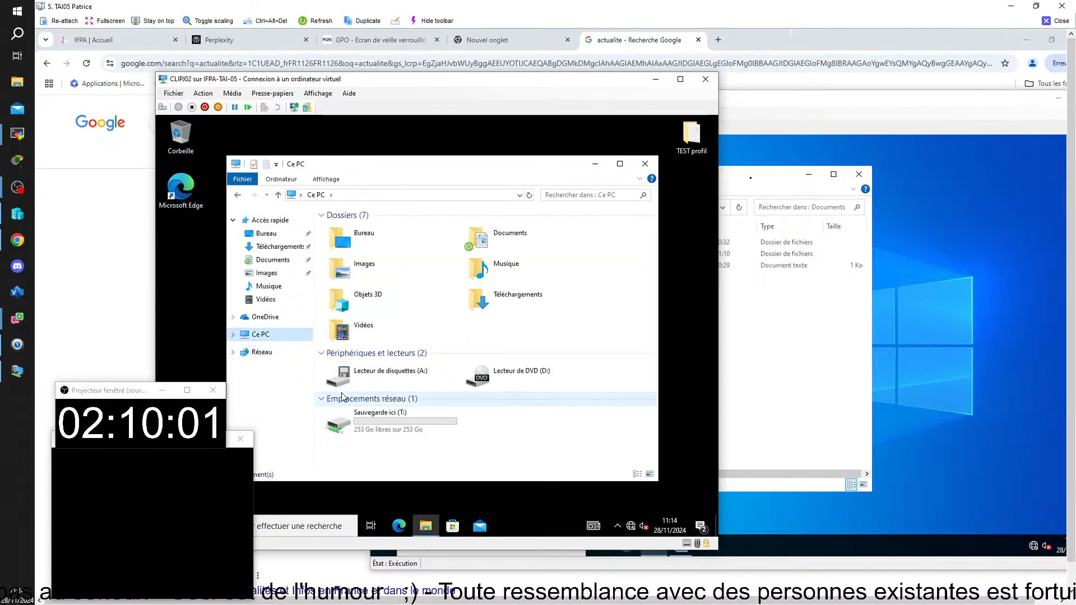
pyautogui.doubleClick(405, 423)
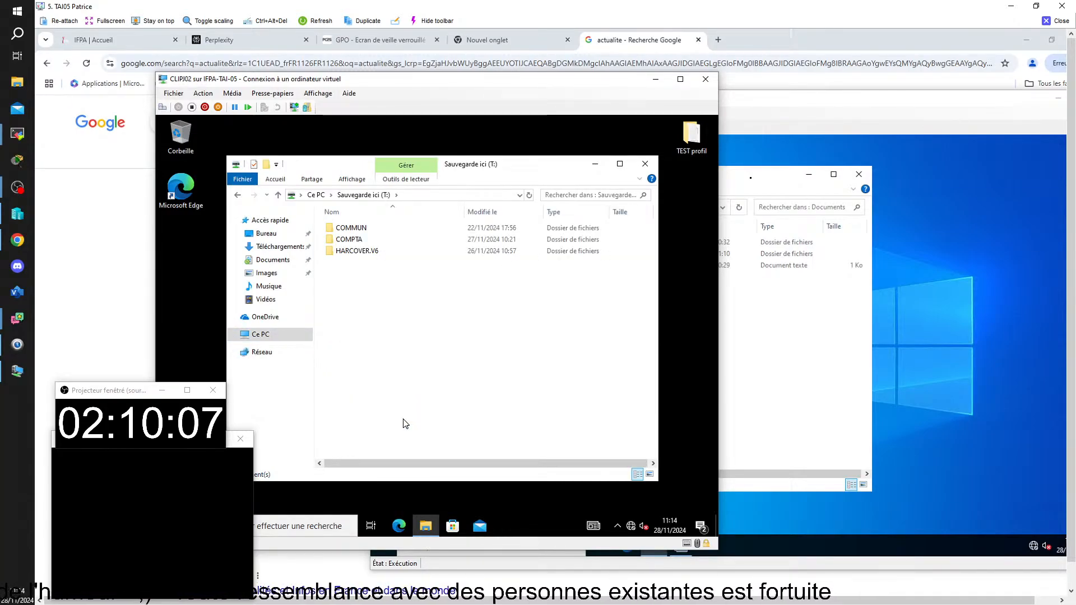
pyautogui.click(346, 242)
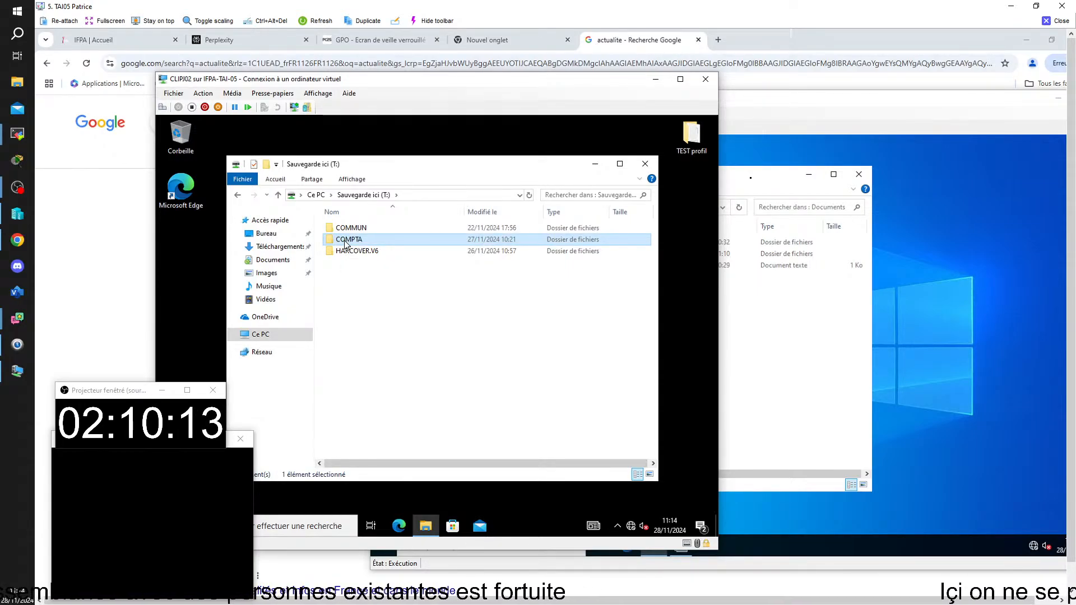
# Set the HC folder in COMPTA to Toujours disponible hors connexion, then reopen COMPTA to check it
pyautogui.doubleClick(346, 242)
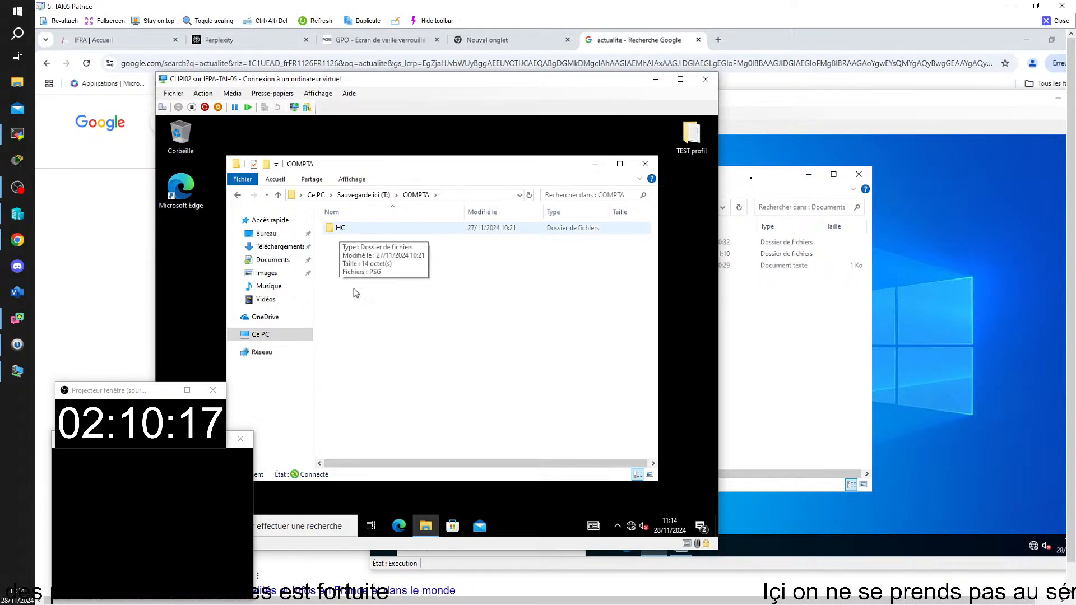
pyautogui.rightClick(341, 234)
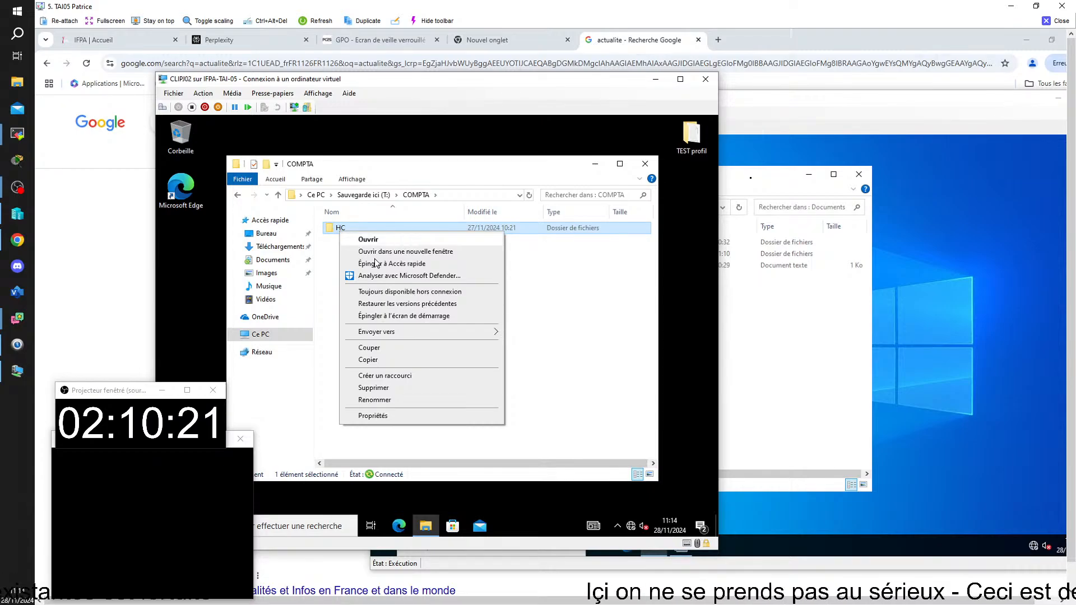
pyautogui.click(376, 292)
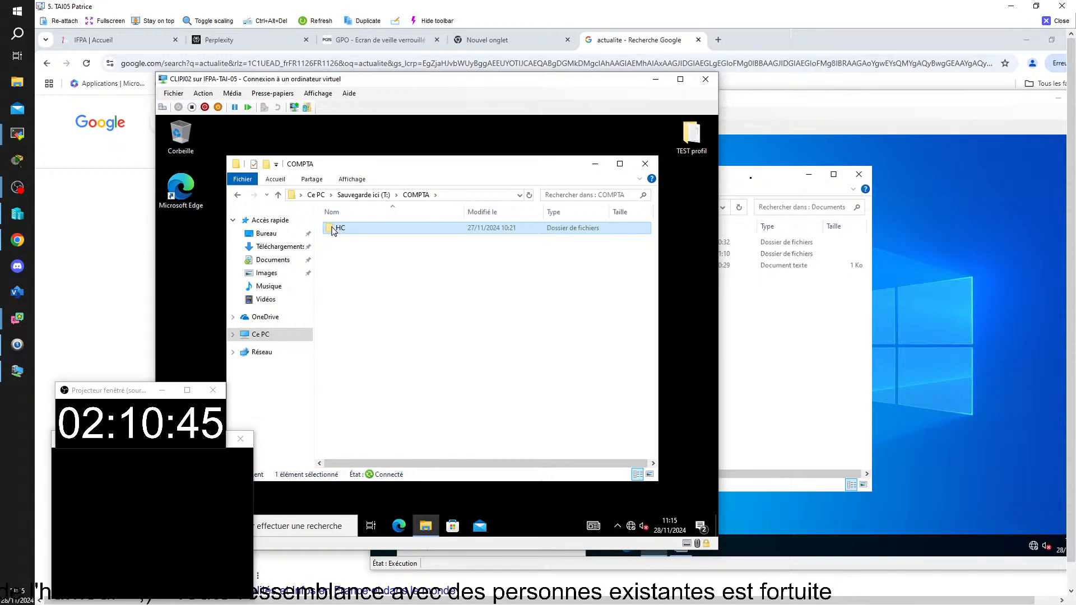
pyautogui.click(238, 195)
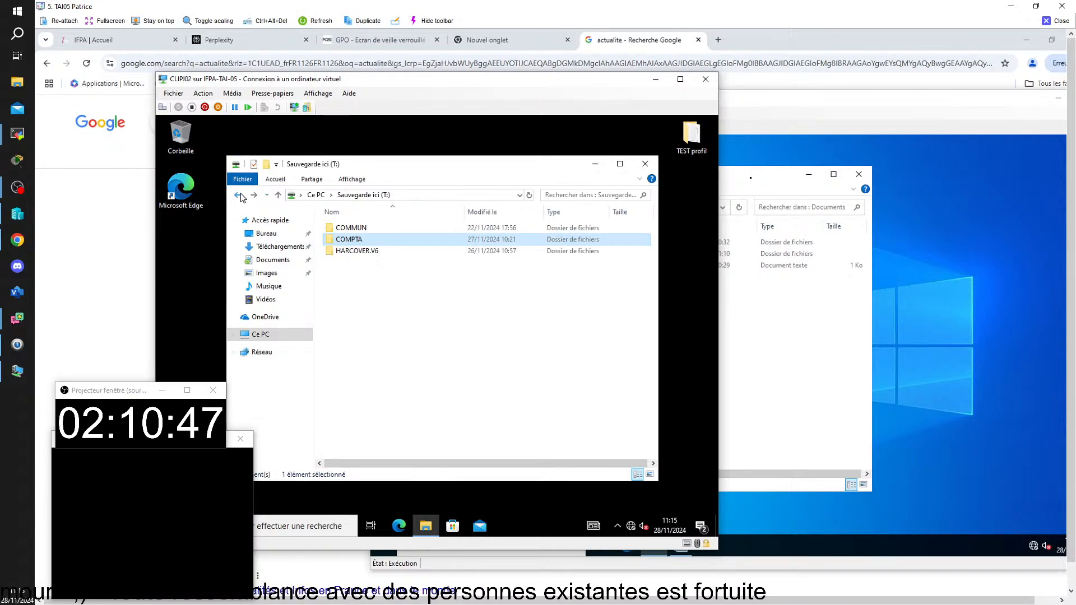
pyautogui.doubleClick(357, 241)
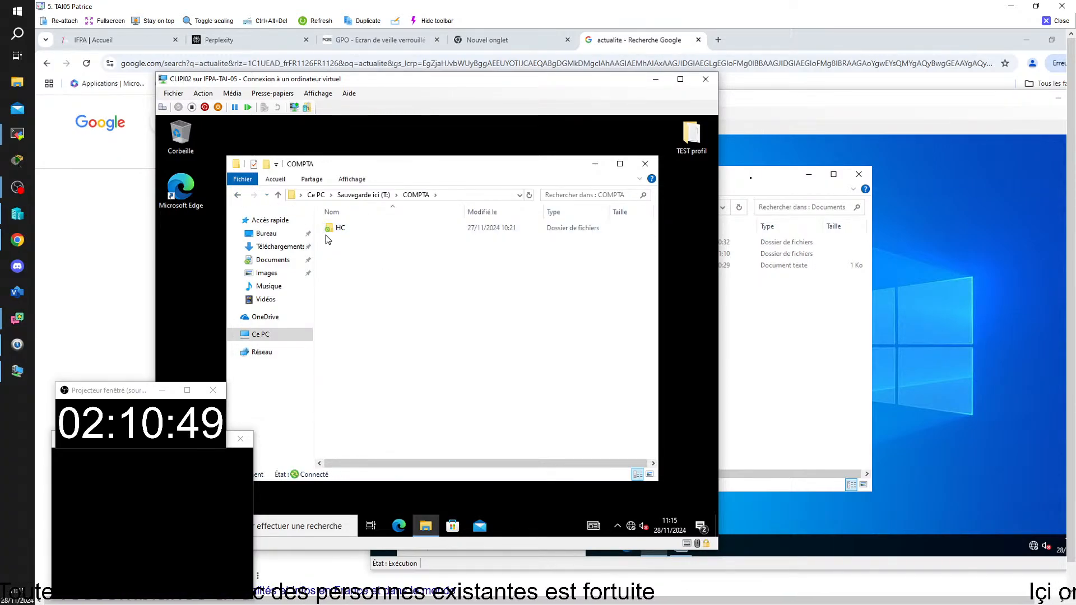
pyautogui.moveTo(329, 238)
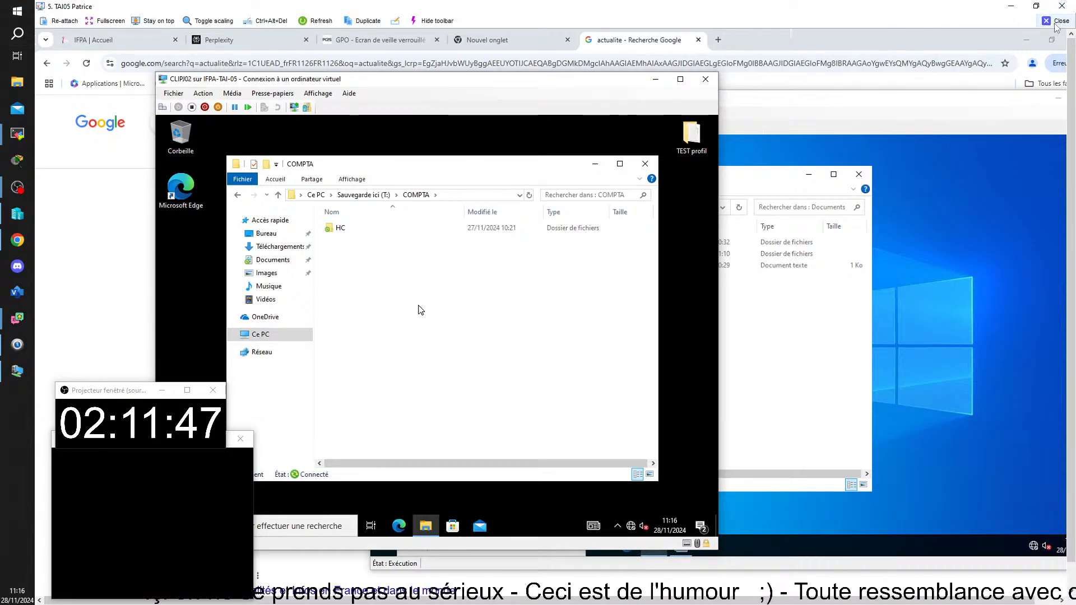
# Switch to Hyper-V Manager, connect to SRVCB01, and move and focus its console window
pyautogui.hotkey('alt', 'Tab')
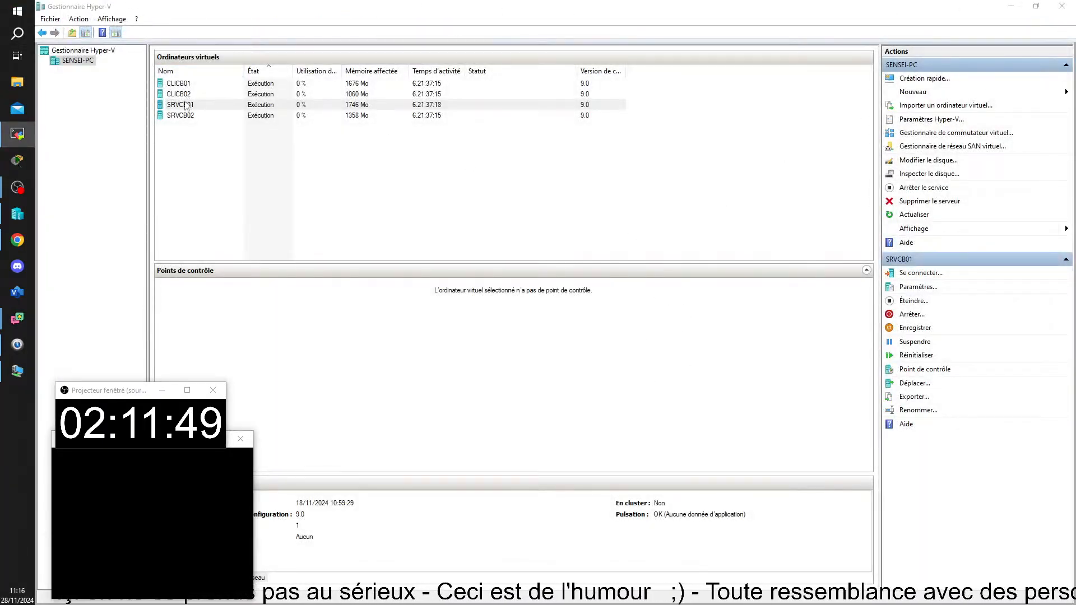
pyautogui.doubleClick(181, 106)
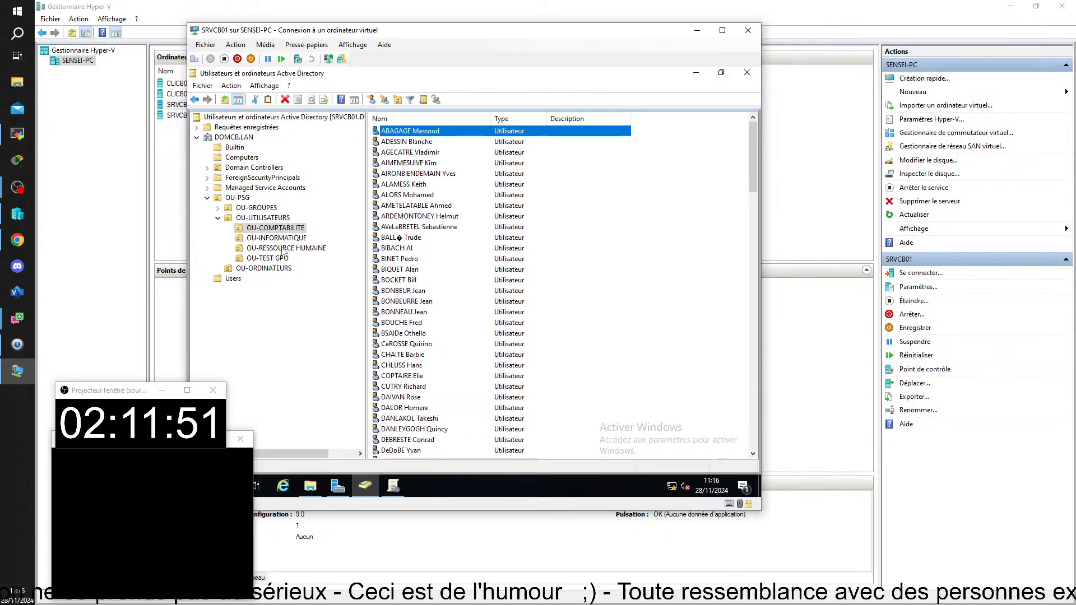
pyautogui.hscroll(2, 285, 250)
pyautogui.hscroll(-2, 312, 261)
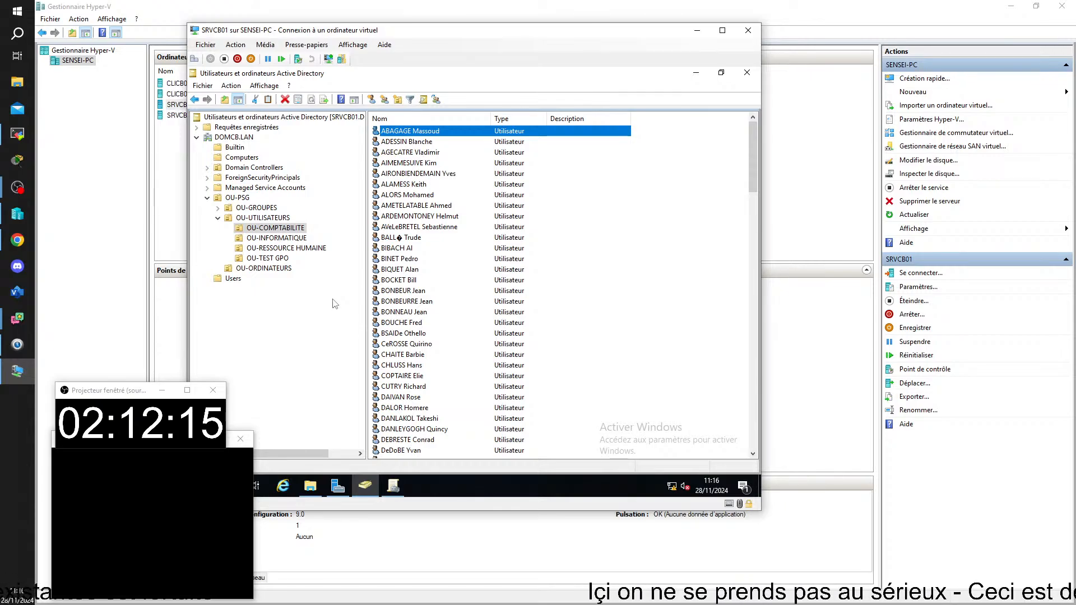
pyautogui.moveTo(376, 30); pyautogui.dragTo(505, 40)
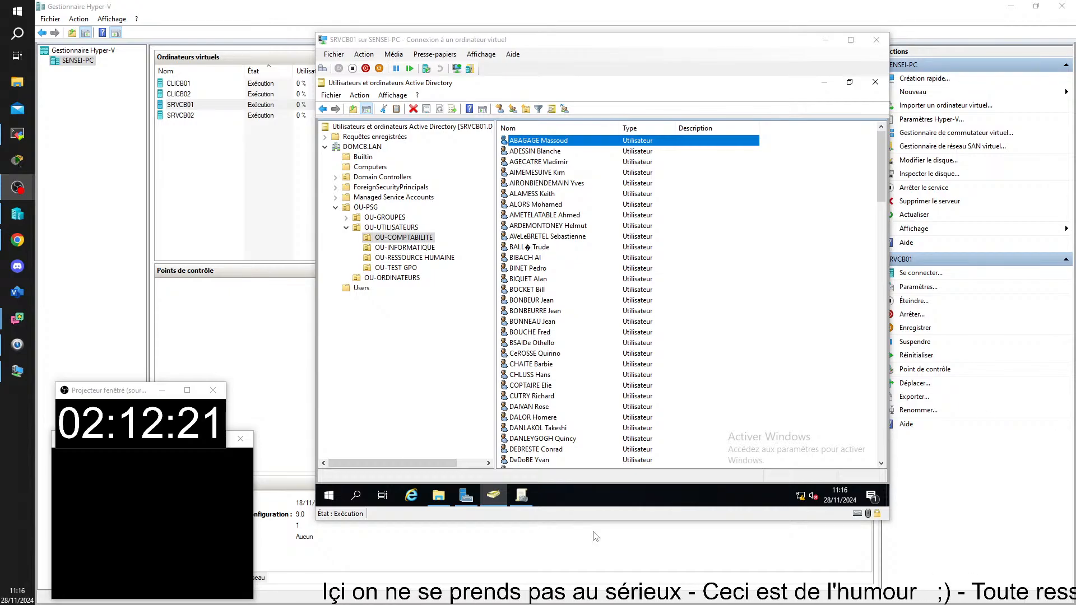
pyautogui.click(377, 358)
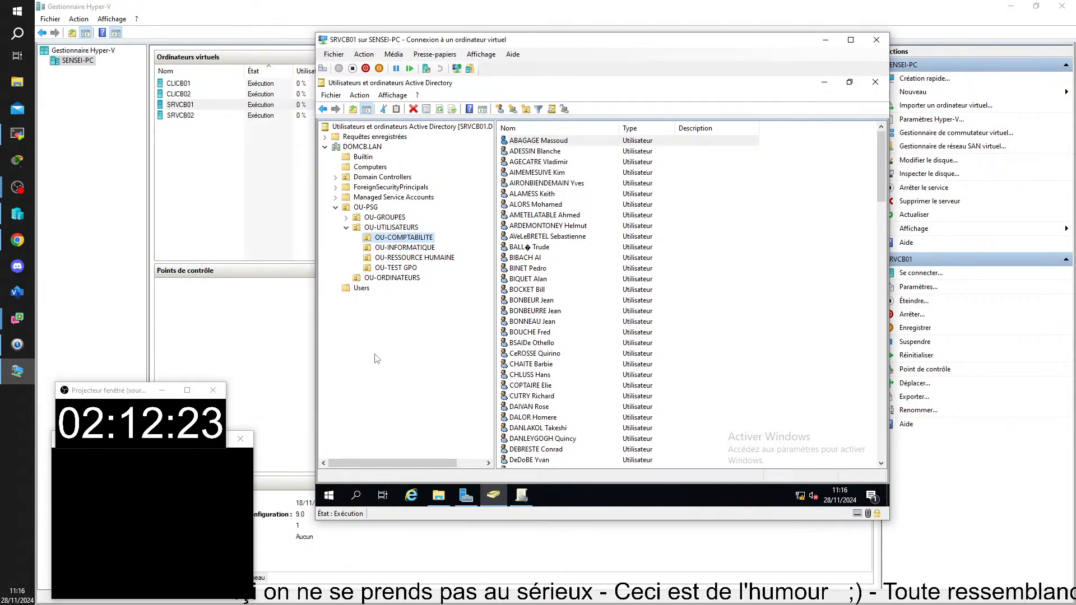
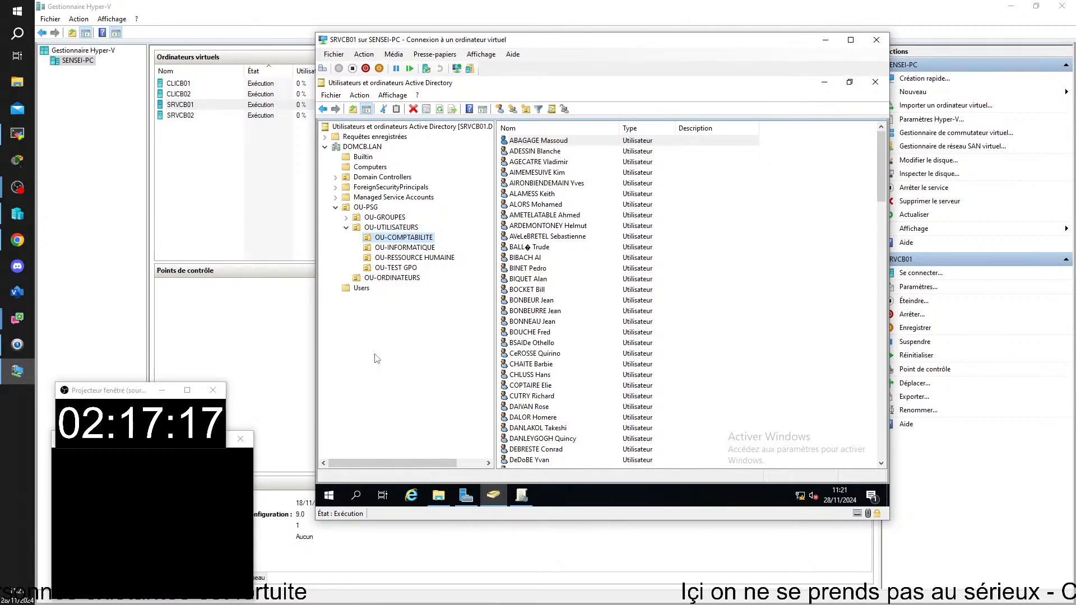
# Show the single user account held in OU-TEST GPO under OU-UTILISATEURS
pyautogui.click(398, 268)
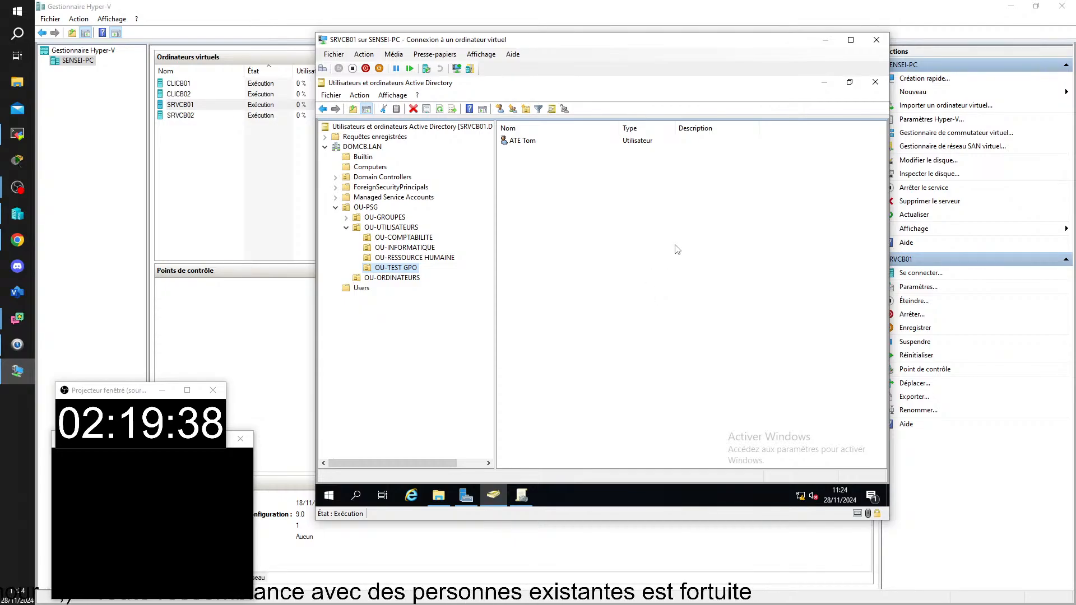
# Rename the OU-TEST GPO unit to OU-TEST by removing ' GPO' from its name
pyautogui.press('Right')
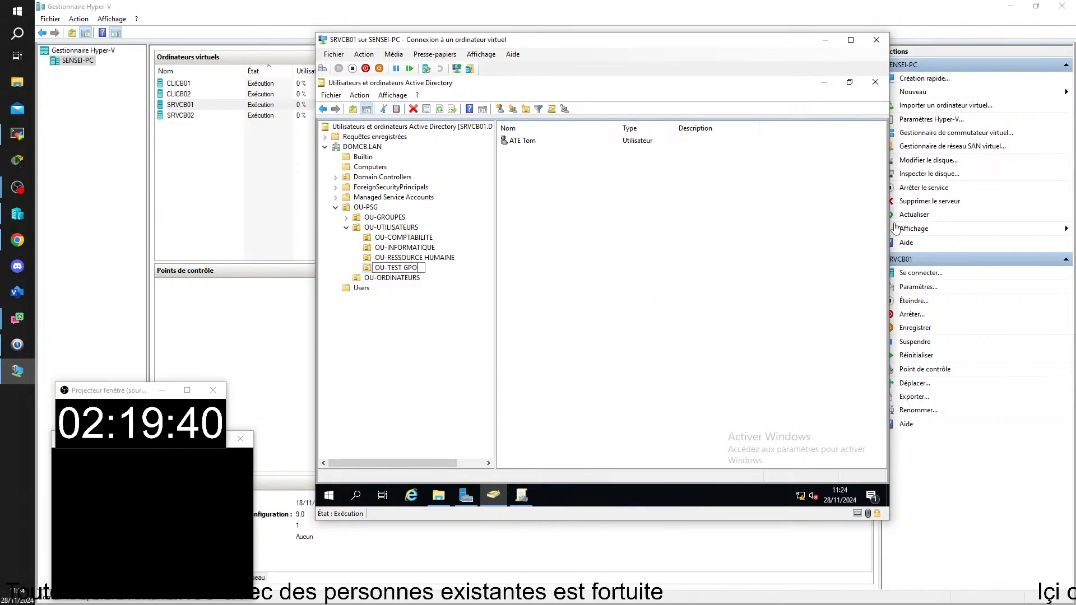
pyautogui.press('BackSpace')
pyautogui.press('BackSpace')
pyautogui.press('BackSpace')
pyautogui.press('BackSpace')
pyautogui.press('Return')
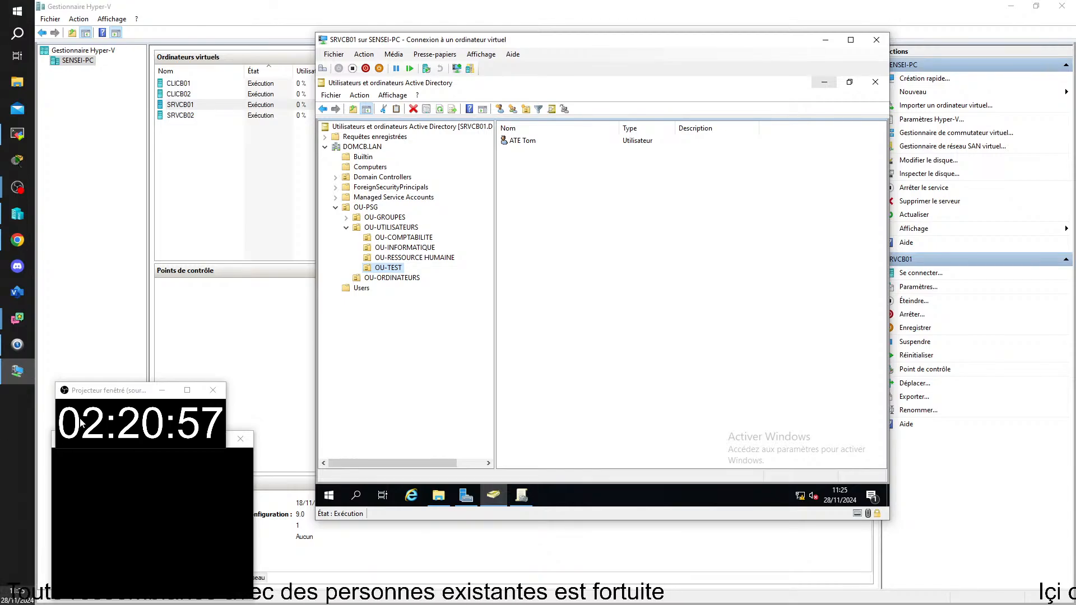
# In OU-GROUPES GOBAL, start a new group named 'GR-Reinitializateur de mot de passe'
pyautogui.doubleClick(391, 217)
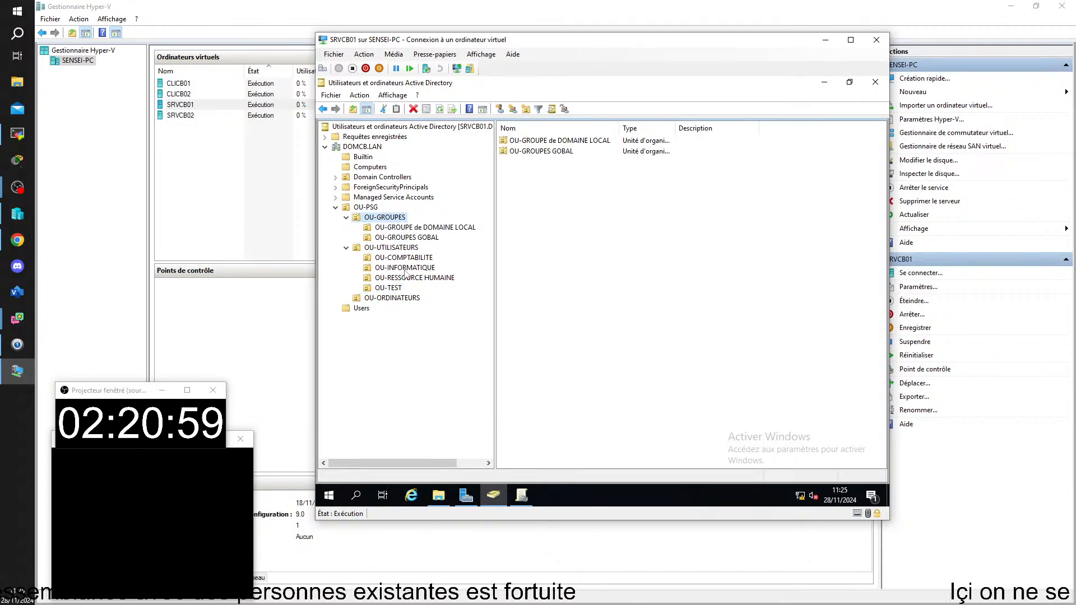
pyautogui.click(424, 238)
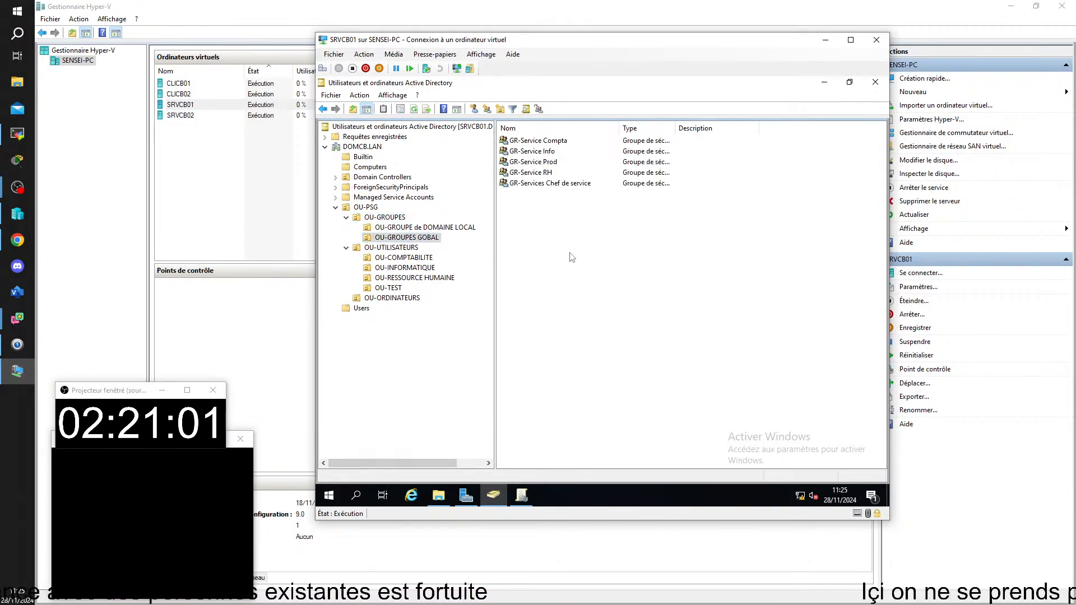
pyautogui.click(487, 110)
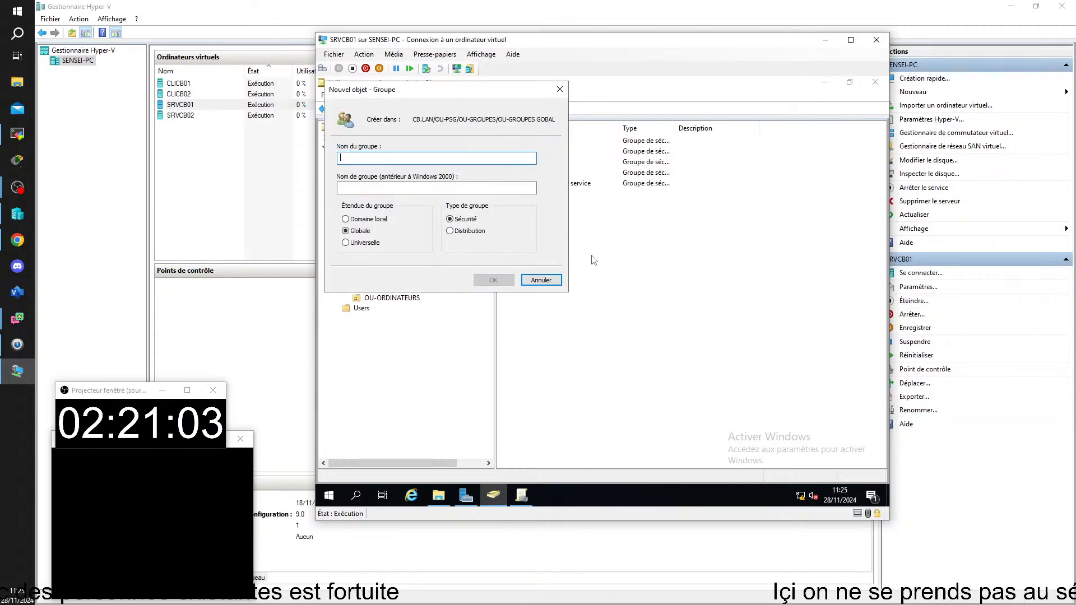
pyautogui.write('GR-')
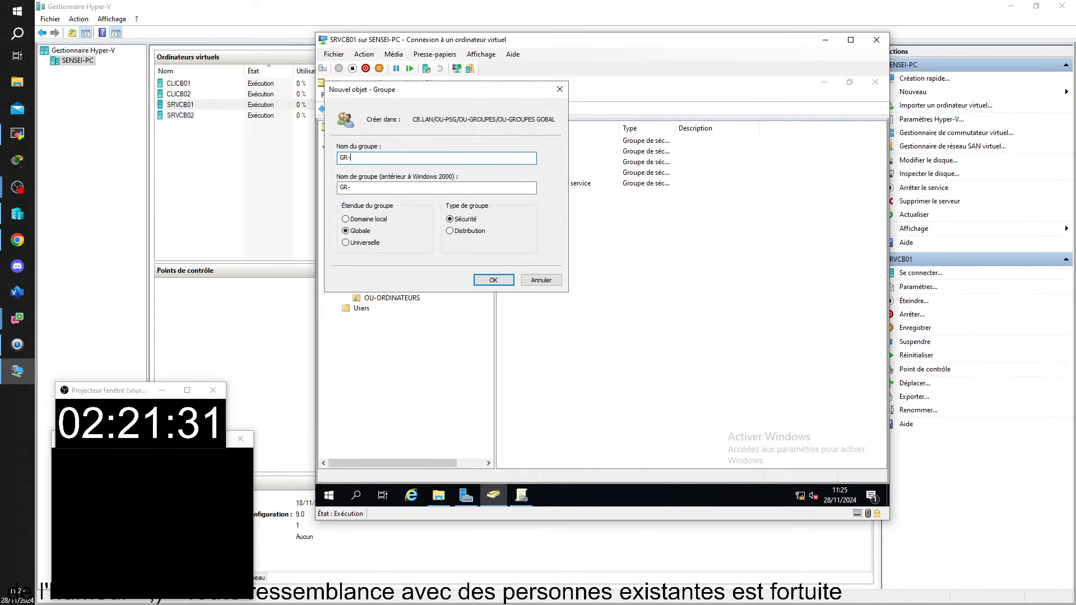
pyautogui.moveTo(440, 91); pyautogui.dragTo(635, 197)
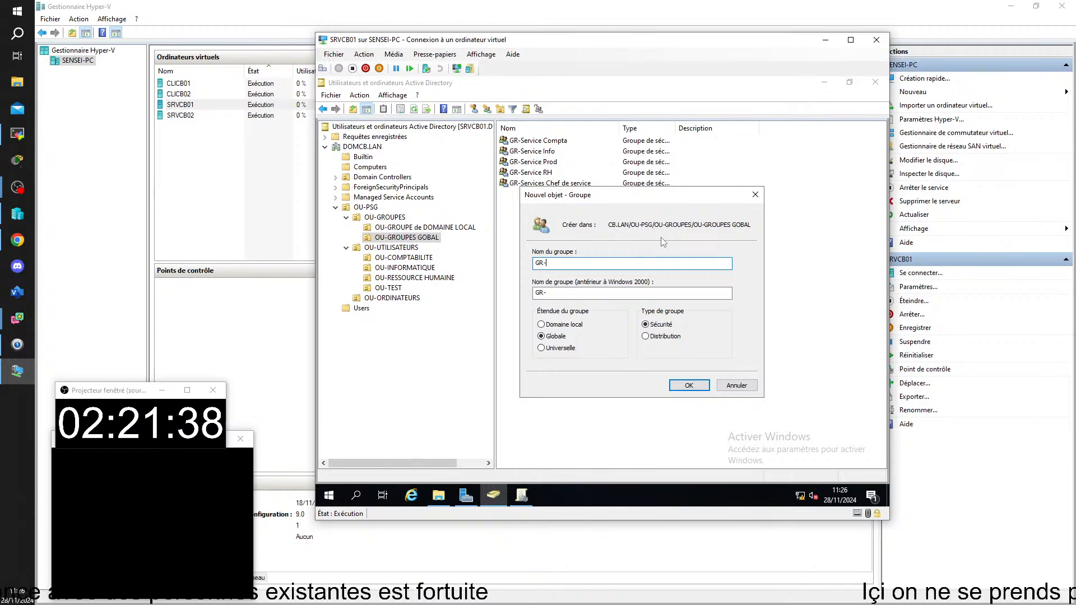
pyautogui.write('Rei')
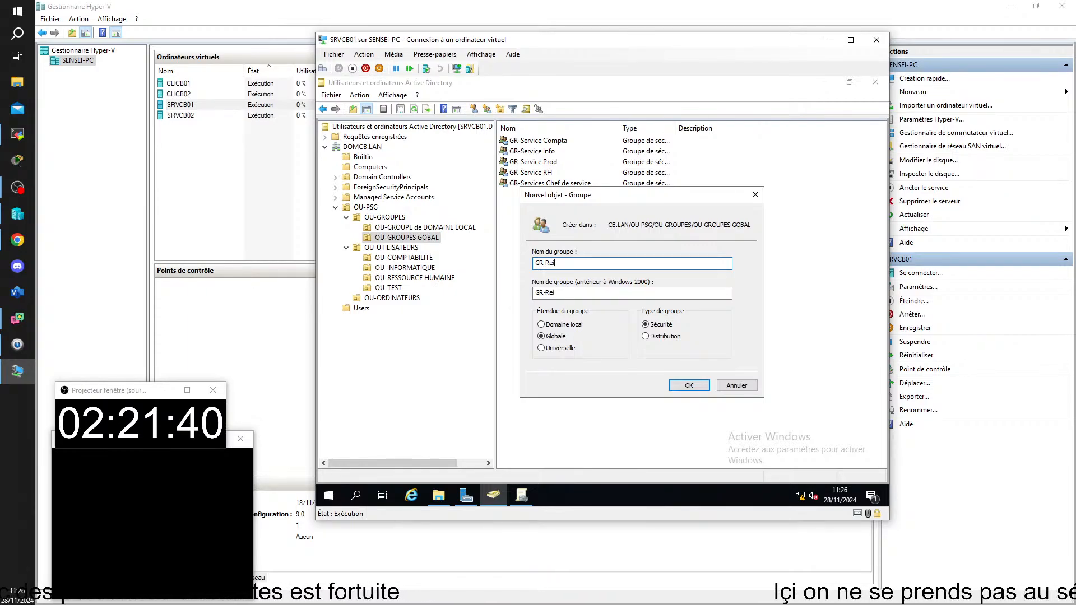
pyautogui.write('nitiali')
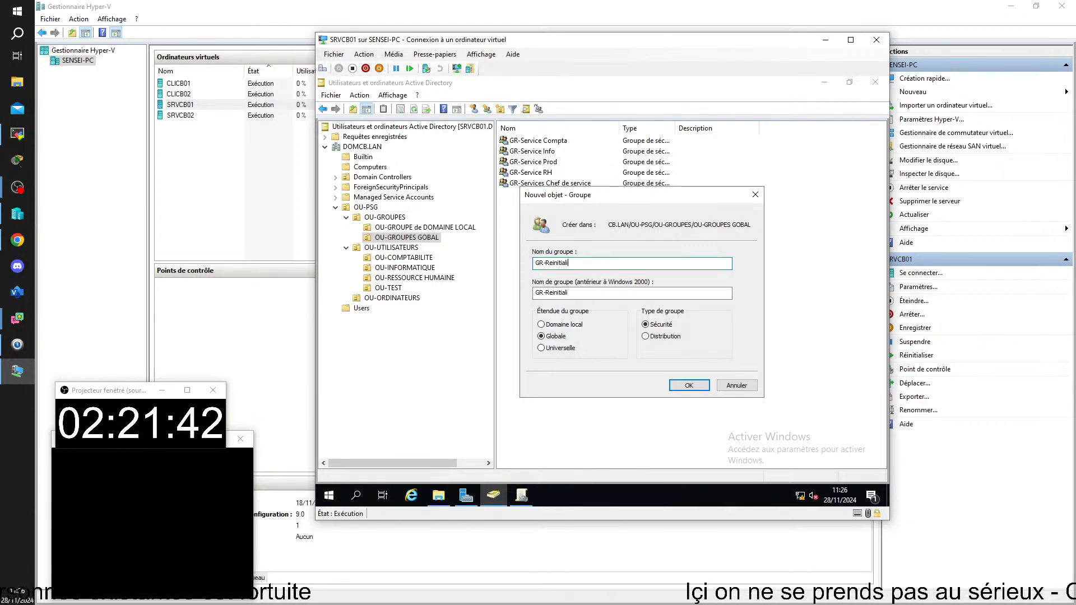
pyautogui.write('zateur d')
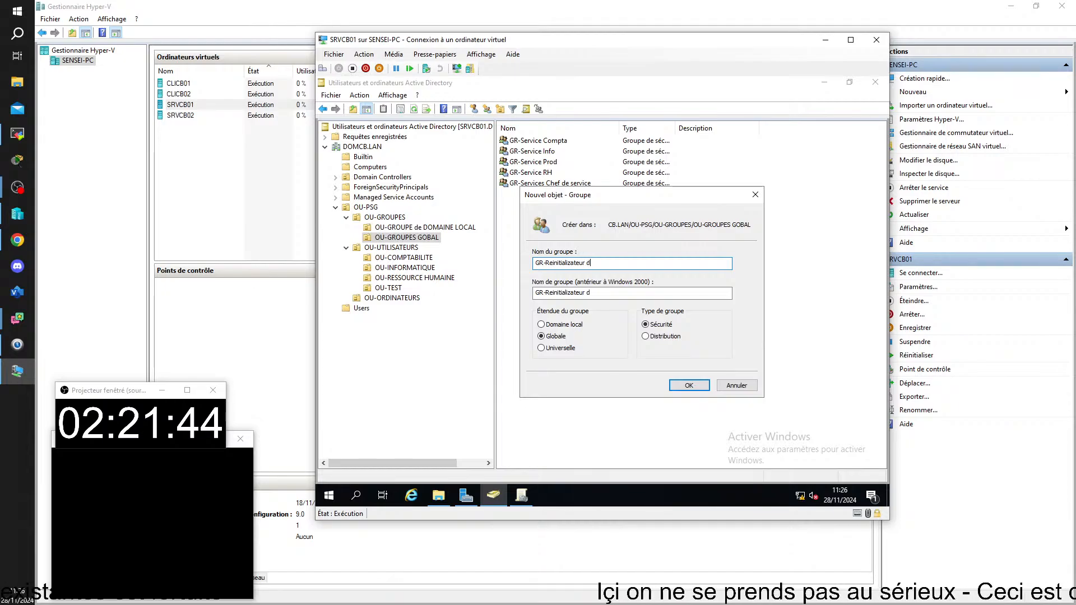
pyautogui.write('e mot')
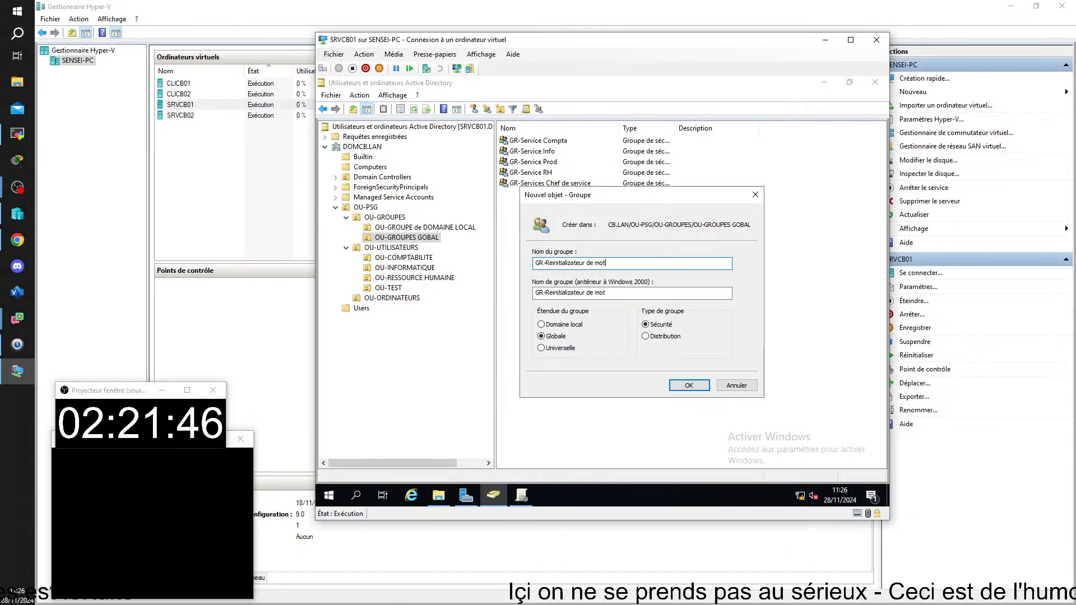
pyautogui.write(' de passe')
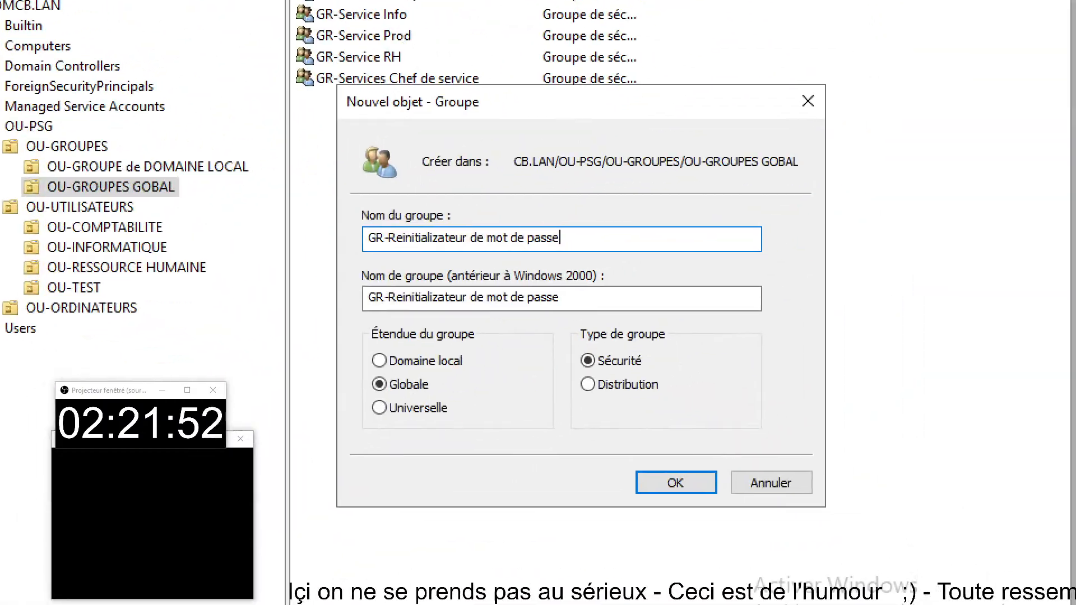
# Confirm the global security group GR-Reinitializateur de mot de passe and widen the Nom column
pyautogui.moveTo(349, 203)
pyautogui.mouseDown()
pyautogui.moveTo(446, 261)
pyautogui.moveTo(623, 268)
pyautogui.mouseUp()
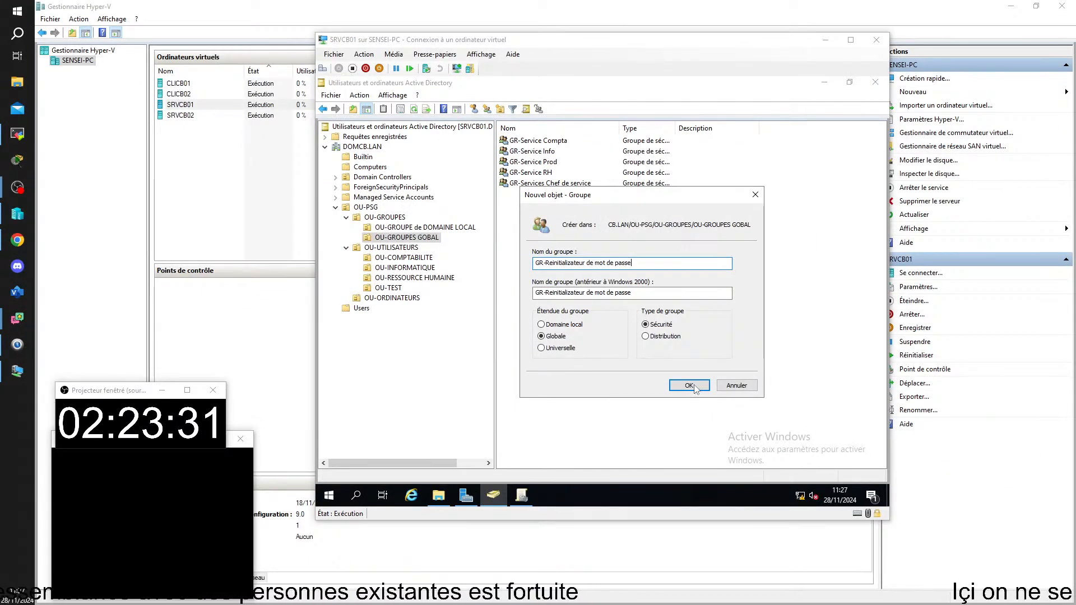
pyautogui.click(690, 386)
pyautogui.moveTo(619, 128); pyautogui.dragTo(635, 128)
pyautogui.click(598, 258)
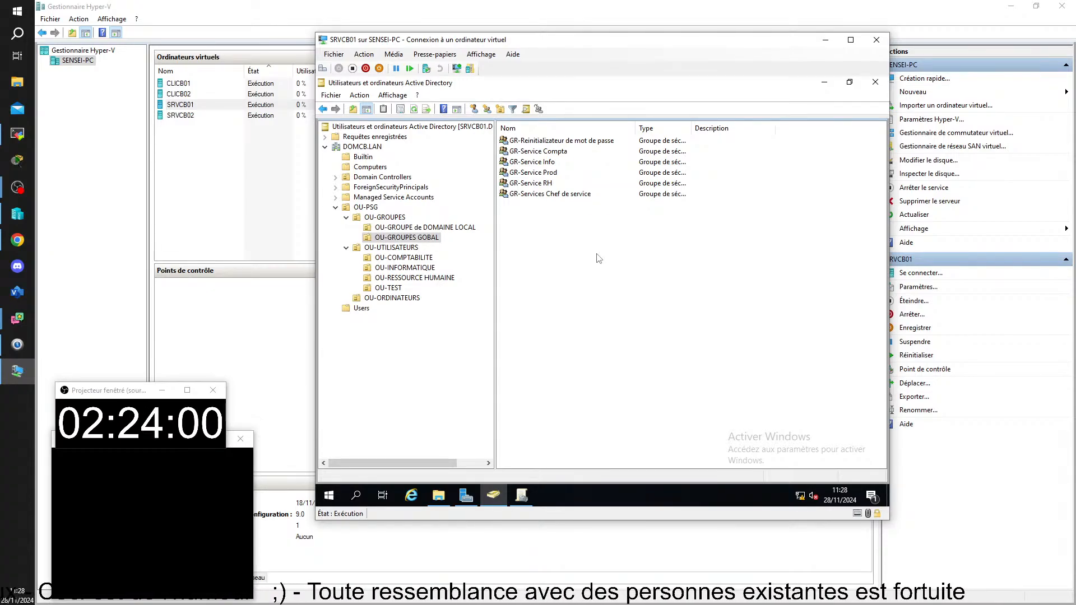
pyautogui.click(392, 289)
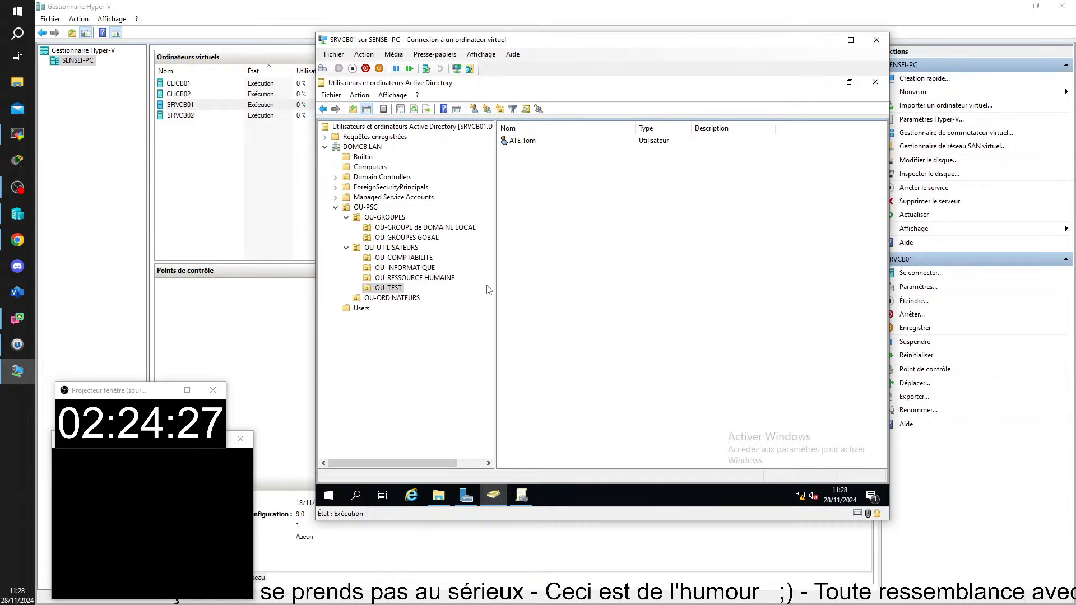
pyautogui.rightClick(393, 288)
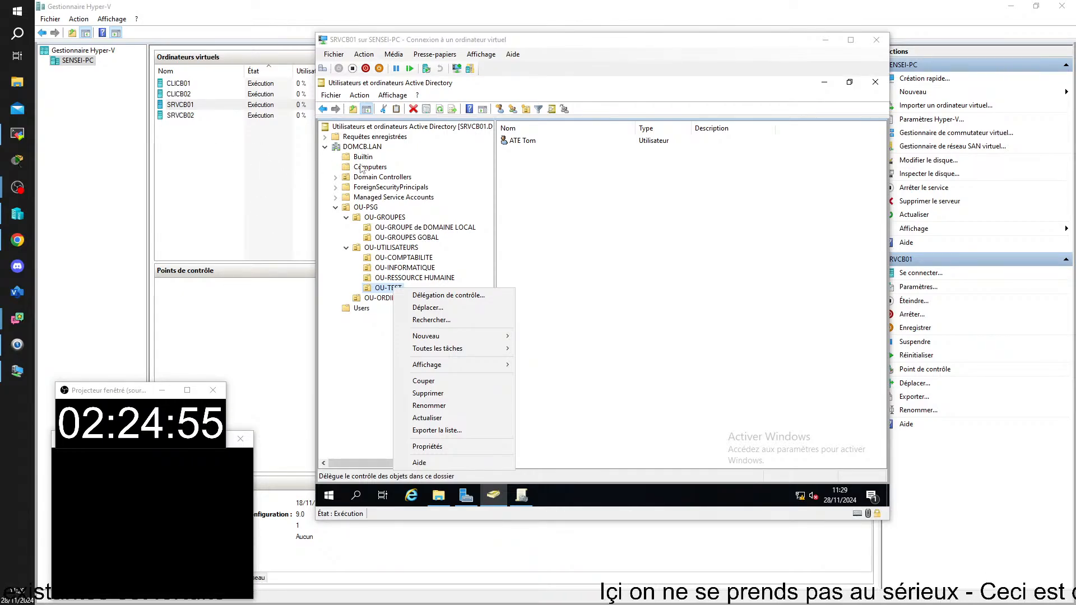
pyautogui.click(422, 243)
pyautogui.click(422, 243)
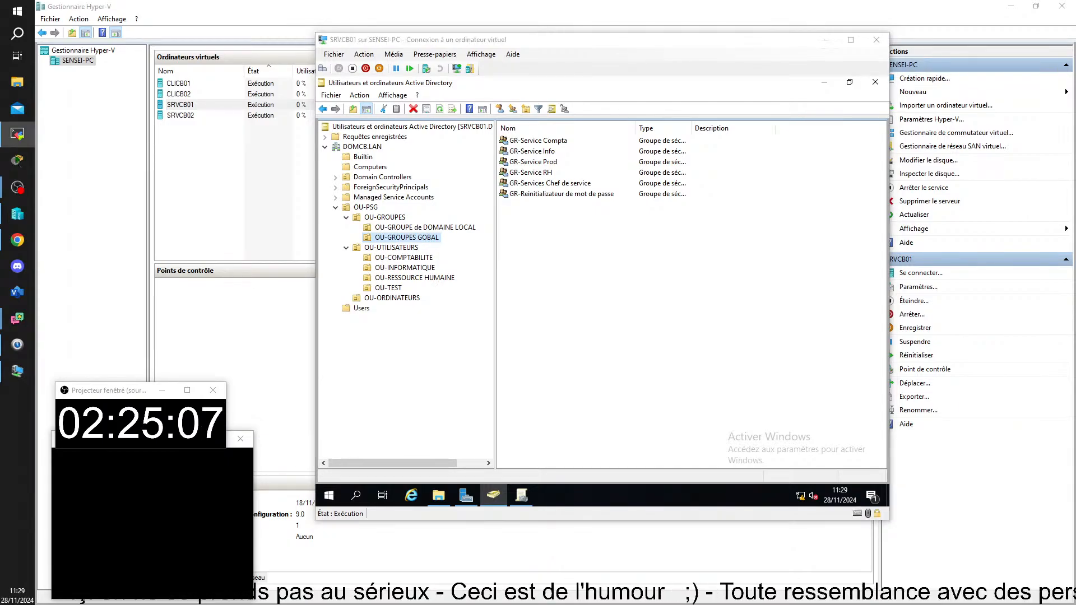
# Bring the SRV02 TightVNC session into view showing OU-GROUPE and its groups
pyautogui.moveTo(1075, 297); pyautogui.dragTo(587, 8)
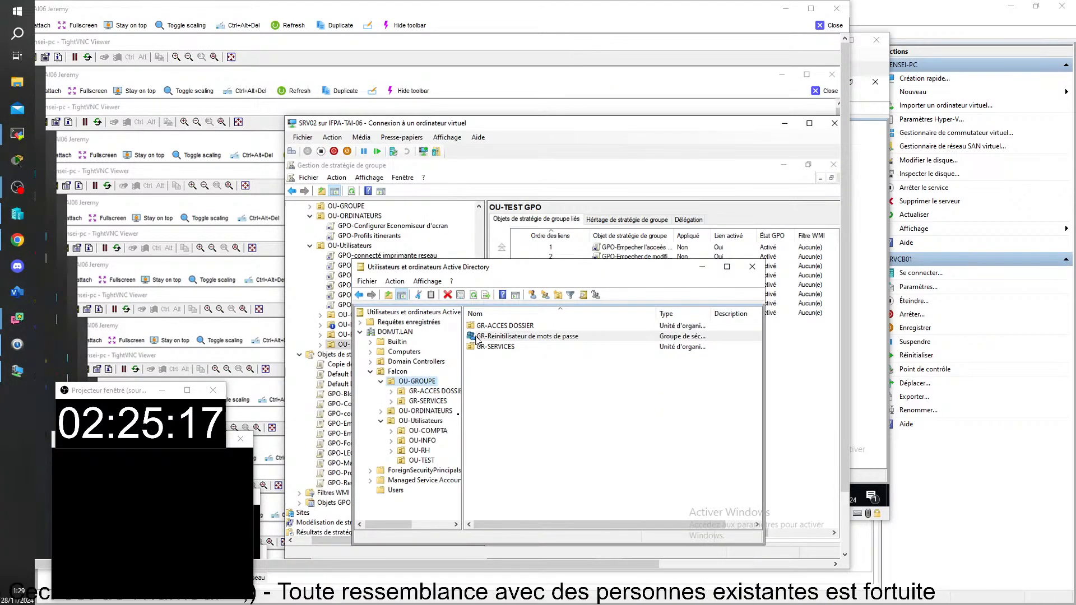
pyautogui.click(533, 379)
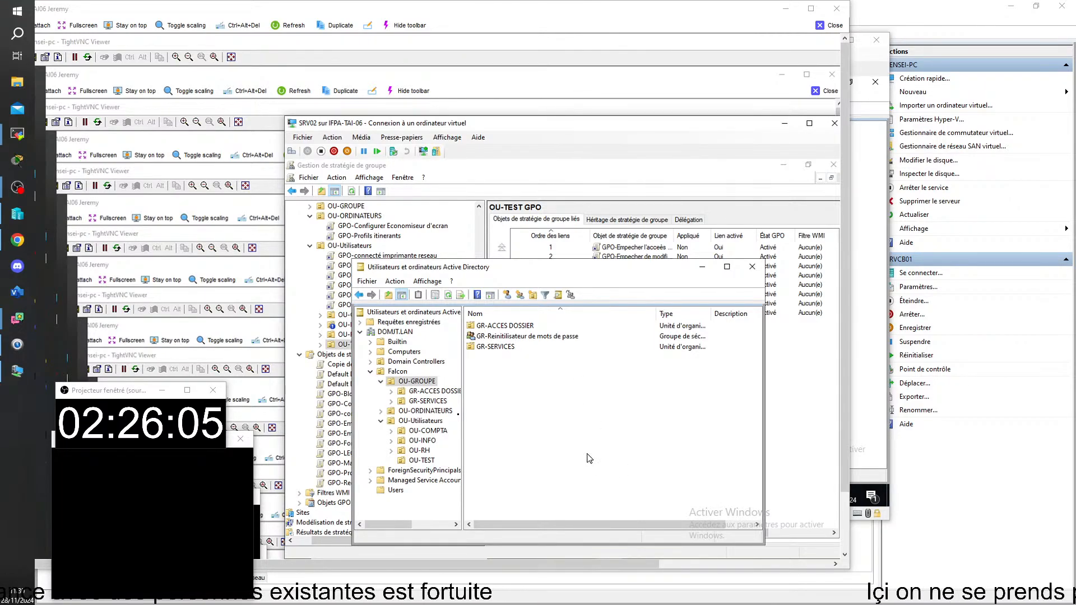
# Rename the group and its pre-Windows 2000 name to 'GR-Reinitialisateur de mots de passe'
pyautogui.click(510, 338)
pyautogui.press('F2')
pyautogui.press('Right')
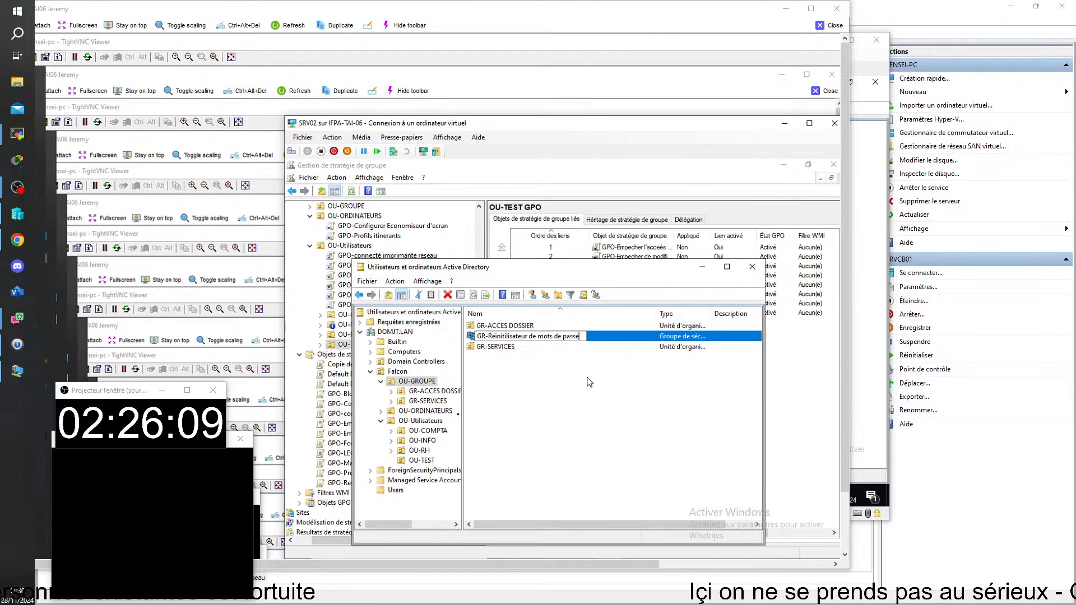
pyautogui.press('Left')
pyautogui.press('Left')
pyautogui.press('Left')
pyautogui.press('Left')
pyautogui.press('Left')
pyautogui.press('Left')
pyautogui.press('Left')
pyautogui.press('Left')
pyautogui.press('Left')
pyautogui.press('Left')
pyautogui.press('Left')
pyautogui.press('Left')
pyautogui.press('Left')
pyautogui.press('Left')
pyautogui.press('Left')
pyautogui.press('Left')
pyautogui.press('Left')
pyautogui.press('Left')
pyautogui.press('Left')
pyautogui.press('Left')
pyautogui.press('Left')
pyautogui.press('Left')
pyautogui.press('Left')
pyautogui.press('Left')
pyautogui.press('Left')
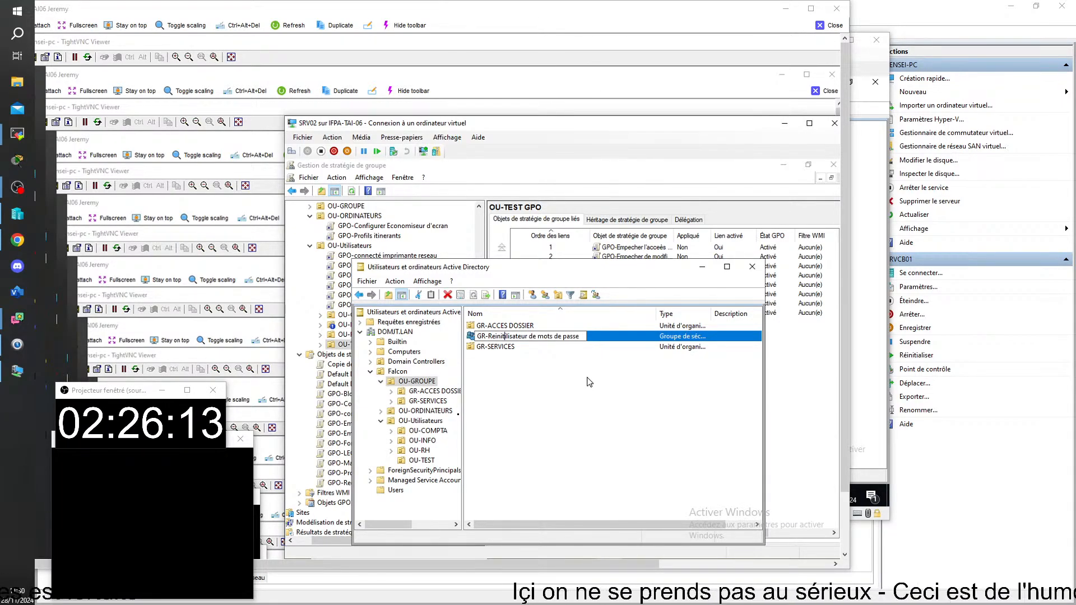
pyautogui.press('Right')
pyautogui.press('Right')
pyautogui.press('Right')
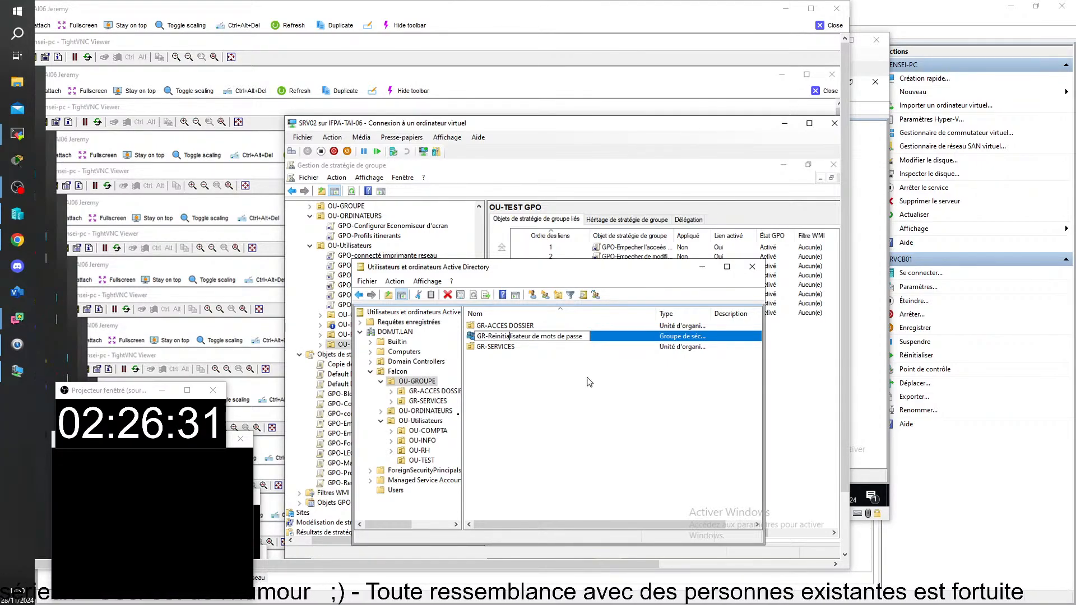
pyautogui.press('Return')
pyautogui.hotkey('ctrl', 'c')
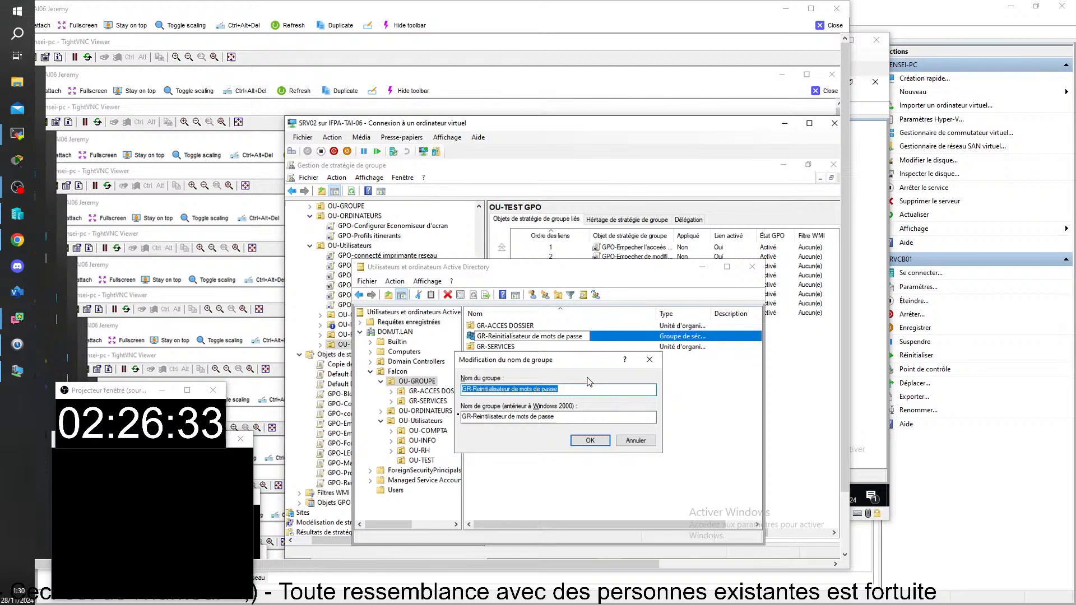
pyautogui.press('Tab')
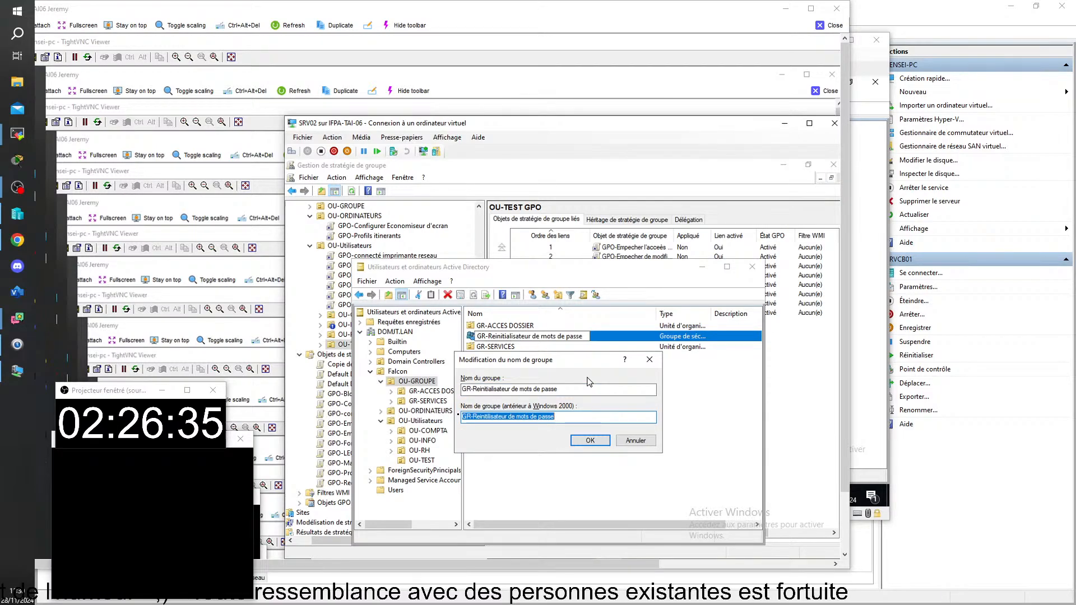
pyautogui.hotkey('ctrl', 'v')
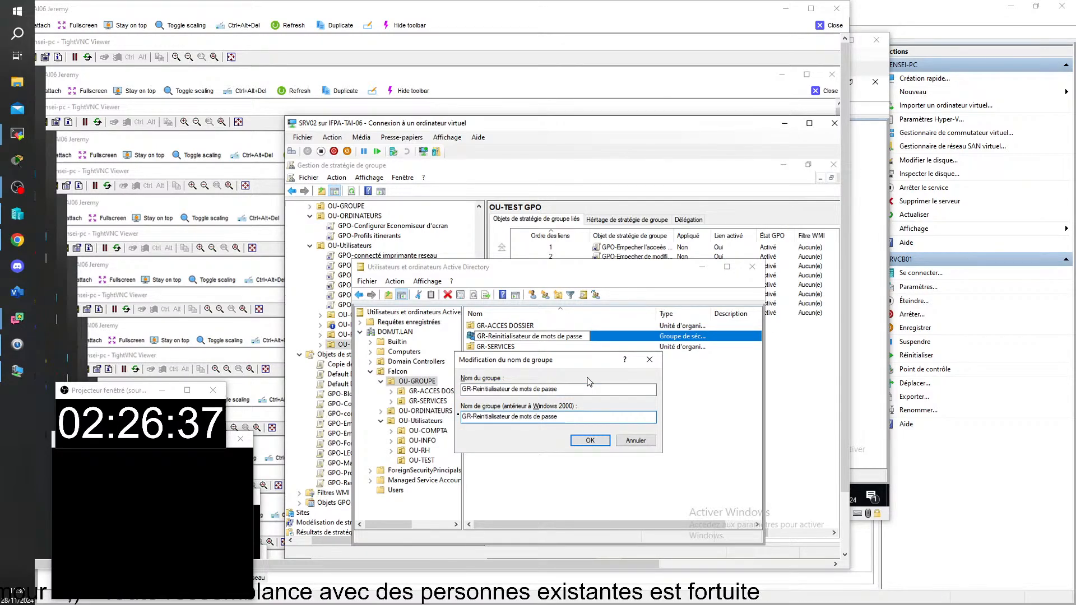
pyautogui.press('Return')
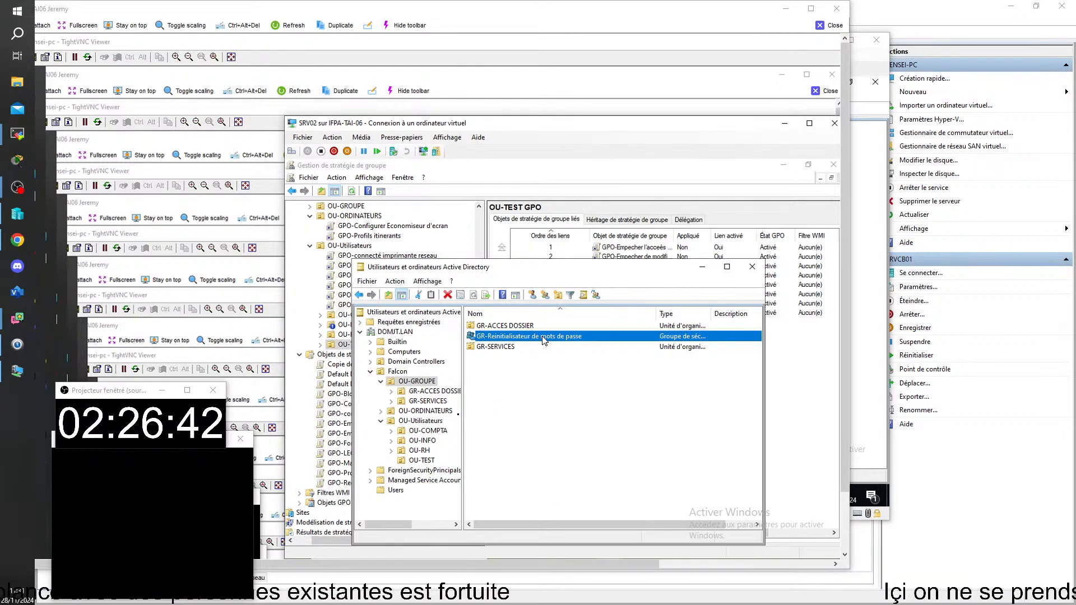
# Snip the OU-TEST context menu and highlight its Délégation de contrôle option
pyautogui.rightClick(421, 461)
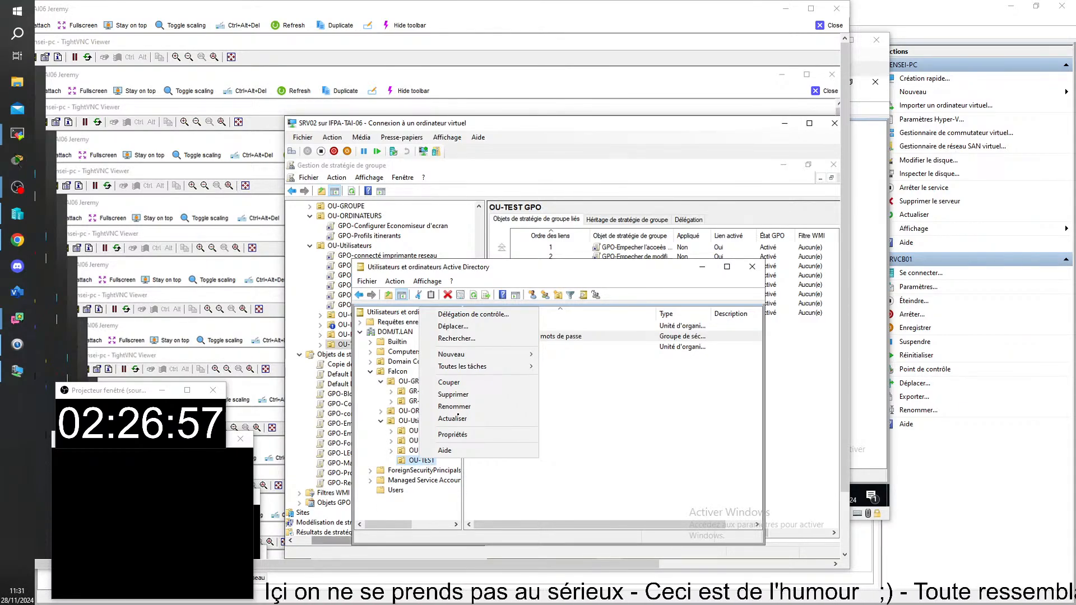
pyautogui.hotkey('alt', 'Tab')
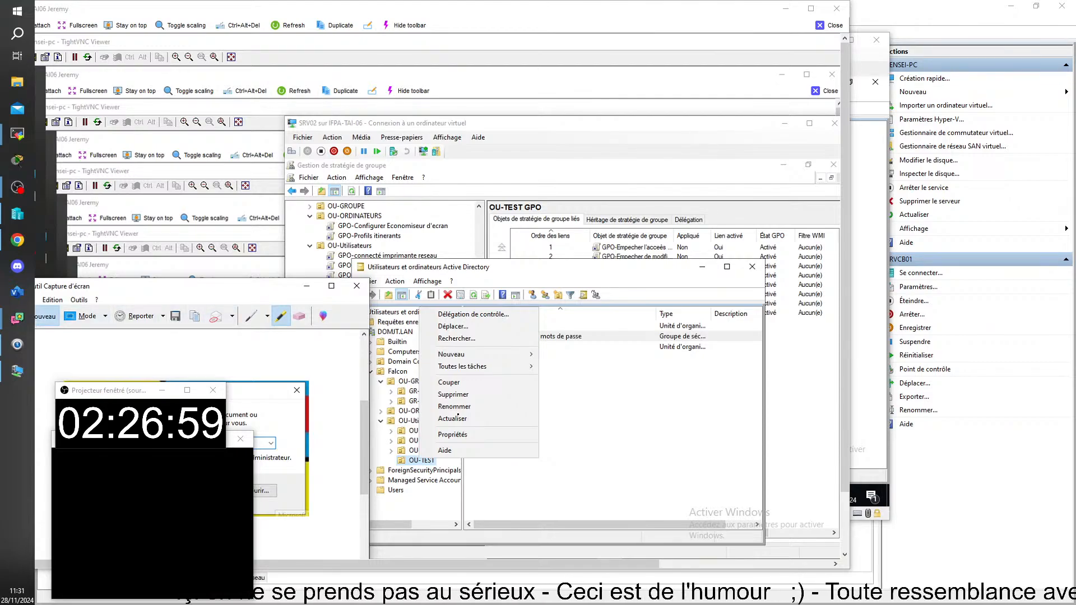
pyautogui.hotkey('ctrl', 'n')
pyautogui.moveTo(360, 258)
pyautogui.mouseDown()
pyautogui.moveTo(723, 493)
pyautogui.moveTo(765, 542)
pyautogui.mouseUp()
pyautogui.moveTo(441, 316)
pyautogui.mouseDown()
pyautogui.moveTo(518, 313)
pyautogui.moveTo(455, 308)
pyautogui.mouseUp()
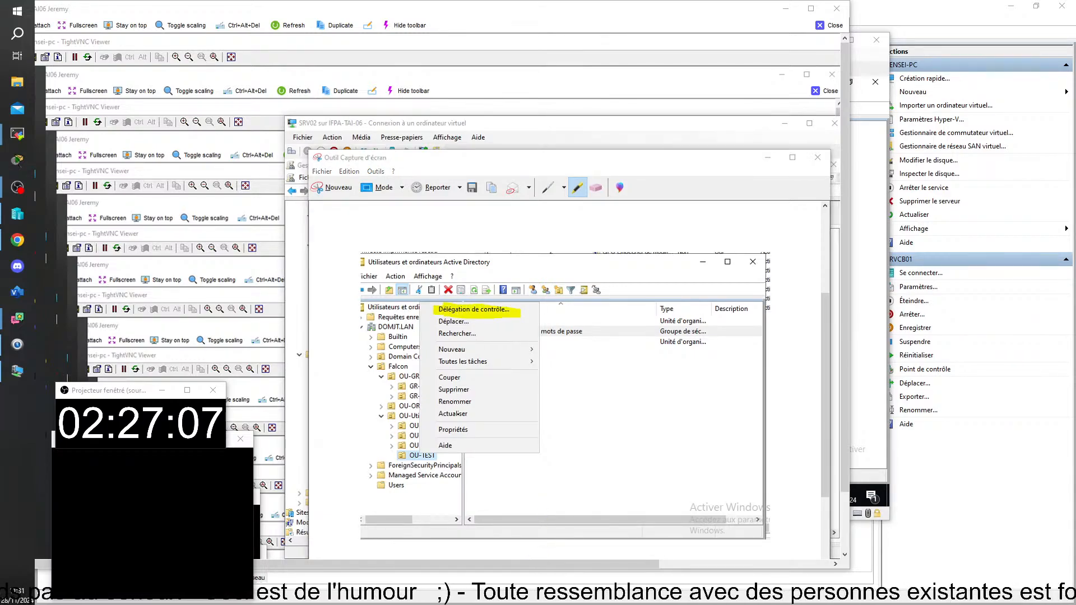
# Paste the context-menu screenshot below the delegation notes in ACTIVE DIRECTORY Partie 2
pyautogui.moveTo(401, 548)
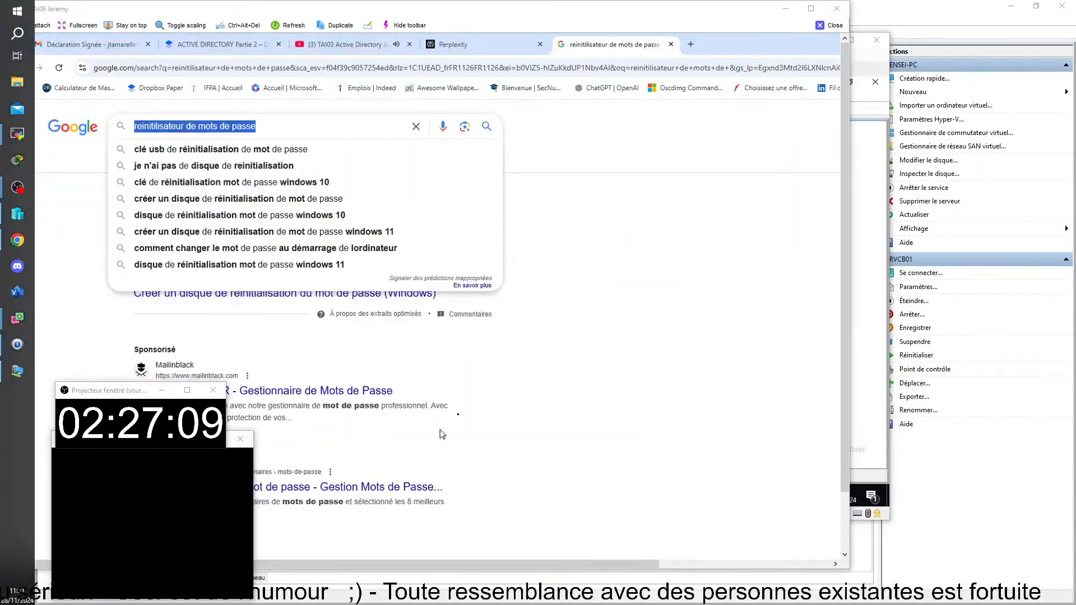
pyautogui.click(218, 44)
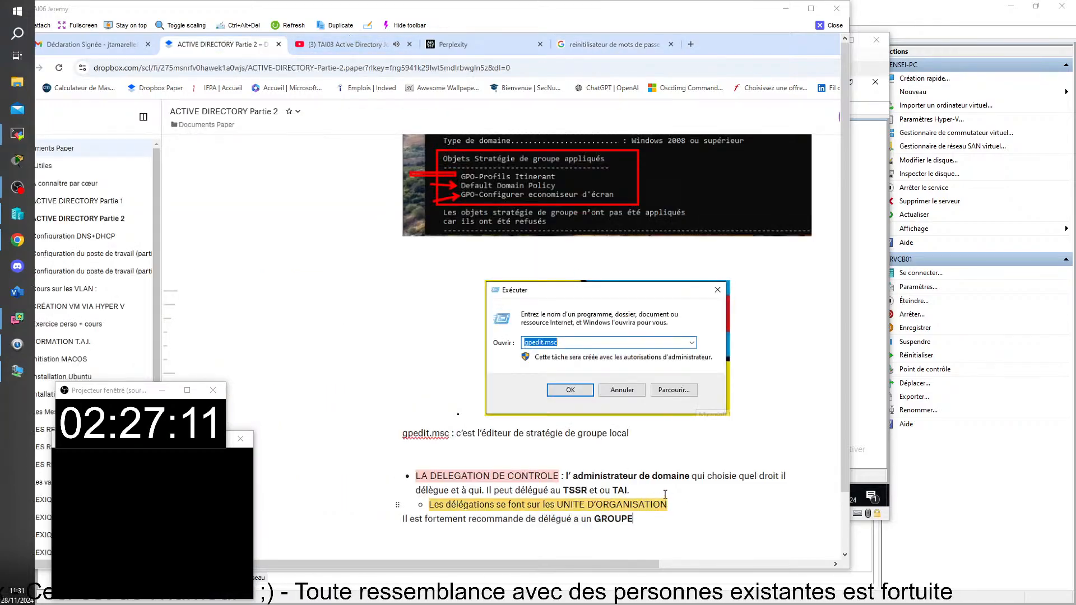
pyautogui.scroll(-3, 665, 495)
pyautogui.click(495, 425)
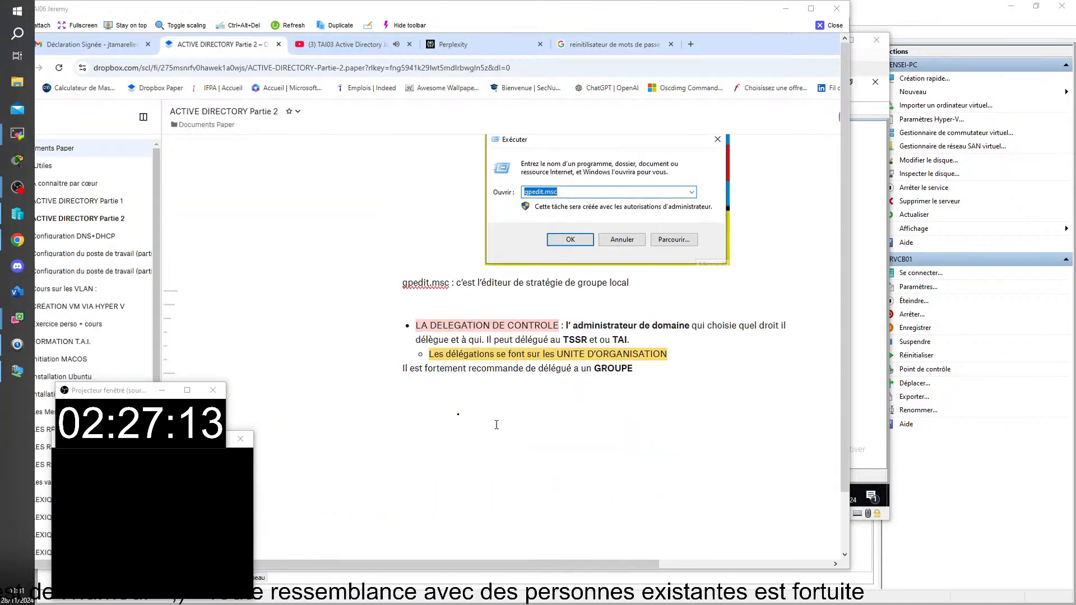
pyautogui.hotkey('ctrl', 'v')
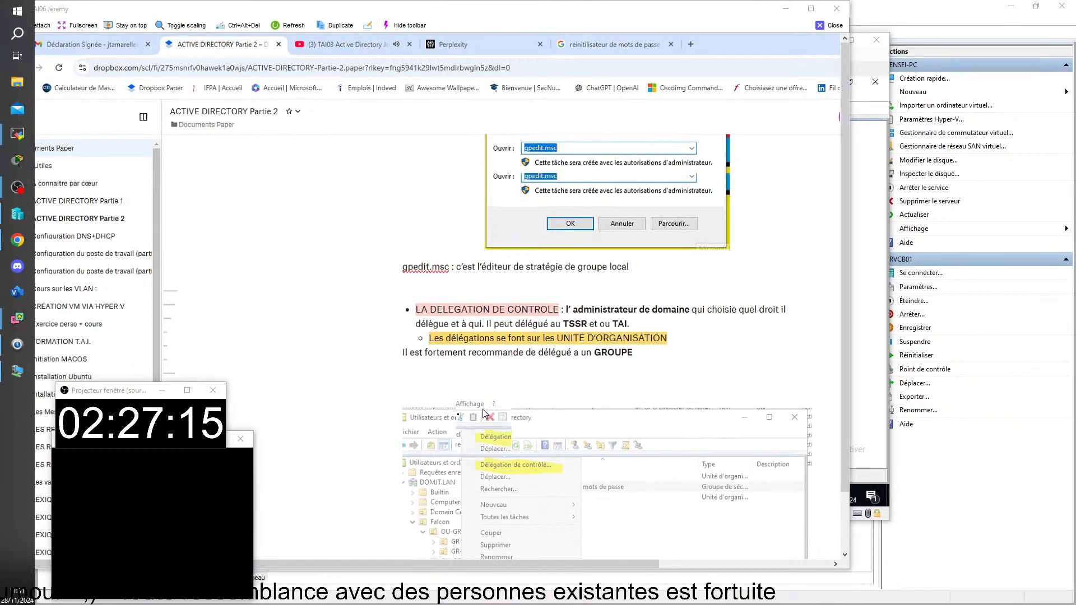
pyautogui.scroll(-3, 495, 424)
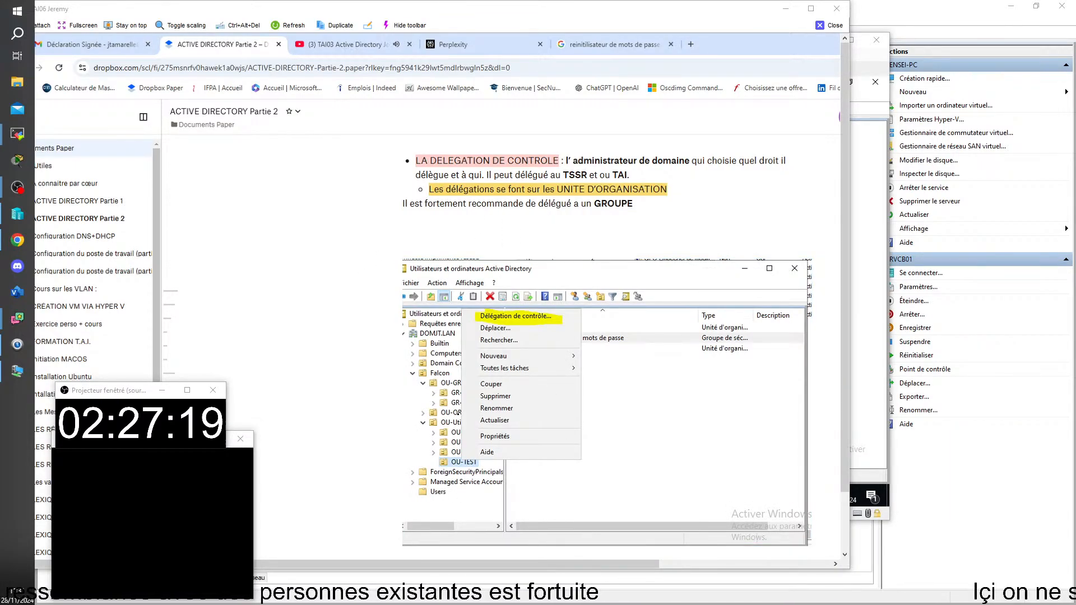
pyautogui.click(486, 542)
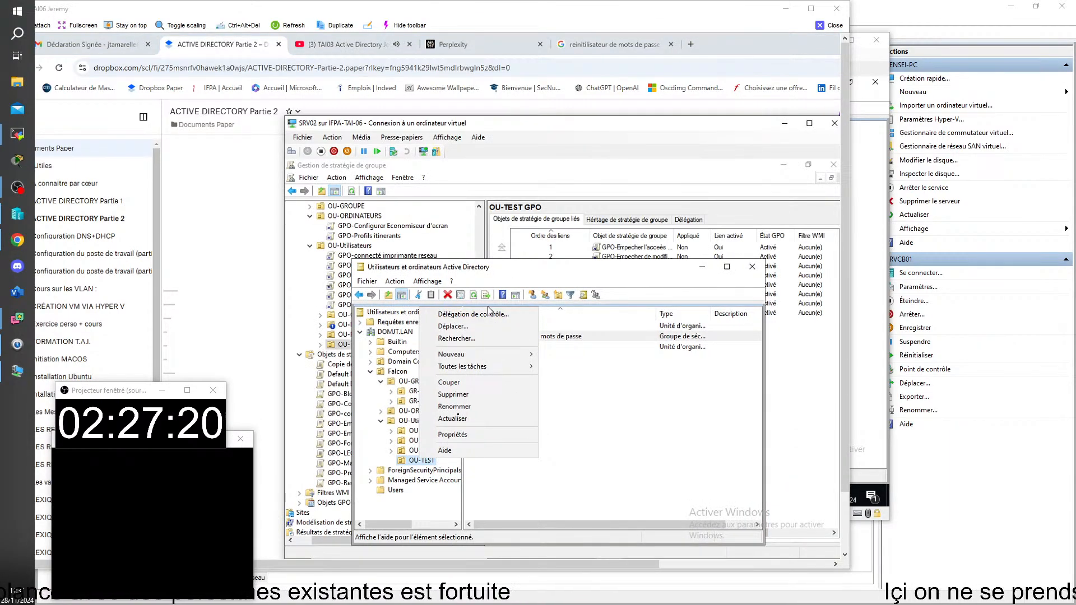
# Start Délégation de contrôle on OU-TEST and look up groups whose names start with gr-
pyautogui.click(486, 314)
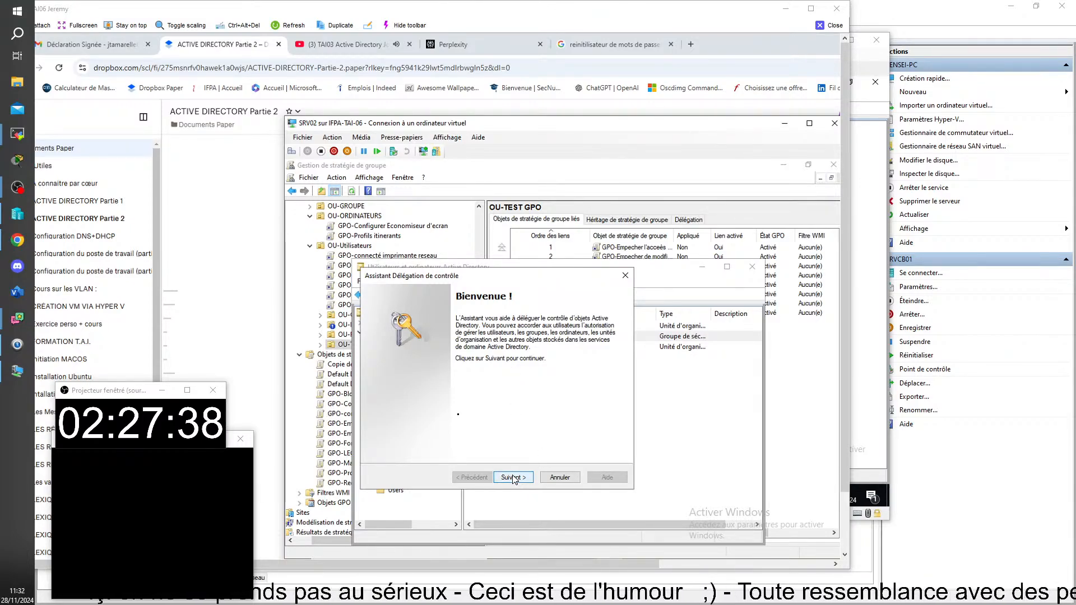
pyautogui.click(513, 478)
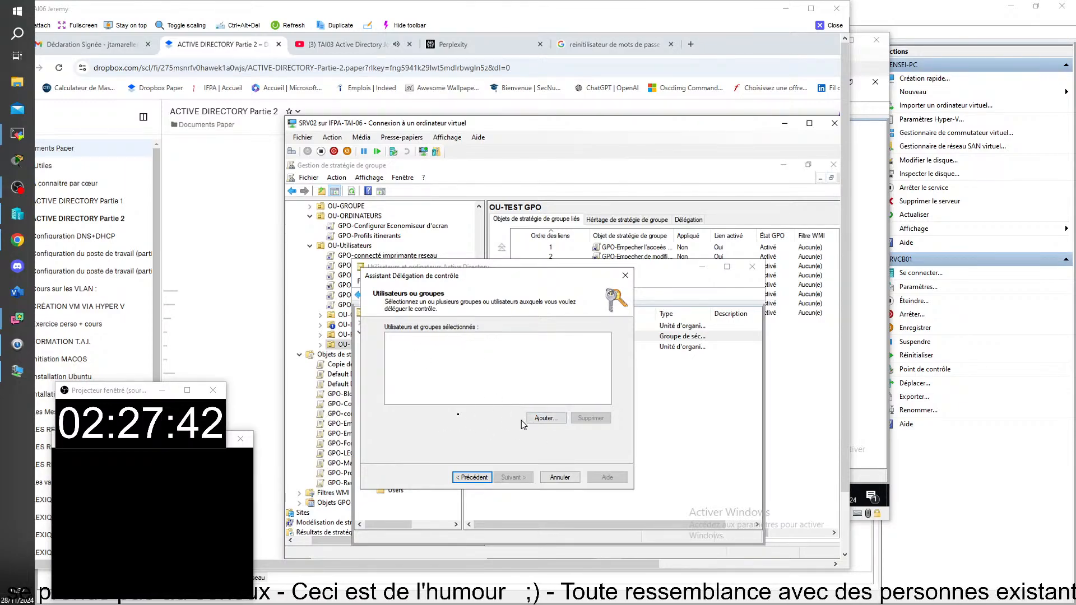
pyautogui.click(559, 418)
pyautogui.write('gl')
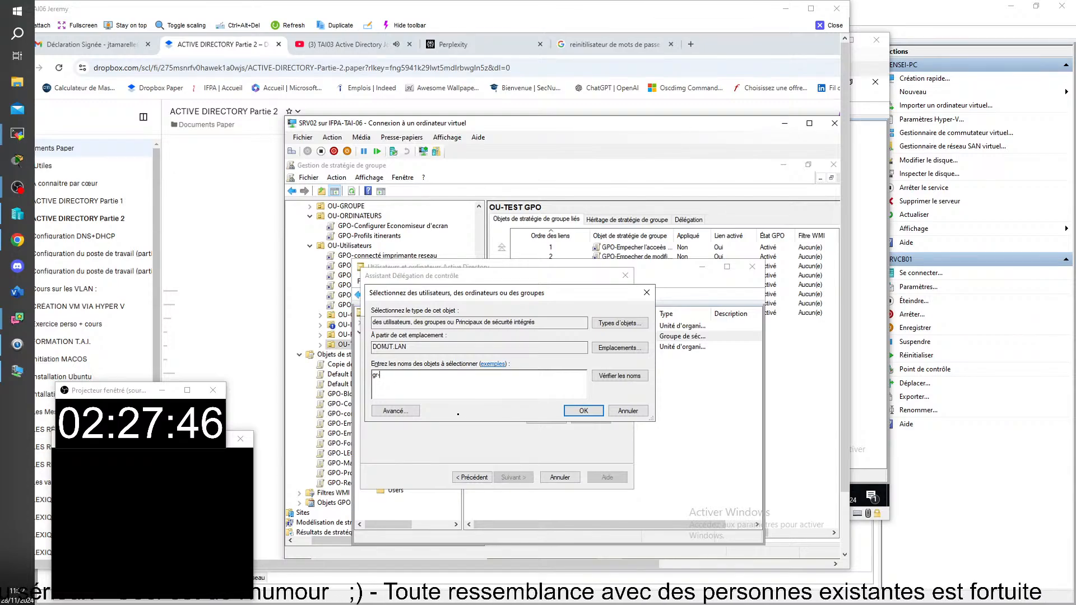
pyautogui.press('Return')
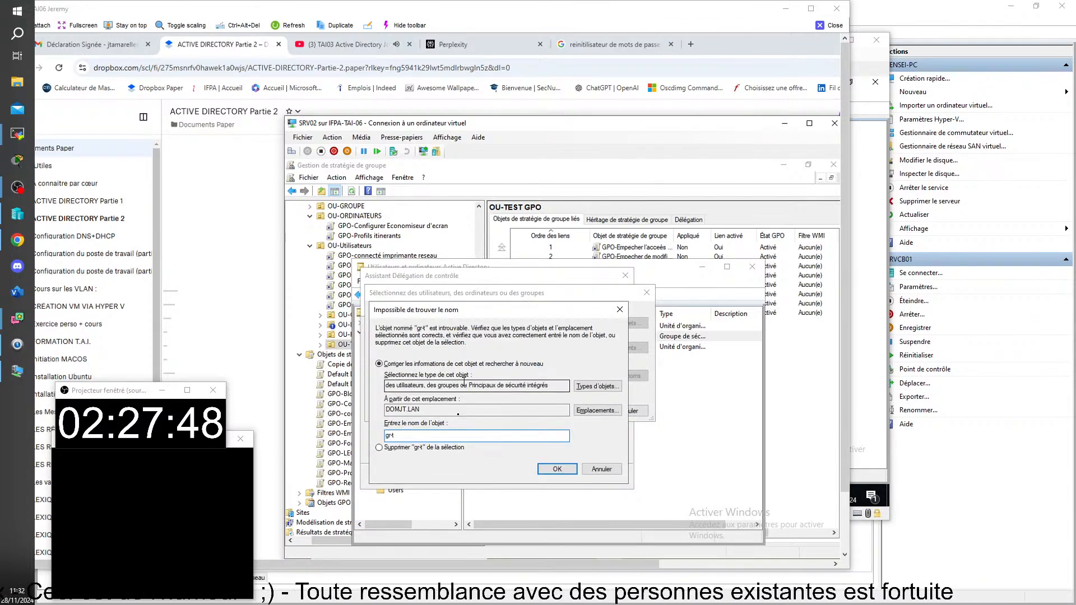
pyautogui.press('Escape')
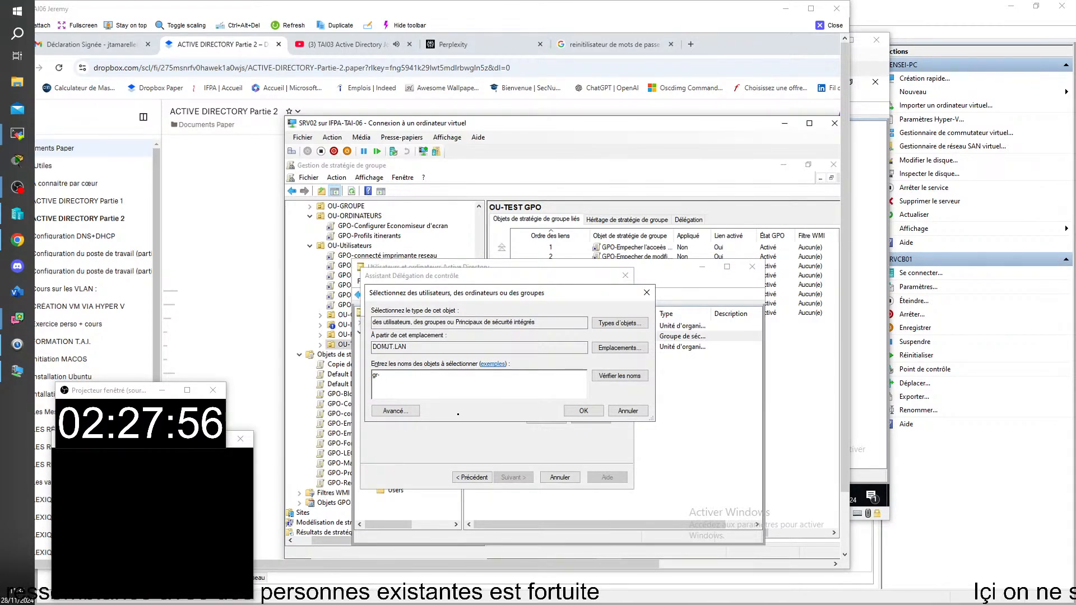
pyautogui.press('Return')
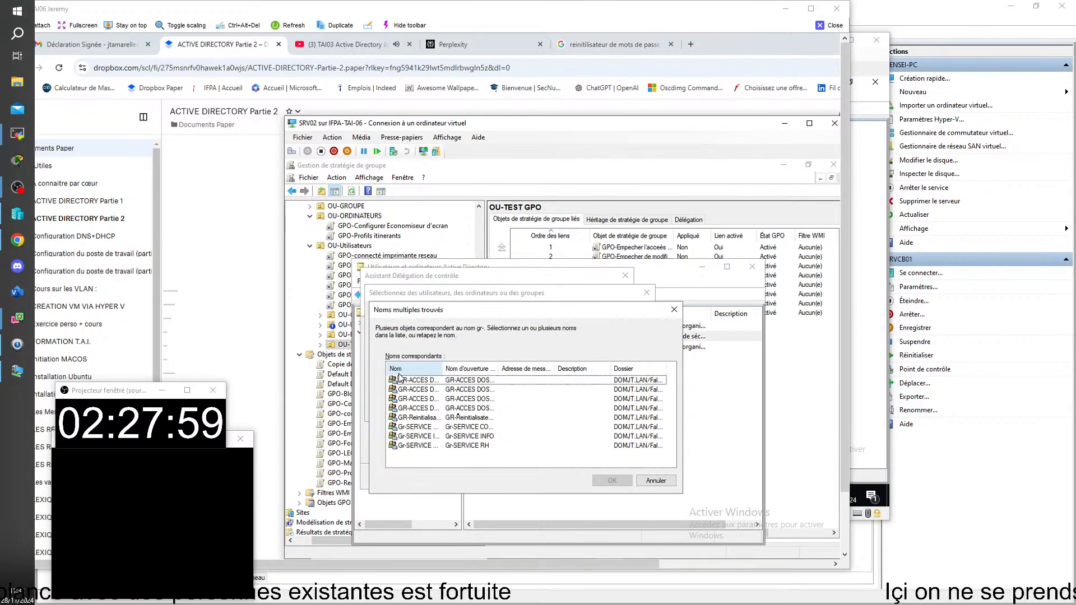
pyautogui.doubleClick(442, 367)
pyautogui.click(466, 419)
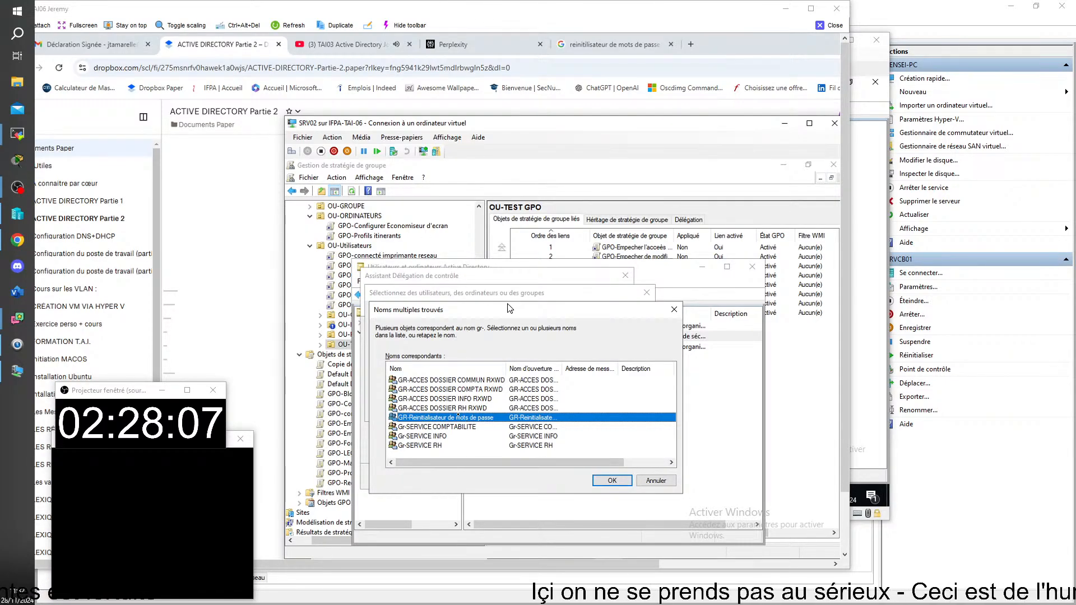
# Re-run the gr- search and select GR-Reinitialisateur de mots de passe among the matches
pyautogui.moveTo(548, 315); pyautogui.dragTo(702, 361)
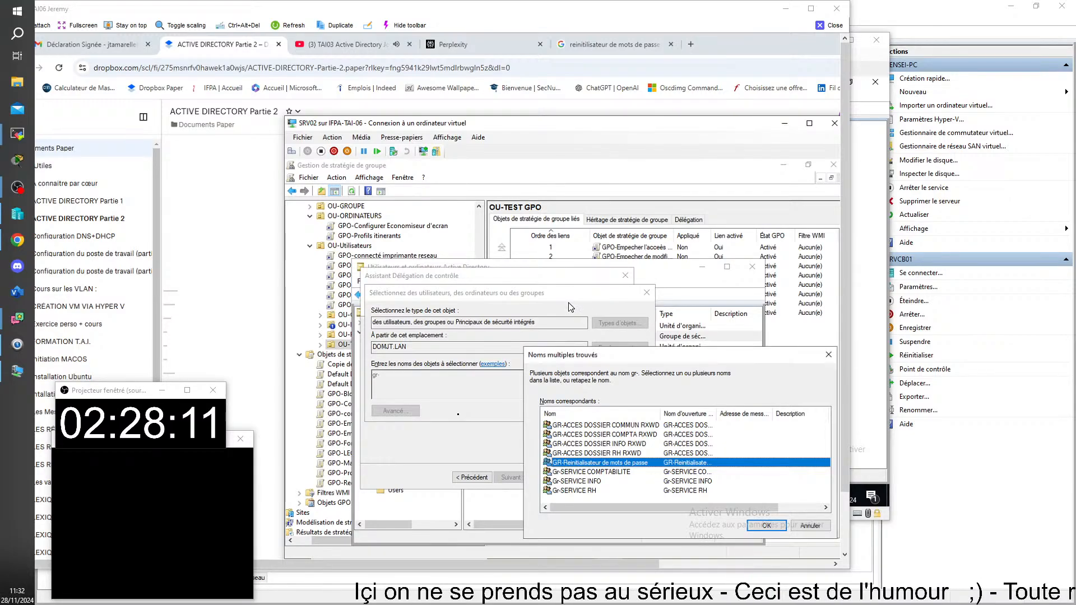
pyautogui.click(811, 526)
pyautogui.moveTo(478, 301); pyautogui.dragTo(481, 388)
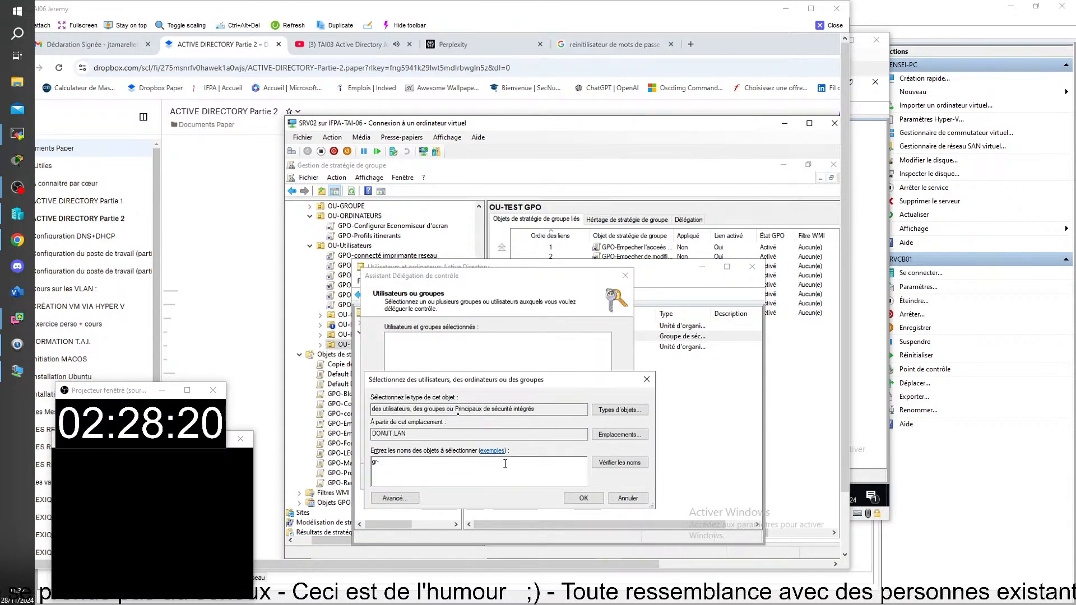
pyautogui.press('Return')
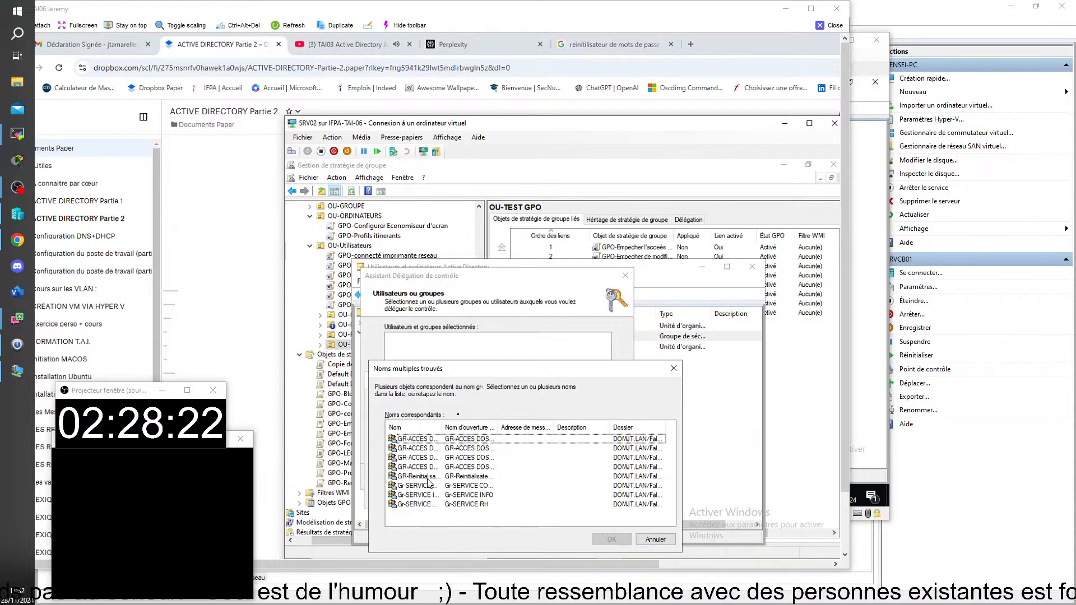
pyautogui.click(428, 477)
pyautogui.moveTo(568, 372); pyautogui.dragTo(792, 290)
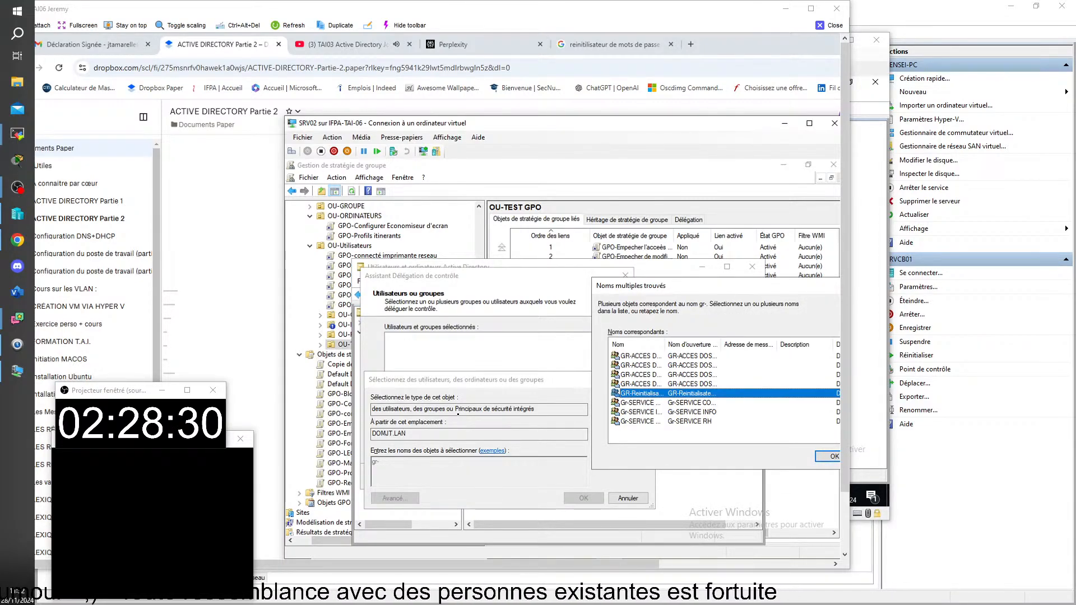
# Snip the delegation wizard showing the list of matching gr- groups
pyautogui.click(440, 560)
pyautogui.click(332, 187)
pyautogui.moveTo(357, 262); pyautogui.dragTo(839, 543)
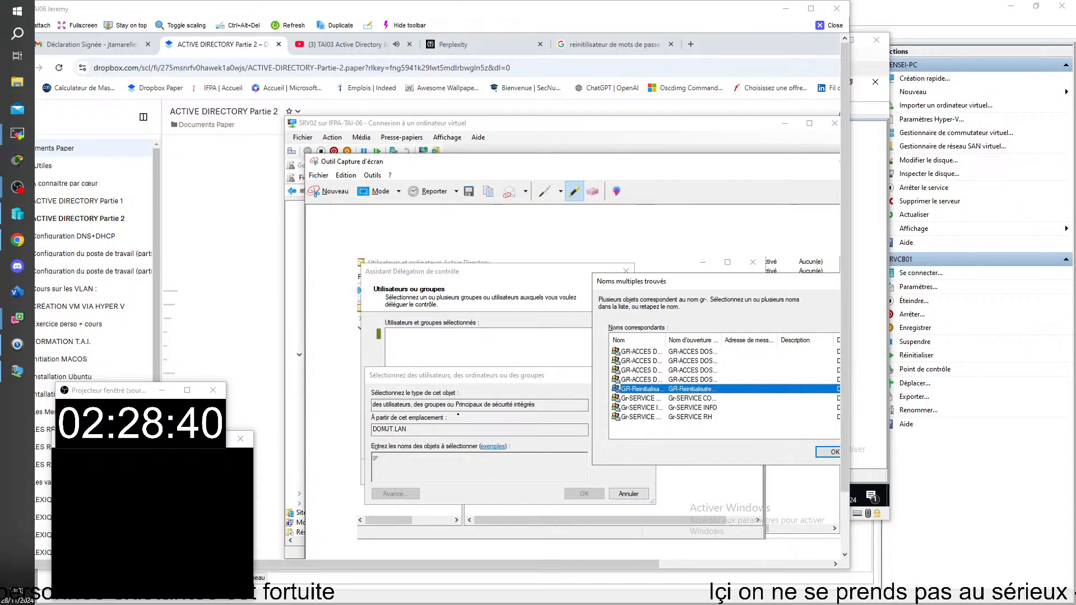
# Highlight the page heading, wizard title and GR-Reinitialisateur row, then paste the snip into Paper
pyautogui.moveTo(372, 288); pyautogui.dragTo(404, 286)
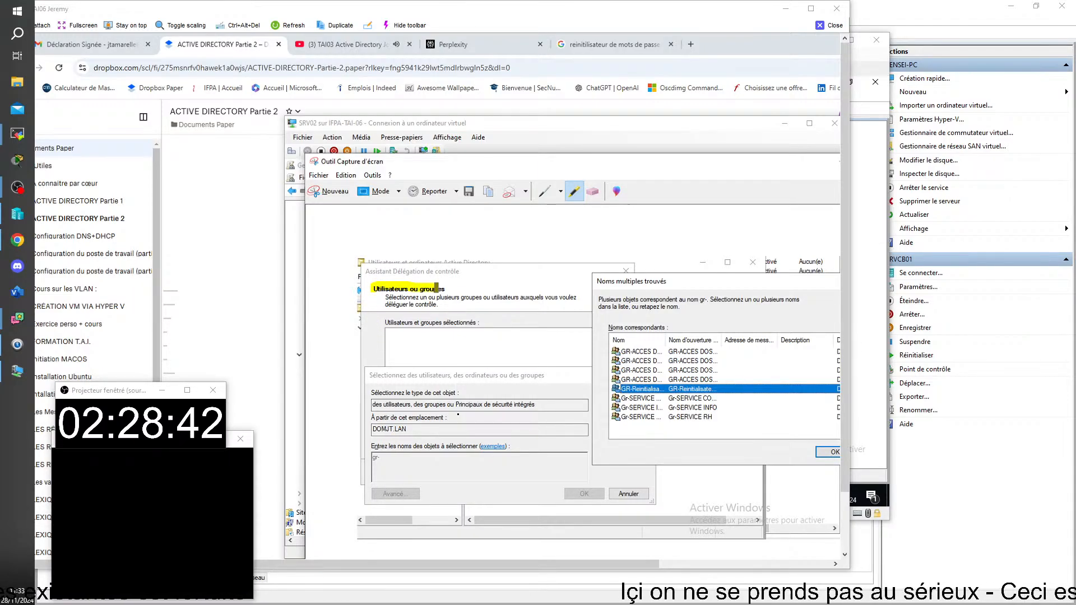
pyautogui.moveTo(465, 271); pyautogui.dragTo(363, 272)
pyautogui.moveTo(718, 391); pyautogui.dragTo(627, 394)
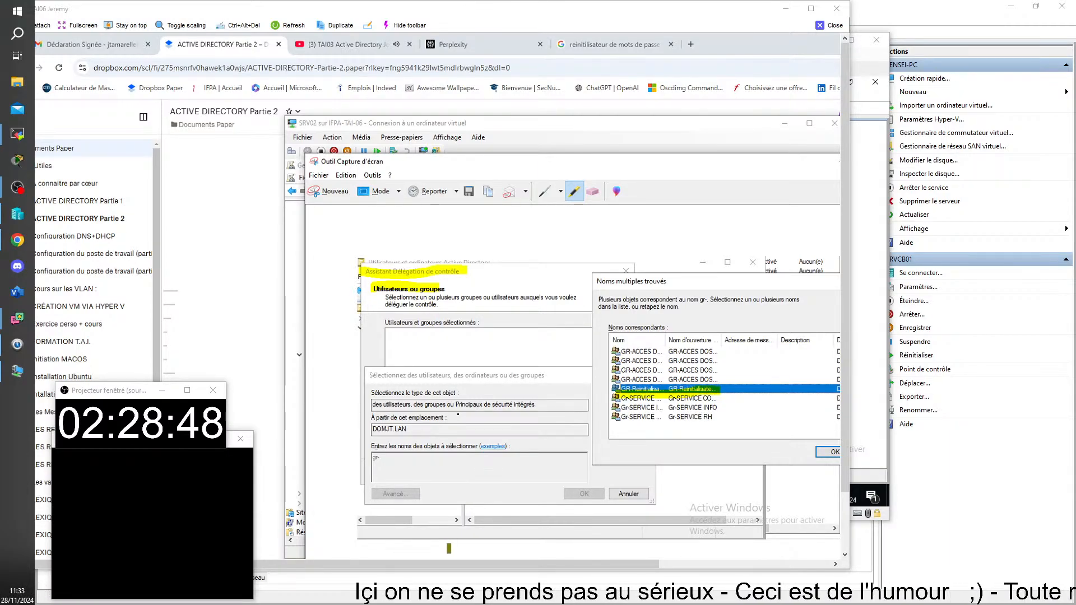
pyautogui.hotkey('alt', 'Tab')
pyautogui.scroll(-3, 458, 414)
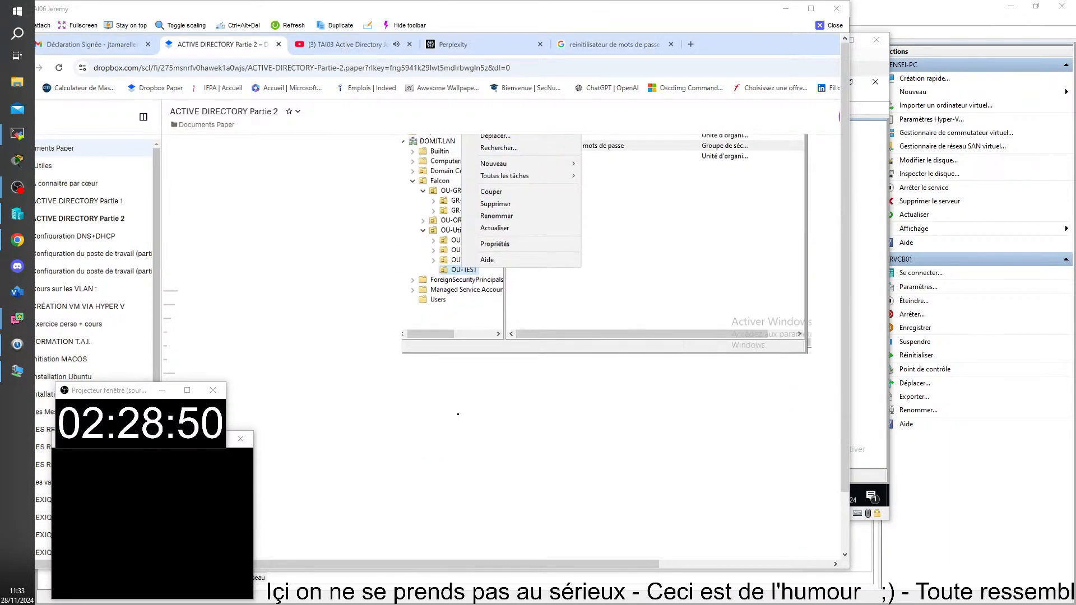
pyautogui.hotkey('ctrl', 'v')
# Confirm GR-Reinitialisateur de mots de passe in the Noms multiples trouvés list
pyautogui.hotkey('alt', 'Tab')
pyautogui.moveTo(706, 295); pyautogui.dragTo(504, 297)
pyautogui.click(632, 459)
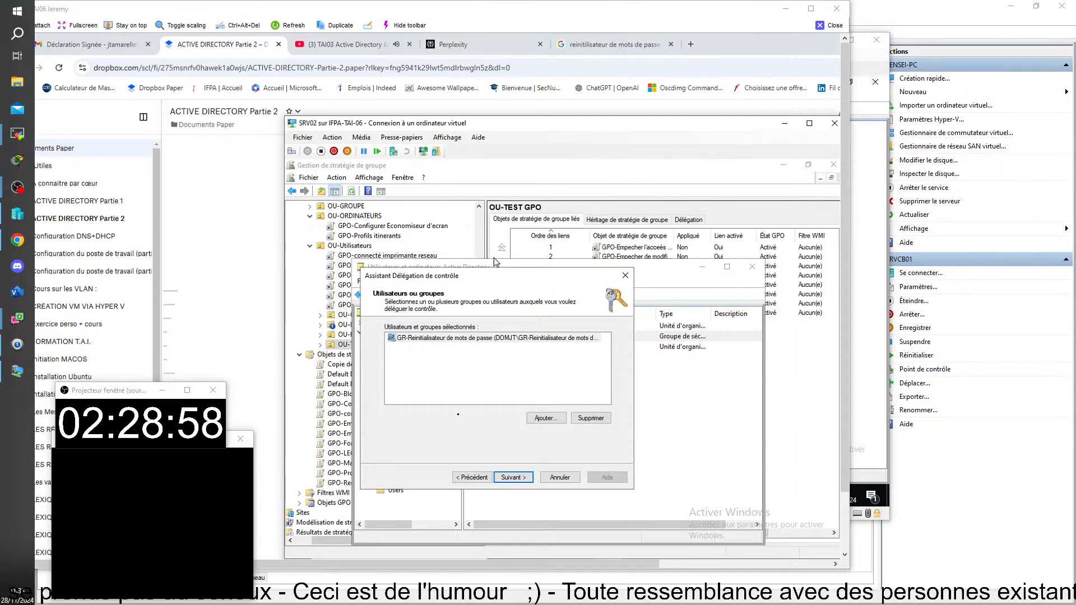
# Snip the wizard showing the chosen GR-Reinitialisateur group beside the OU-TEST tree, highlighting both
pyautogui.moveTo(516, 276); pyautogui.dragTo(724, 269)
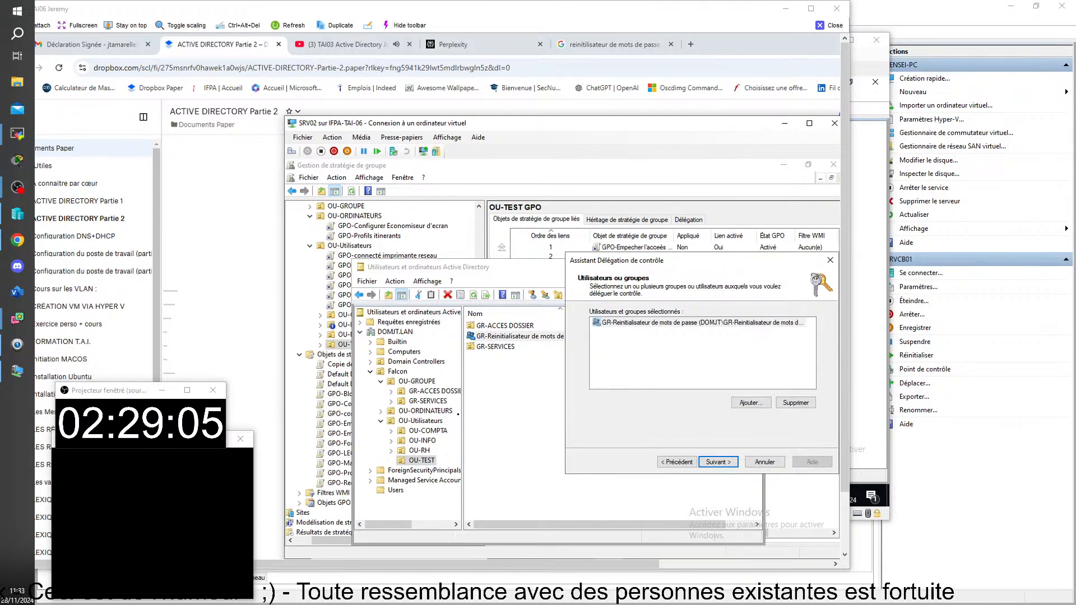
pyautogui.hotkey('alt', 'Tab')
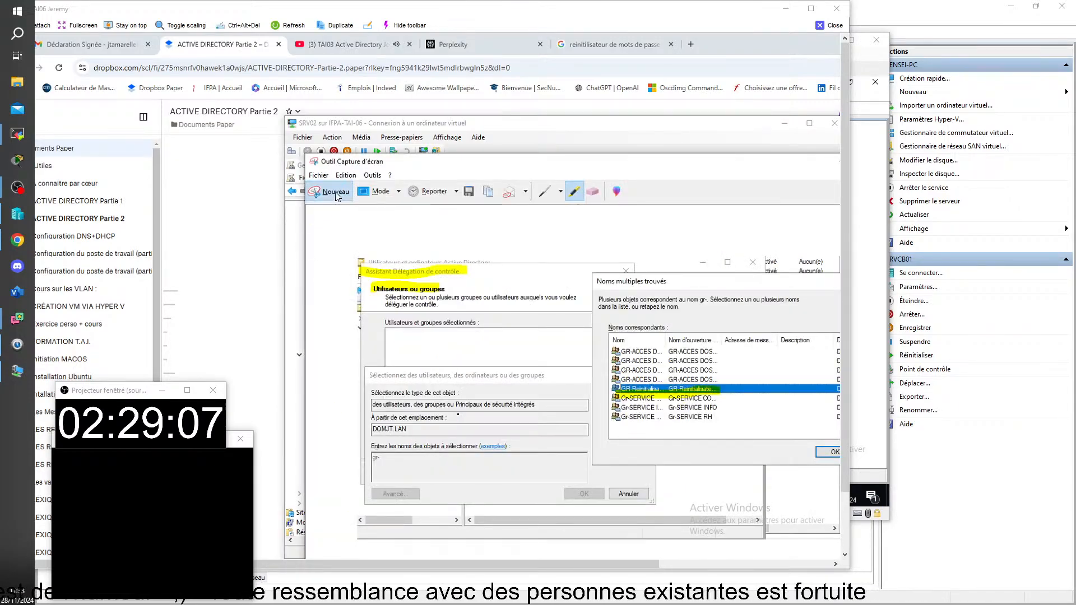
pyautogui.click(330, 191)
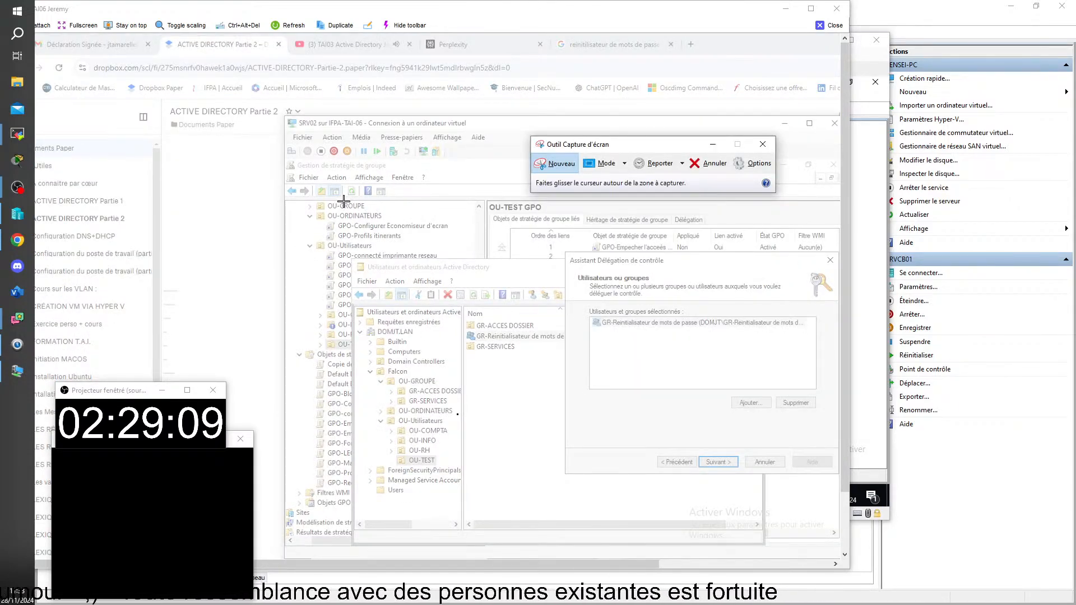
pyautogui.moveTo(343, 202); pyautogui.dragTo(841, 543)
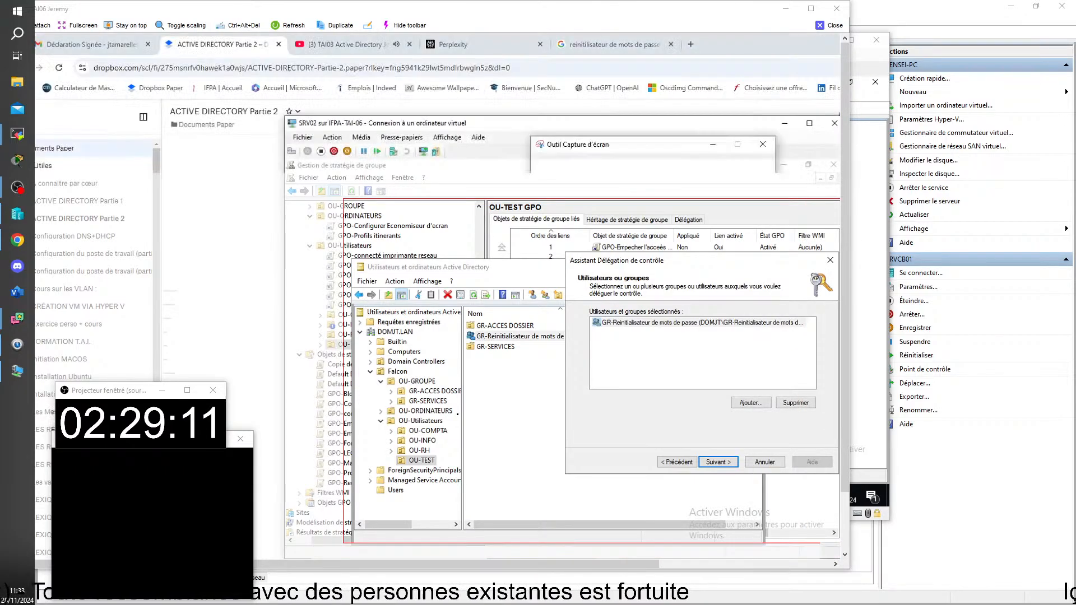
pyautogui.moveTo(483, 332); pyautogui.dragTo(493, 332)
pyautogui.moveTo(635, 317); pyautogui.dragTo(595, 317)
pyautogui.moveTo(436, 456); pyautogui.dragTo(406, 456)
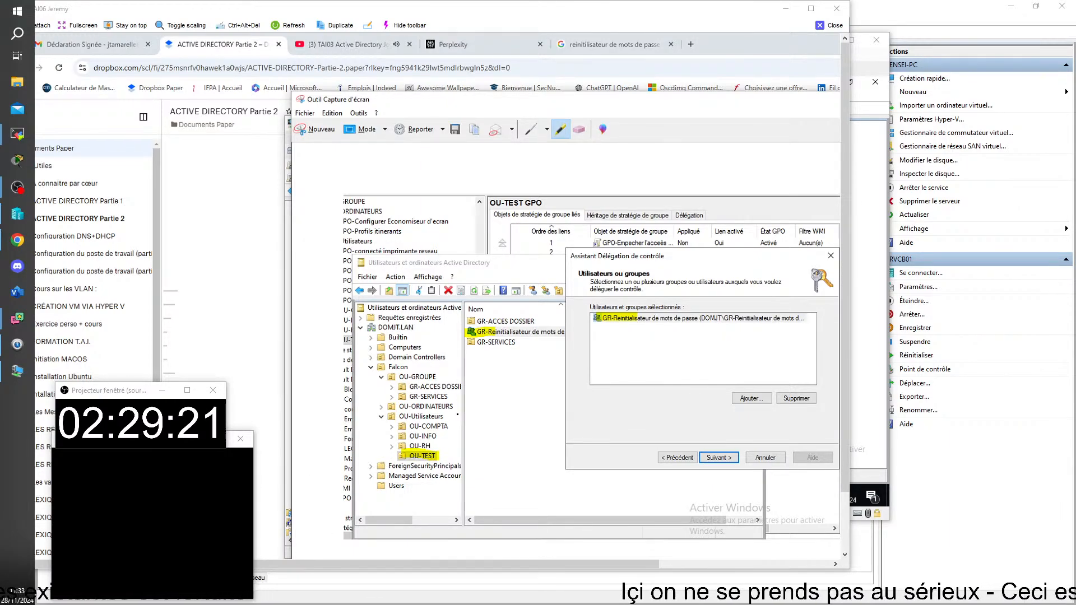
# Scroll down the Paper notes, then bring the SRV02 VM window back to the front
pyautogui.click(276, 475)
pyautogui.scroll(-4, 392, 499)
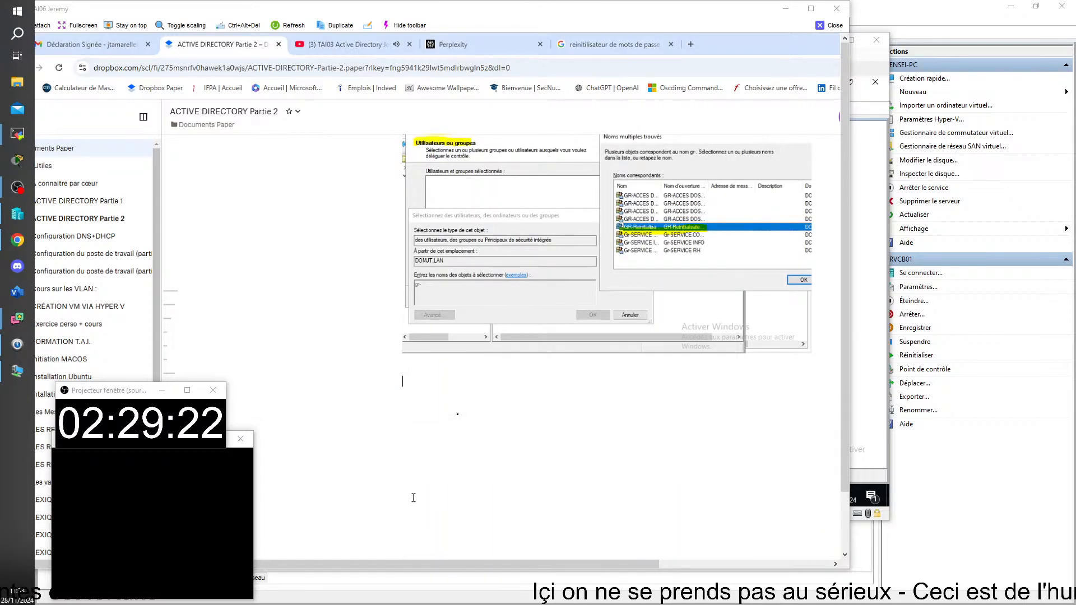
pyautogui.scroll(-4, 413, 497)
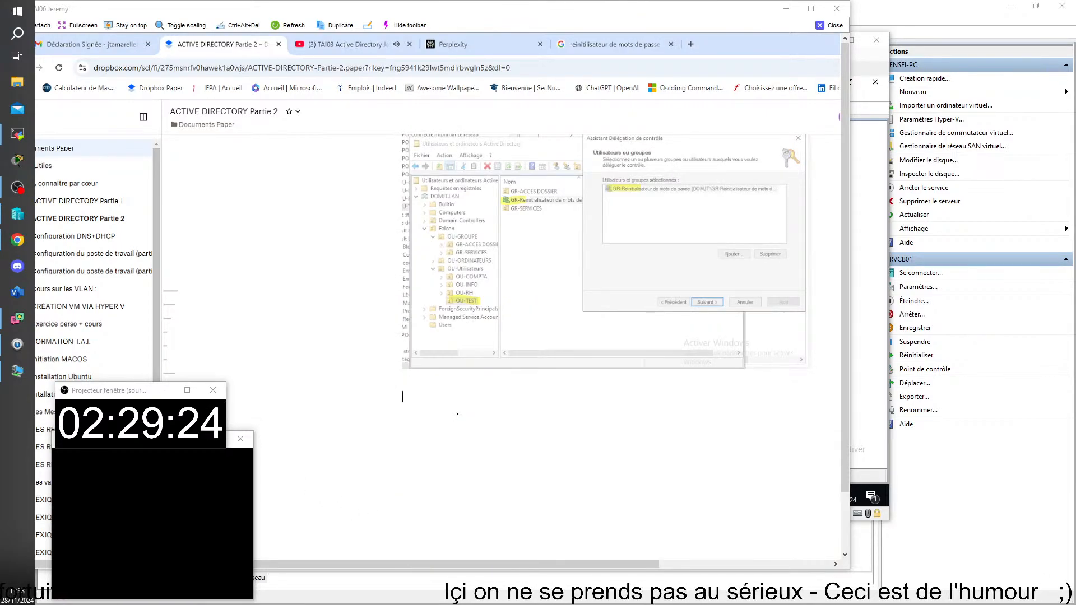
pyautogui.moveTo(530, 559)
pyautogui.click(408, 542)
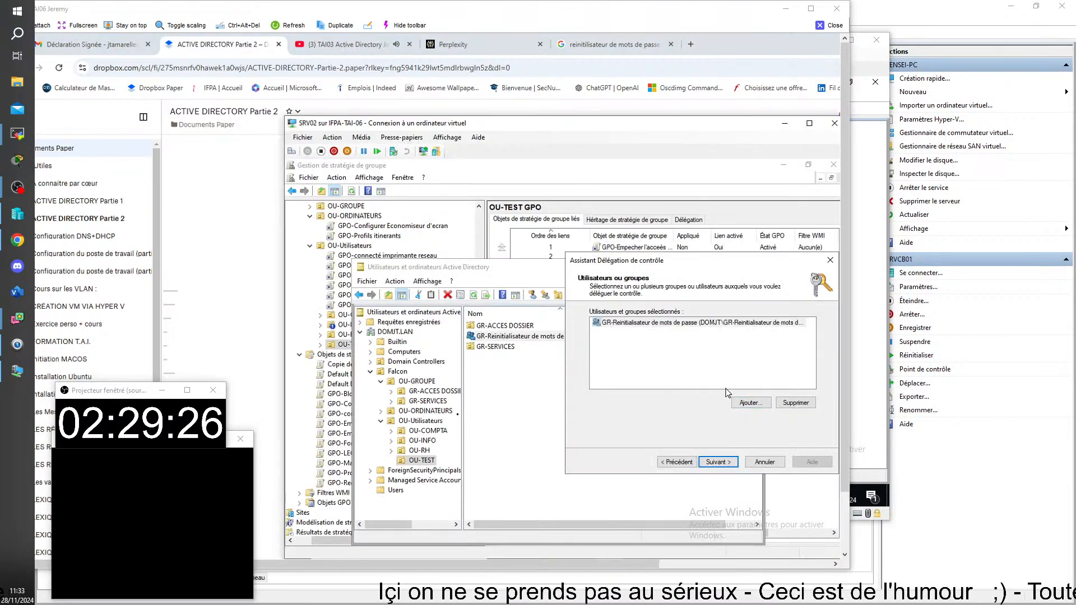
# Advance the wizard to the Tâches à déléguer page and snip it
pyautogui.click(713, 463)
pyautogui.moveTo(707, 264); pyautogui.dragTo(600, 242)
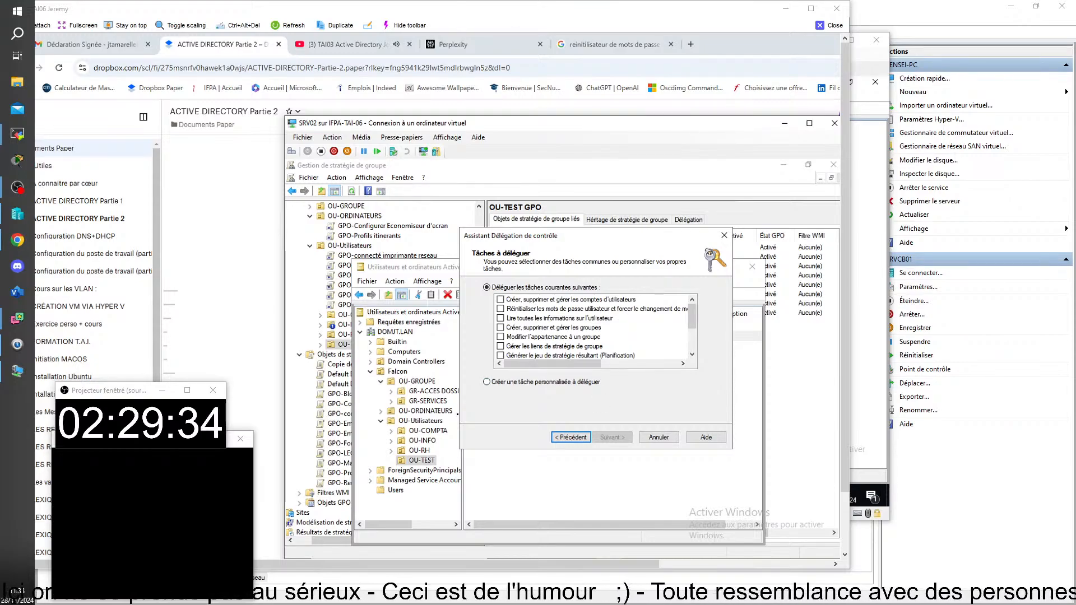
pyautogui.hotkey('alt', 'Tab')
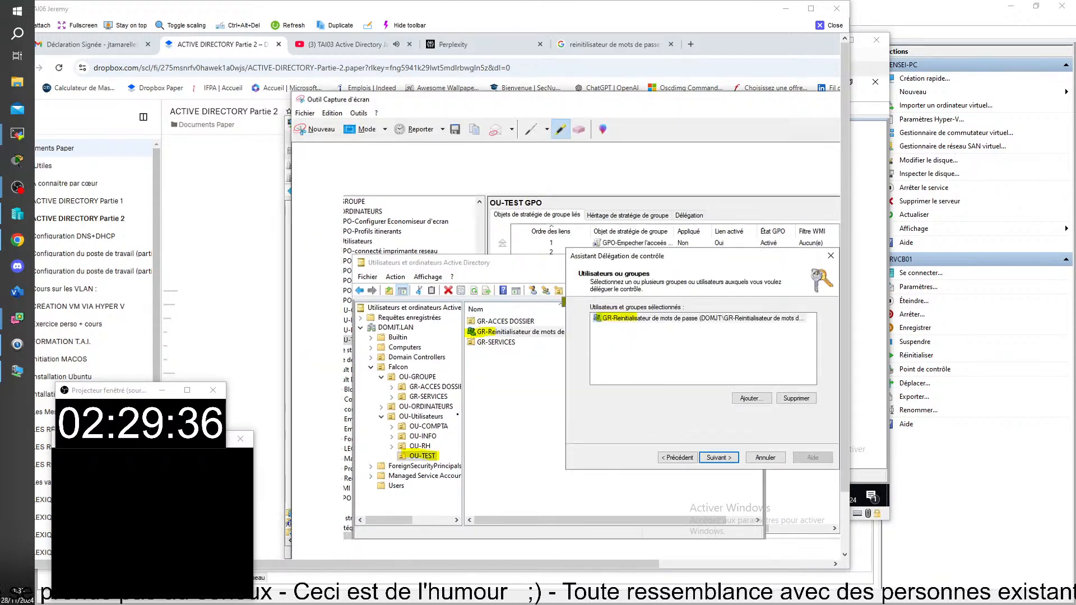
pyautogui.hotkey('ctrl', 'n')
pyautogui.moveTo(460, 229); pyautogui.dragTo(734, 450)
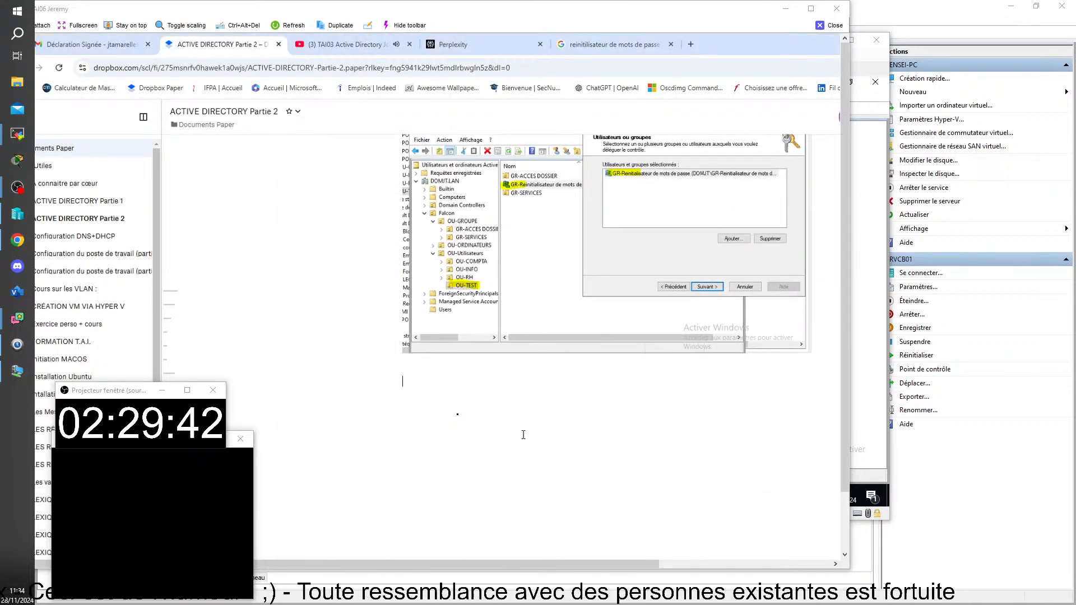
# Paste the task-page capture into Paper beneath the caption SUIVANT
pyautogui.hotkey('ctrl', 'v')
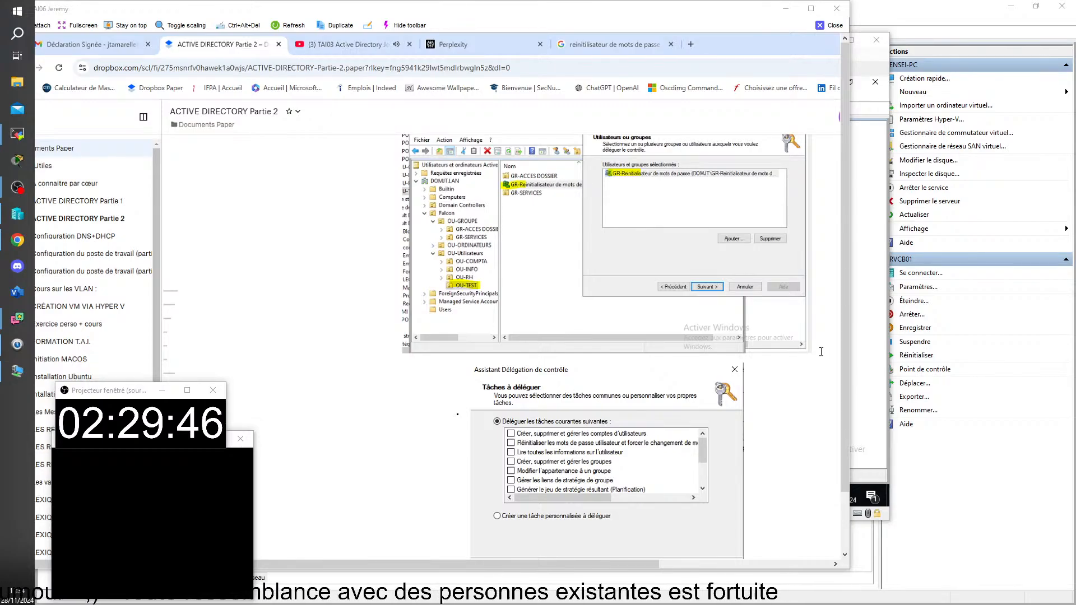
pyautogui.scroll(-13, 818, 359)
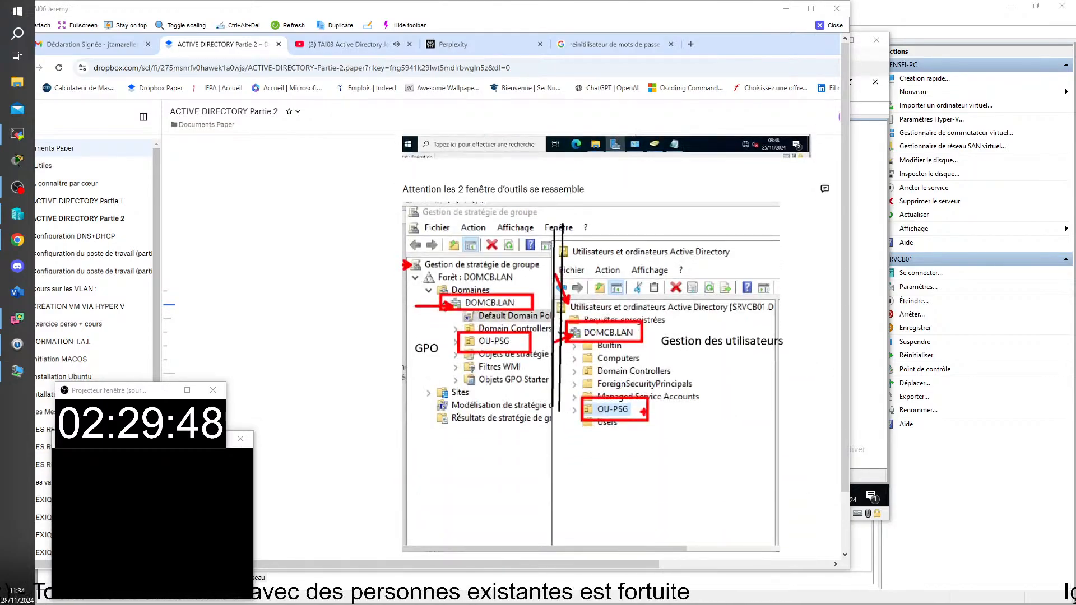
pyautogui.scroll(-20, 457, 415)
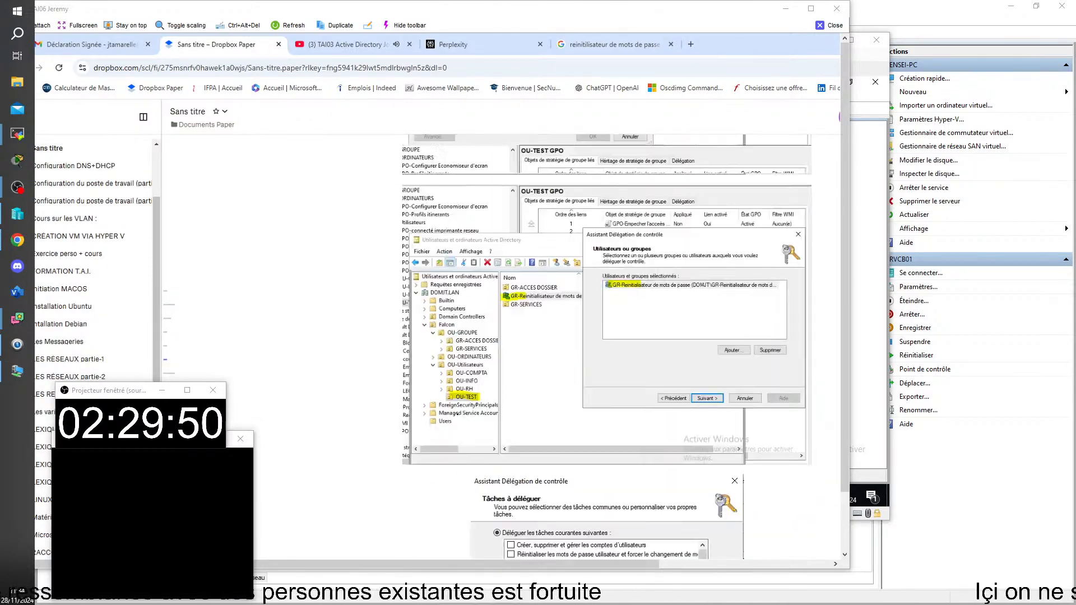
pyautogui.scroll(-6, 457, 414)
pyautogui.scroll(6, 457, 415)
pyautogui.scroll(-2, 767, 361)
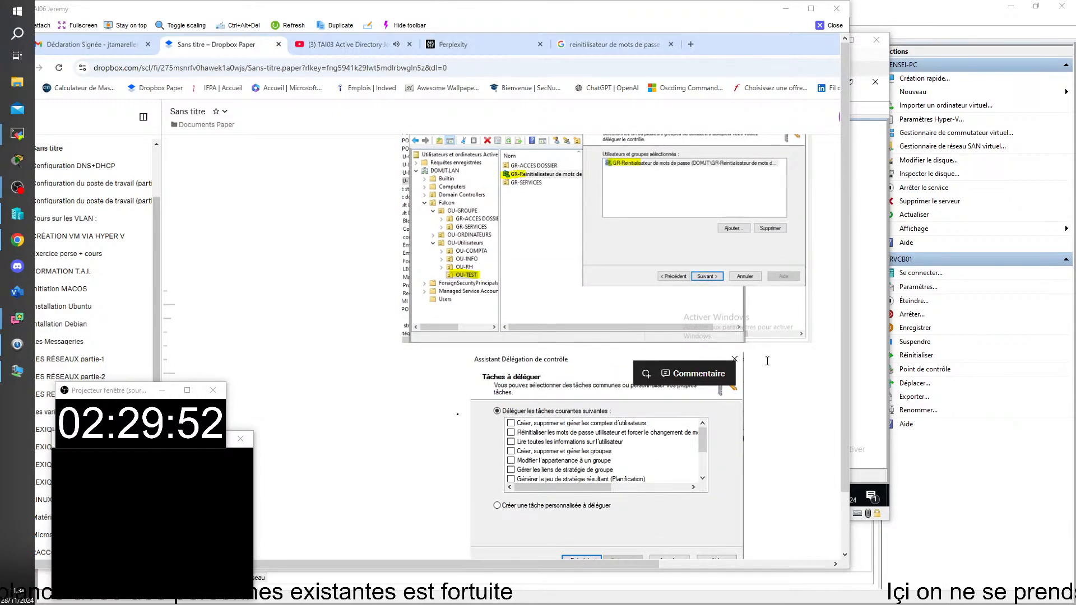
pyautogui.click(449, 356)
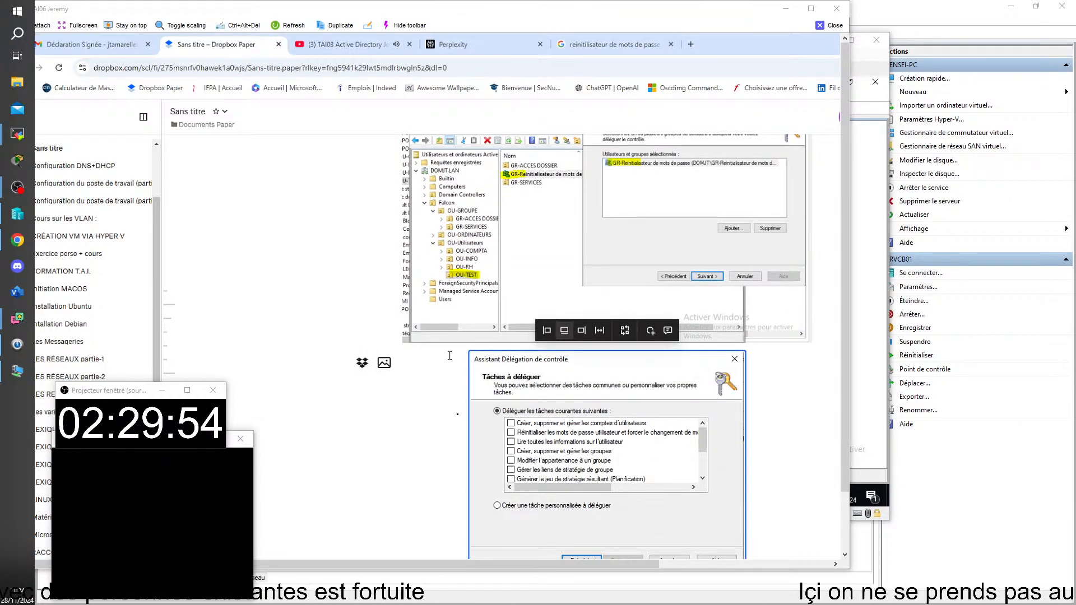
pyautogui.scroll(-1, 451, 354)
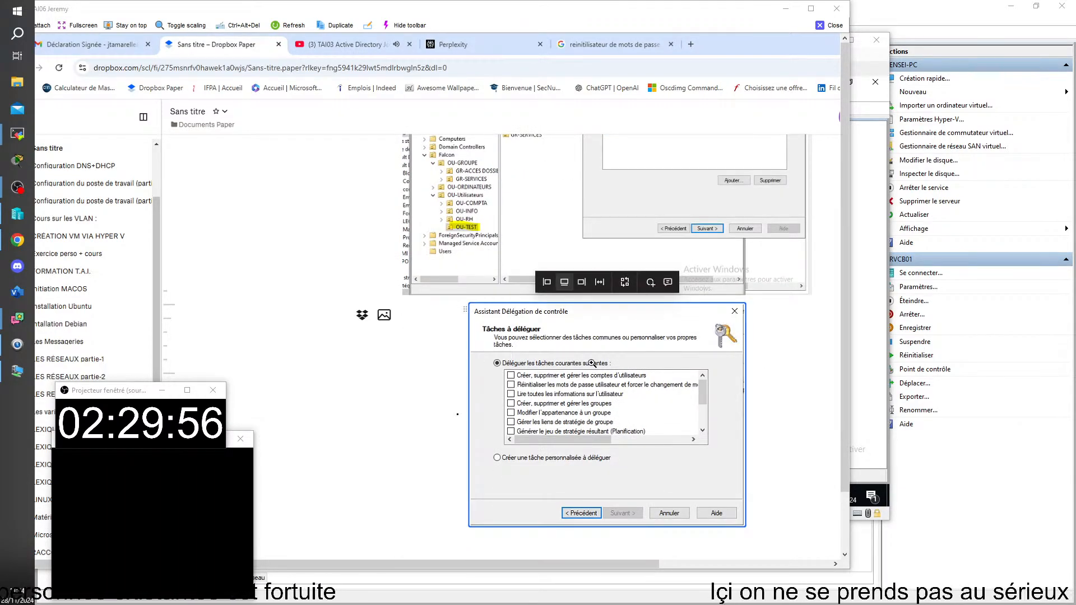
pyautogui.press('Delete')
pyautogui.press('Return')
pyautogui.press('Return')
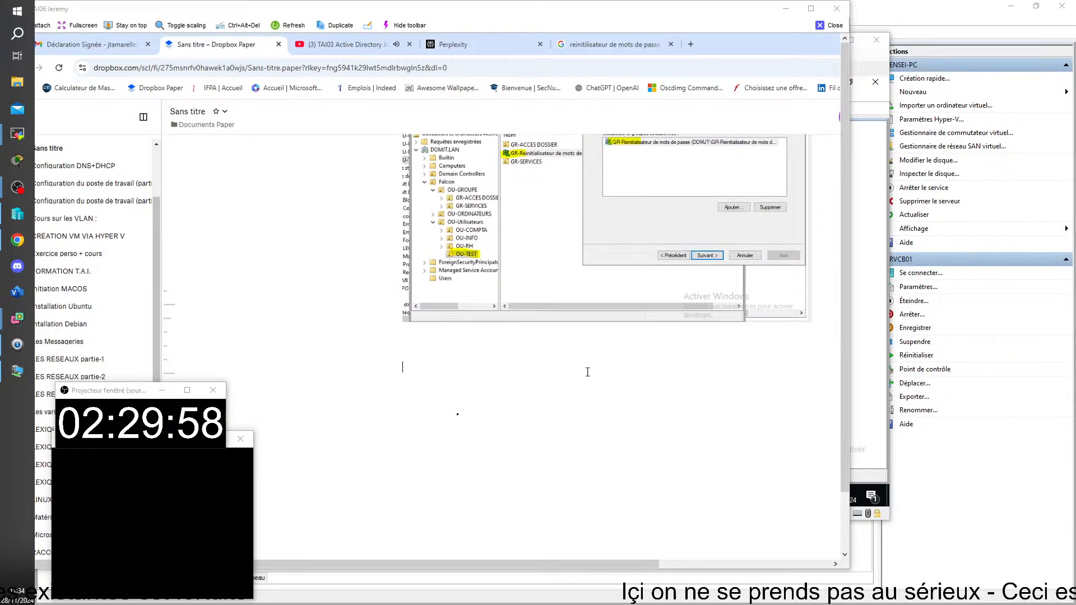
pyautogui.hotkey('ctrl', 'v')
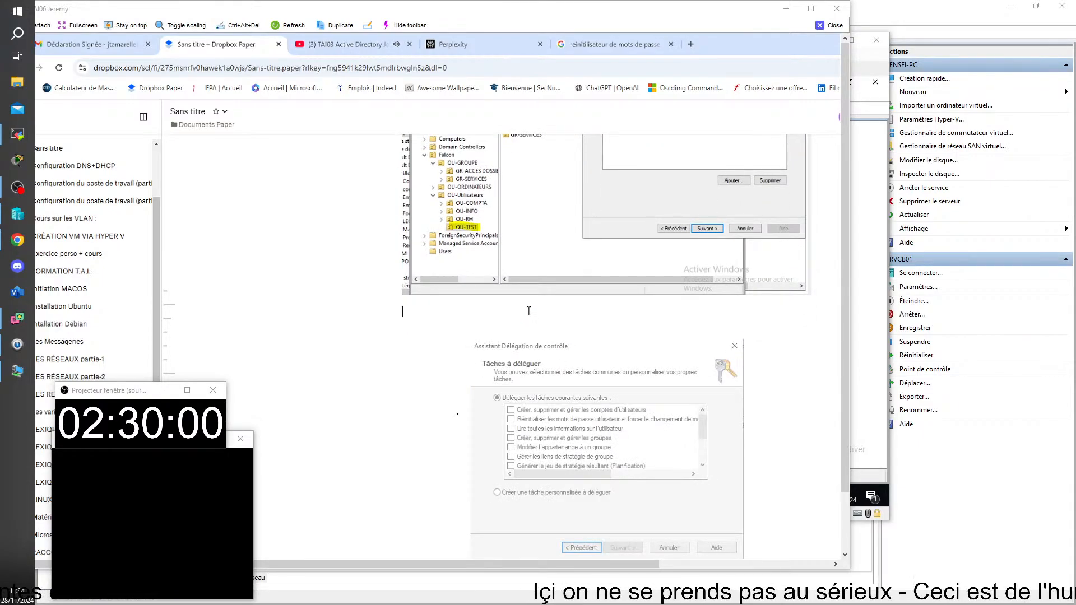
pyautogui.write('SUIVANT')
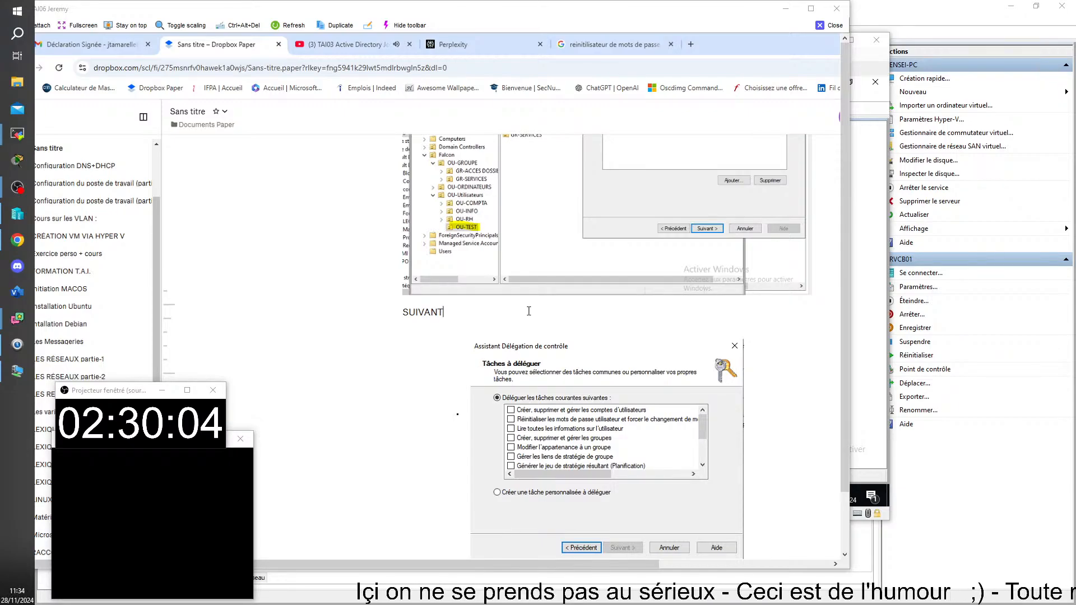
# Return to the SRV02 virtual machine window
pyautogui.moveTo(509, 347)
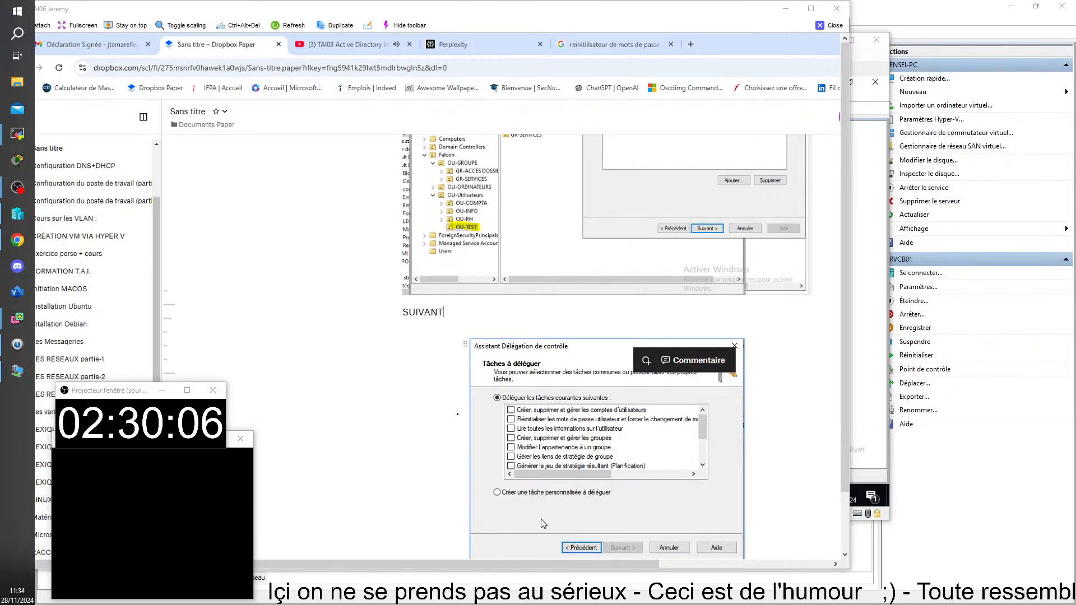
pyautogui.moveTo(530, 594)
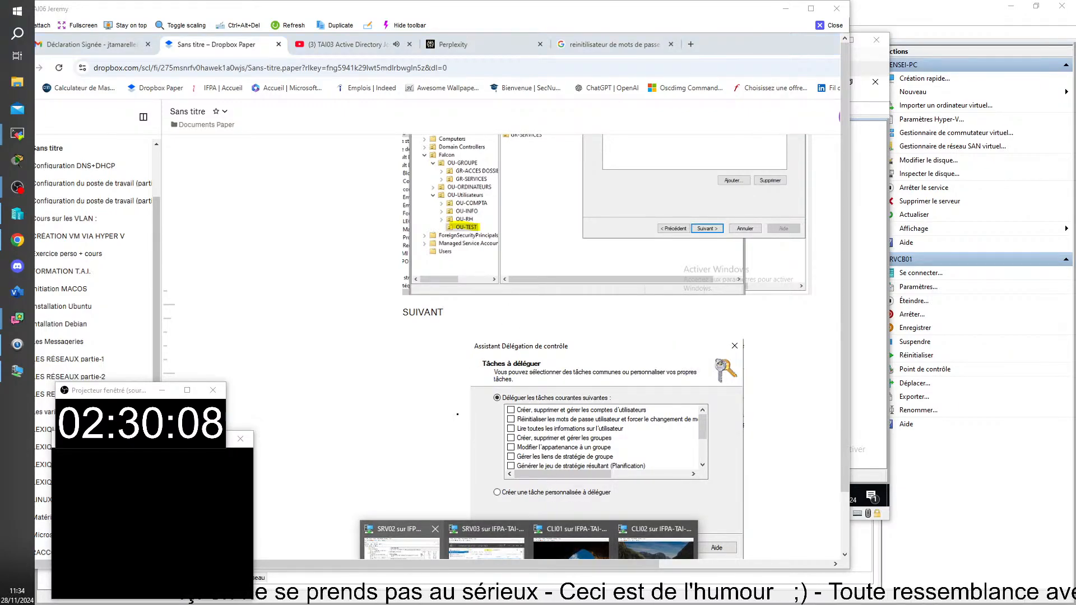
pyautogui.click(402, 540)
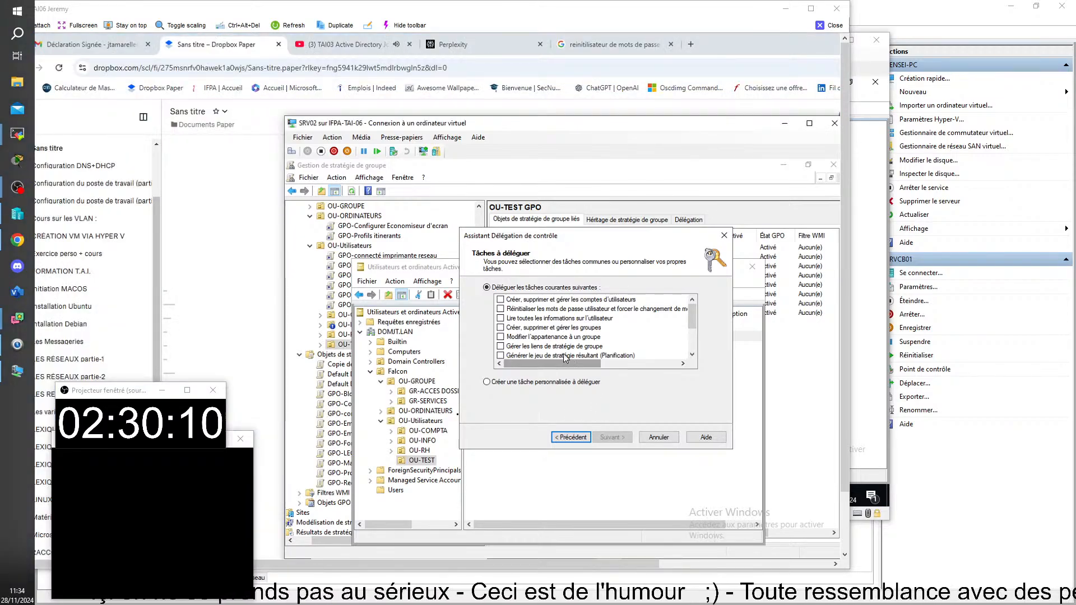
# Tick 'Réinitialiser les mots de passe utilisateur et forcer le changement de mot de passe' in Tâches à déléguer
pyautogui.click(517, 313)
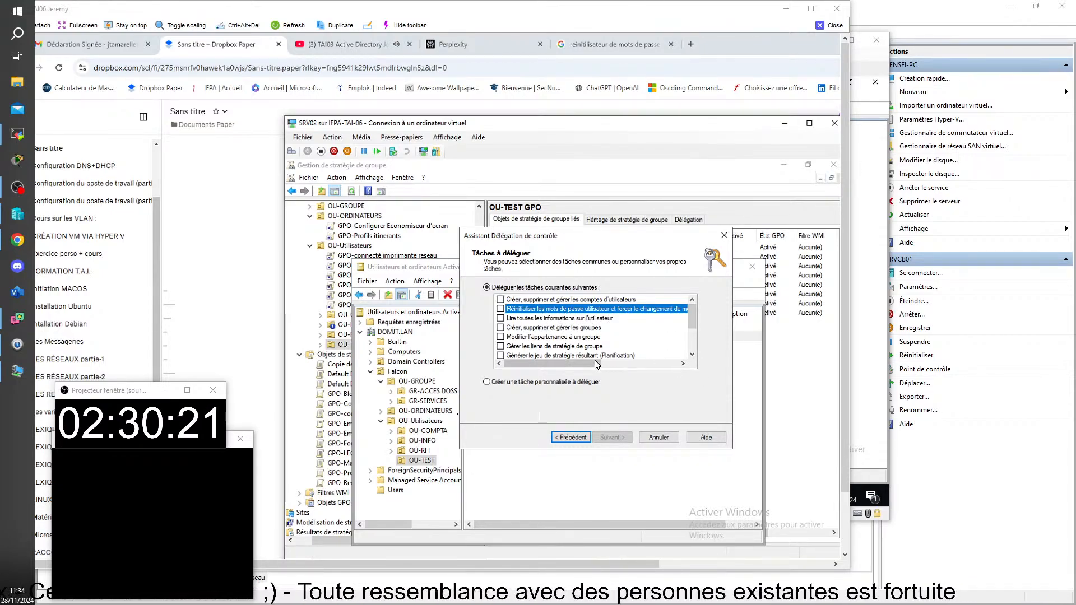
pyautogui.moveTo(593, 367)
pyautogui.mouseDown()
pyautogui.moveTo(661, 375)
pyautogui.moveTo(577, 371)
pyautogui.mouseUp()
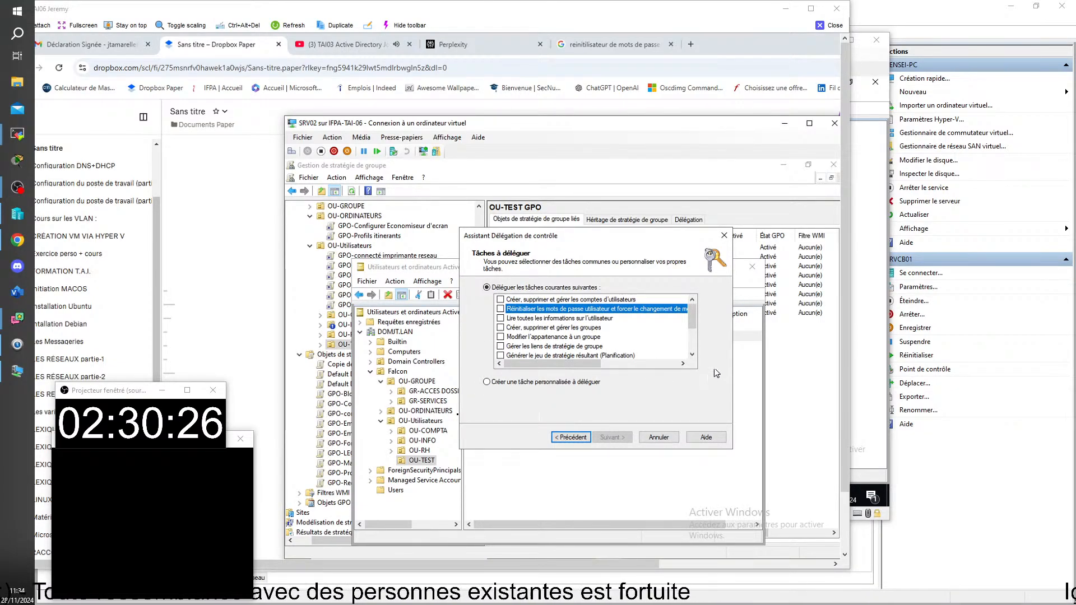
pyautogui.click(692, 355)
pyautogui.click(693, 354)
pyautogui.click(693, 355)
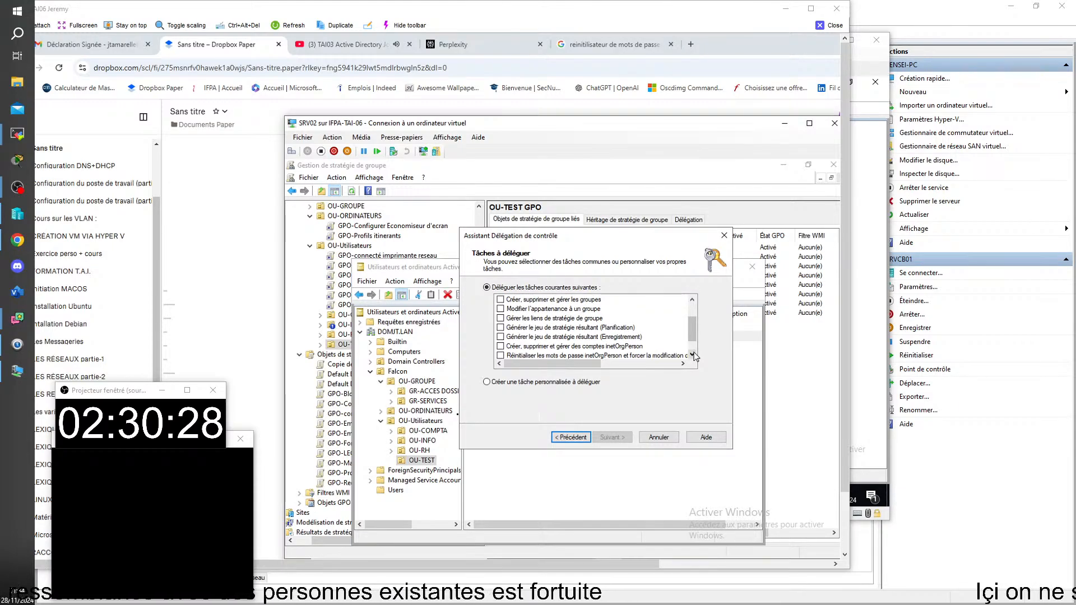
pyautogui.click(693, 355)
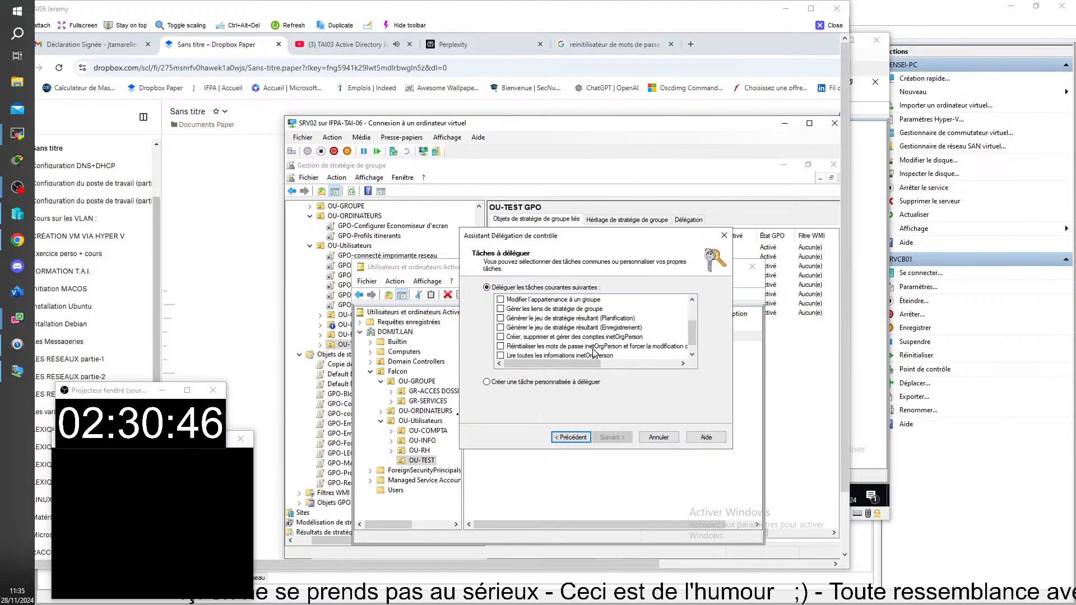
pyautogui.click(595, 348)
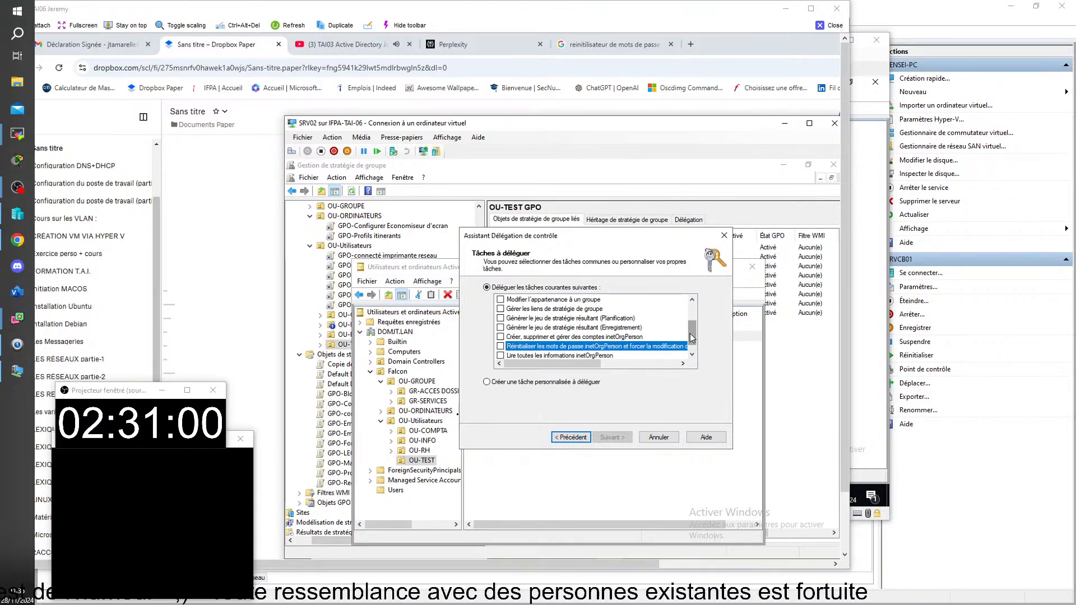
pyautogui.moveTo(692, 333); pyautogui.dragTo(690, 307)
pyautogui.click(614, 312)
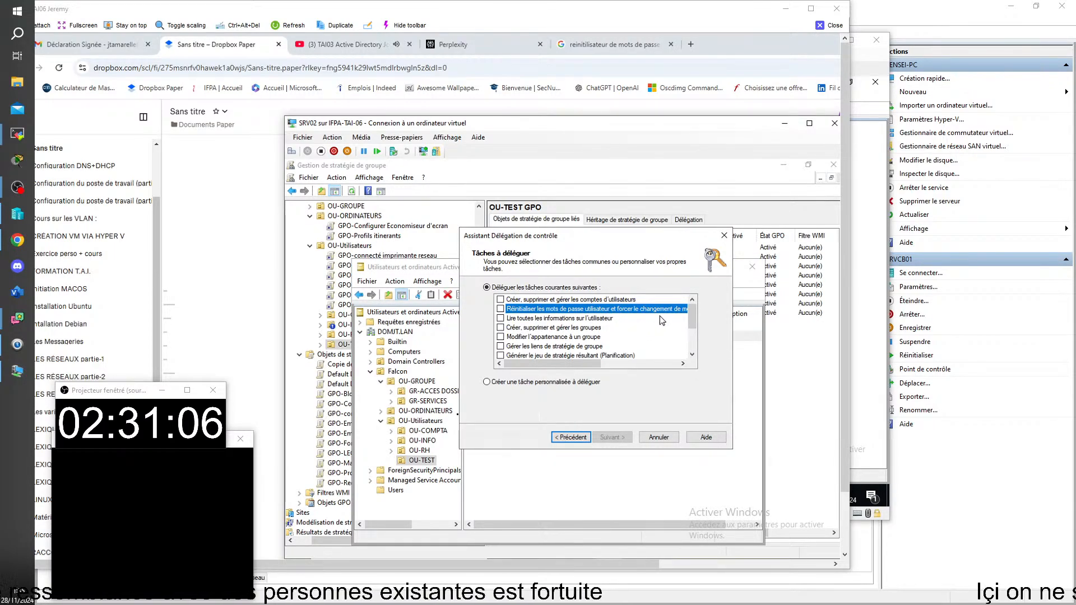
pyautogui.click(502, 308)
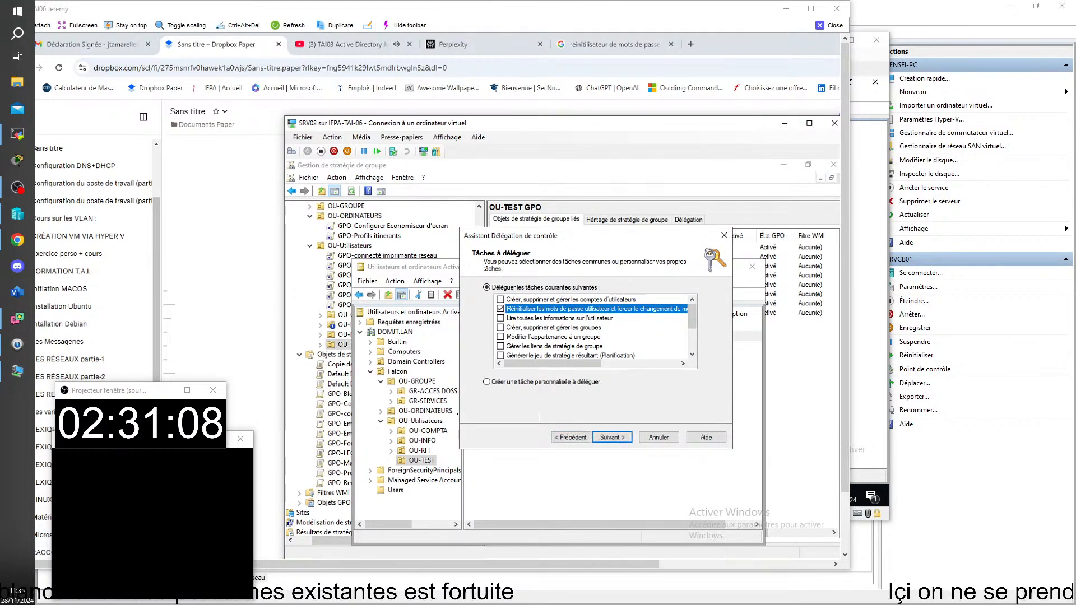
pyautogui.scroll(-2, 711, 325)
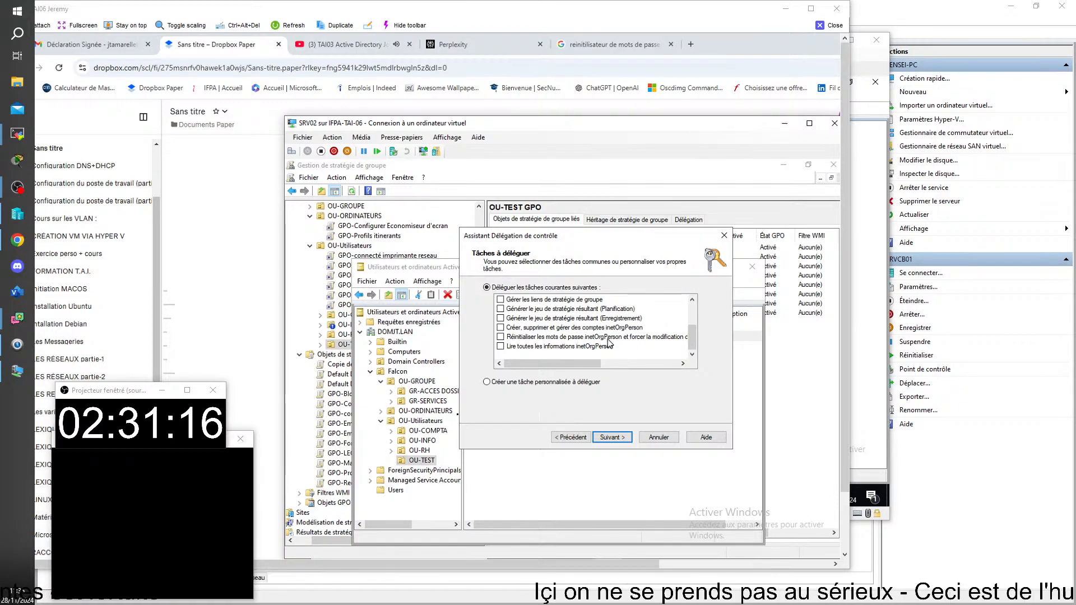
pyautogui.moveTo(691, 339); pyautogui.dragTo(688, 313)
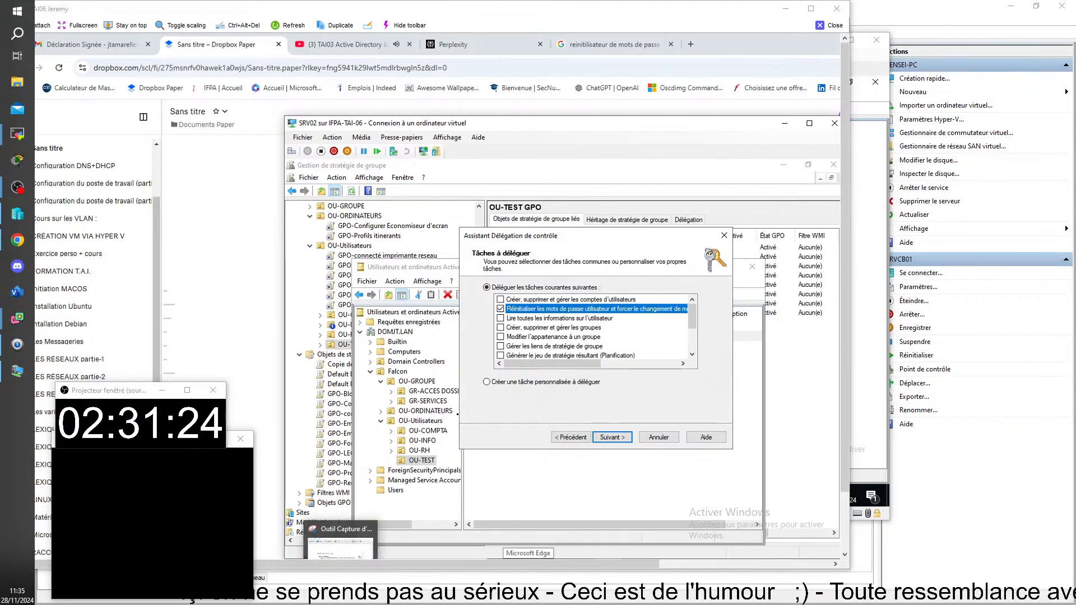
# Snip the task list with the ticked password-reset task and paste it into the Paper notes
pyautogui.click(341, 554)
pyautogui.click(422, 165)
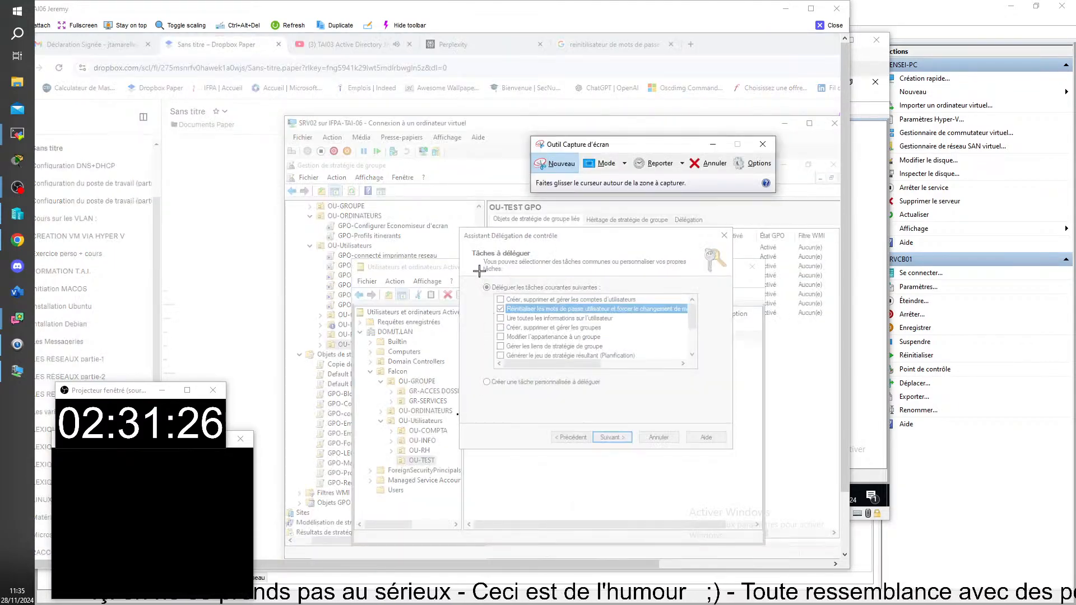
pyautogui.moveTo(476, 275); pyautogui.dragTo(705, 394)
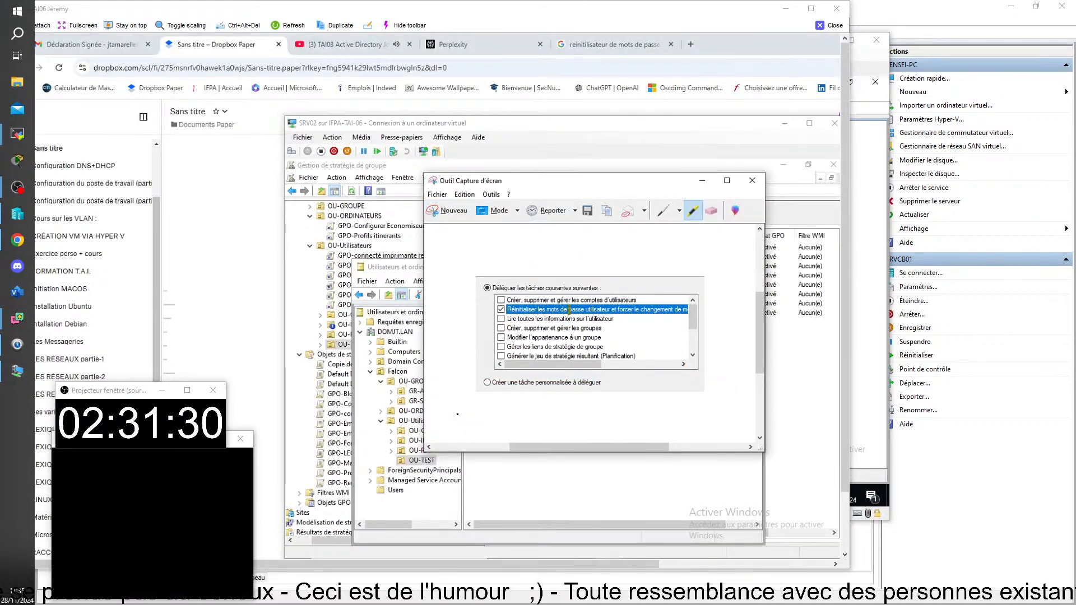
pyautogui.hotkey('alt', 'Tab')
pyautogui.scroll(-4, 530, 472)
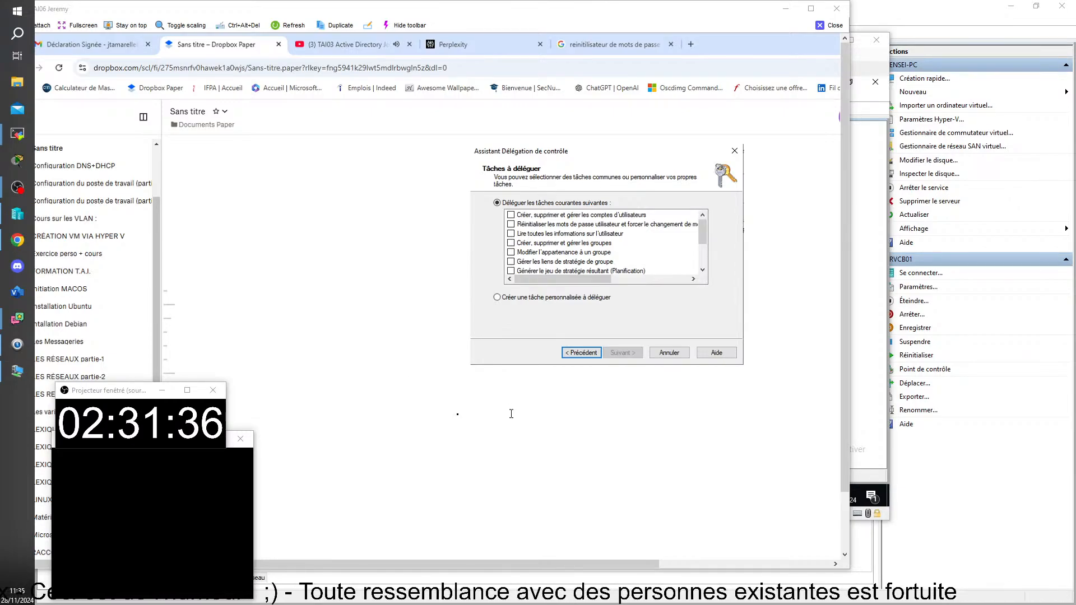
pyautogui.hotkey('ctrl', 'v')
pyautogui.scroll(-2, 511, 413)
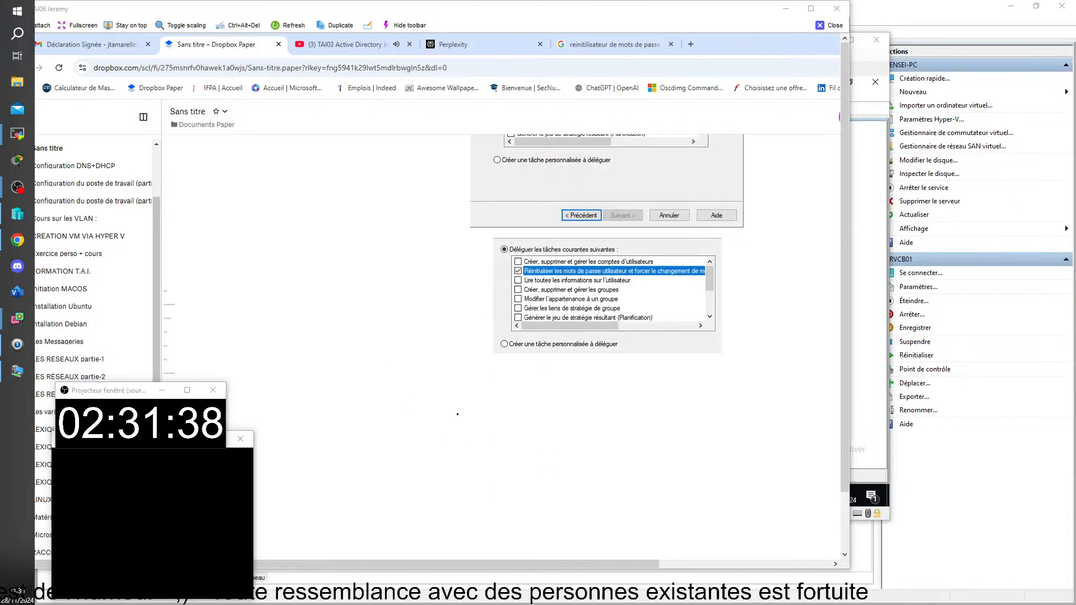
# Advance the wizard to its summary page and paste a capture of it into the notes
pyautogui.click(540, 533)
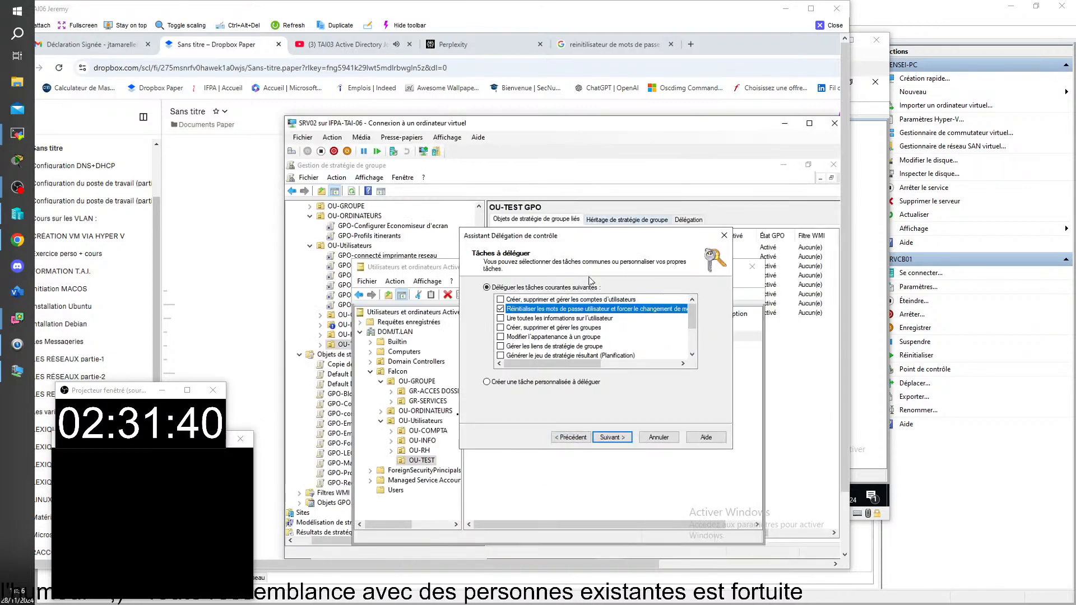
pyautogui.click(611, 438)
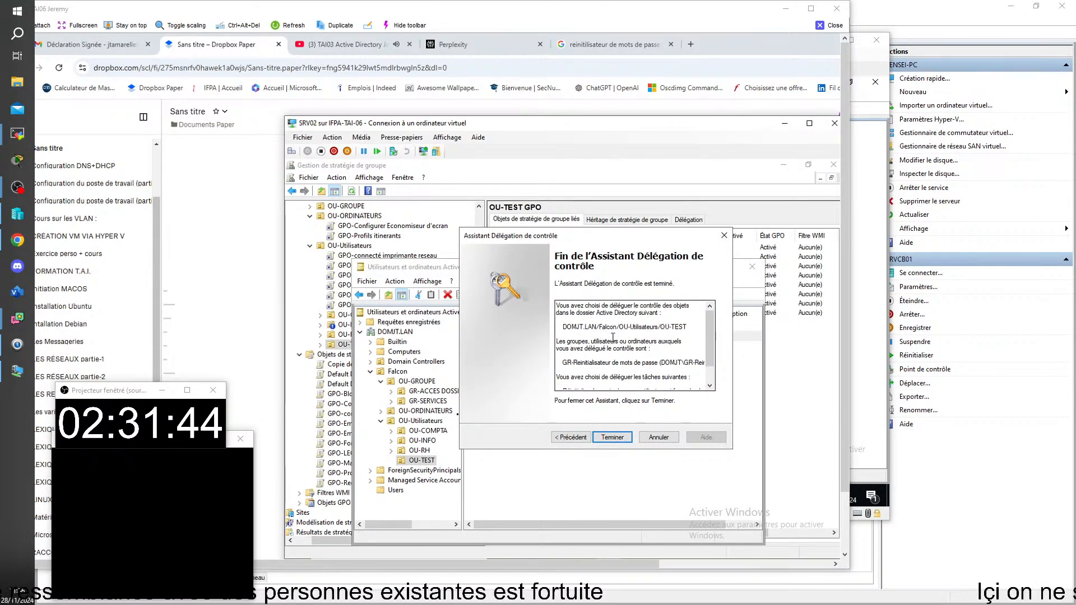
pyautogui.scroll(-1, 706, 325)
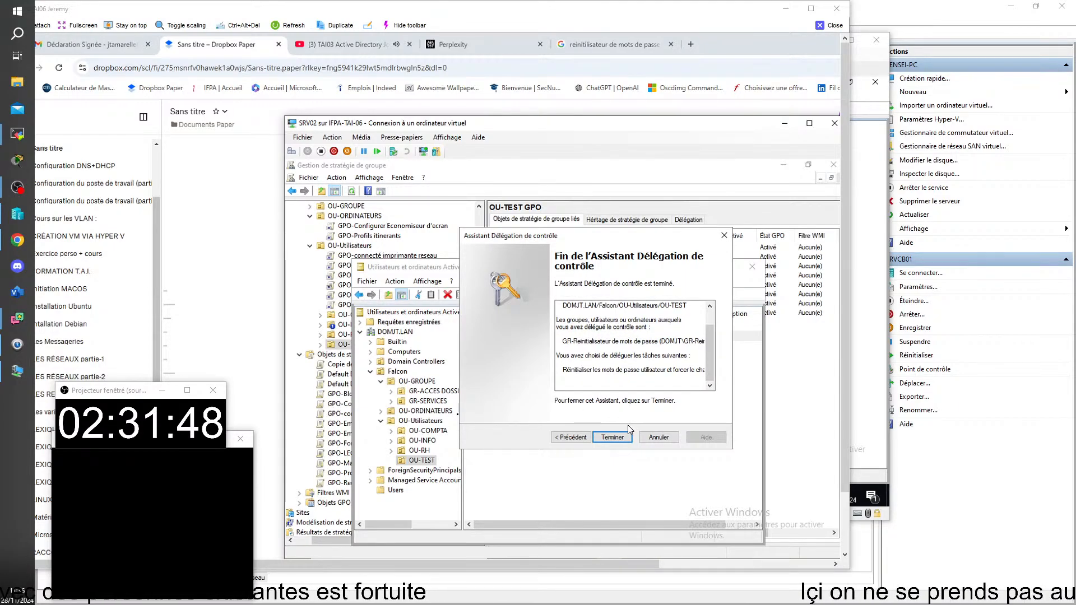
pyautogui.click(552, 556)
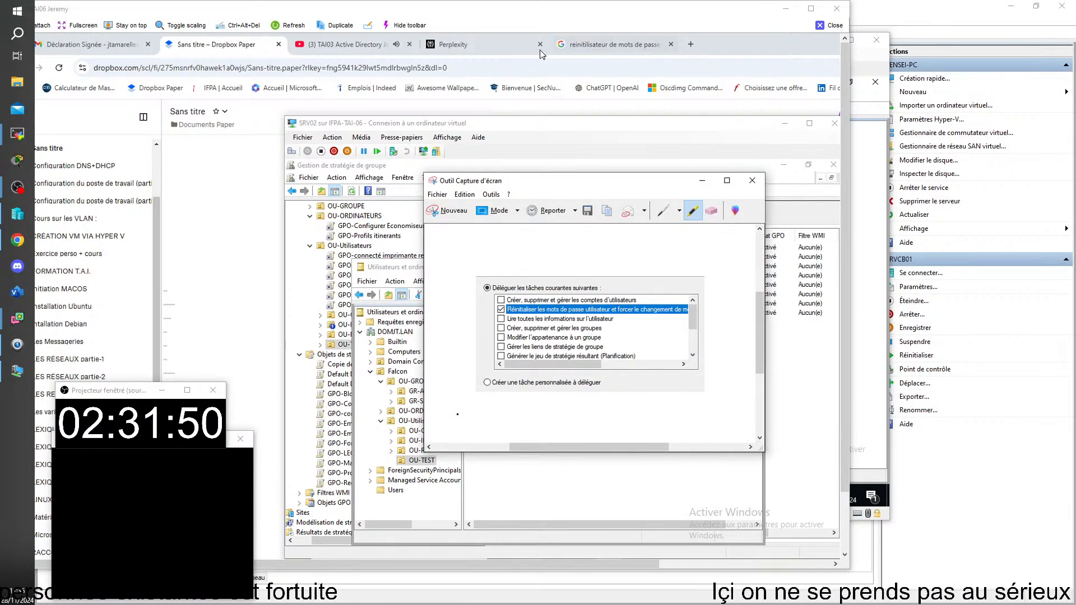
pyautogui.click(446, 211)
pyautogui.moveTo(461, 223); pyautogui.dragTo(732, 447)
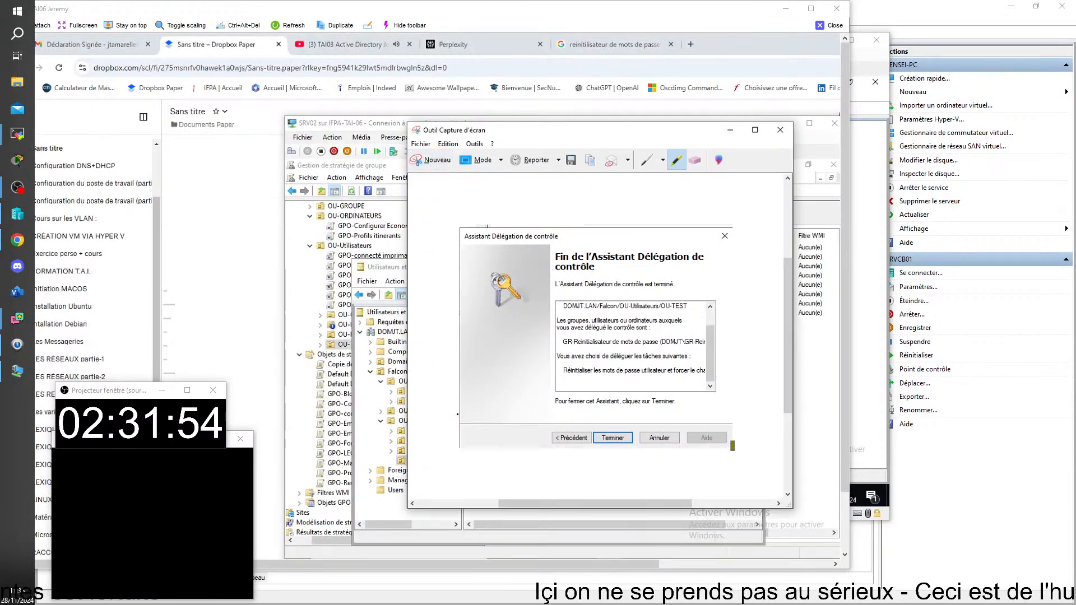
pyautogui.hotkey('alt', 'Tab')
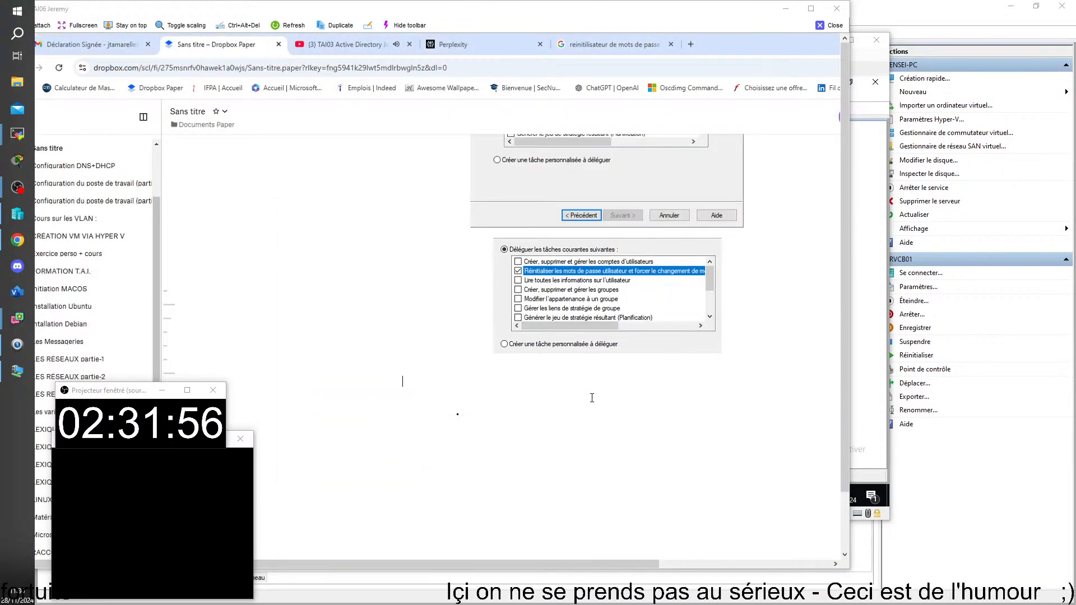
pyautogui.hotkey('ctrl', 'v')
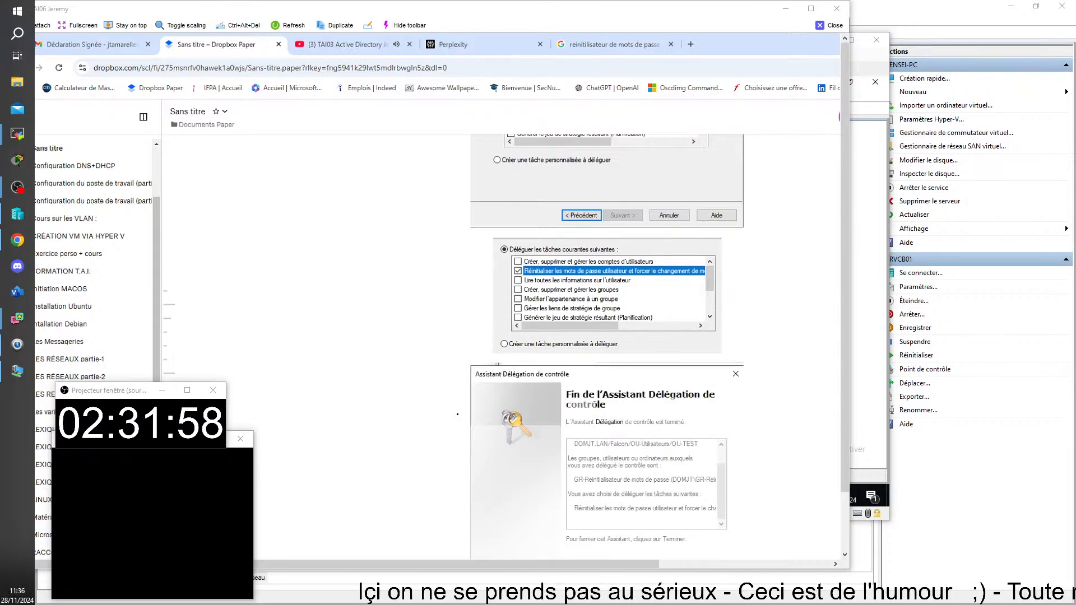
pyautogui.scroll(-5, 685, 372)
# Back on SRV02, finish the Delegation of Control wizard with Terminer
pyautogui.moveTo(530, 604)
pyautogui.click(488, 546)
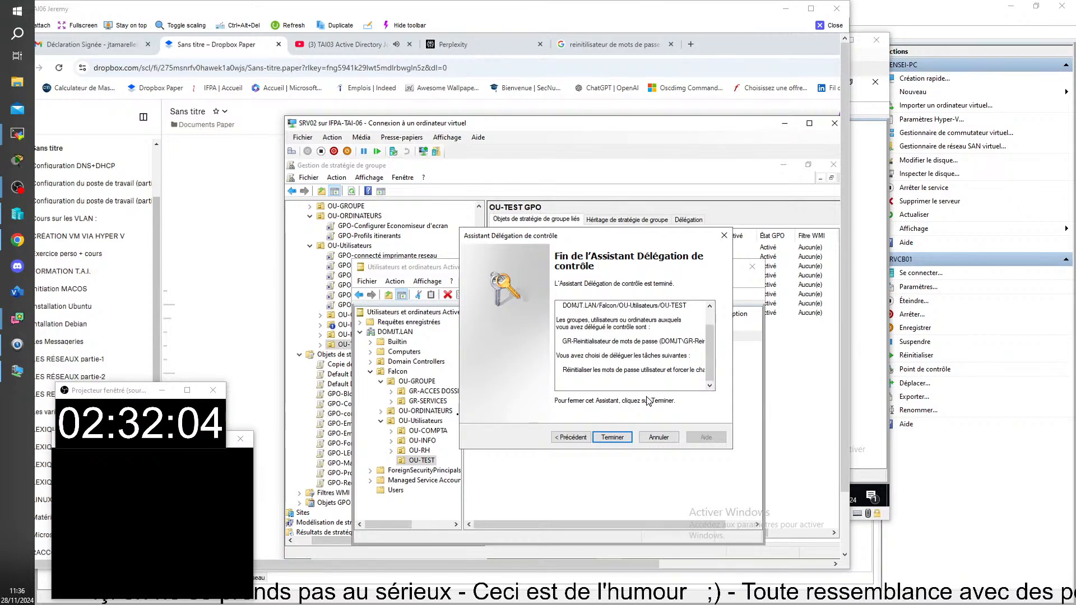
pyautogui.click(619, 438)
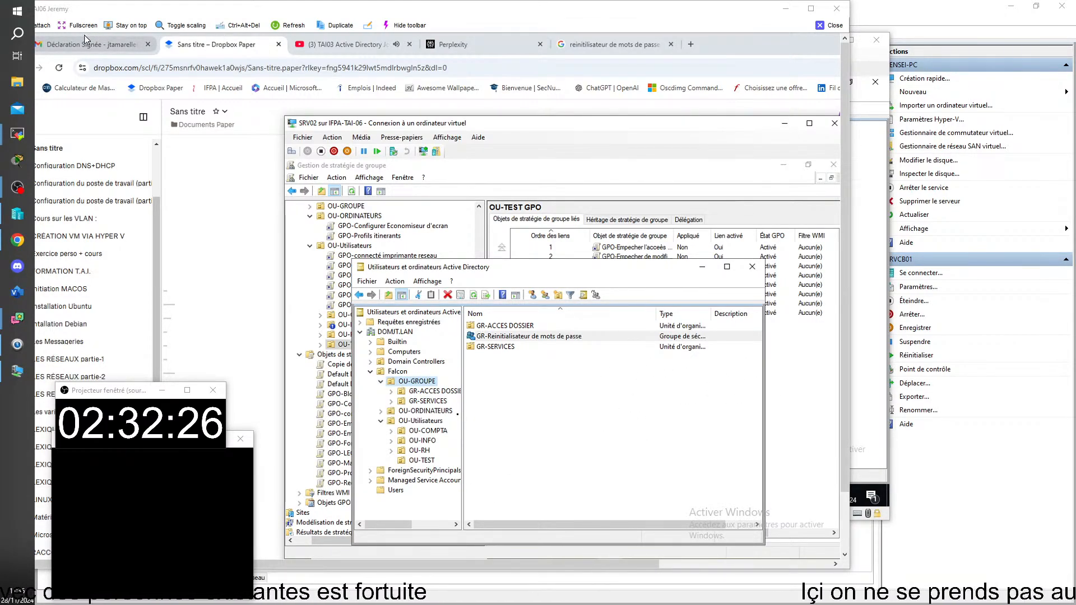
# Close the SRV02 remote viewer to return to Hyper-V Manager and the SRVDNS-DC connection
pyautogui.moveTo(92, 33)
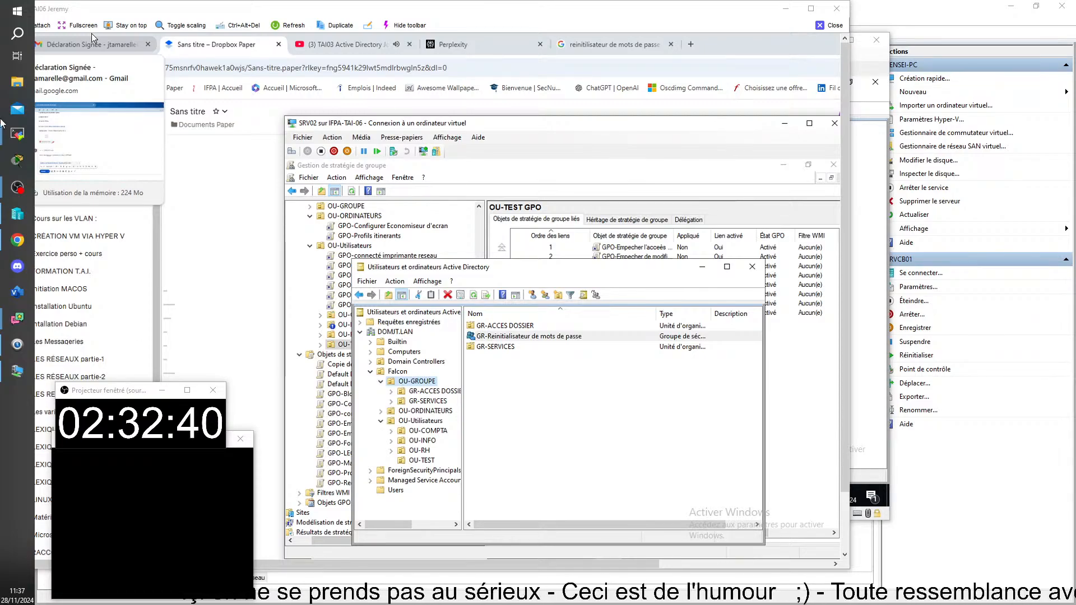
pyautogui.click(819, 26)
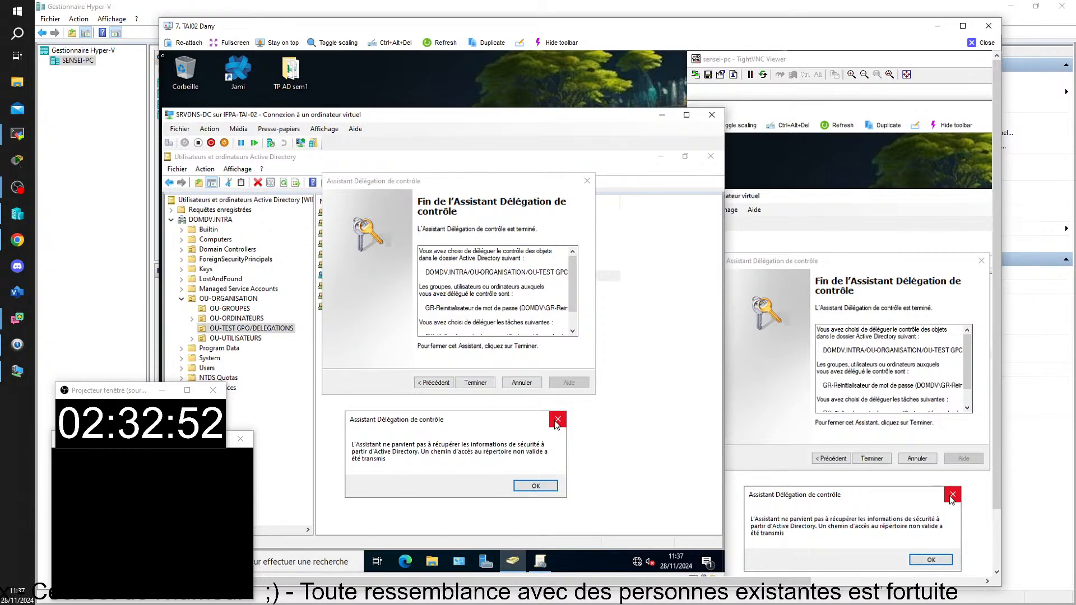
# Dismiss the security error, cancel the failed wizard, and show OU-TEST GPO/DELEGATIONS users
pyautogui.click(535, 486)
pyautogui.click(525, 385)
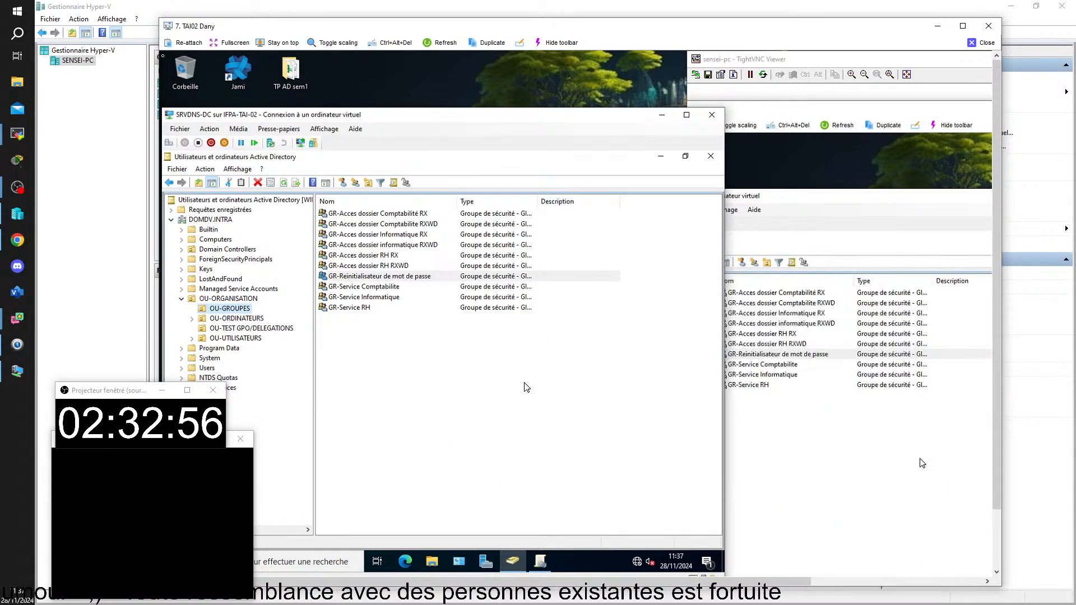
pyautogui.click(245, 330)
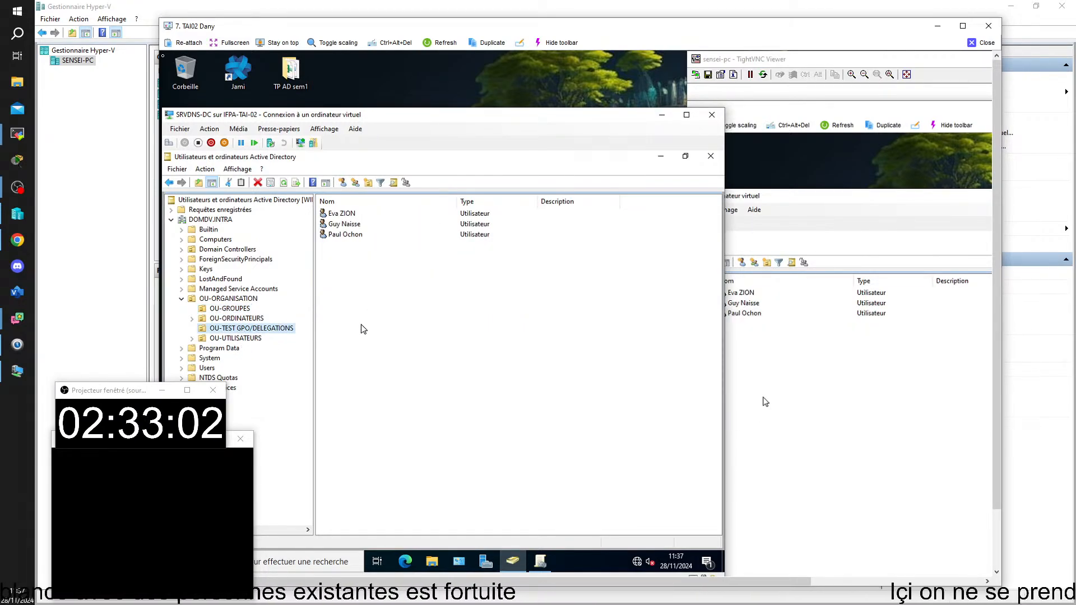
# Start Délégation de contrôle on OU-TEST GPO/DELEGATIONS and add the GR-Reinitialisateur de mot de passe group
pyautogui.rightClick(273, 335)
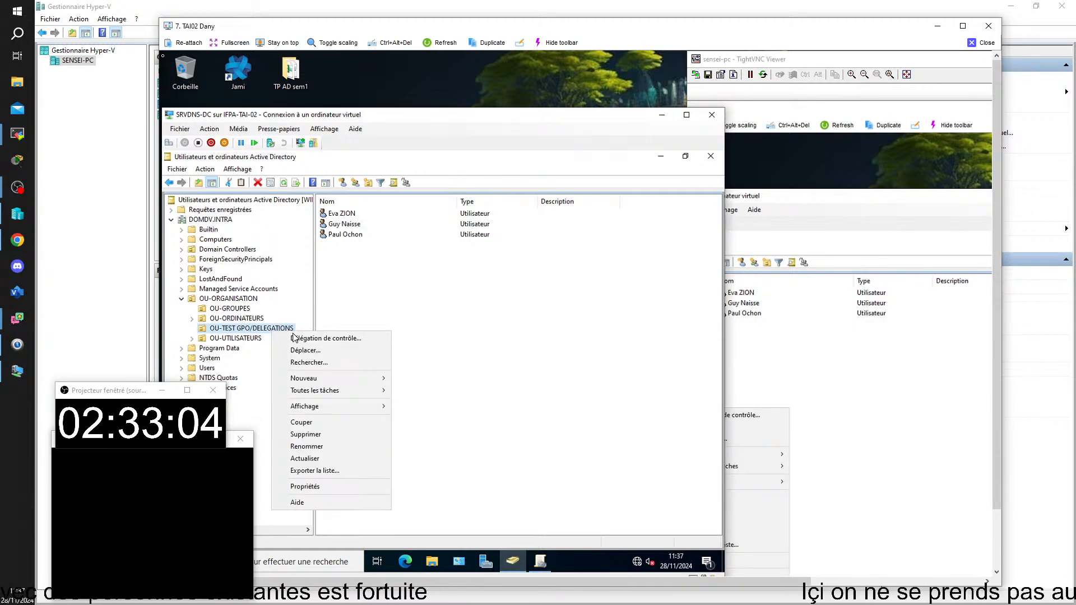
pyautogui.click(303, 338)
pyautogui.click(321, 365)
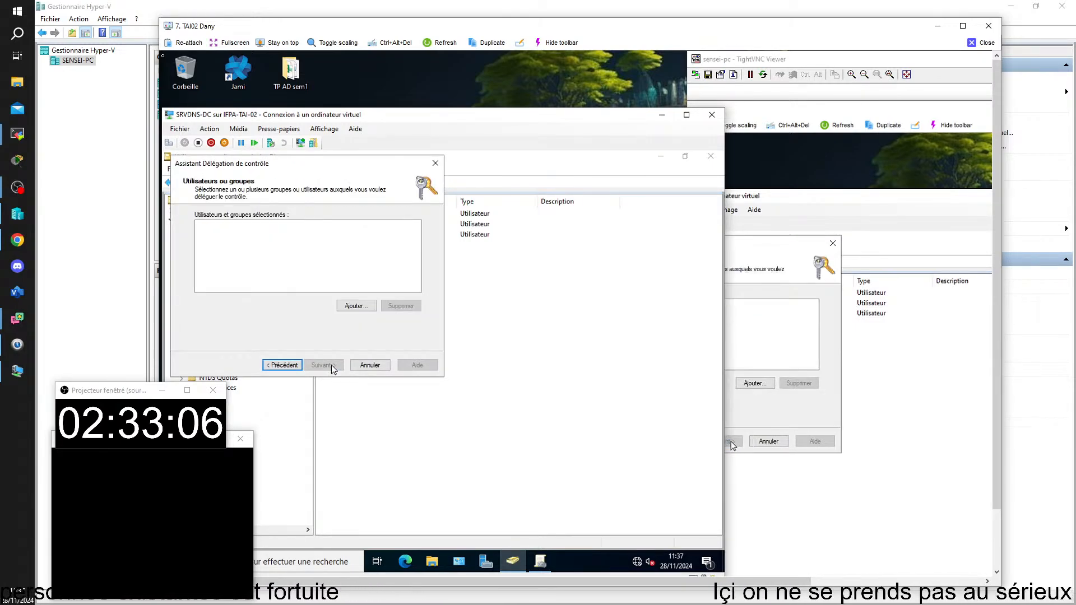
pyautogui.click(351, 306)
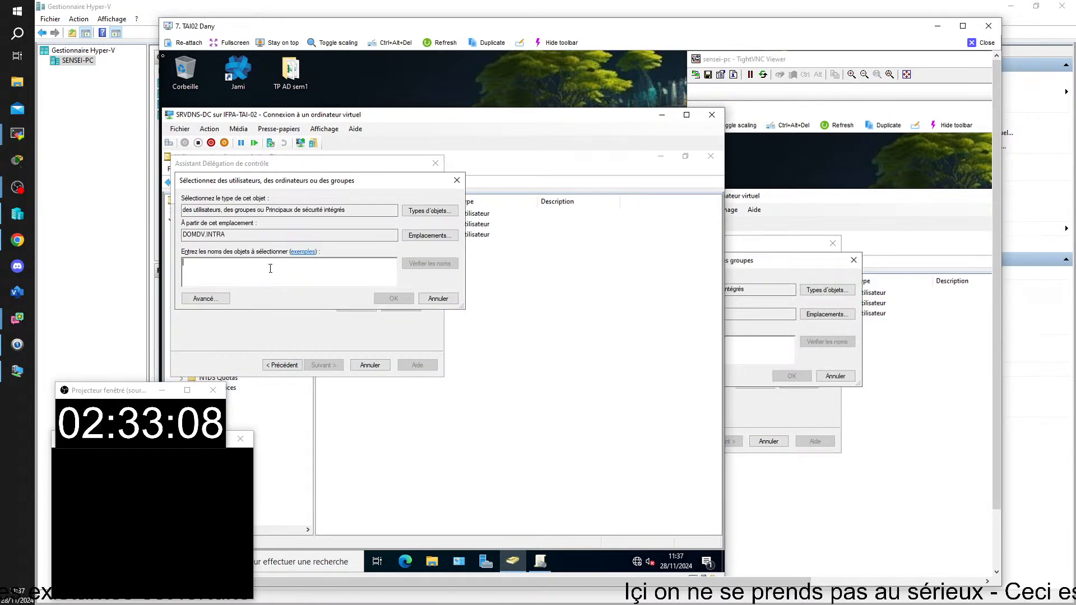
pyautogui.write('gr')
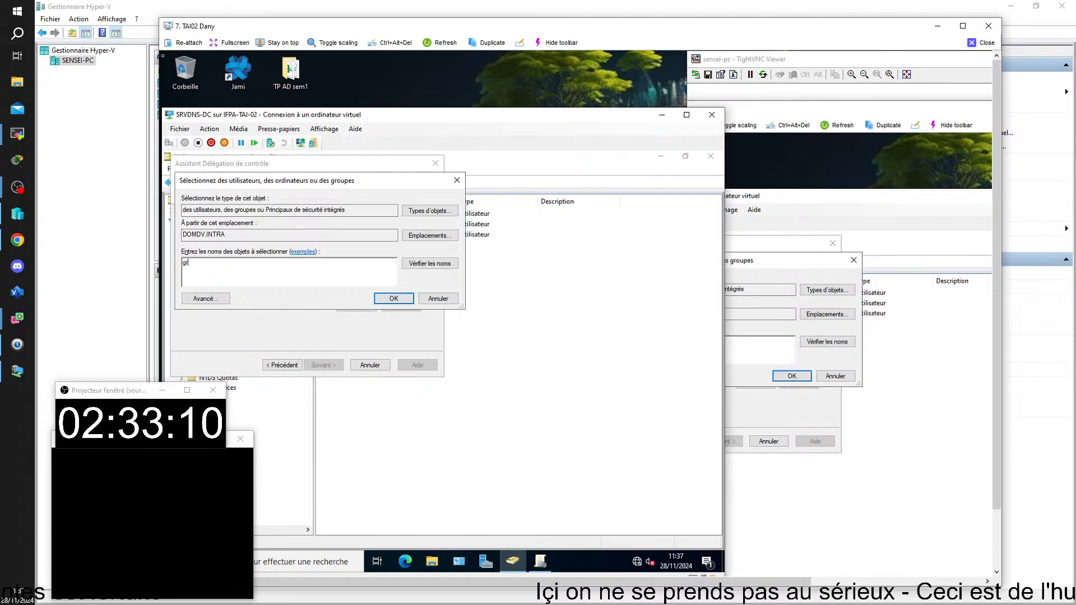
pyautogui.write('-r')
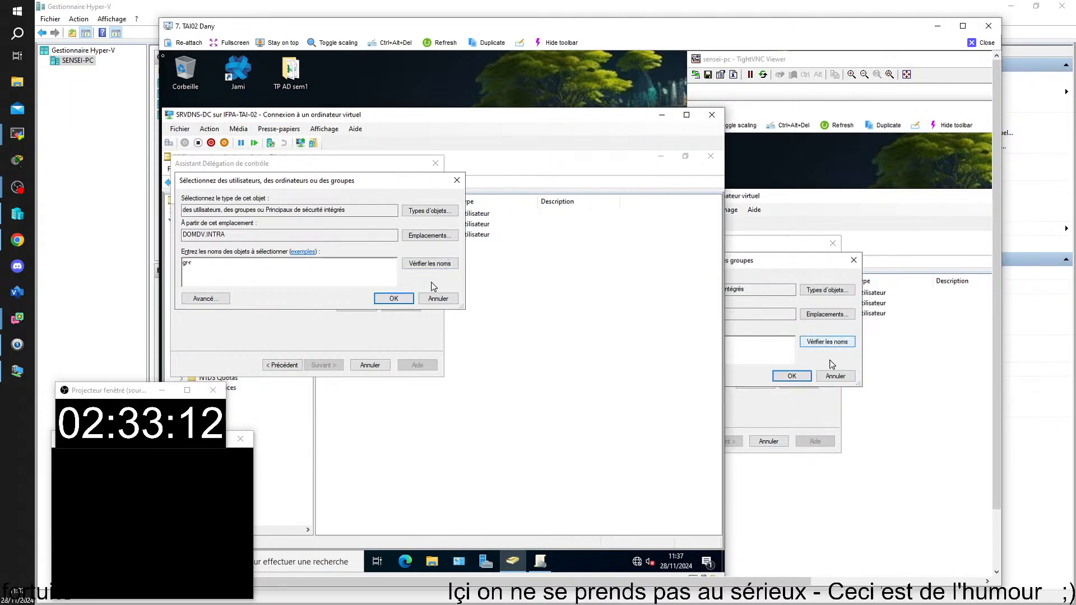
pyautogui.click(430, 264)
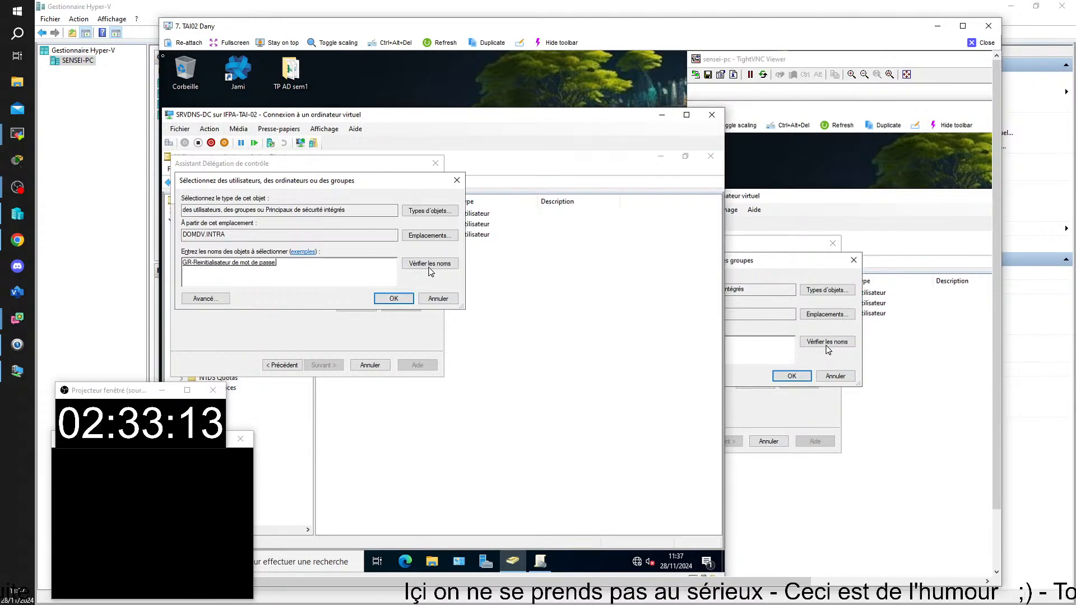
pyautogui.click(394, 299)
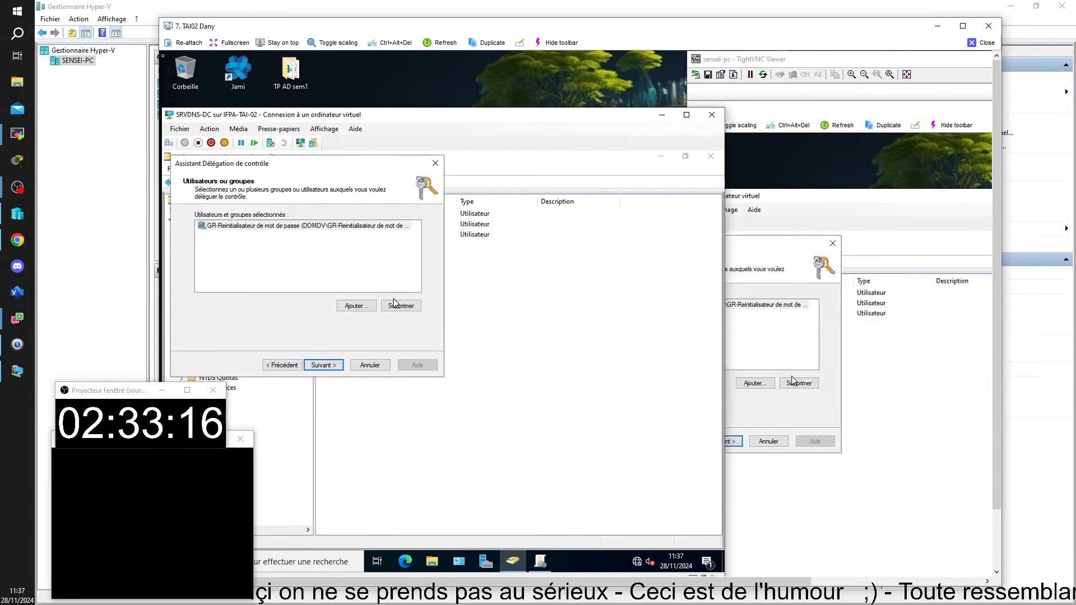
# Delegate resetting user passwords, finish the wizard, then dismiss the error and close it
pyautogui.click(322, 365)
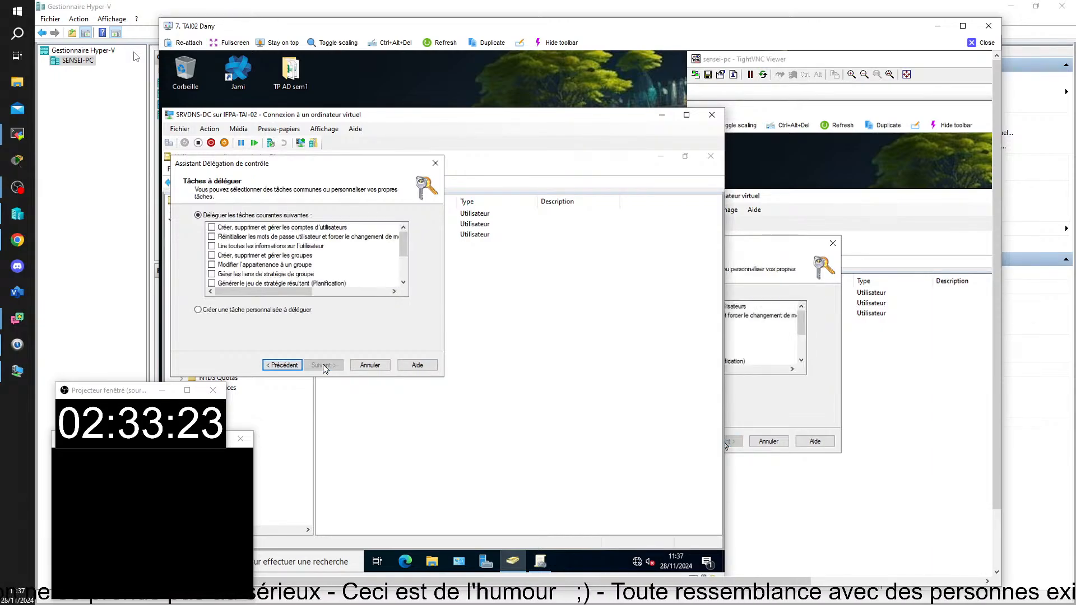
pyautogui.click(212, 237)
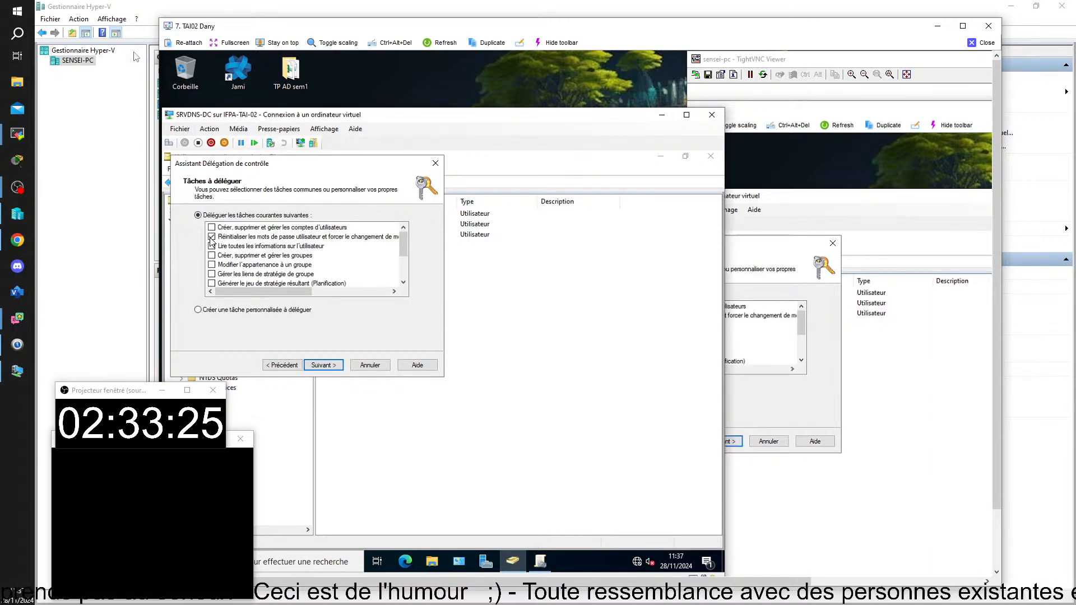
pyautogui.click(323, 365)
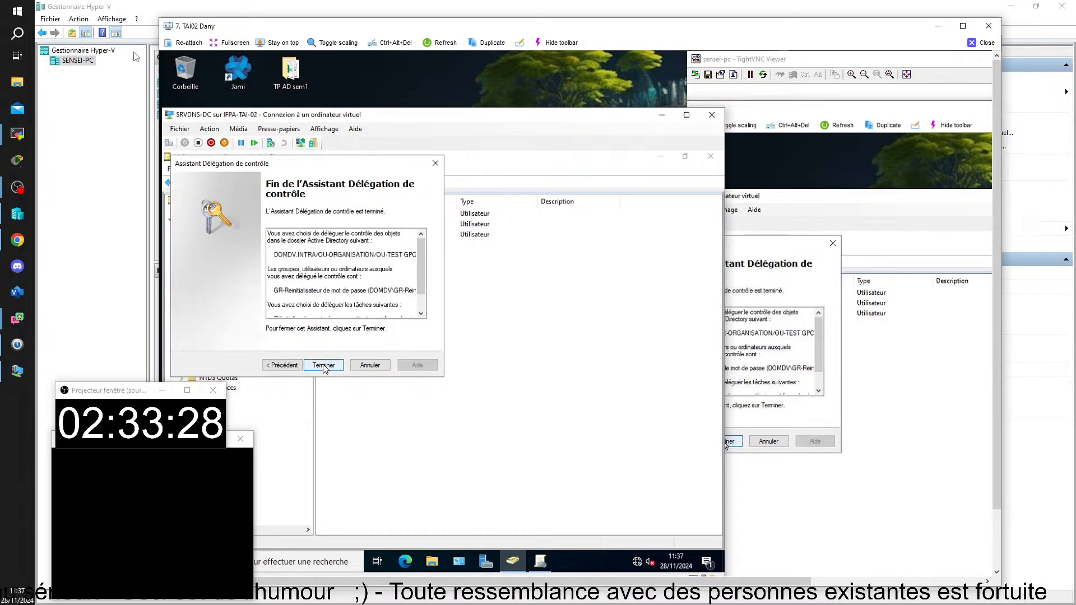
pyautogui.click(323, 365)
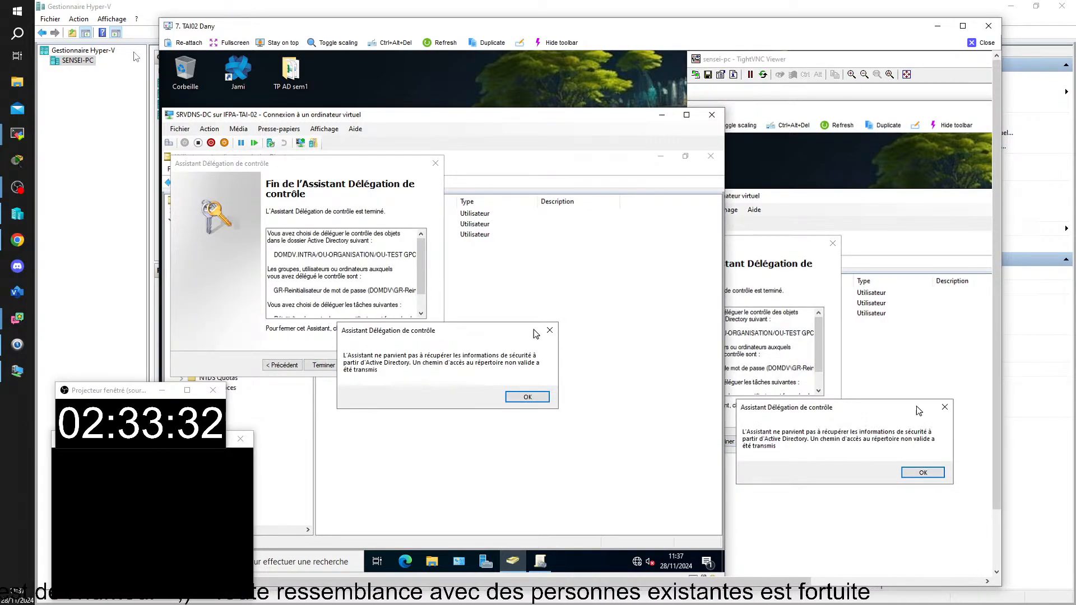
pyautogui.click(527, 398)
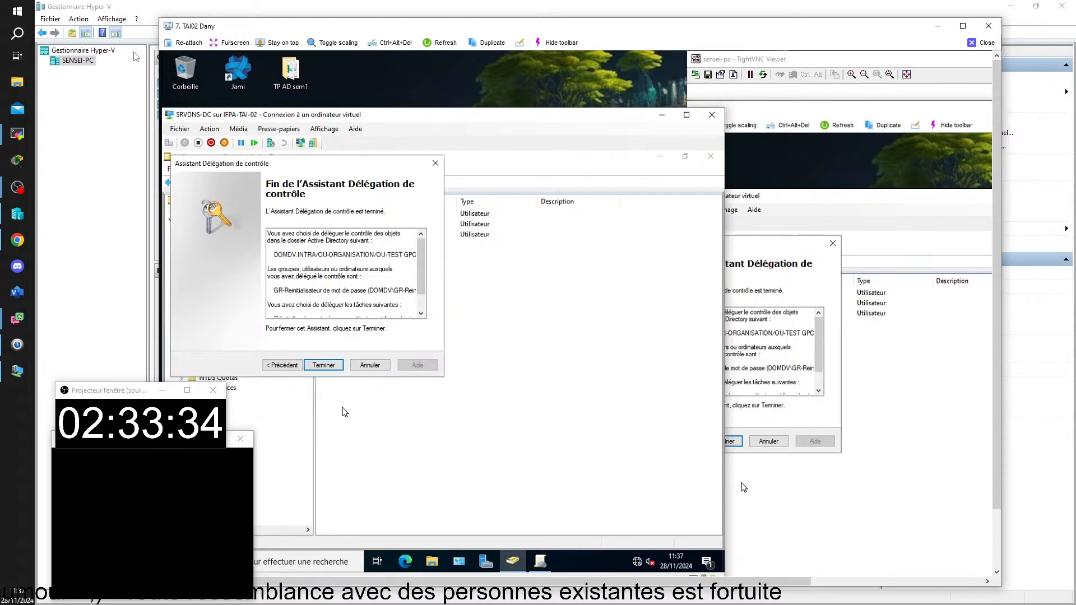
pyautogui.click(354, 367)
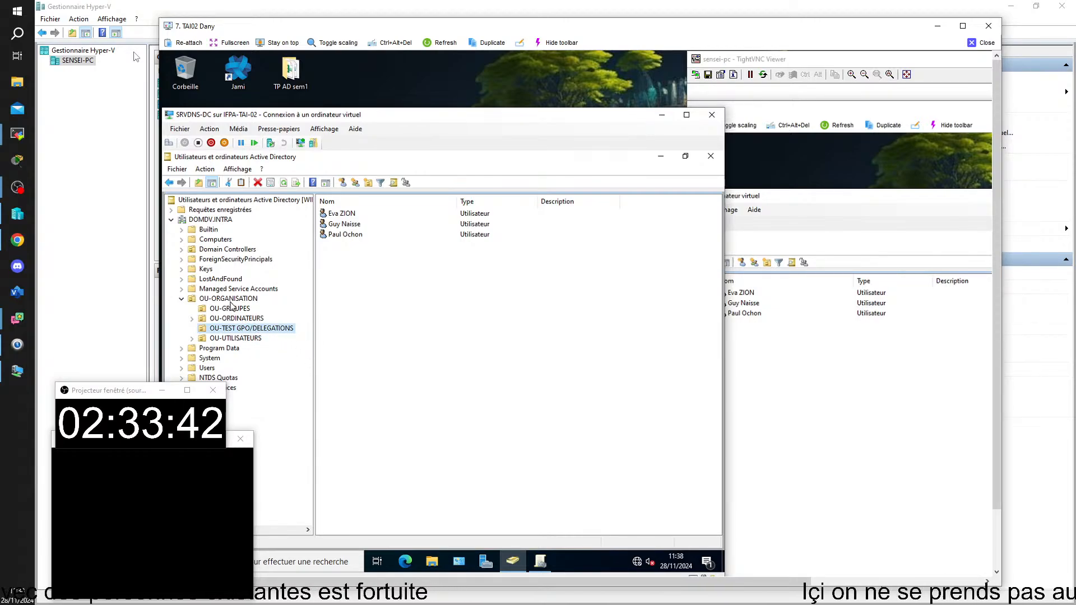
pyautogui.click(230, 302)
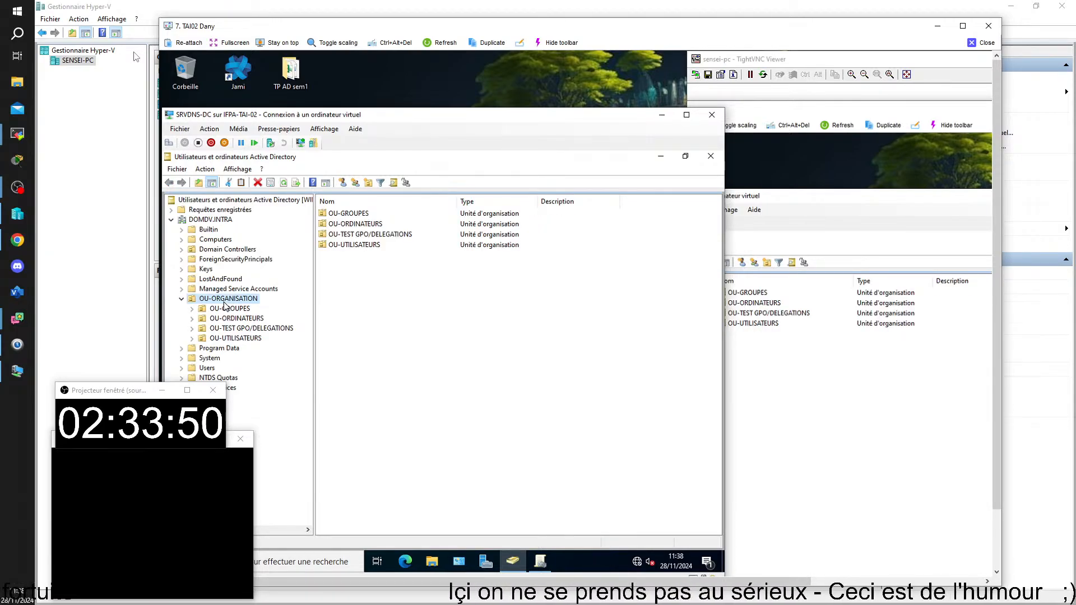
pyautogui.click(229, 311)
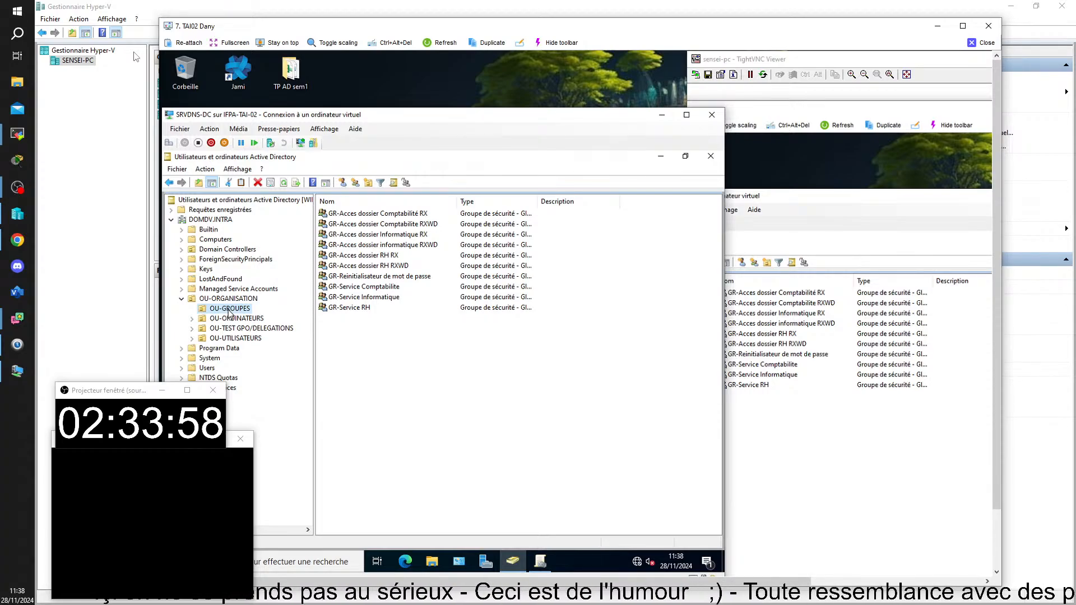
pyautogui.rightClick(256, 329)
pyautogui.click(282, 332)
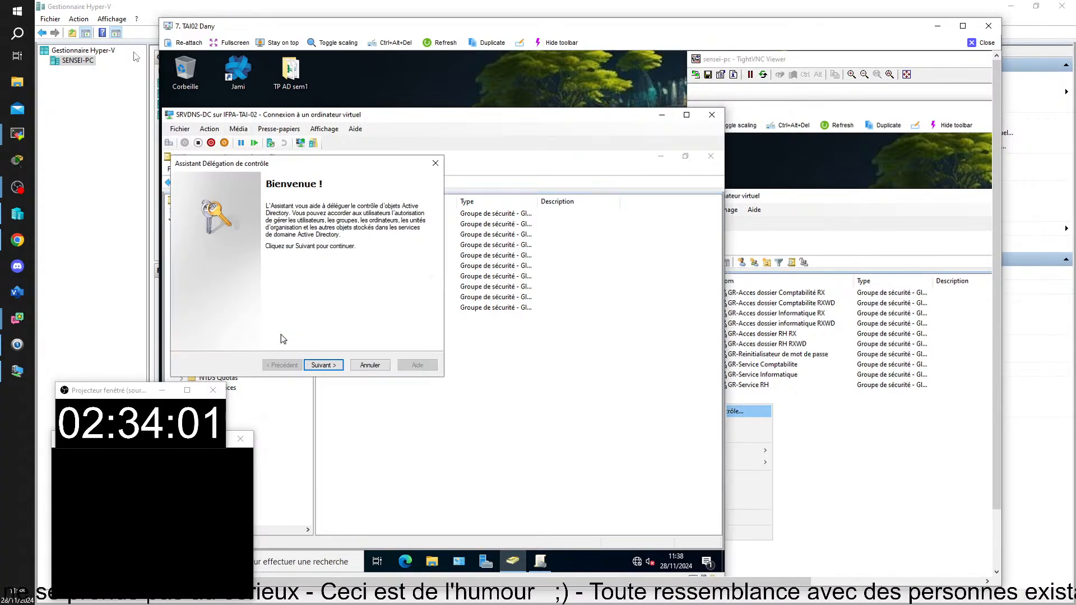
pyautogui.click(325, 364)
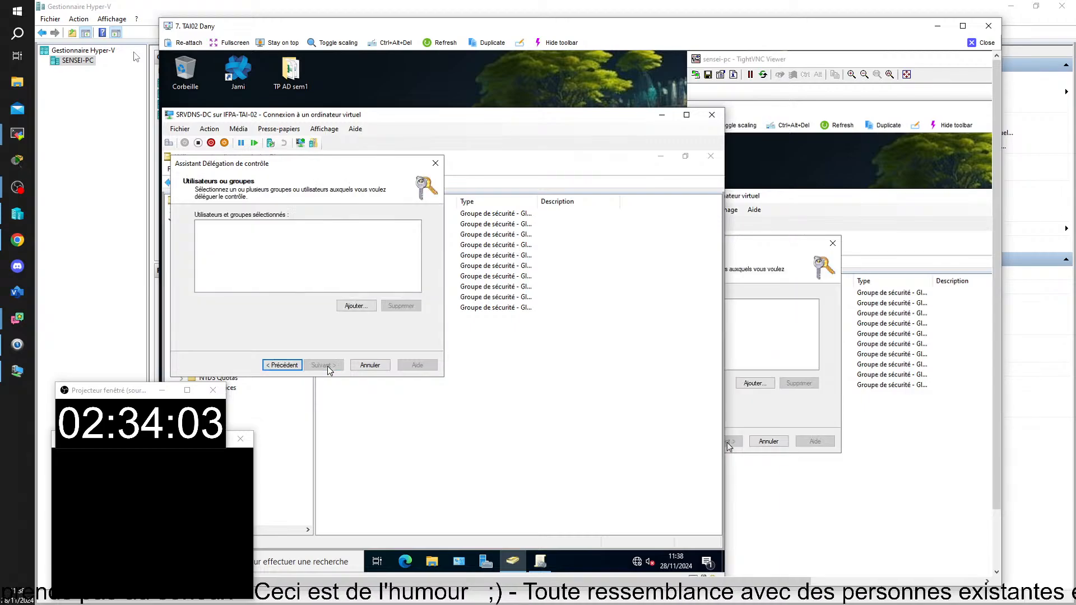
pyautogui.click(357, 306)
pyautogui.write('gr-r')
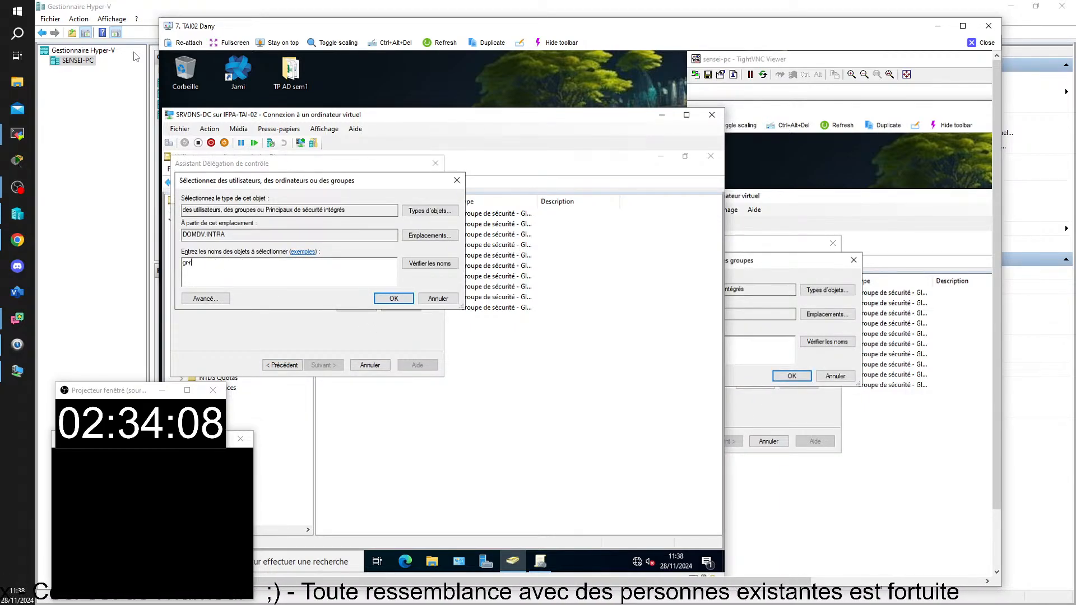
pyautogui.click(433, 264)
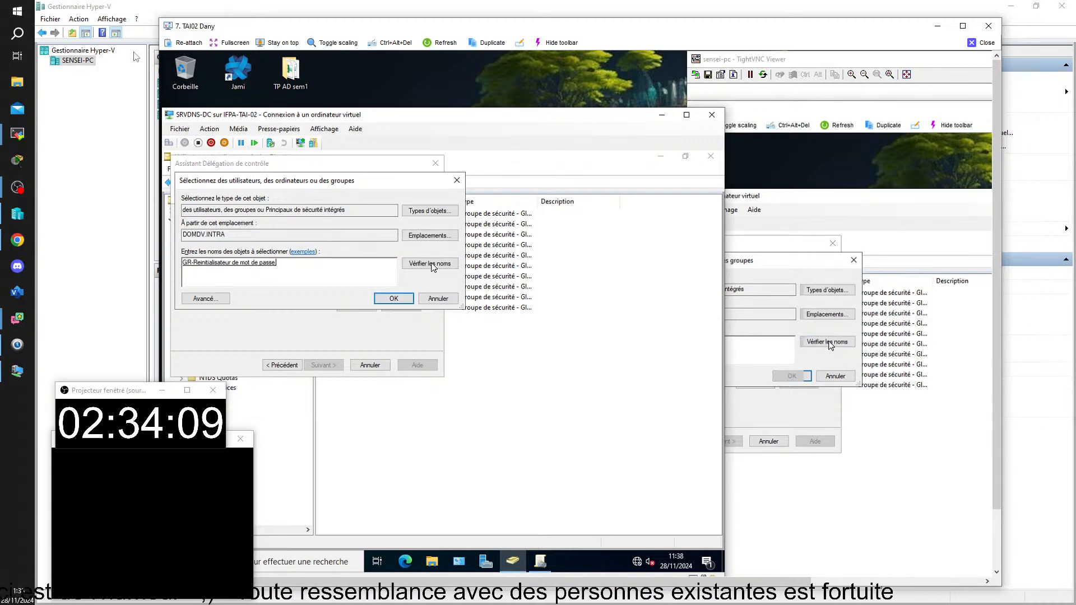
pyautogui.click(393, 297)
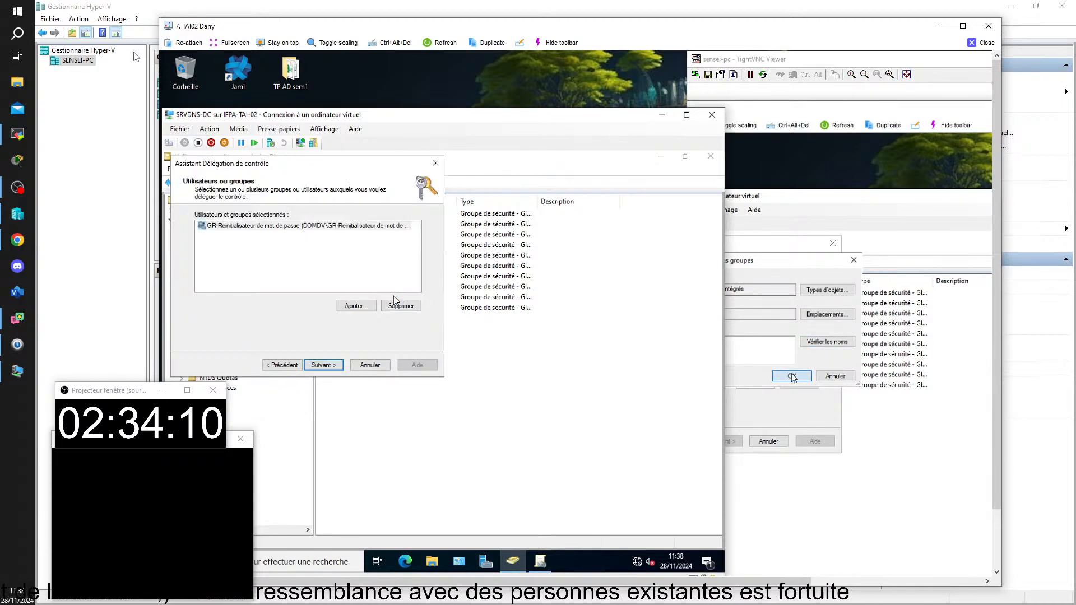
pyautogui.click(325, 366)
pyautogui.click(213, 237)
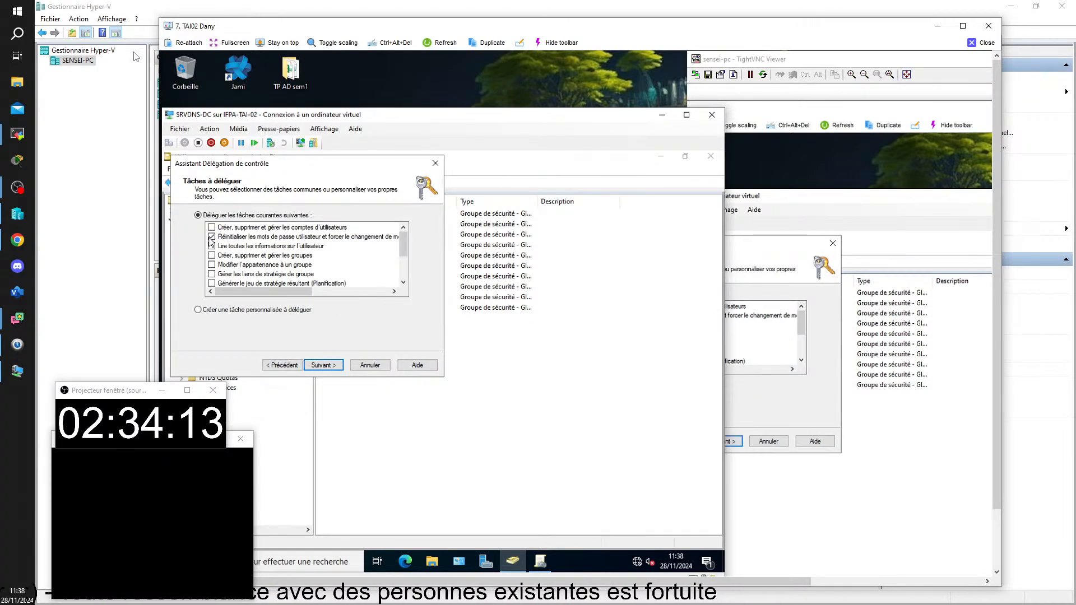
pyautogui.click(338, 367)
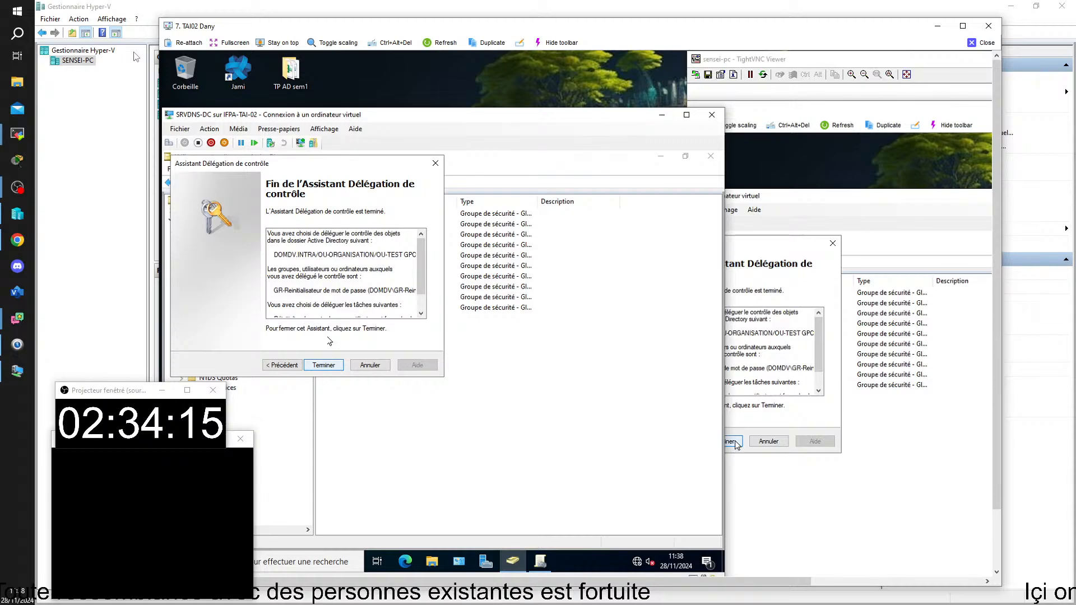
pyautogui.click(328, 367)
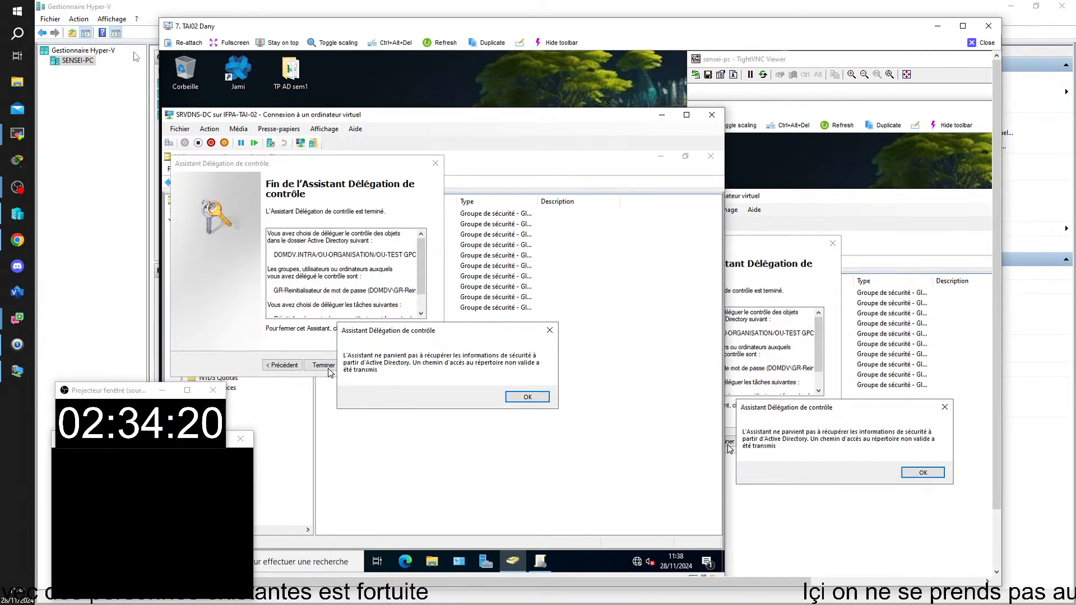
pyautogui.click(528, 397)
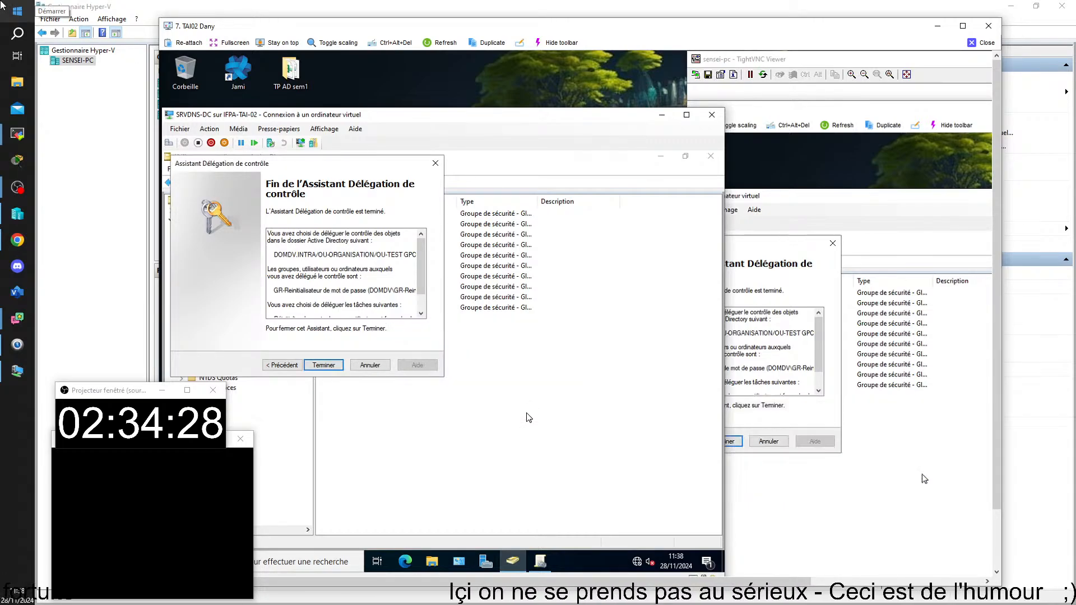
pyautogui.click(374, 367)
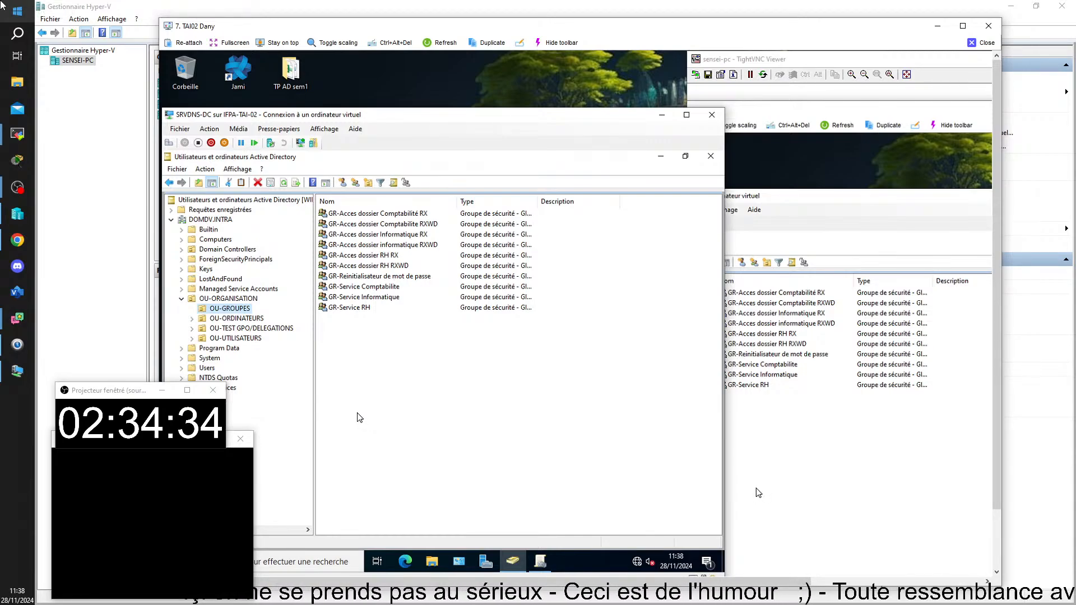
# Refresh the tree and rename OU-TEST GPO/DELEGATIONS under OU-ORGANISATION to OU-TEST
pyautogui.click(197, 221)
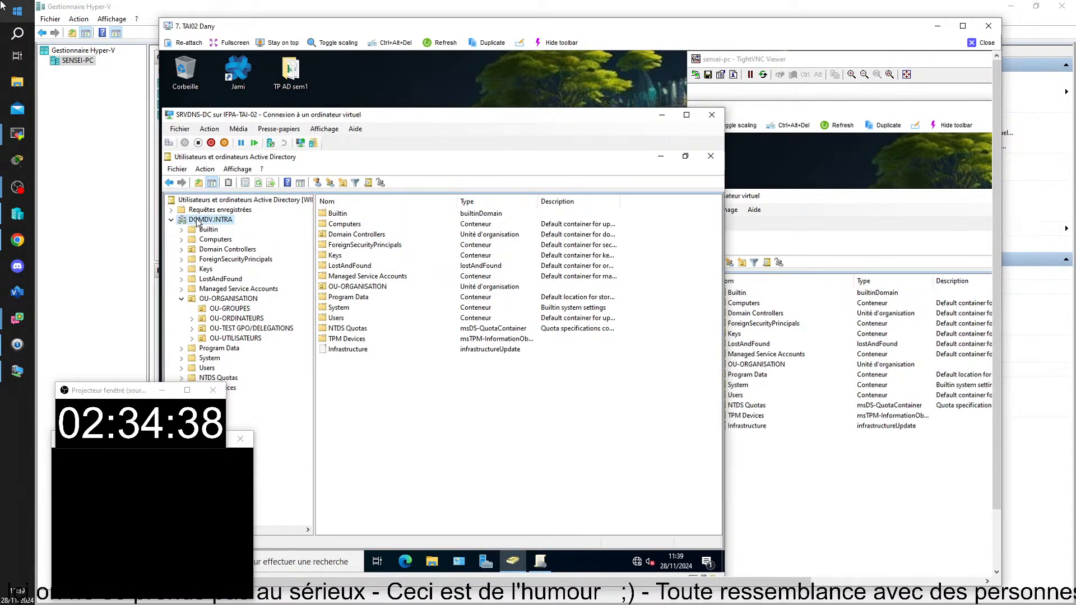
pyautogui.press('F5')
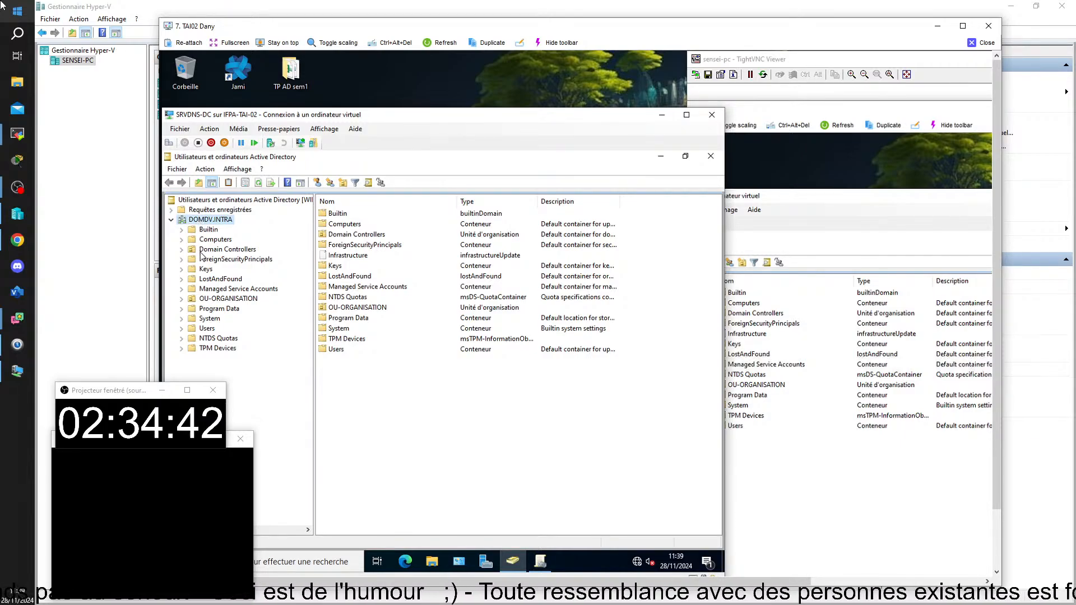
pyautogui.click(181, 300)
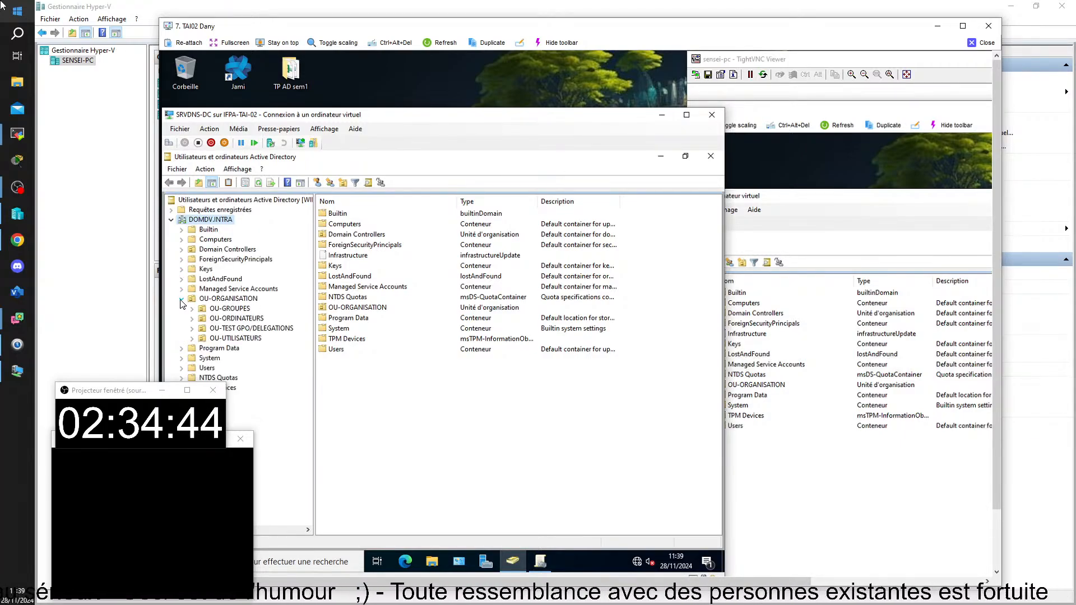
pyautogui.click(252, 331)
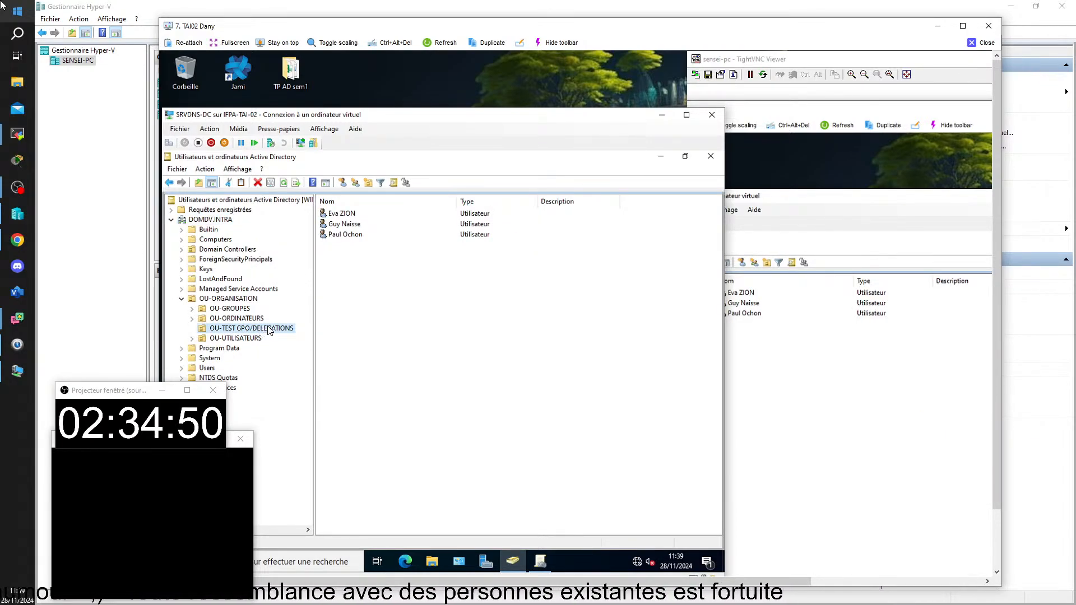
pyautogui.rightClick(269, 327)
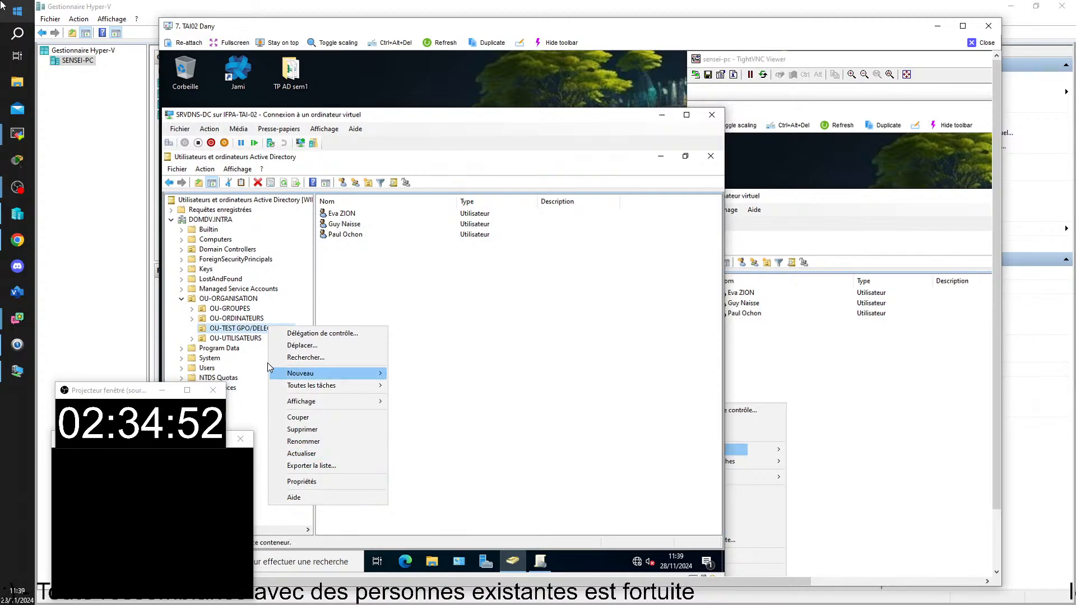
pyautogui.click(249, 328)
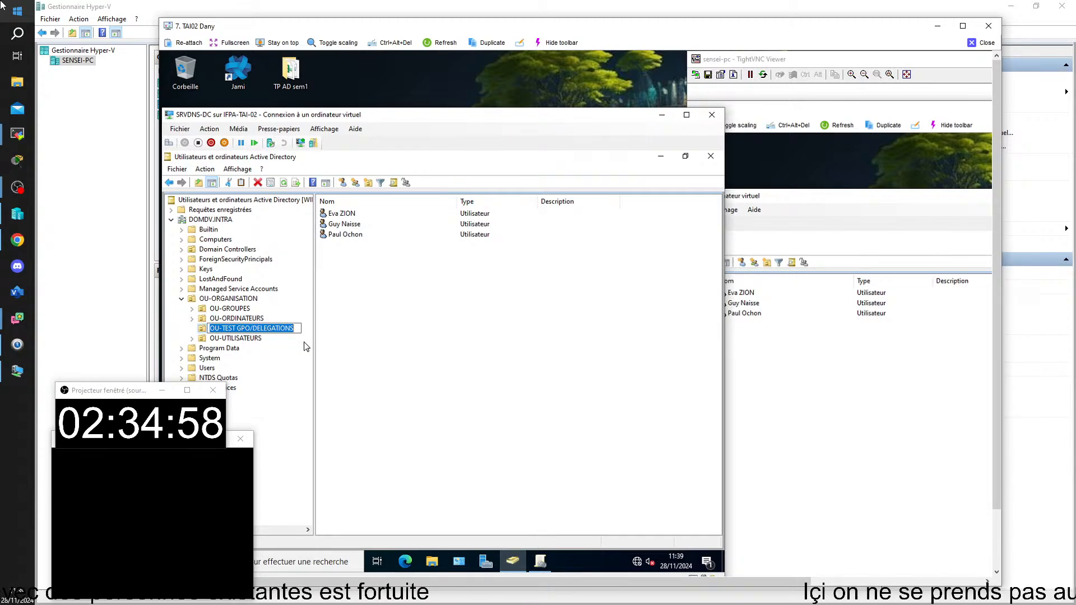
pyautogui.moveTo(295, 328); pyautogui.dragTo(250, 329)
pyautogui.press('BackSpace')
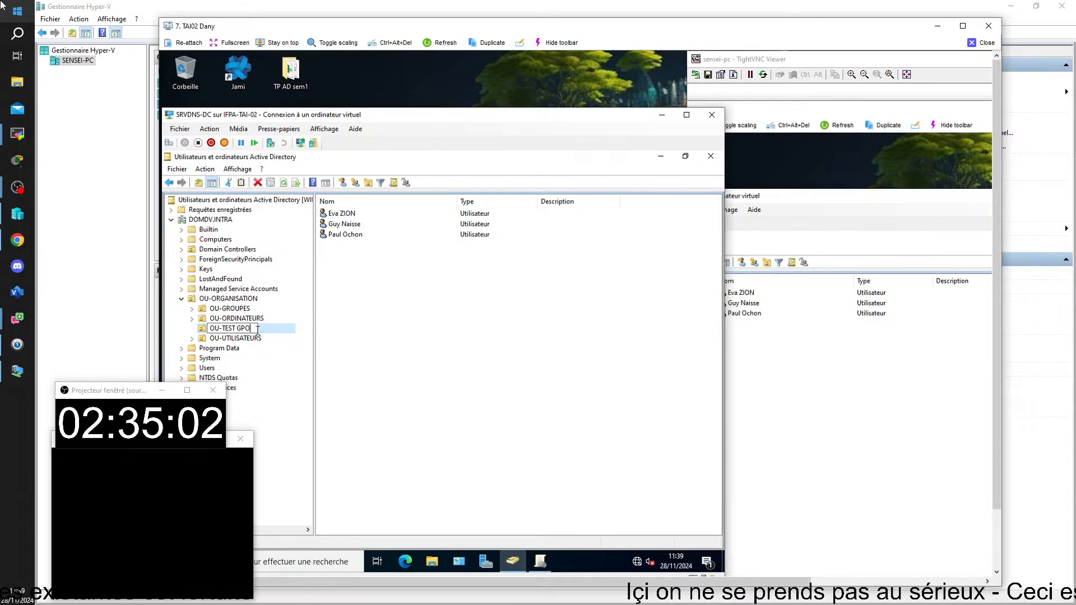
pyautogui.press('BackSpace')
pyautogui.press('BackSpace')
pyautogui.press('BackSpace')
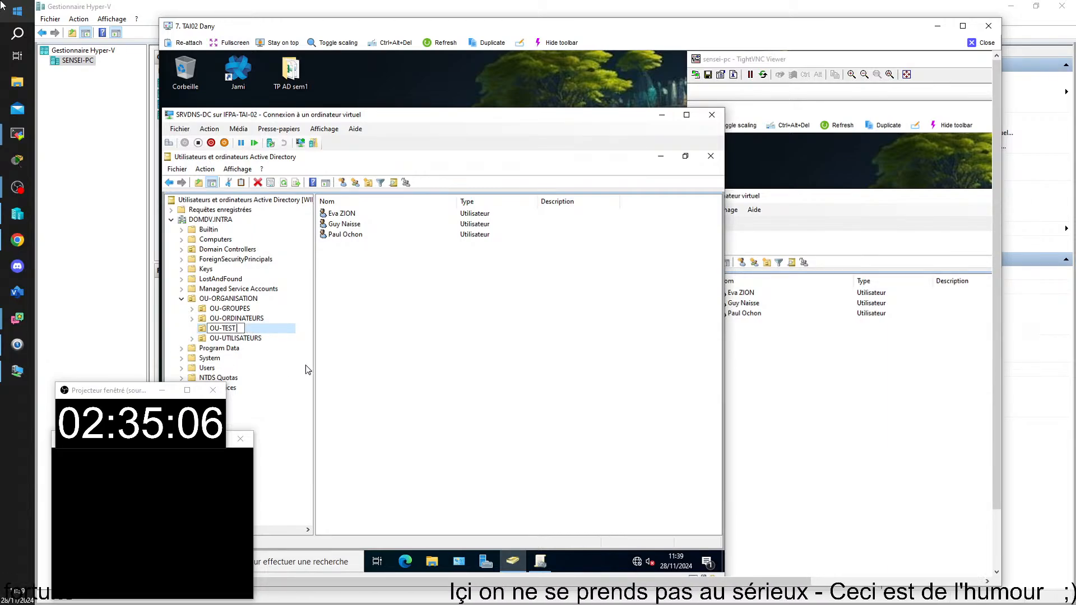
pyautogui.press('Return')
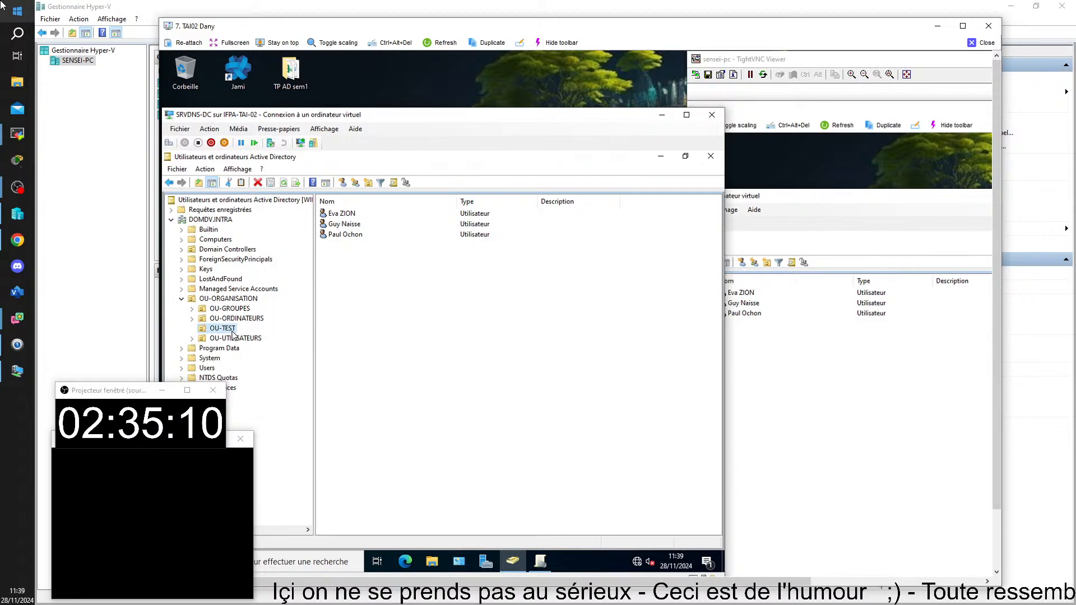
# Run Délégation de contrôle on OU-TEST, giving GR-Reinitialisateur de mot de passe the Réinitialiser les mots de passe task
pyautogui.rightClick(236, 332)
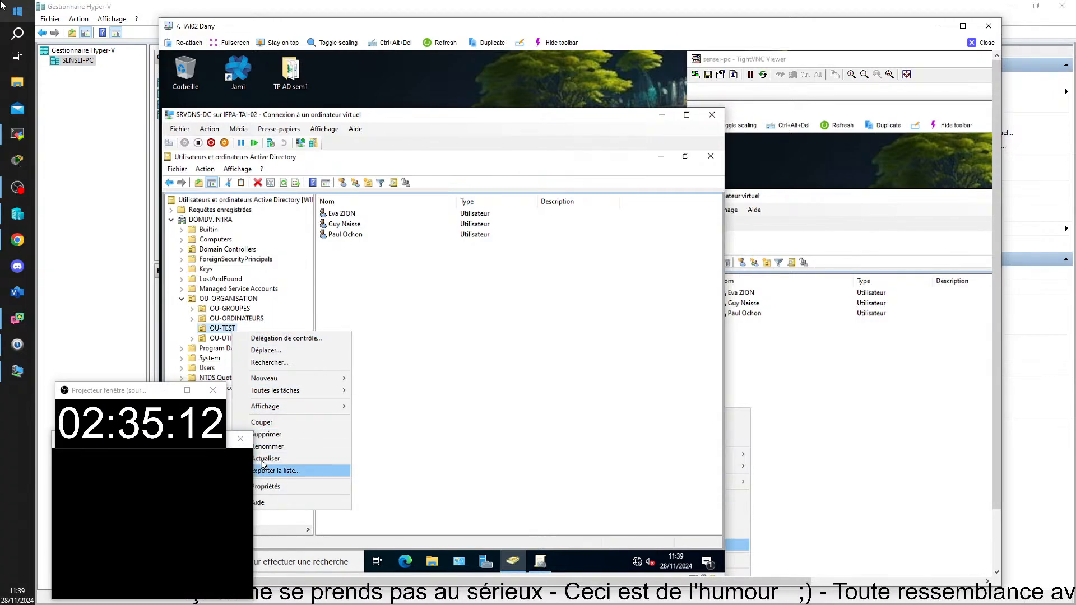
pyautogui.click(275, 339)
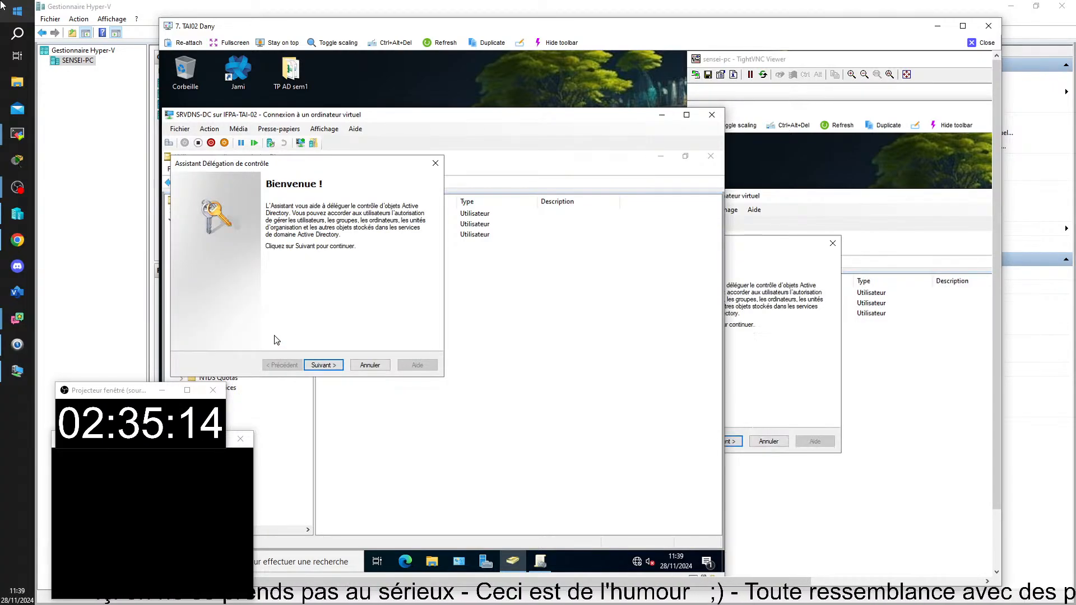
pyautogui.click(324, 365)
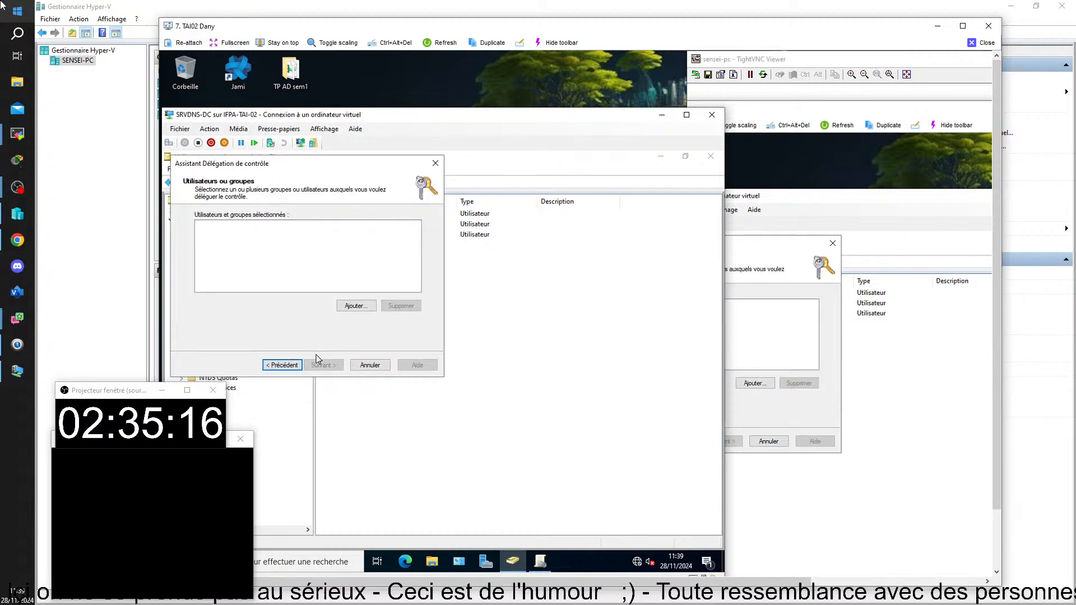
pyautogui.click(356, 306)
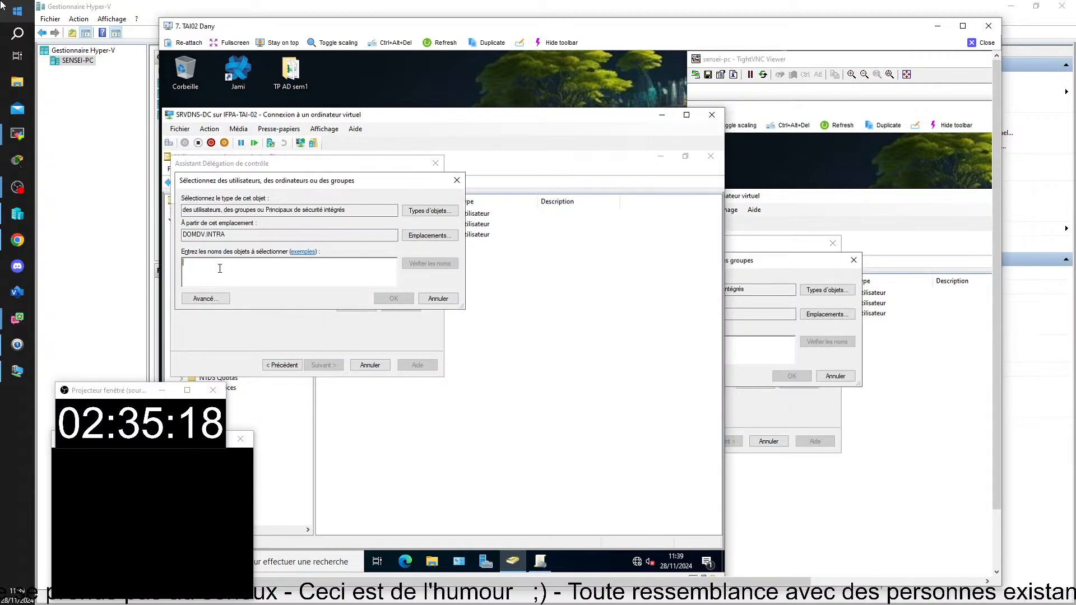
pyautogui.write('gr-')
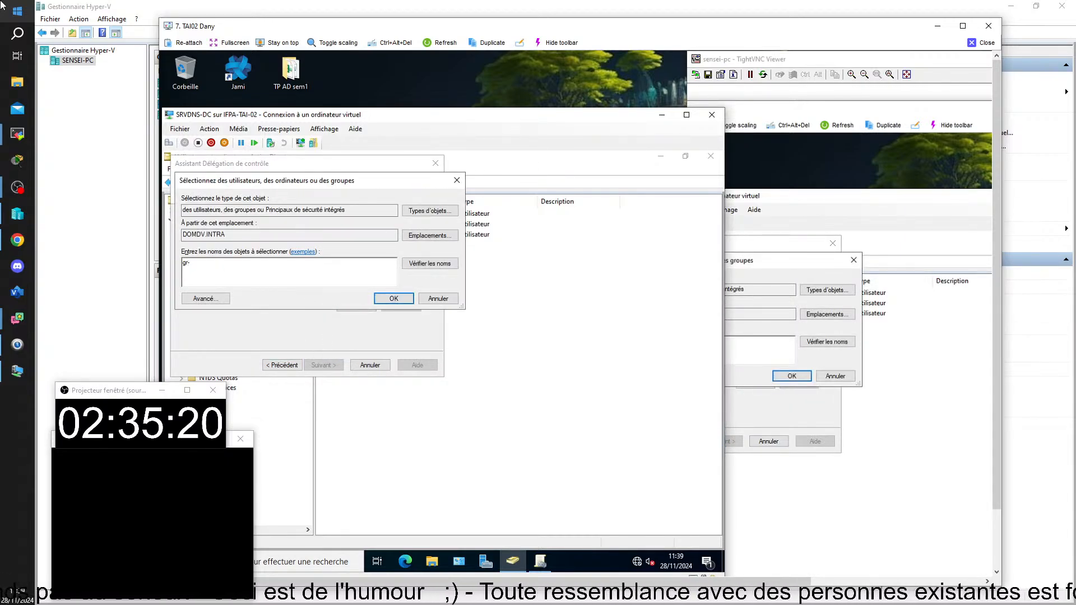
pyautogui.write('r')
pyautogui.press('Return')
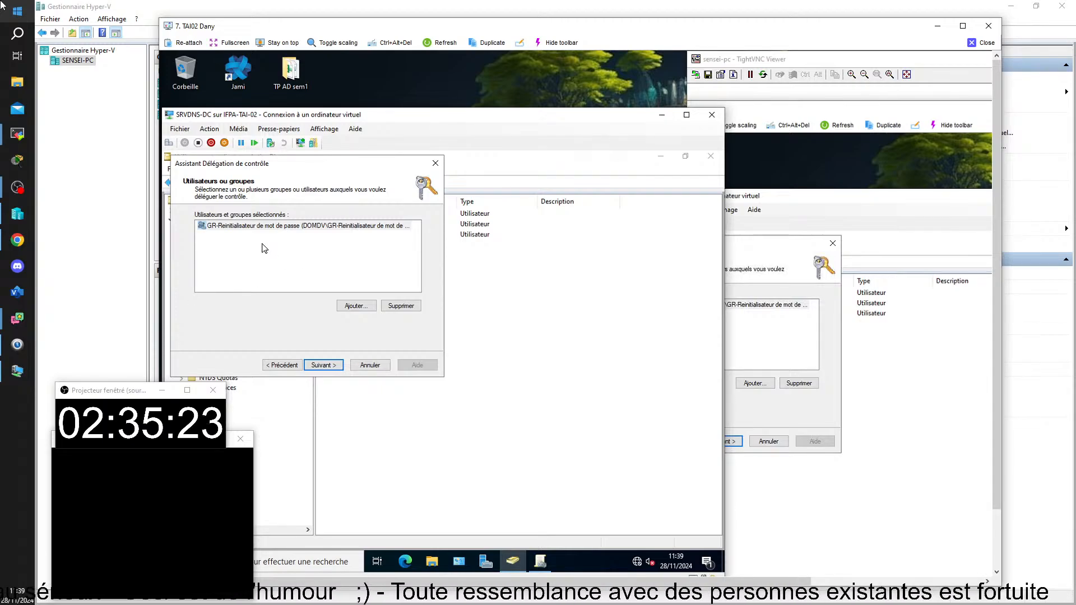
pyautogui.click(323, 365)
pyautogui.click(212, 237)
pyautogui.click(331, 369)
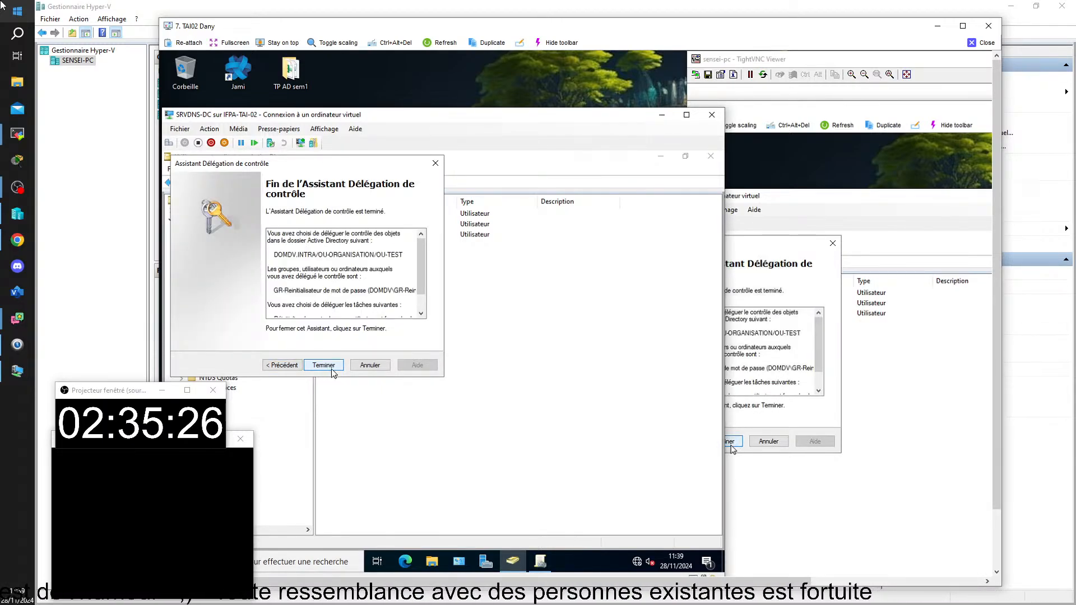
pyautogui.click(331, 369)
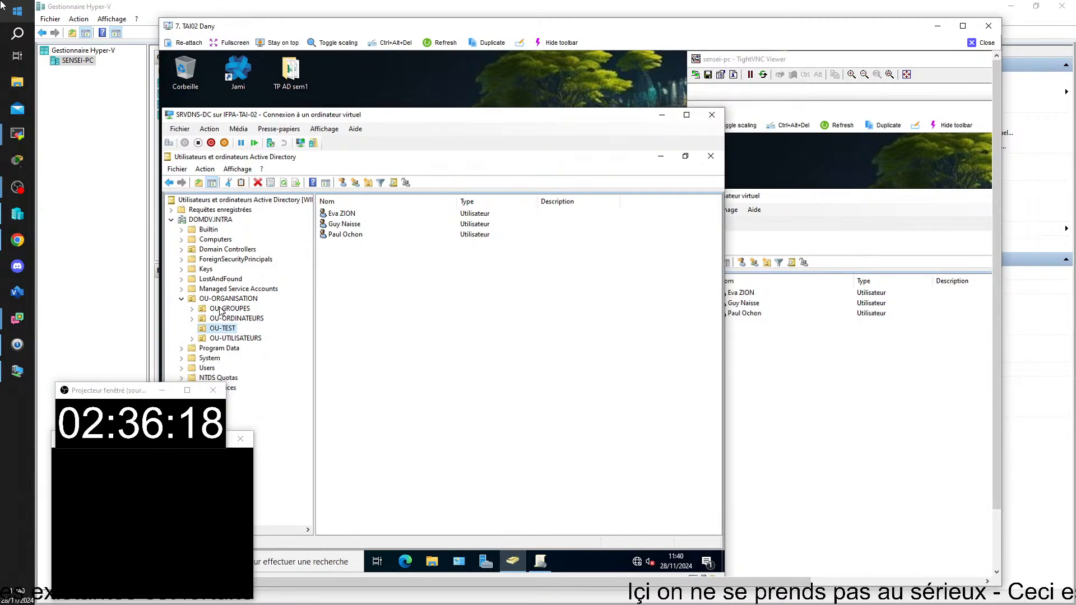
# Expand OU-UTILISATEURS, list OU-INFORMATIQUE's users, and select the test user
pyautogui.click(235, 339)
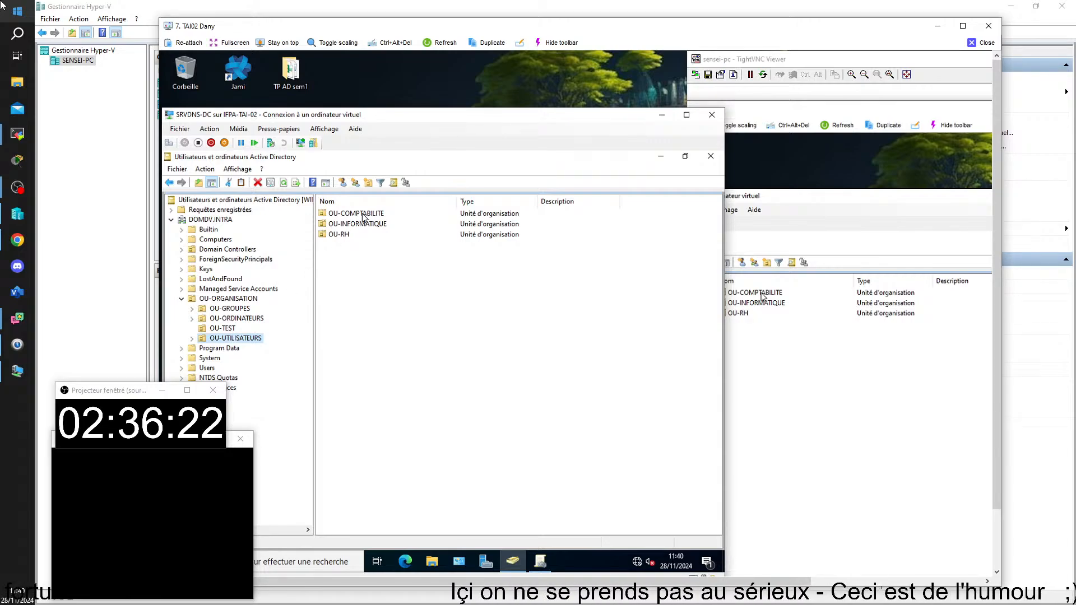
pyautogui.click(359, 223)
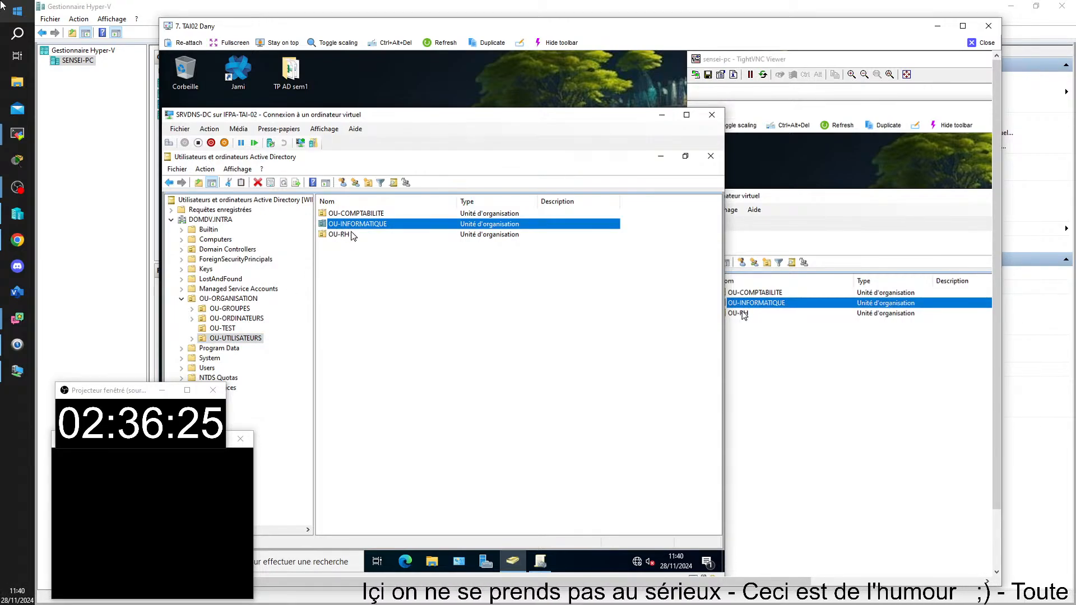
pyautogui.doubleClick(236, 338)
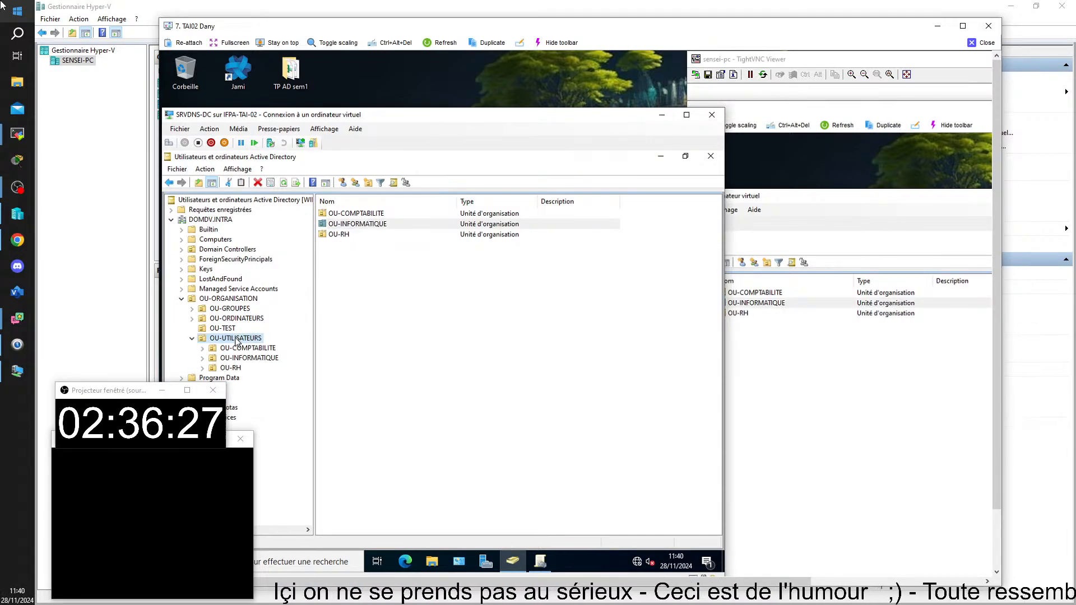
pyautogui.click(249, 359)
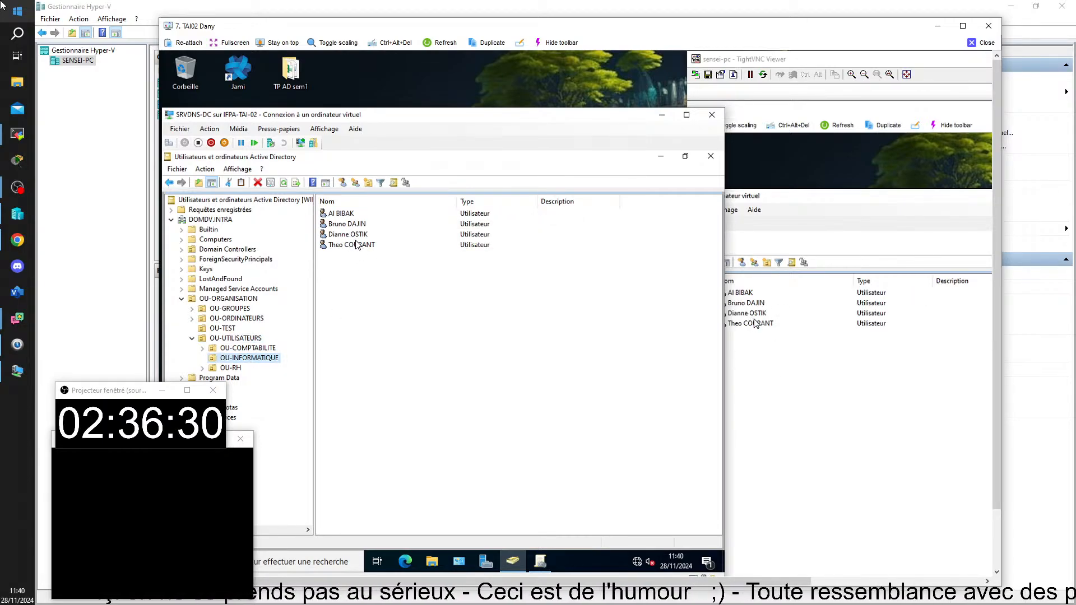
pyautogui.click(340, 225)
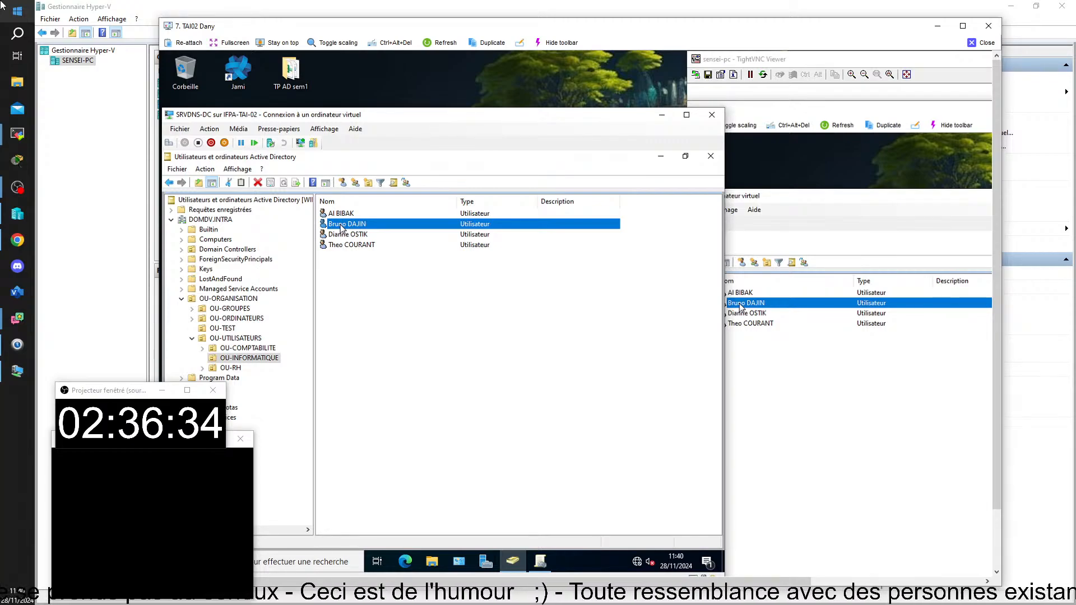
# Add the test user to the GR-Reinitialisateur de mot de passe group via Ajouter à un groupe
pyautogui.rightClick(341, 227)
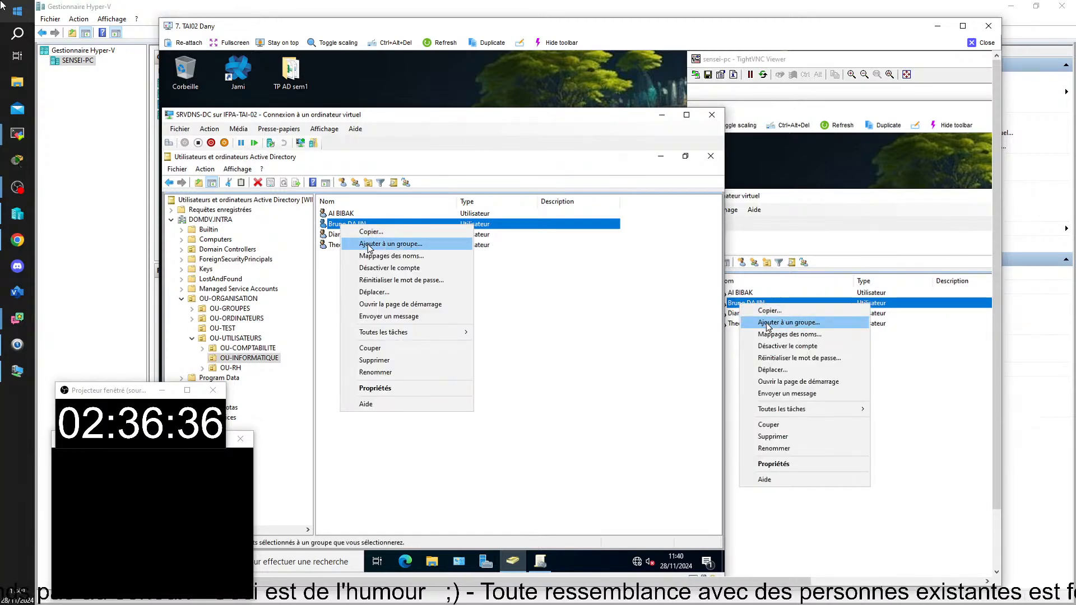
pyautogui.click(370, 245)
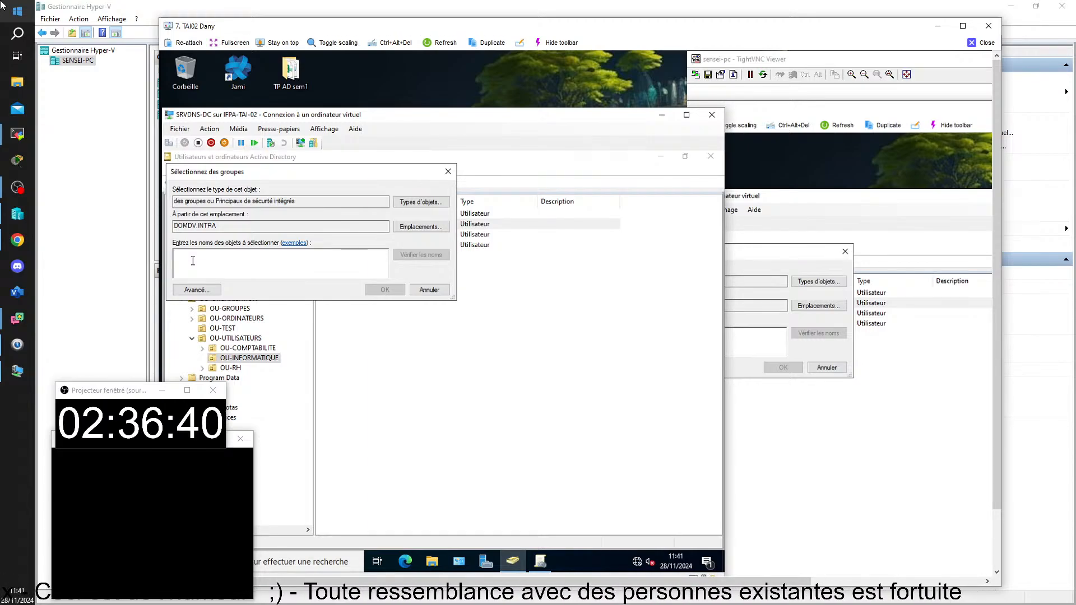
pyautogui.write('gr-')
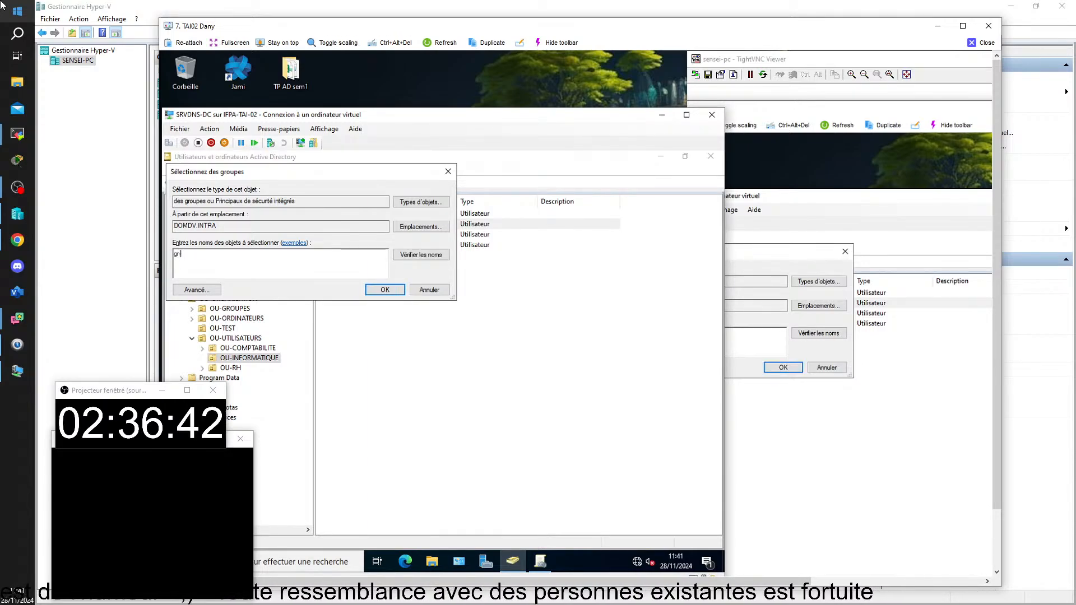
pyautogui.click(406, 256)
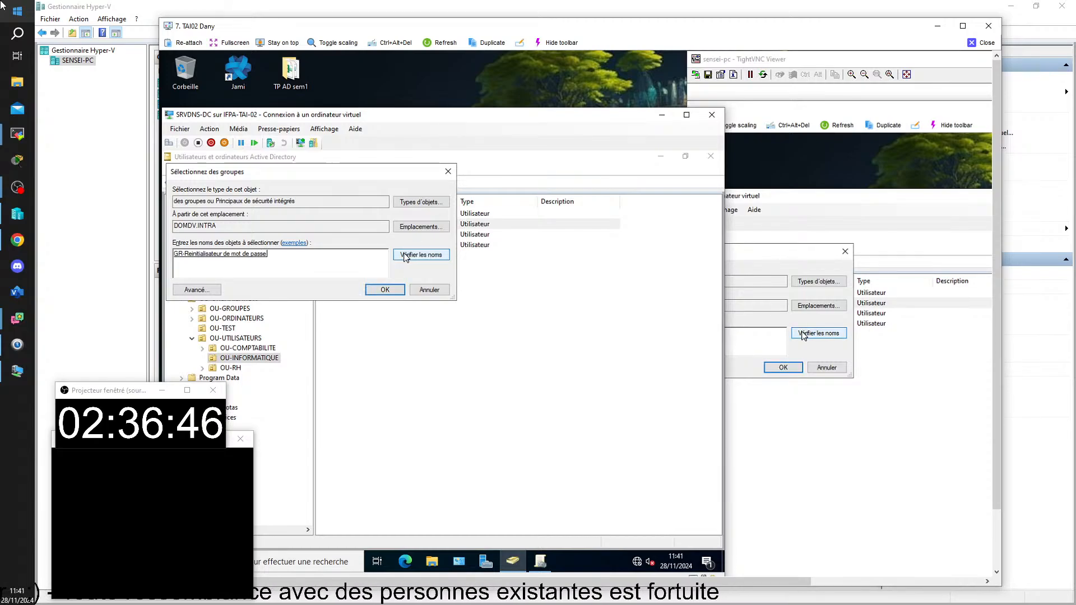
pyautogui.click(385, 290)
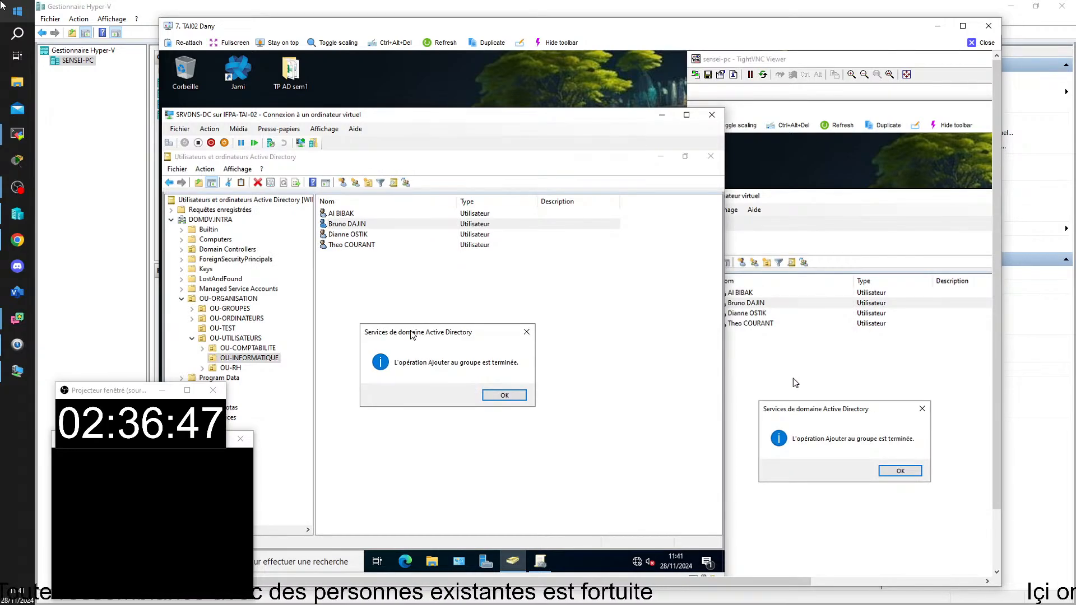
pyautogui.click(895, 472)
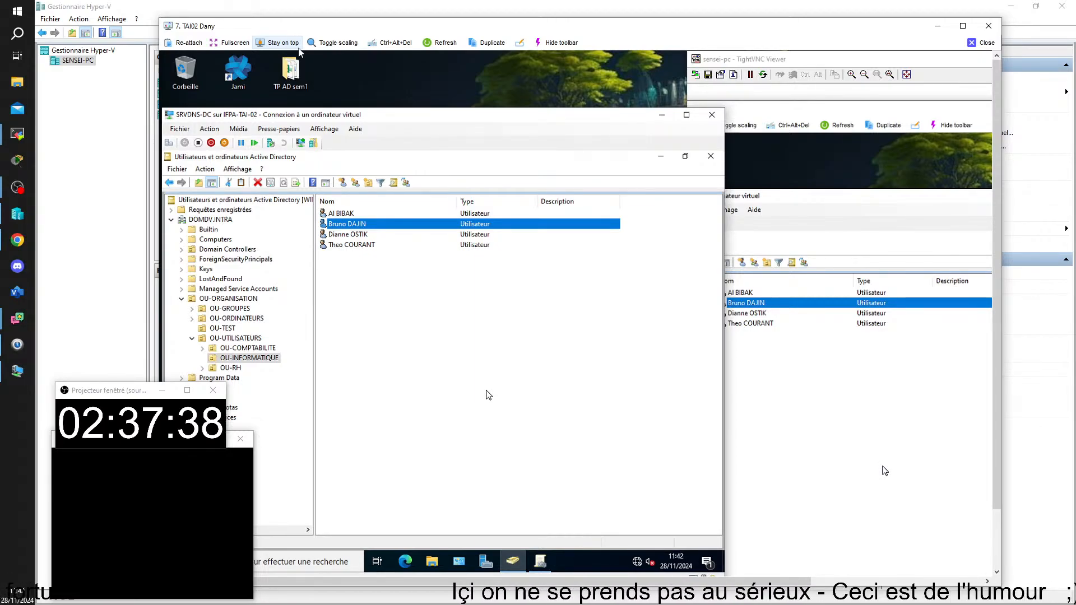
# Reselect the test user and bring up its context menu
pyautogui.rightClick(347, 227)
pyautogui.click(329, 328)
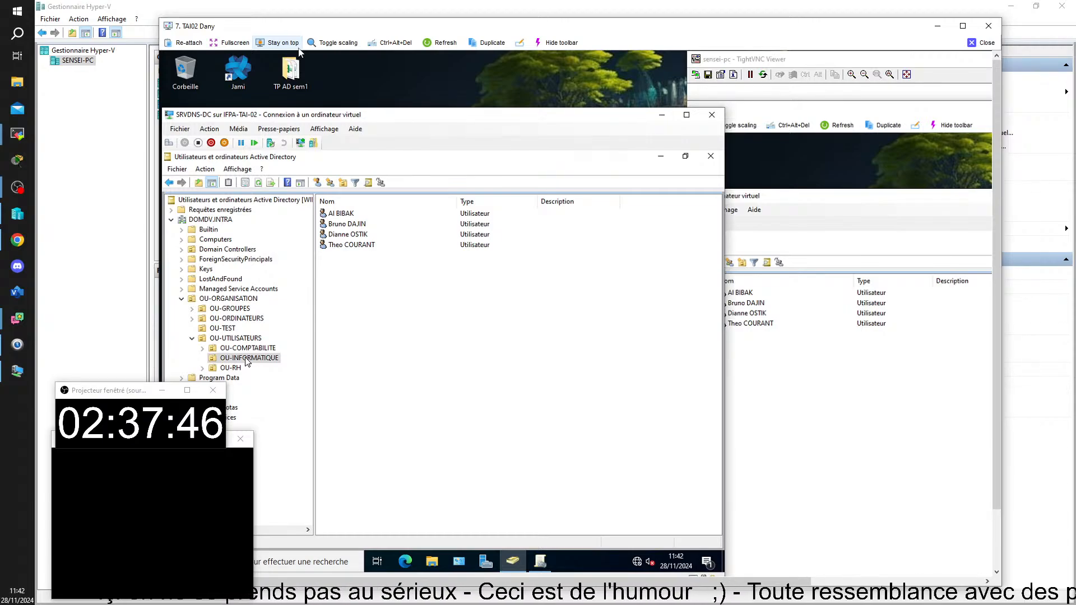
pyautogui.click(343, 226)
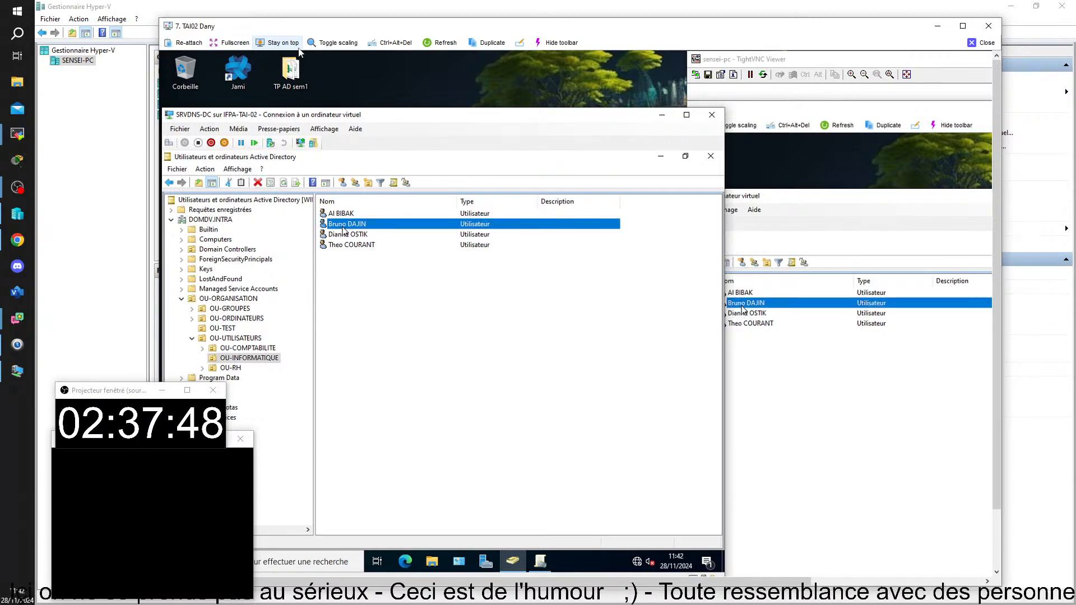
pyautogui.rightClick(344, 229)
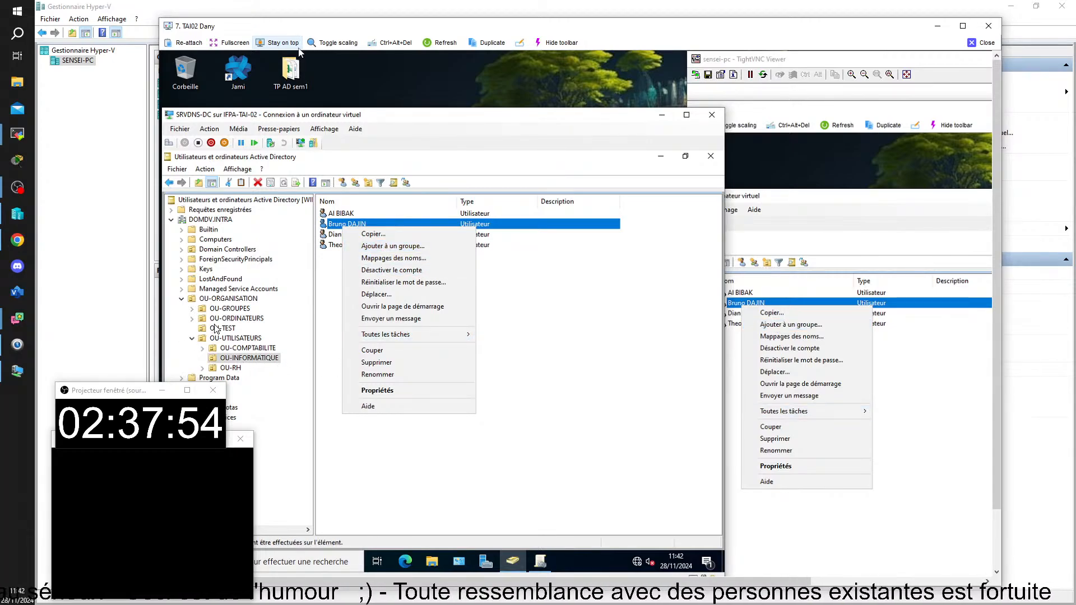
# In OU-GROUPES, check GR-Reinitialisateur de mot de passe's Membres and Membre de tabs, then close Properties
pyautogui.click(226, 309)
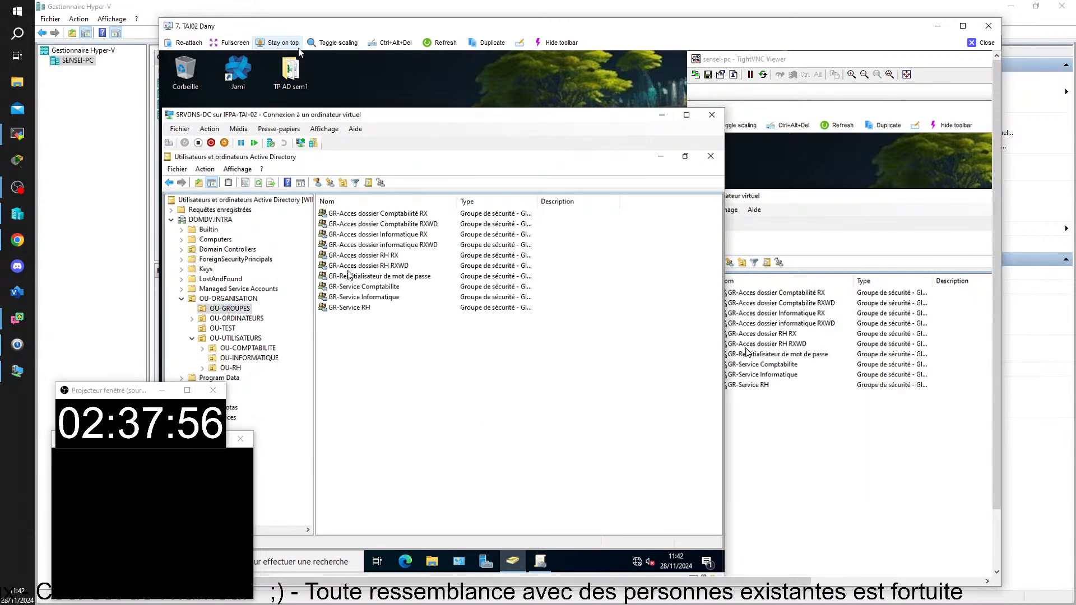
pyautogui.doubleClick(348, 276)
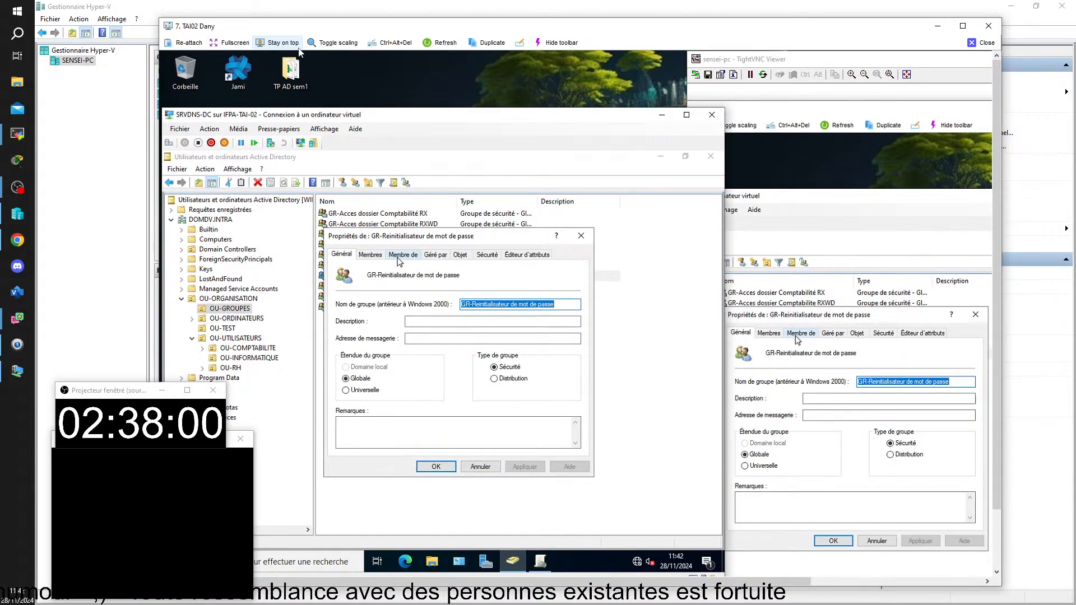
pyautogui.click(370, 255)
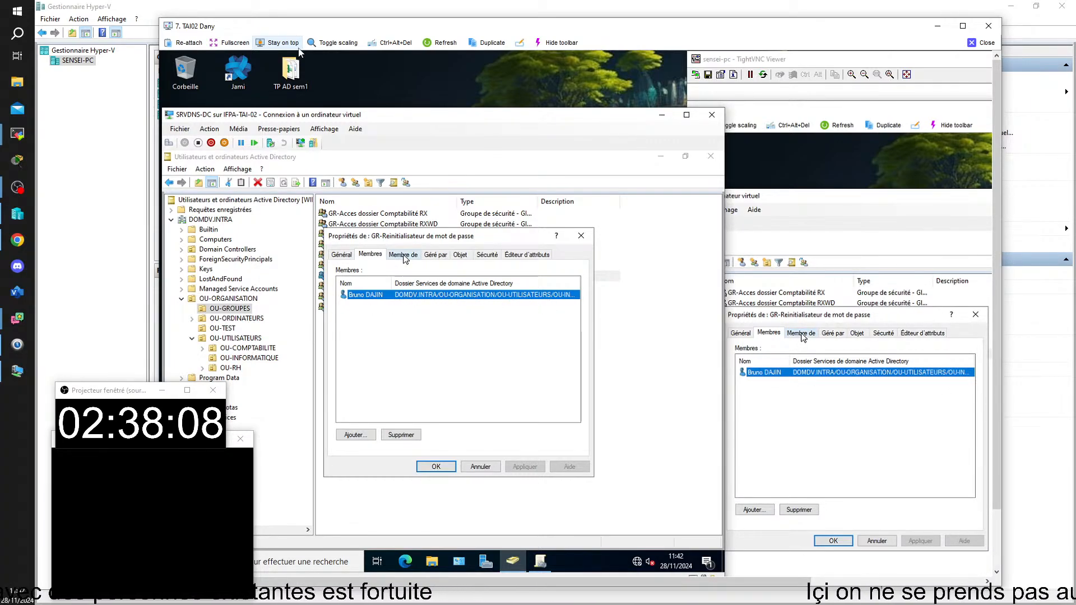
pyautogui.click(403, 256)
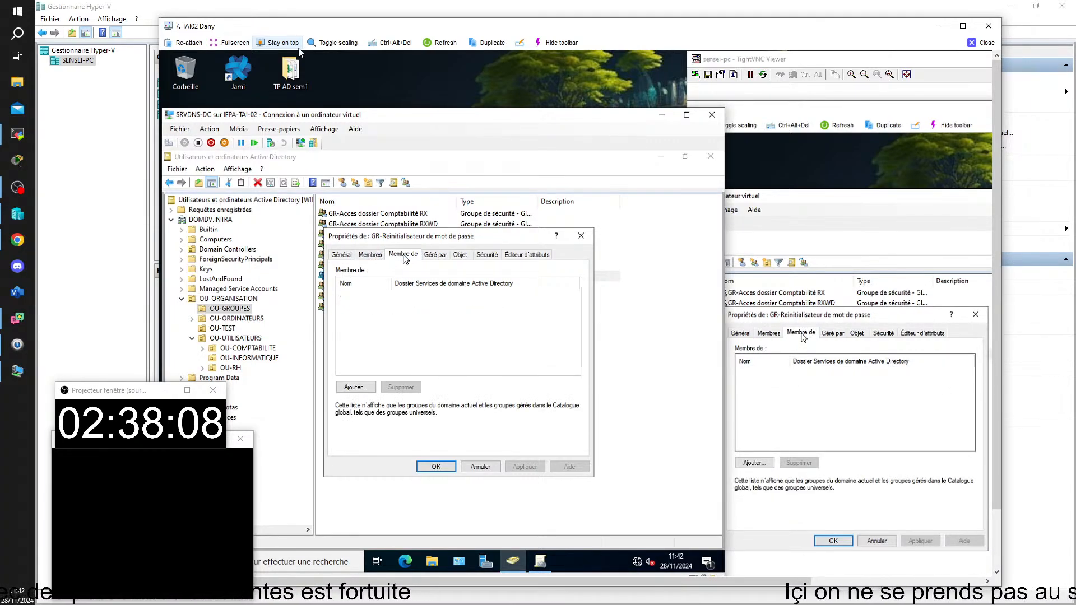
pyautogui.click(975, 316)
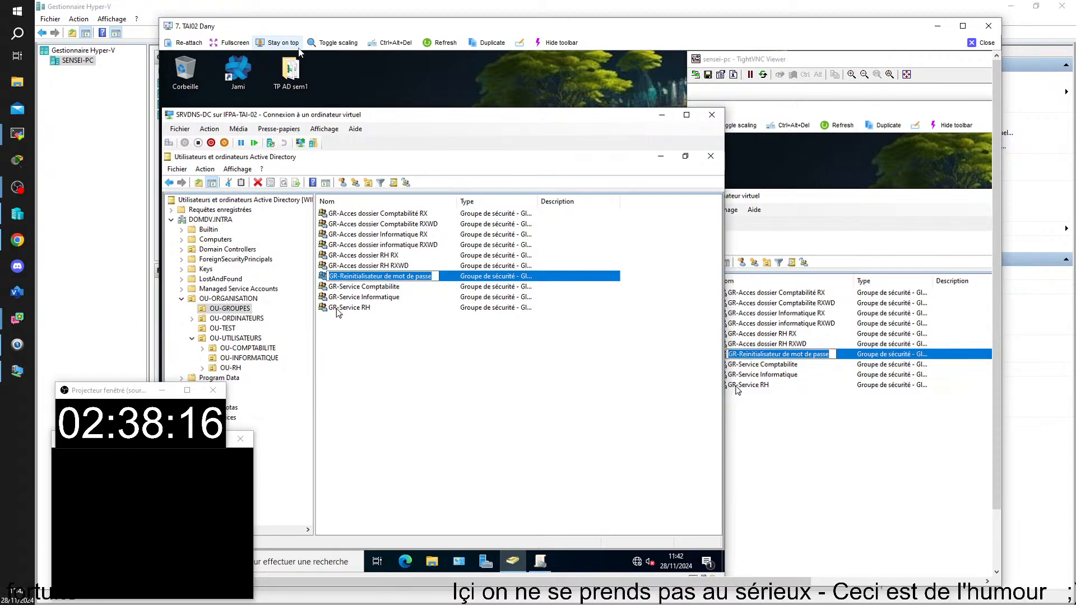
pyautogui.press('Return')
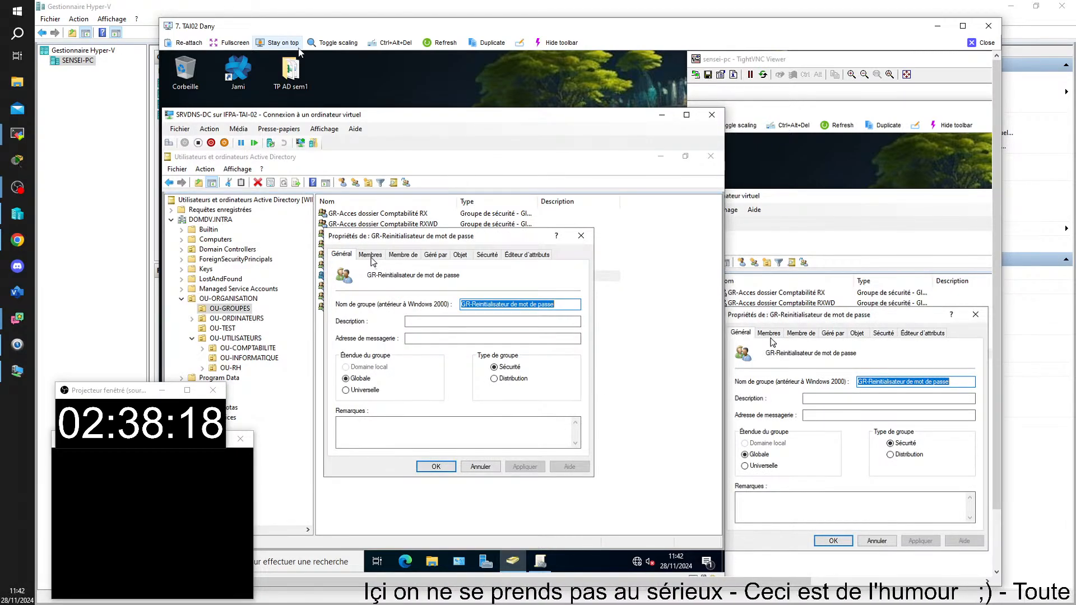
pyautogui.click(371, 255)
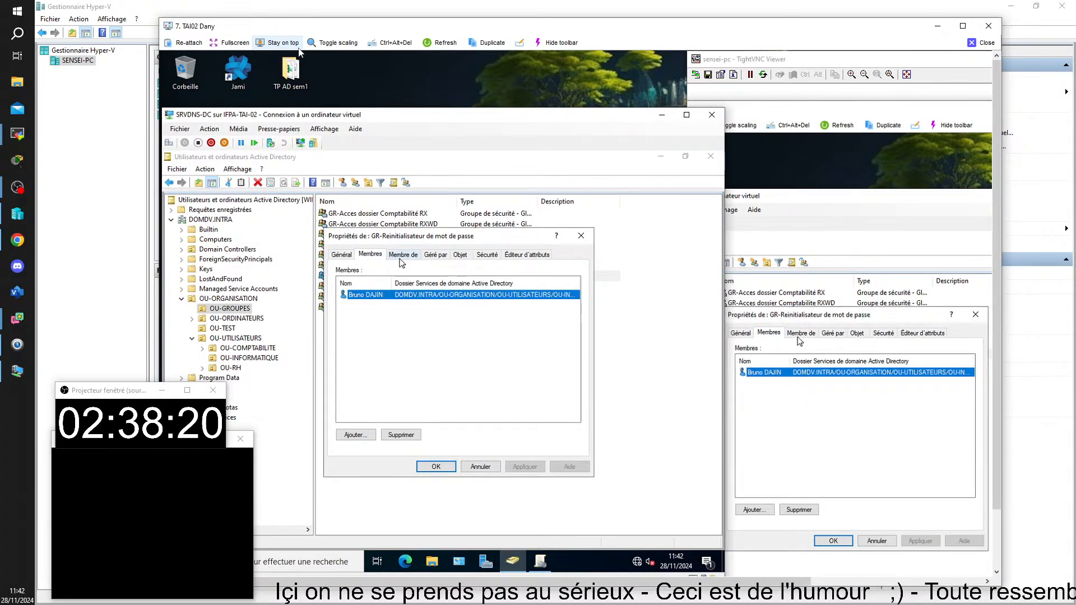
pyautogui.click(402, 255)
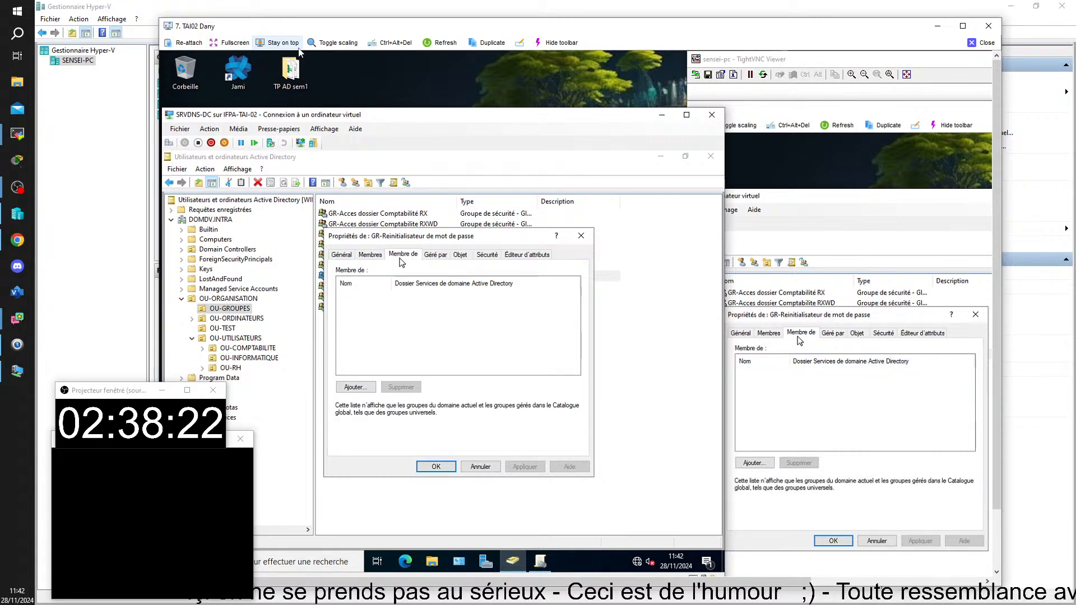
pyautogui.click(581, 236)
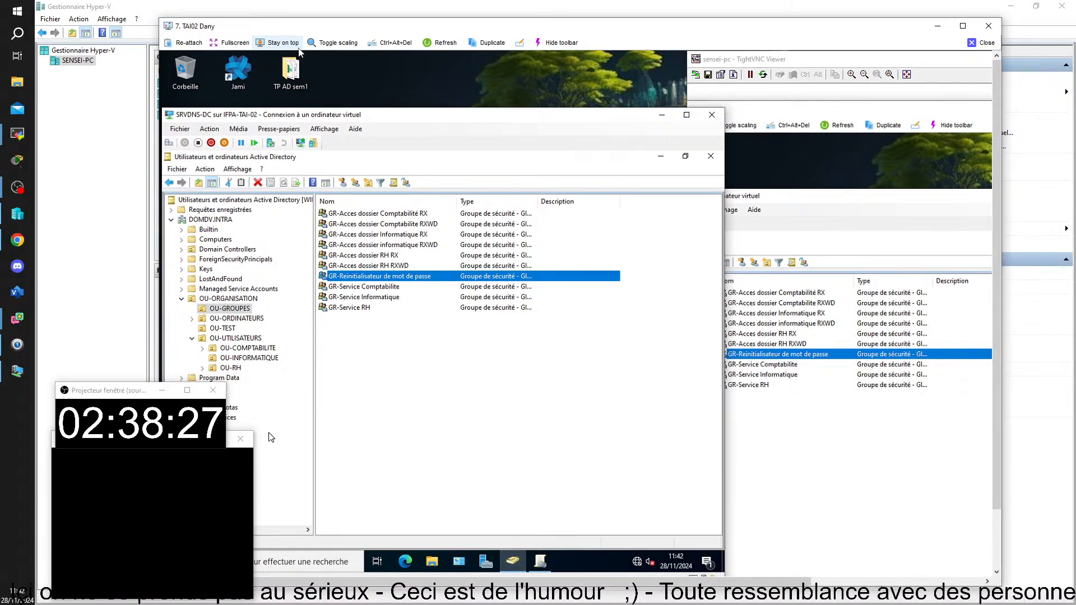
# Browse OU-COMPTABILITE, OU-INFORMATIQUE, OU-RH and OU-TEST, cancelling an accidental OU-RH rename and glancing at the test user's actions
pyautogui.click(270, 436)
pyautogui.click(246, 348)
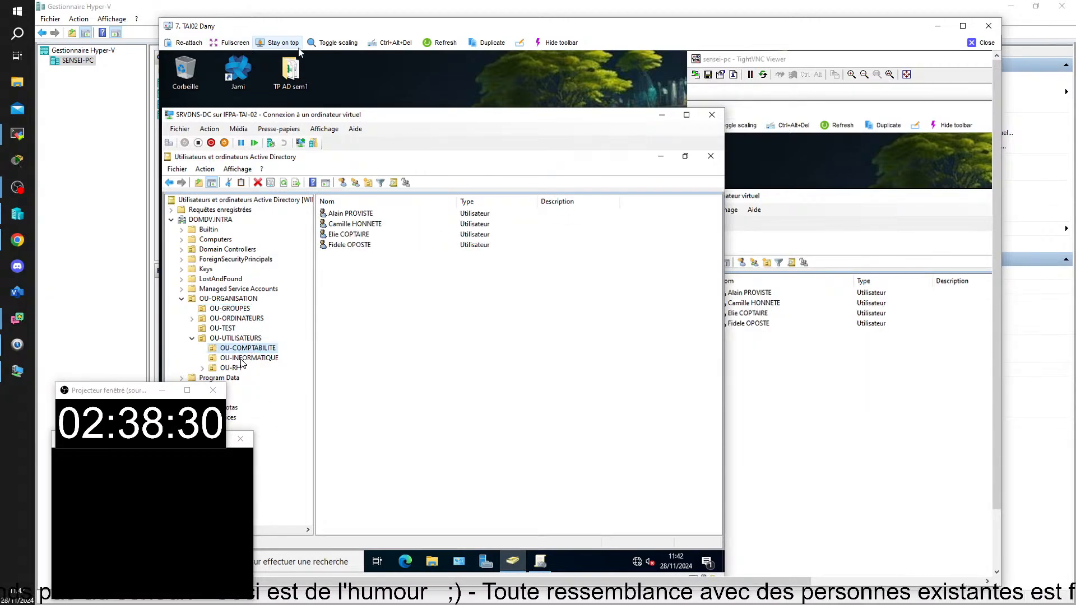
pyautogui.click(241, 360)
pyautogui.click(242, 370)
pyautogui.click(242, 370)
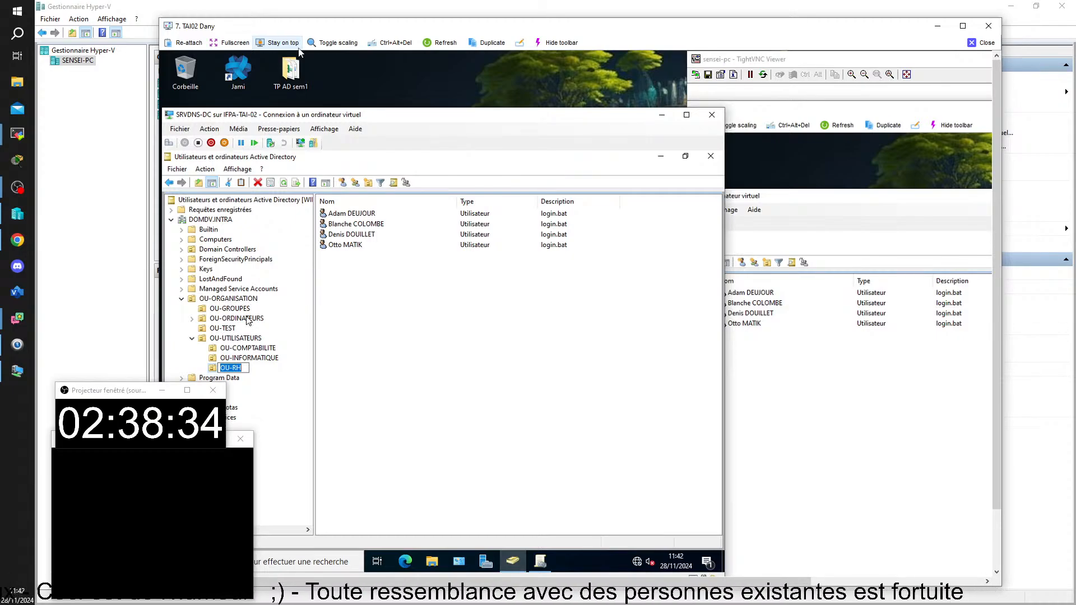
pyautogui.click(278, 392)
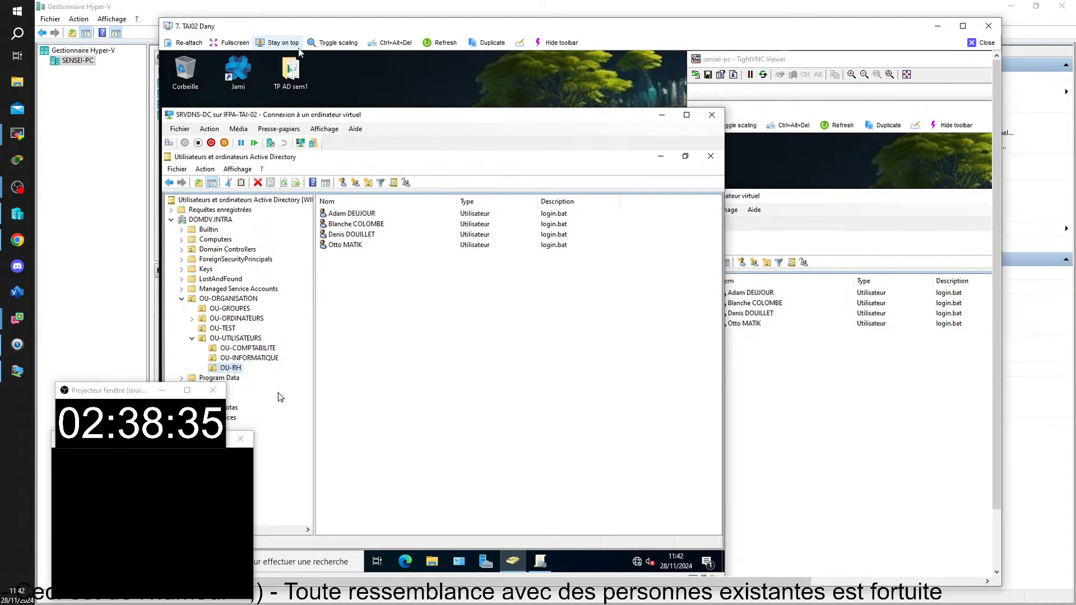
pyautogui.click(224, 331)
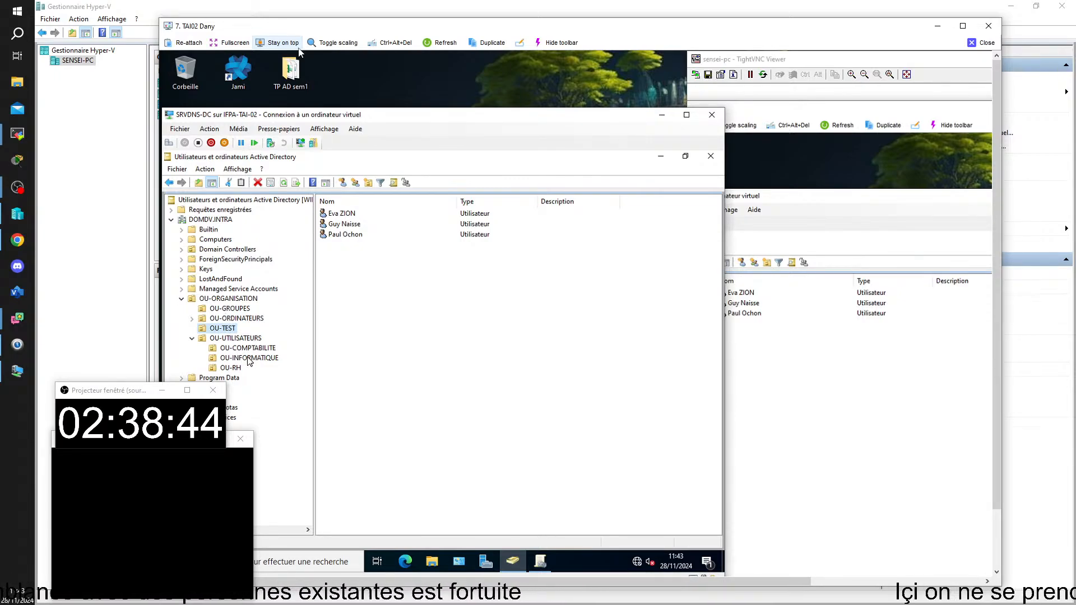
pyautogui.click(250, 358)
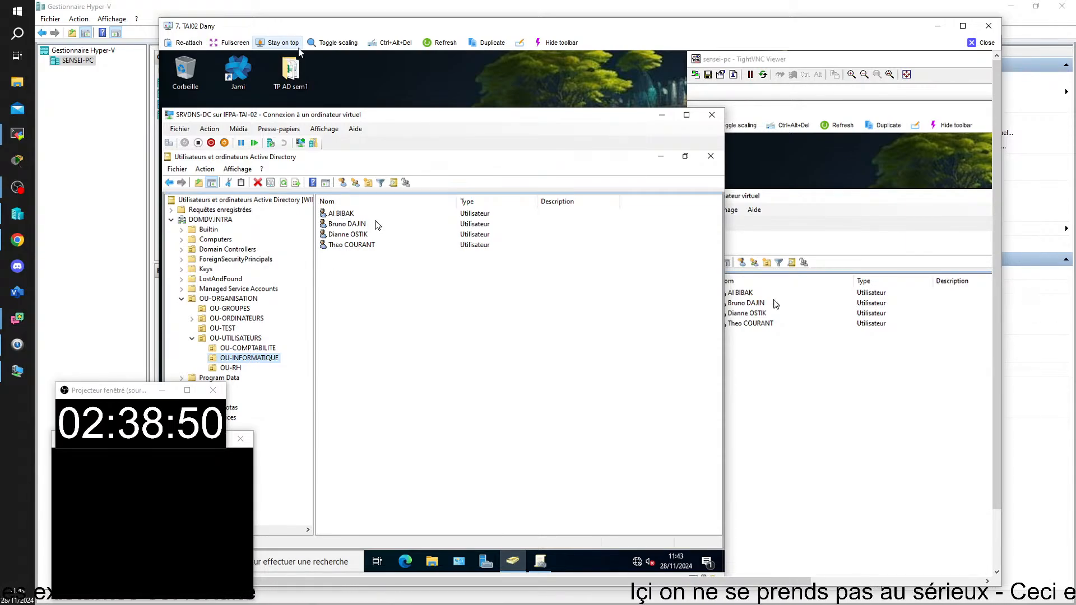
pyautogui.rightClick(344, 226)
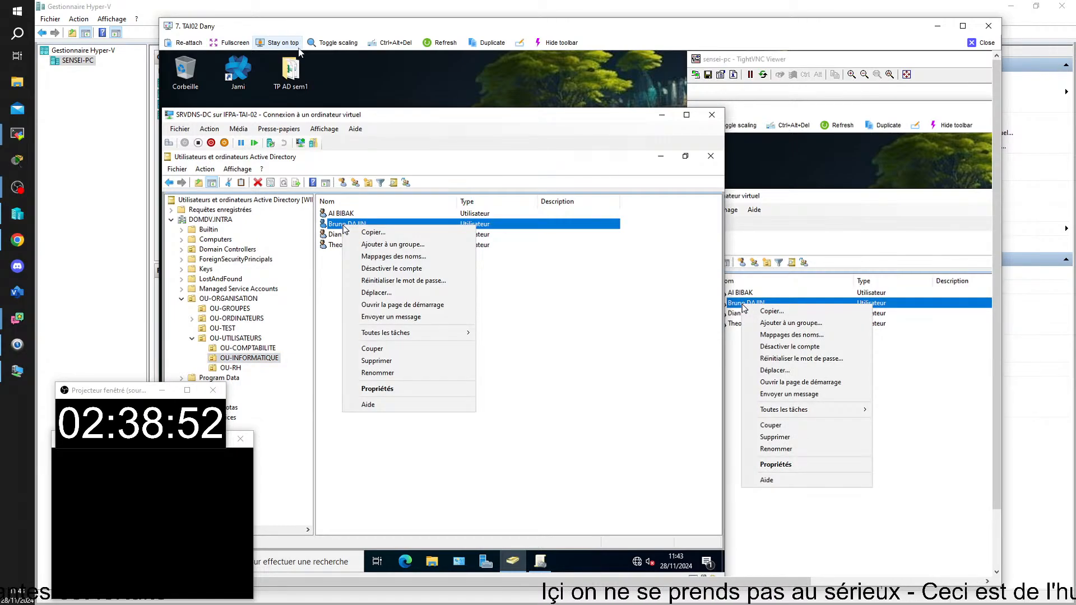
pyautogui.click(271, 419)
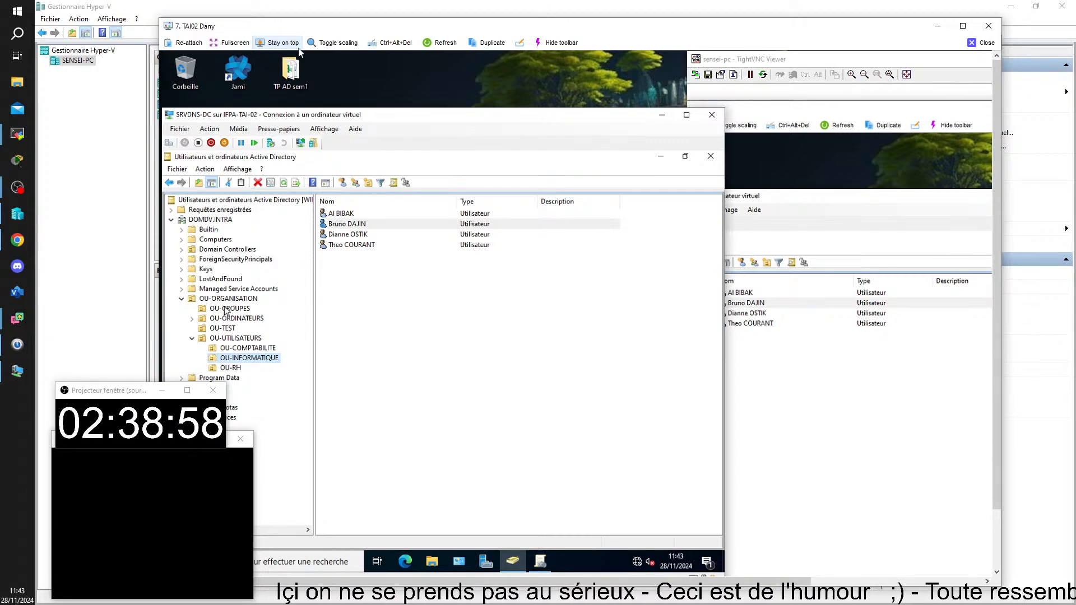
# Check GR-Reinitialisateur de mot de passe's Membres and Membre de tabs, then return to OU-INFORMATIQUE
pyautogui.click(226, 310)
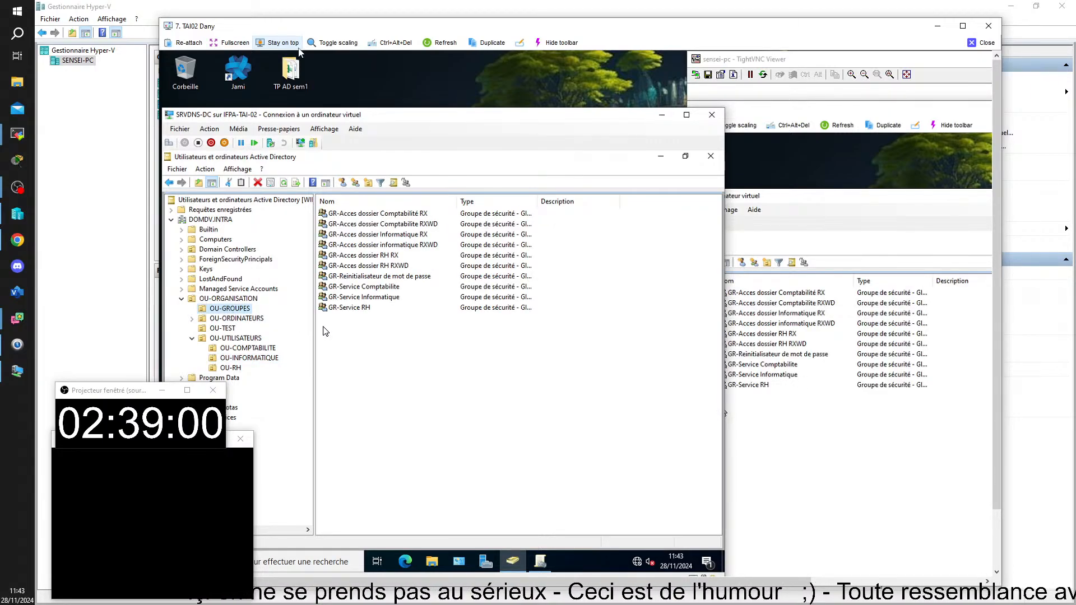
pyautogui.doubleClick(337, 277)
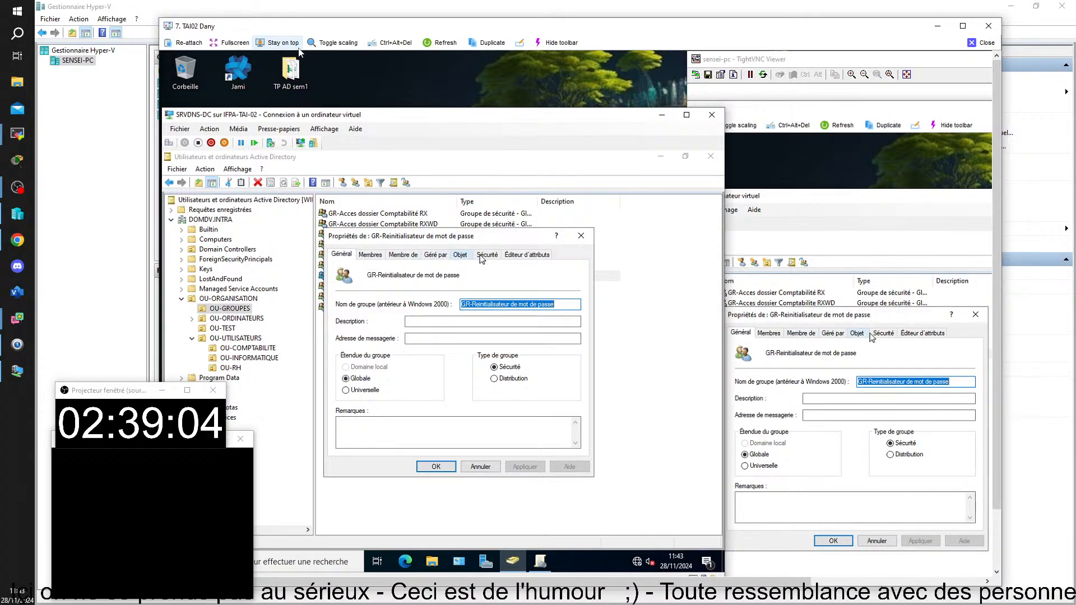
pyautogui.click(370, 255)
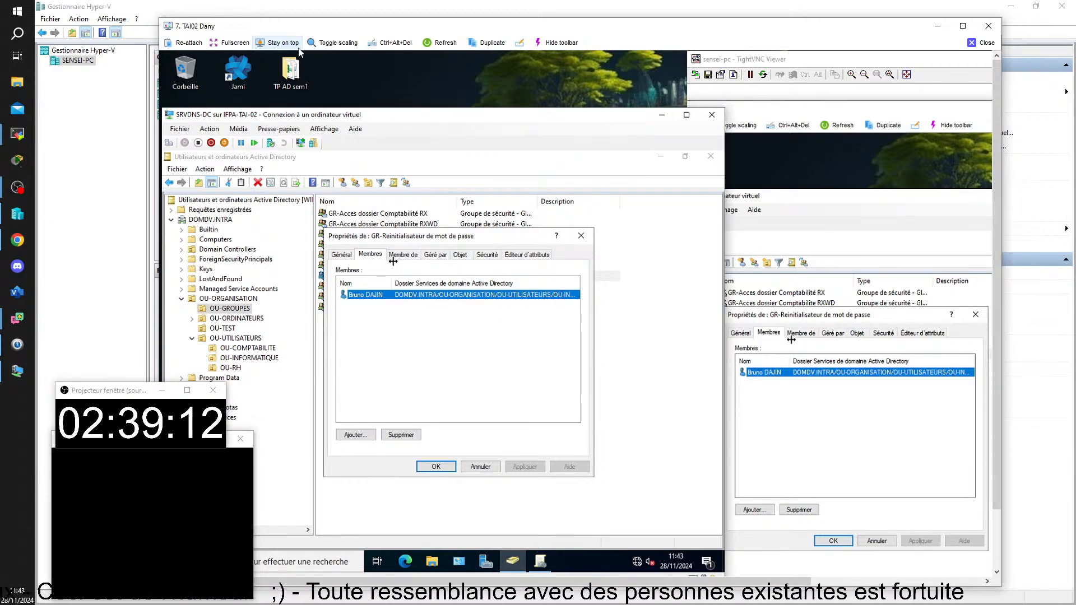
pyautogui.click(403, 255)
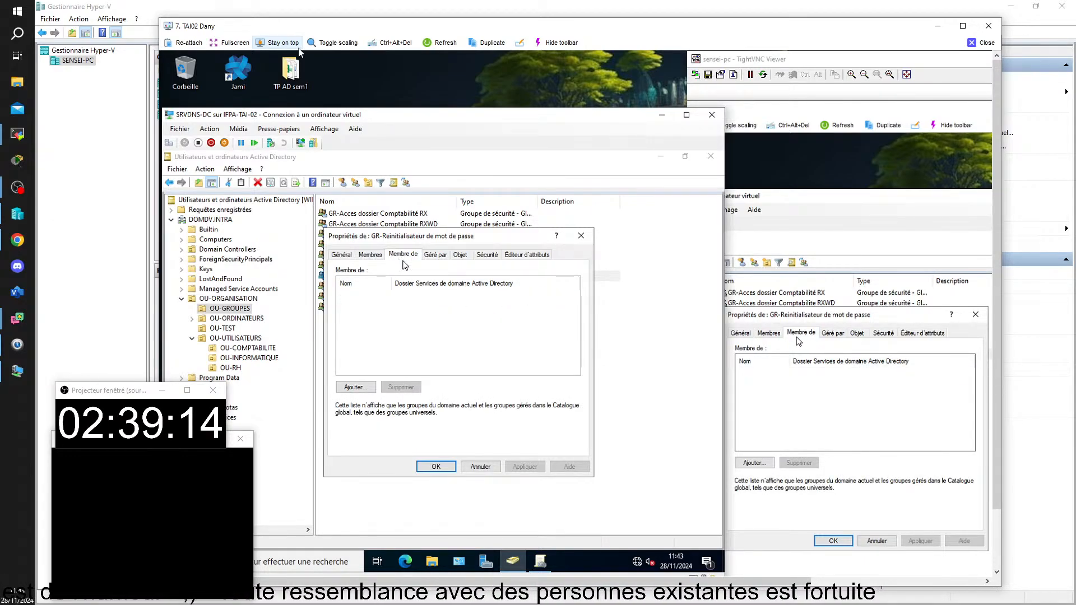
pyautogui.click(581, 236)
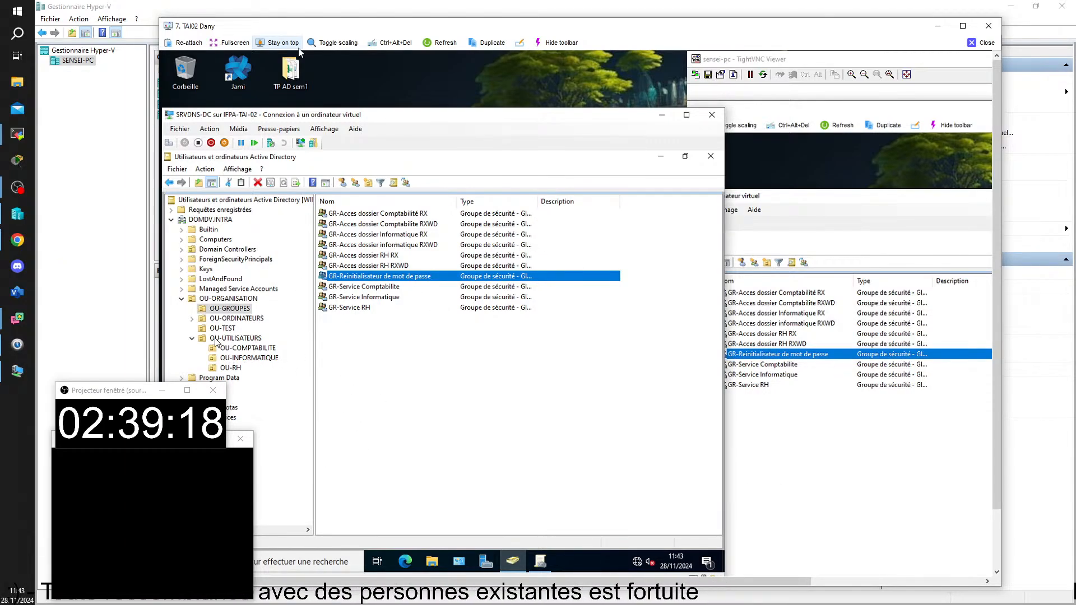
pyautogui.click(239, 359)
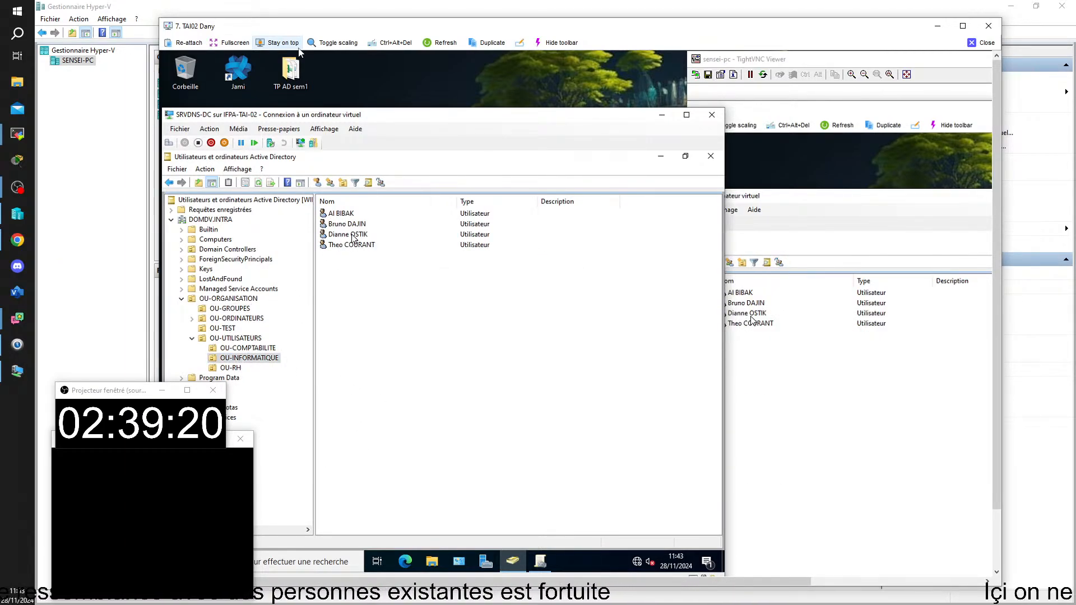
# Add the test user to GR-Reinitialisateur de mot de passe by resolving the name 'gr-re'
pyautogui.rightClick(347, 224)
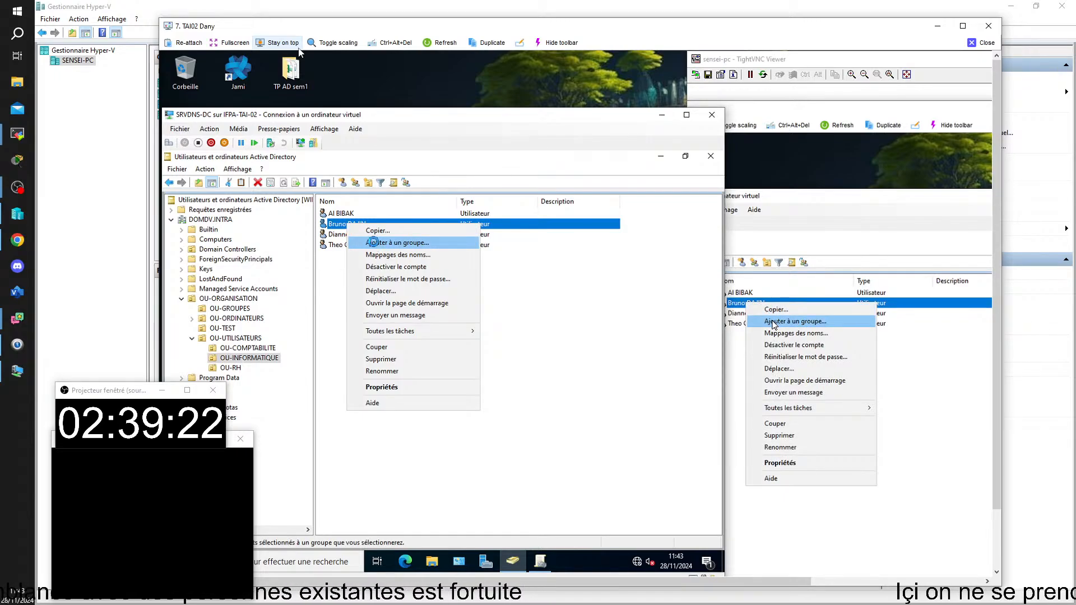
pyautogui.click(374, 243)
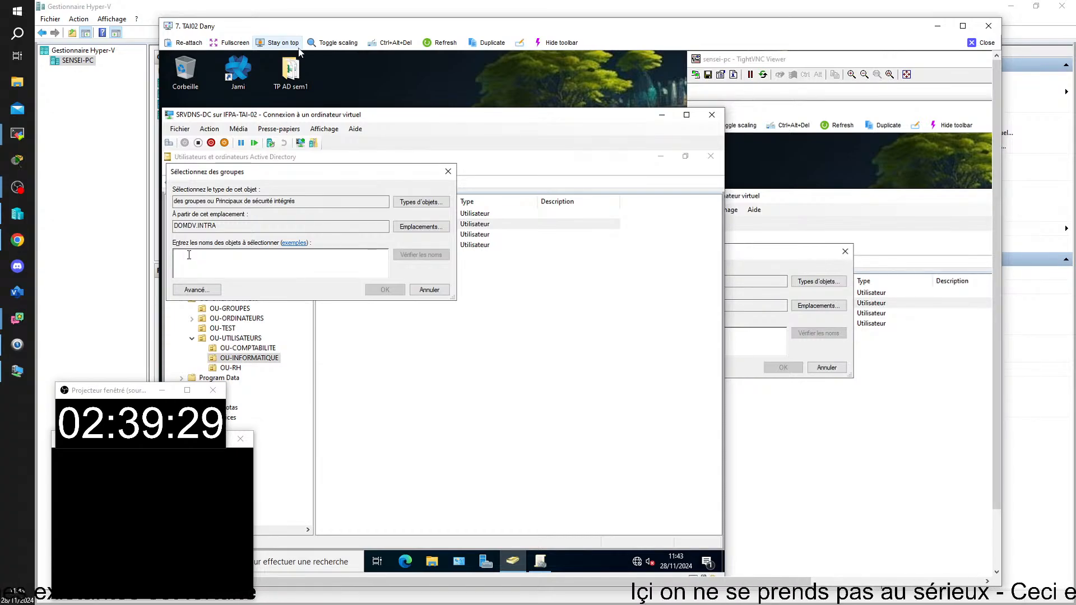
pyautogui.write('gr')
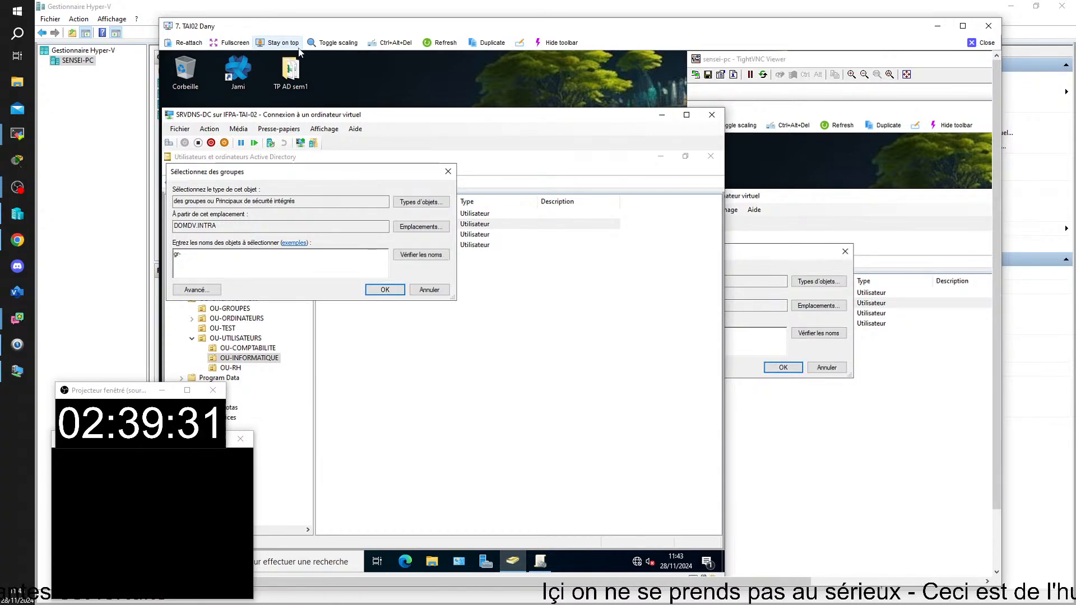
pyautogui.write('-re')
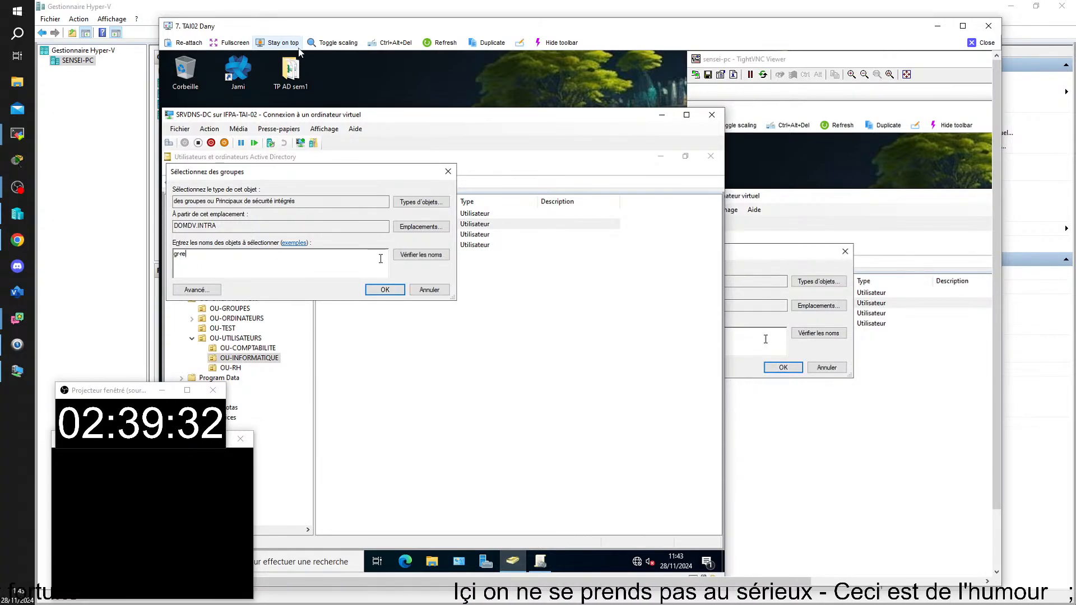
pyautogui.click(407, 258)
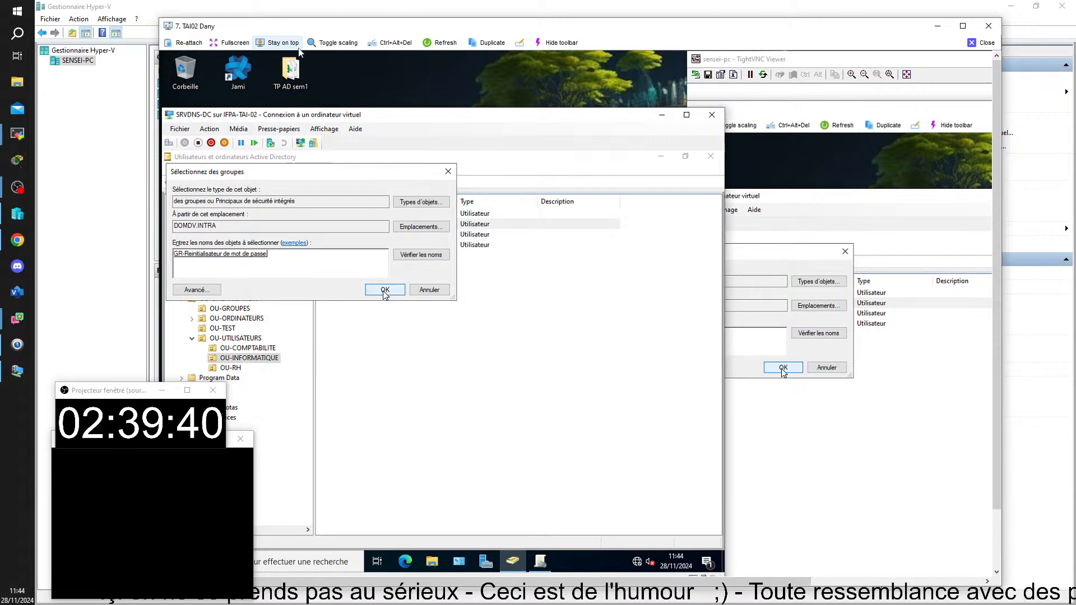
pyautogui.click(385, 290)
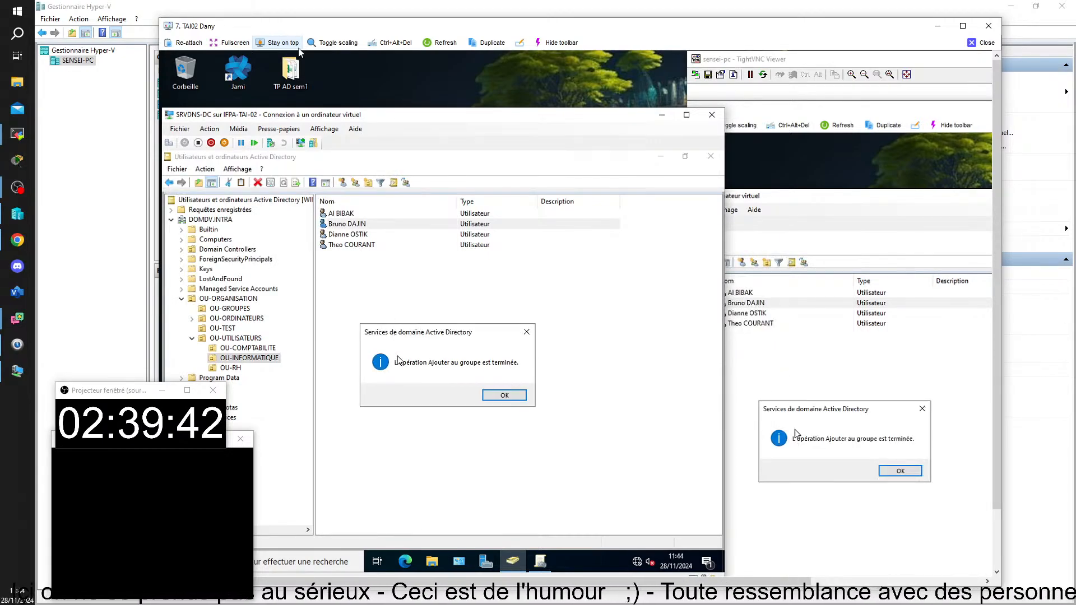
pyautogui.click(527, 333)
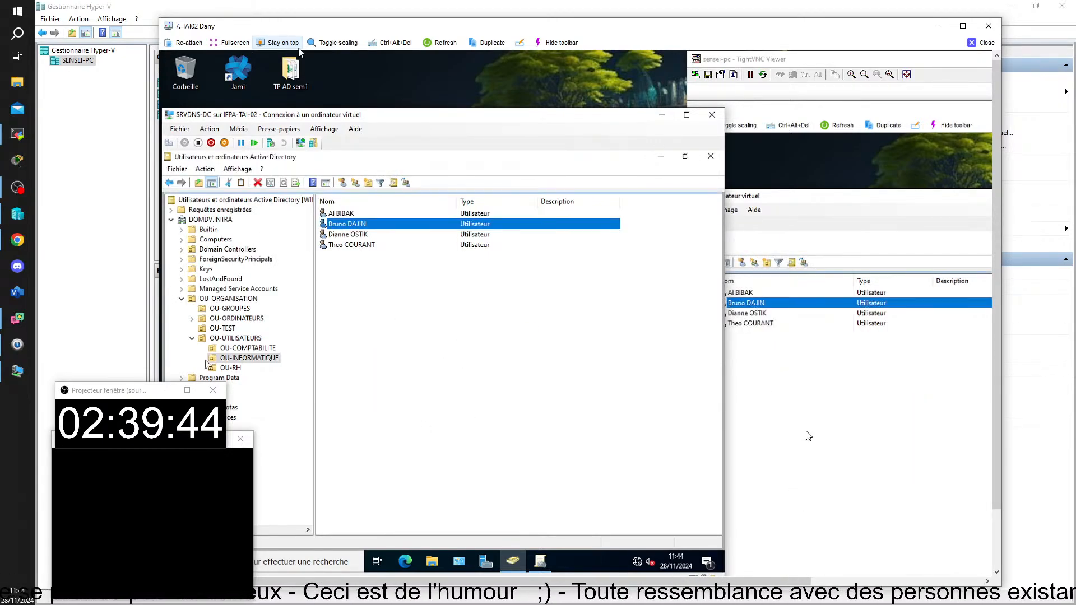
# Reopen the test user's action menu, dismiss it, and clear the user list selection
pyautogui.rightClick(361, 227)
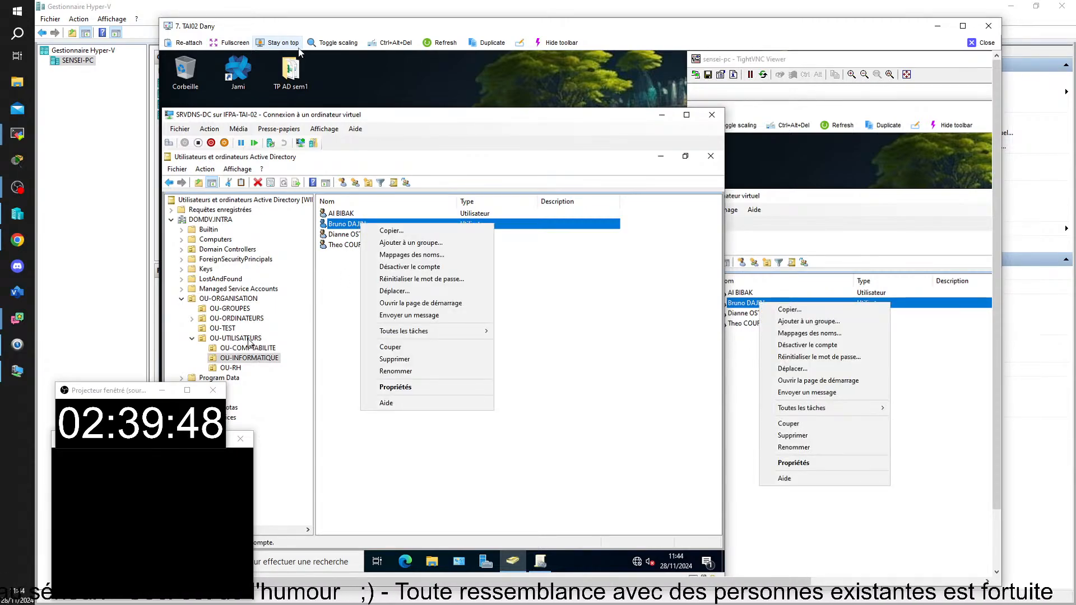
pyautogui.click(329, 424)
pyautogui.click(328, 424)
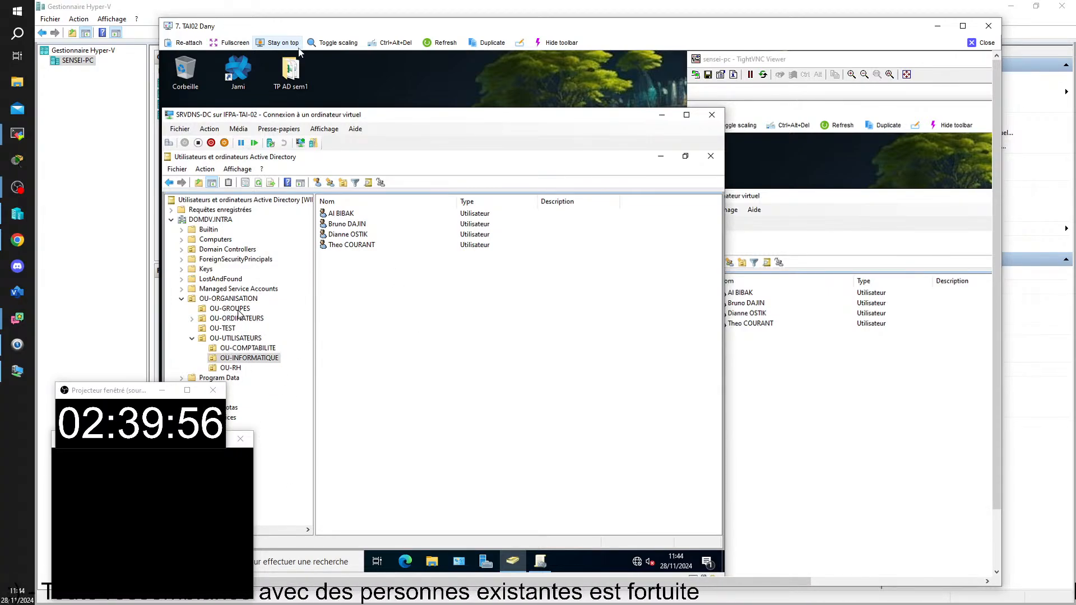
# Verify in OU-GROUPES that the test user now appears on GR-Reinitialisateur de mot de passe's Membres tab
pyautogui.click(238, 309)
pyautogui.doubleClick(373, 278)
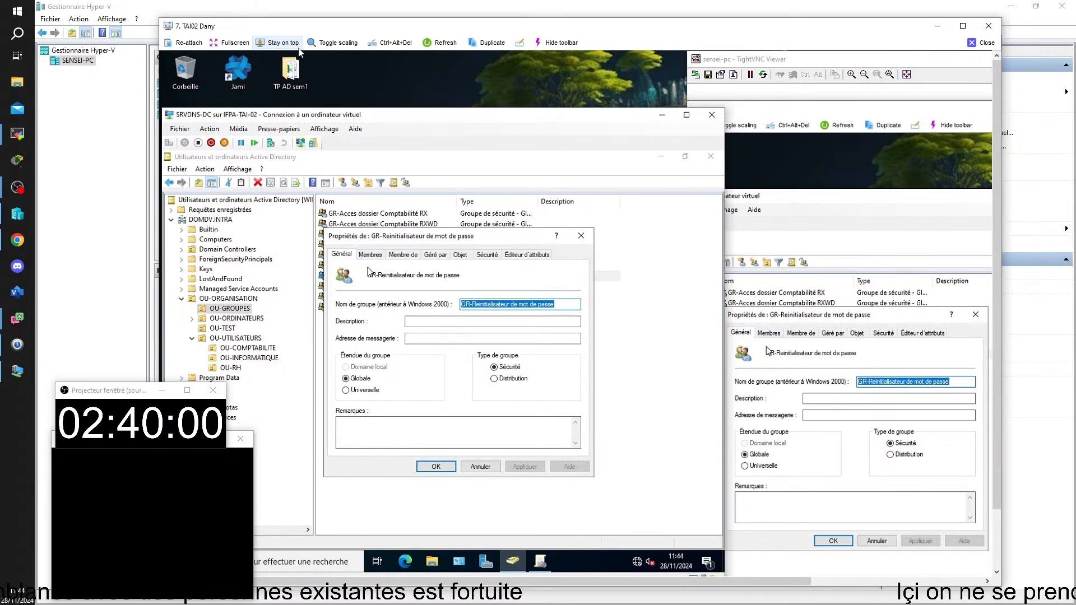
pyautogui.click(369, 255)
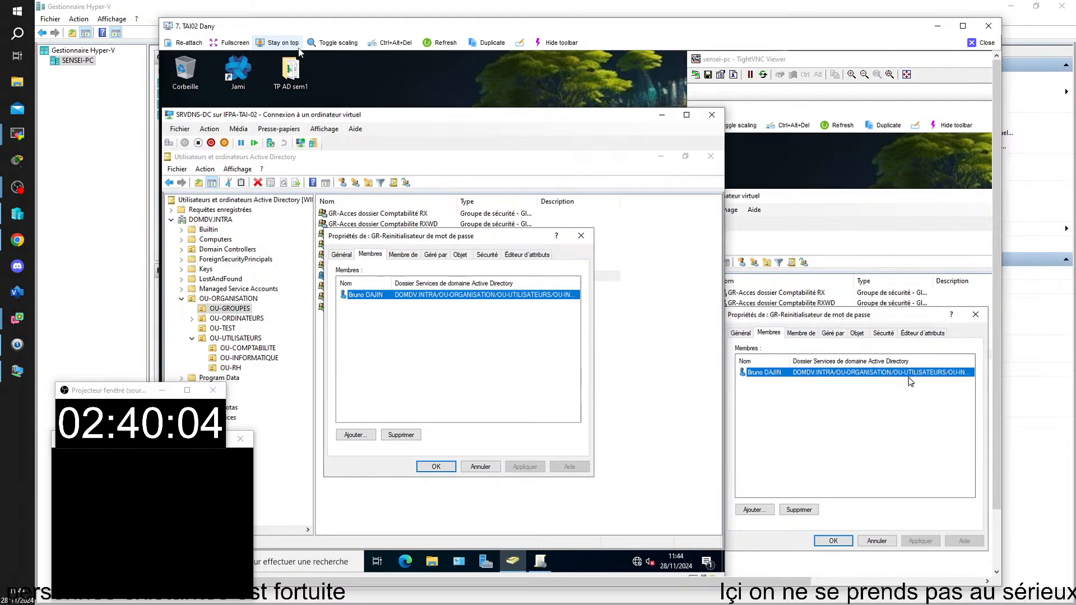
pyautogui.click(434, 467)
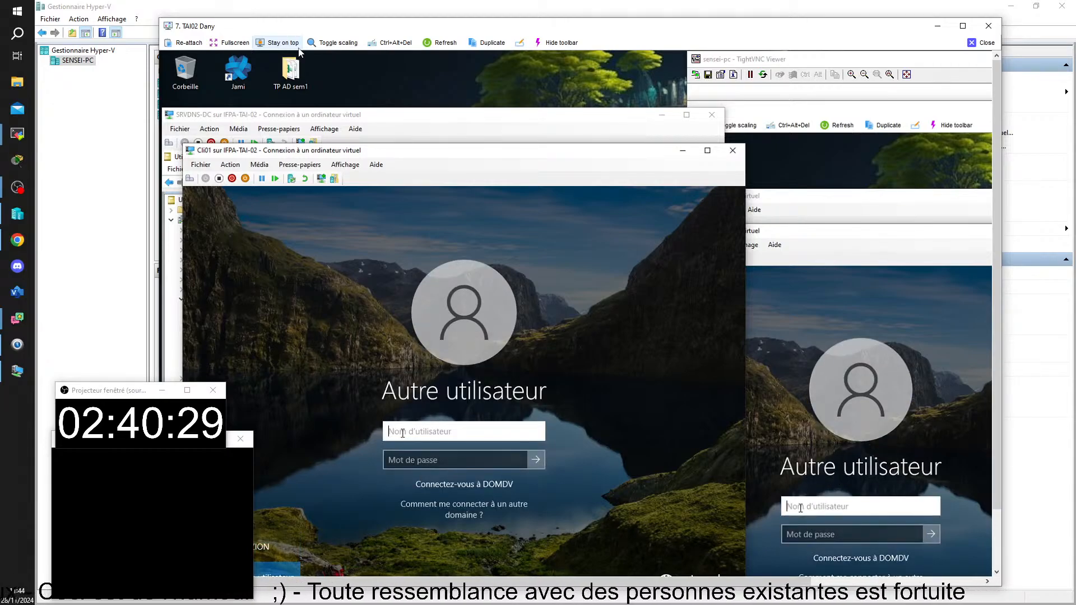
# Sign in to Cli01 with the test user's username and password, then close the remote classroom viewer
pyautogui.write('bru')
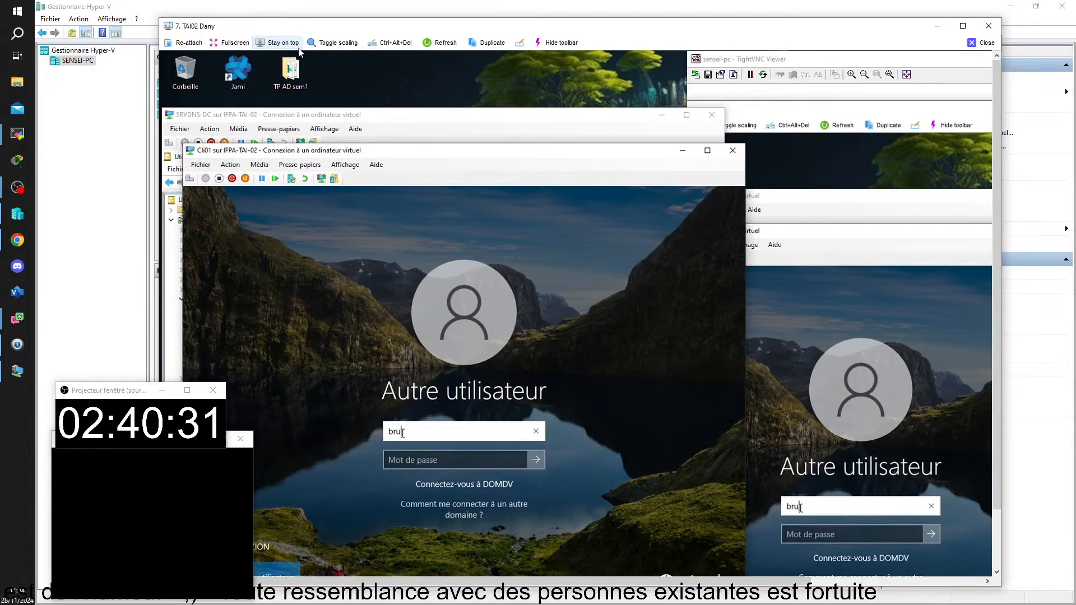
pyautogui.write('ajin')
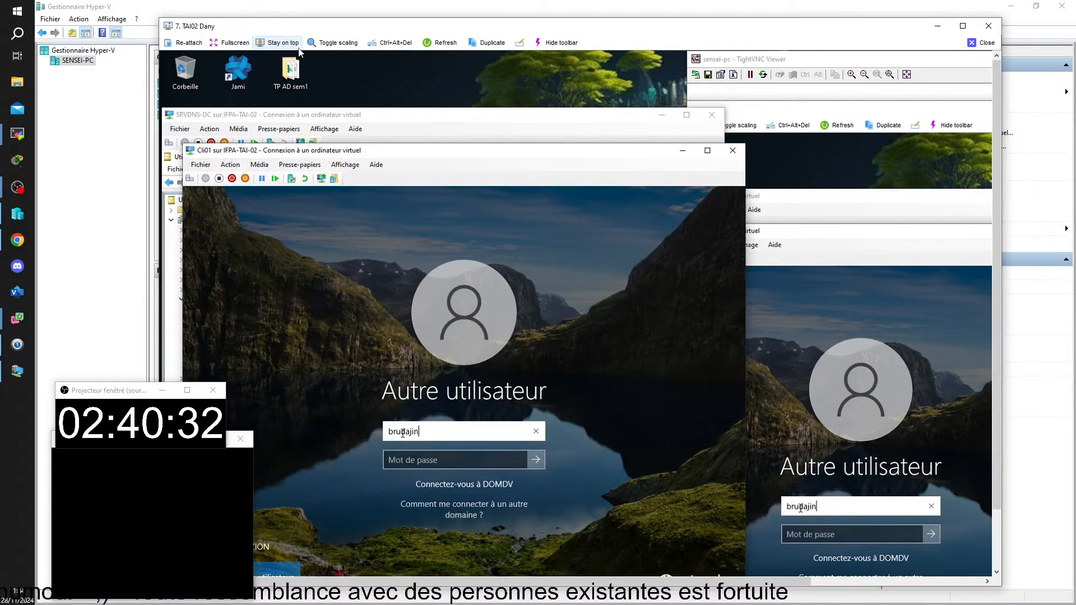
pyautogui.click(498, 459)
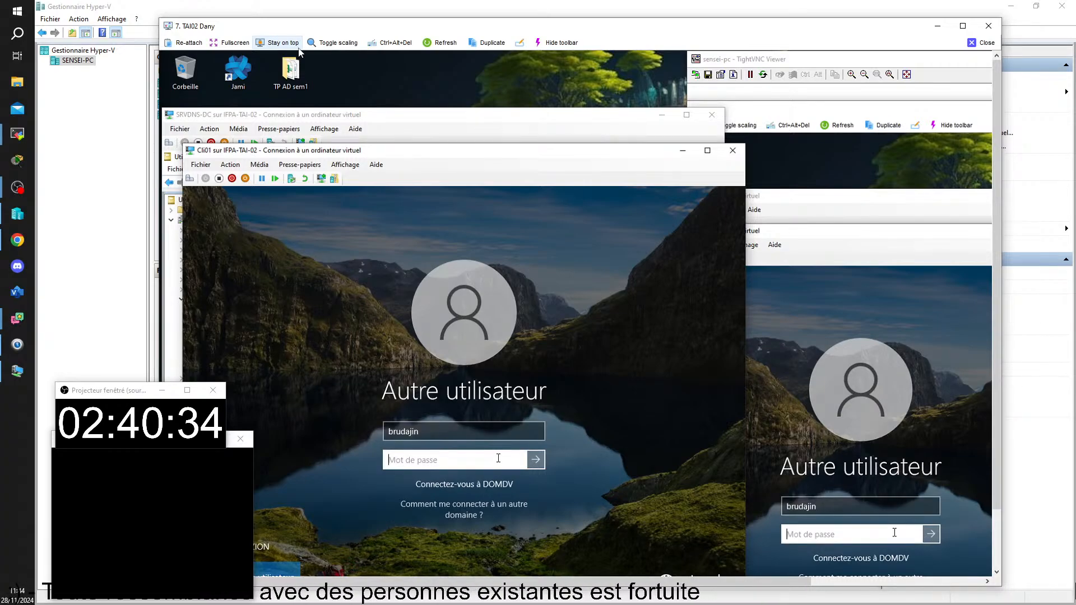
pyautogui.write('••')
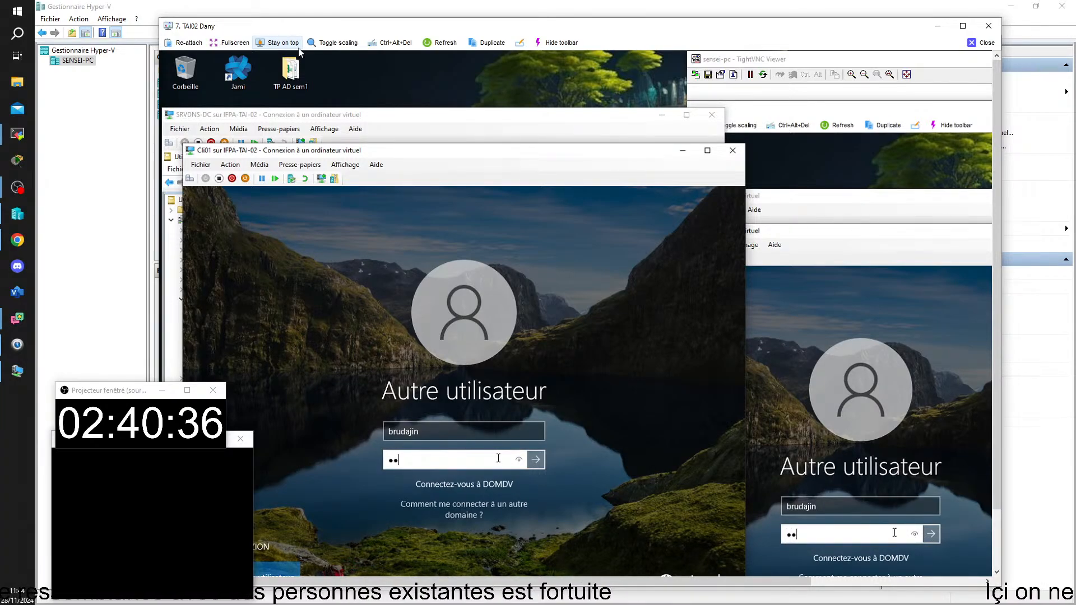
pyautogui.write('•••••')
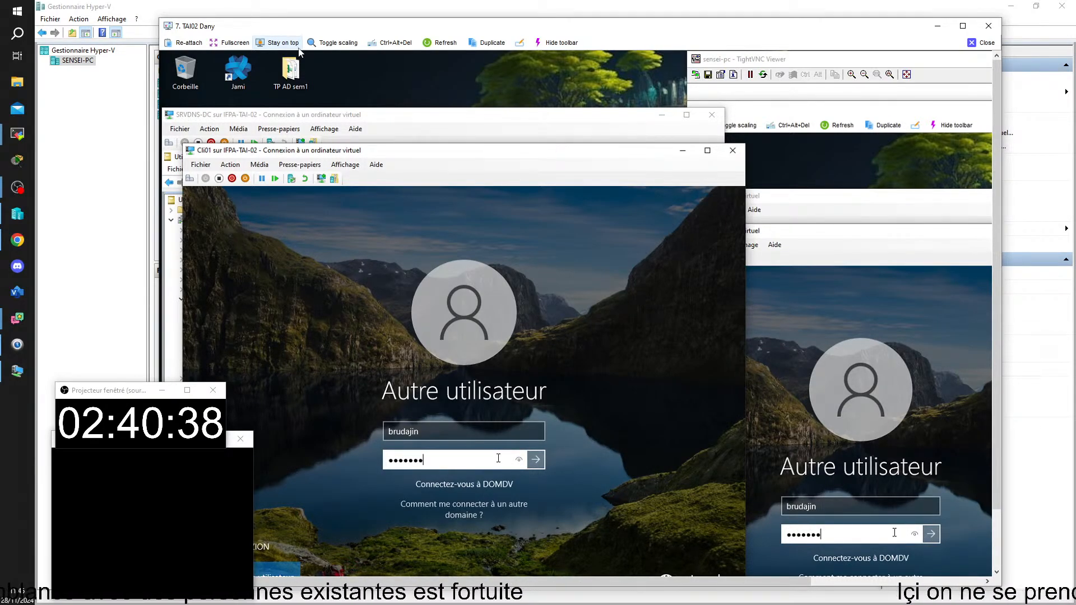
pyautogui.press('Return')
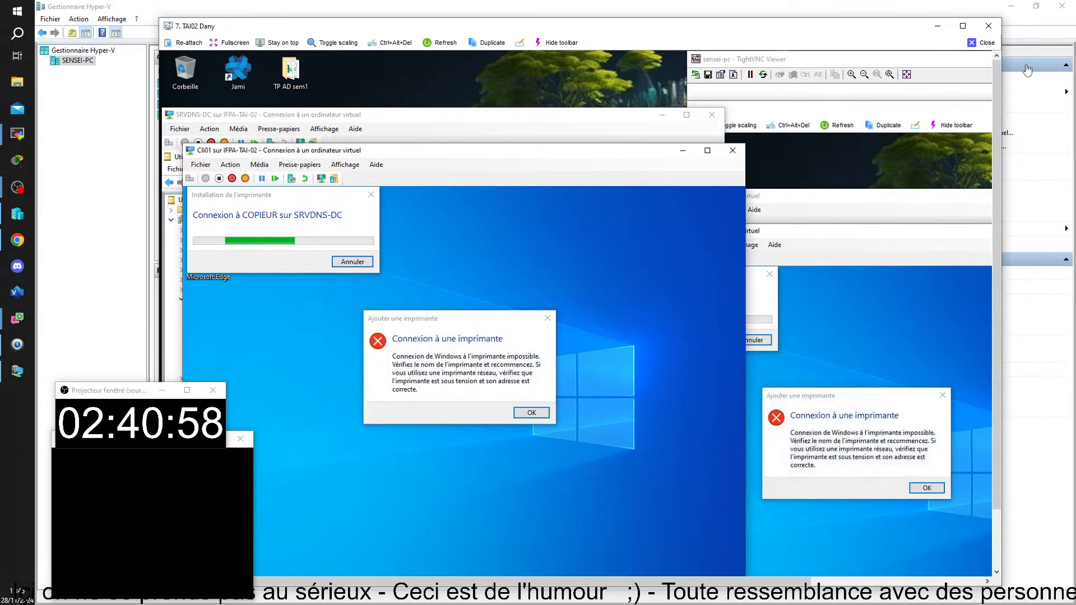
pyautogui.click(984, 43)
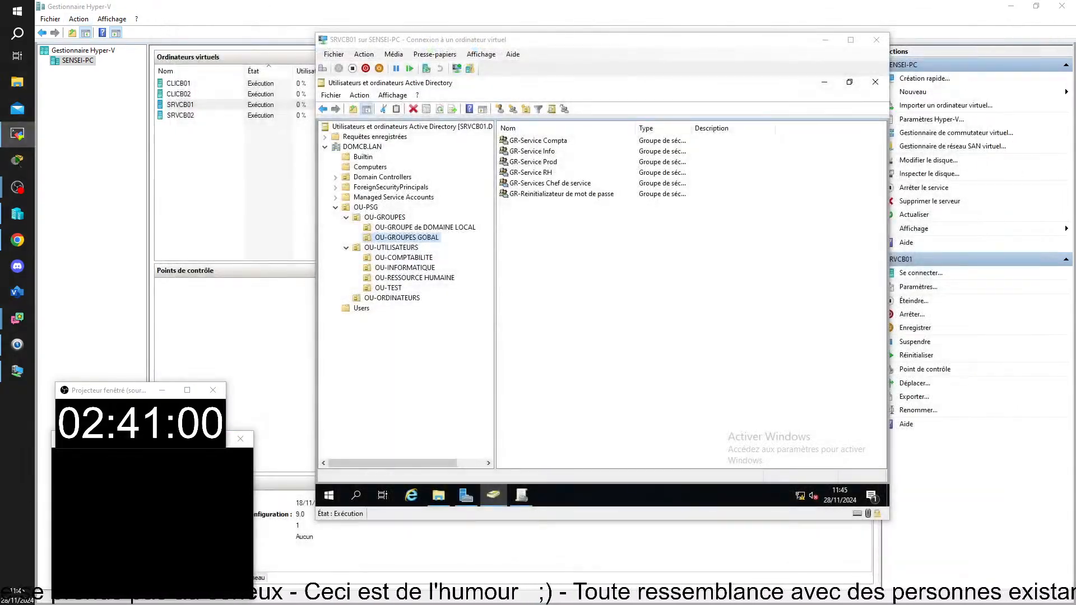
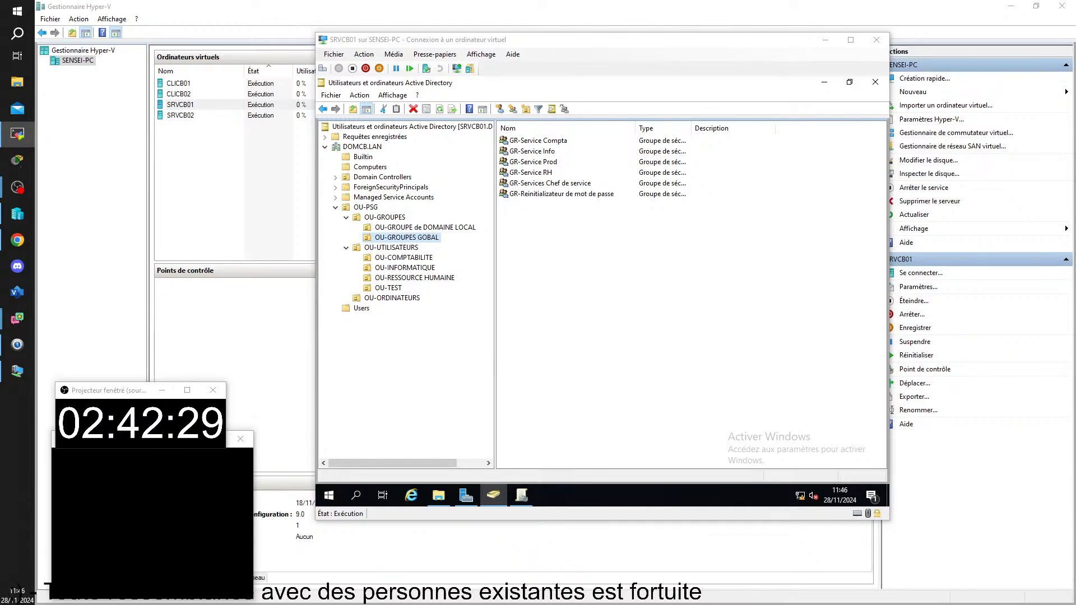
# Bring up the student's remote view and scroll the gpresult /r output to review the user's security groups
pyautogui.moveTo(1075, 336); pyautogui.dragTo(540, 61)
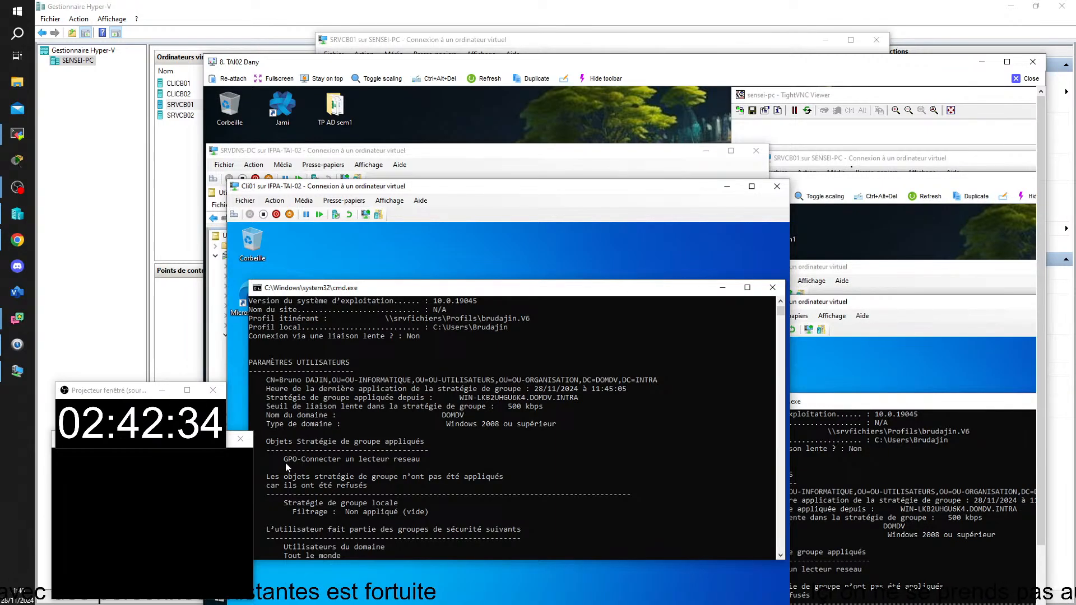
pyautogui.moveTo(1041, 164); pyautogui.dragTo(1031, 301)
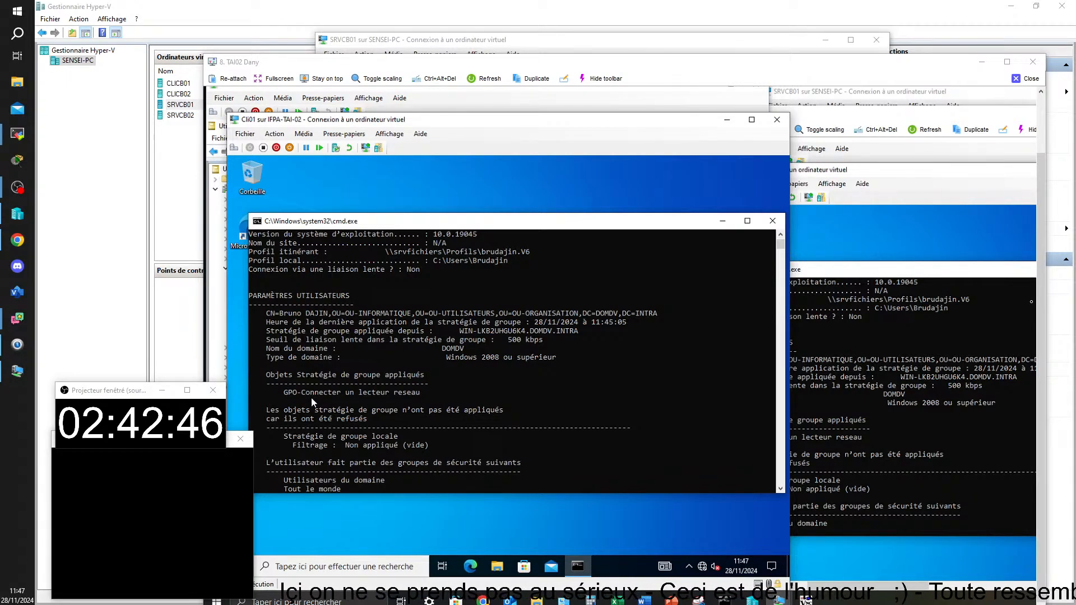
pyautogui.scroll(-2, 297, 399)
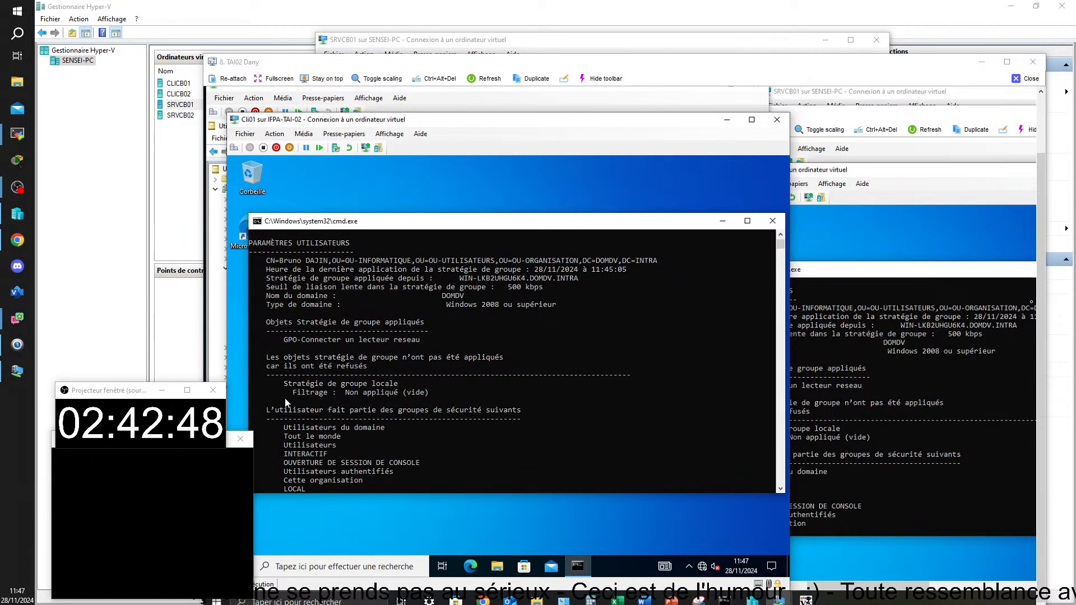
pyautogui.scroll(4, 286, 415)
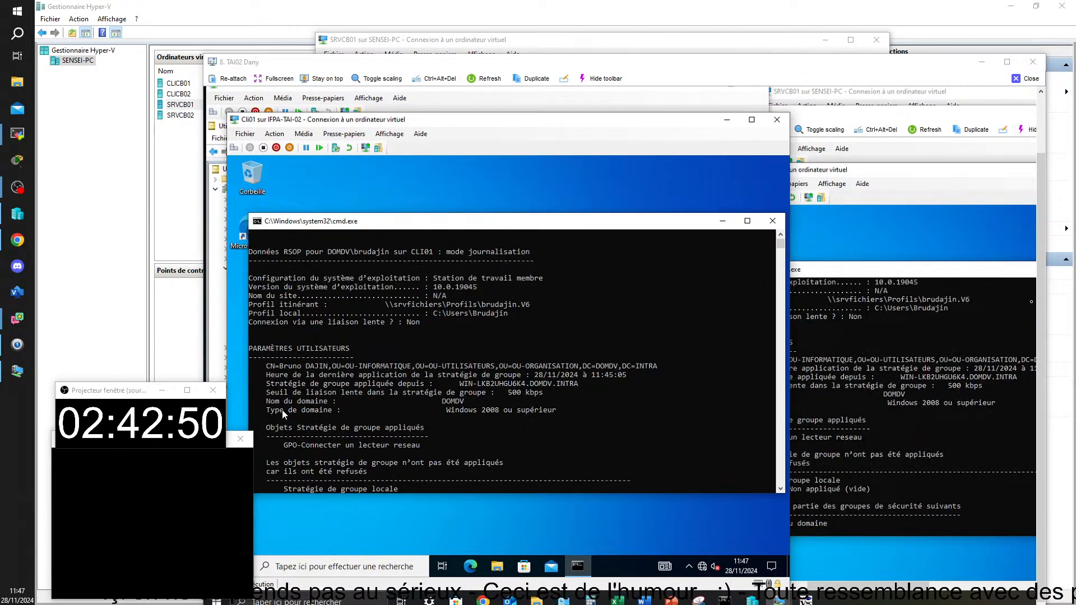
pyautogui.scroll(1, 284, 415)
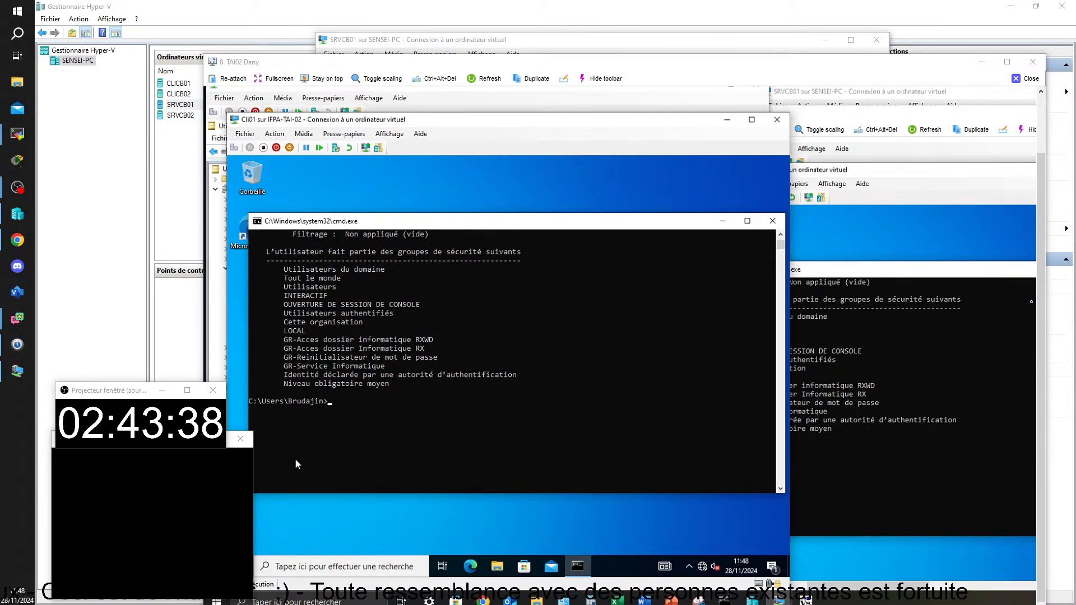
pyautogui.scroll(2, 294, 458)
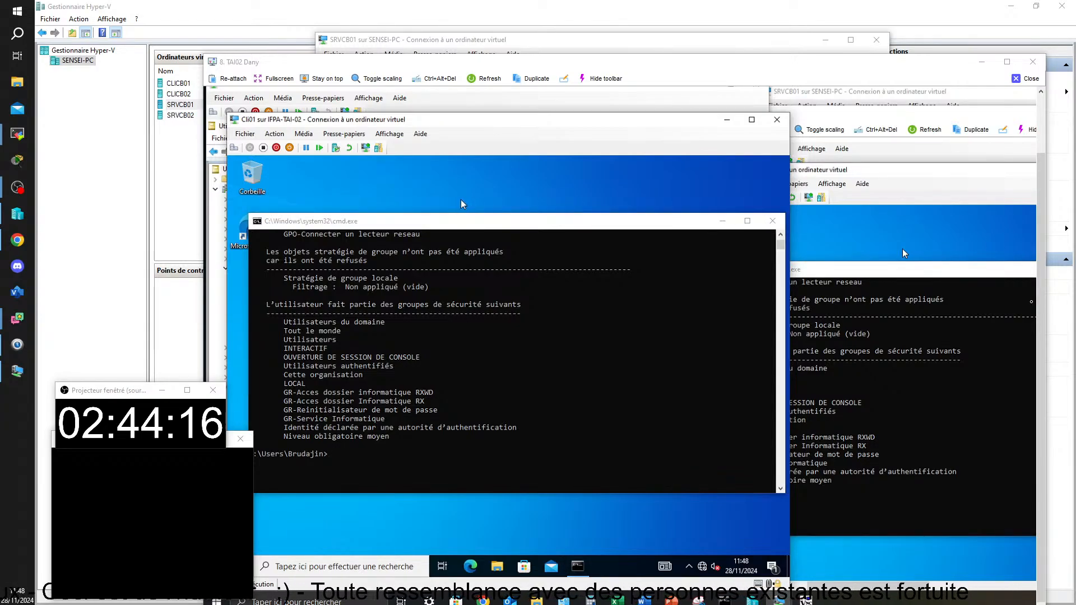
pyautogui.moveTo(764, 227); pyautogui.dragTo(750, 258)
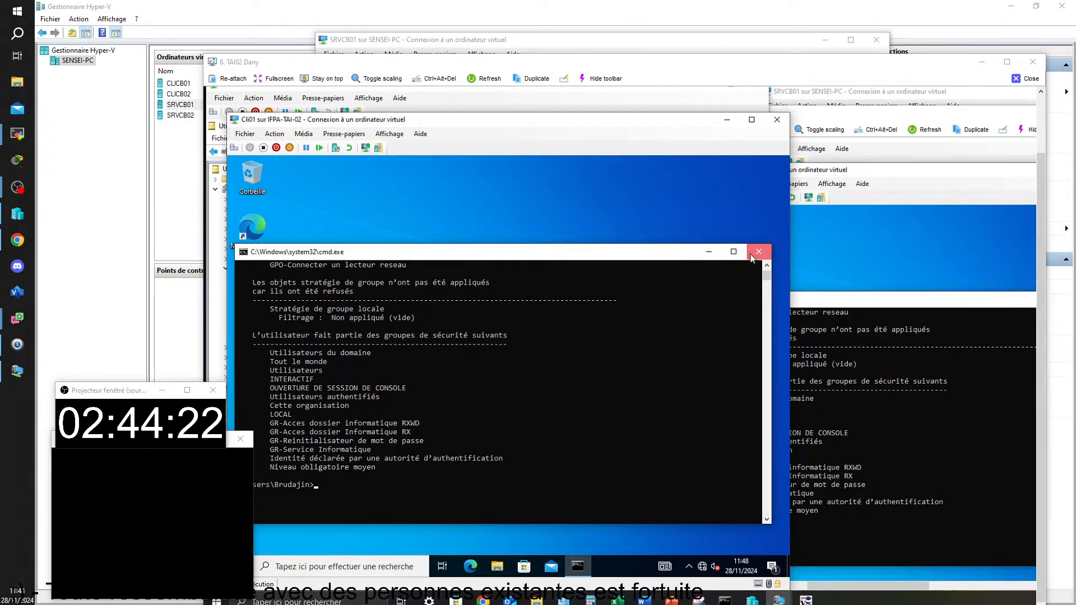
# Close the command window and start a password reset for the first user in OU-TEST
pyautogui.click(752, 256)
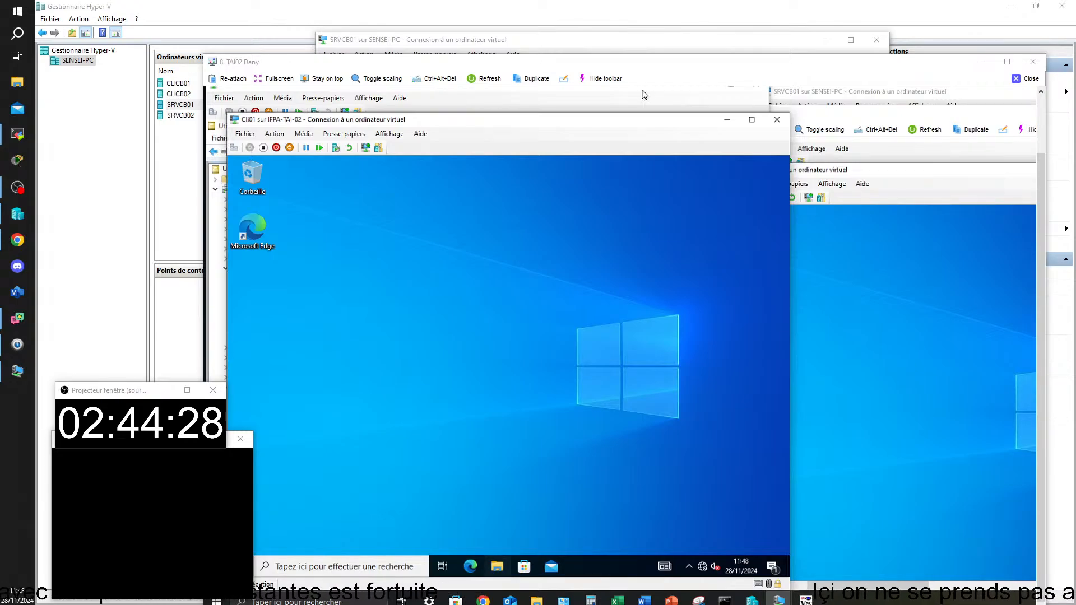
pyautogui.click(722, 126)
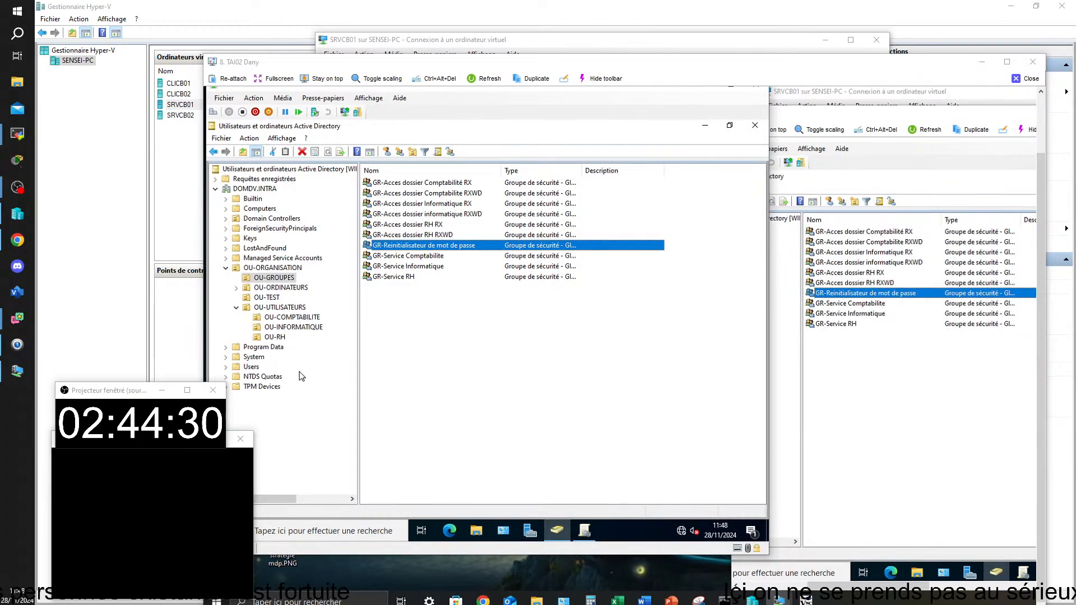
pyautogui.click(265, 297)
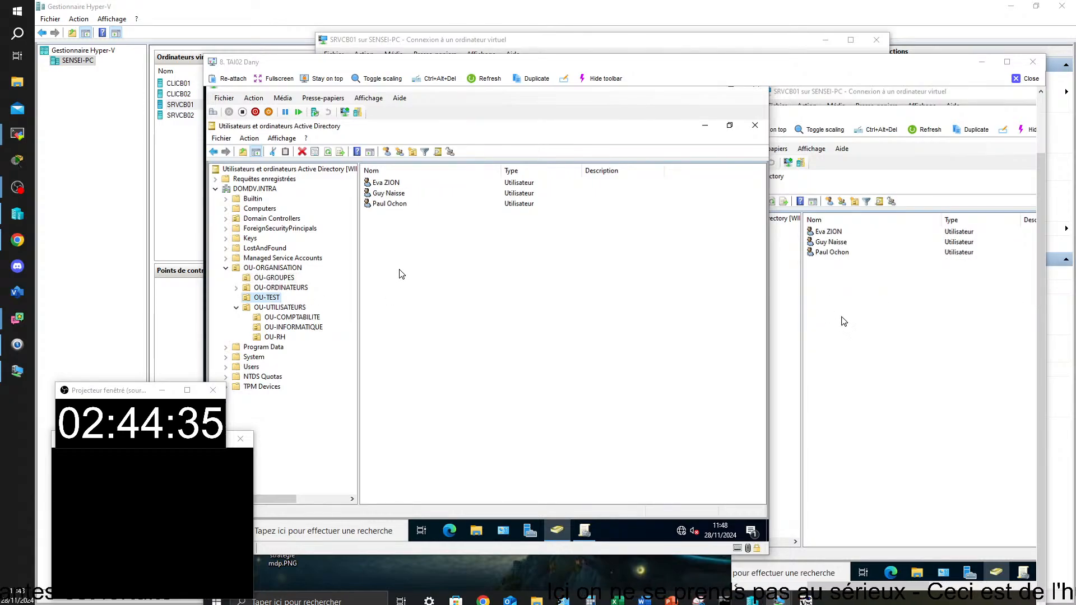
pyautogui.rightClick(391, 185)
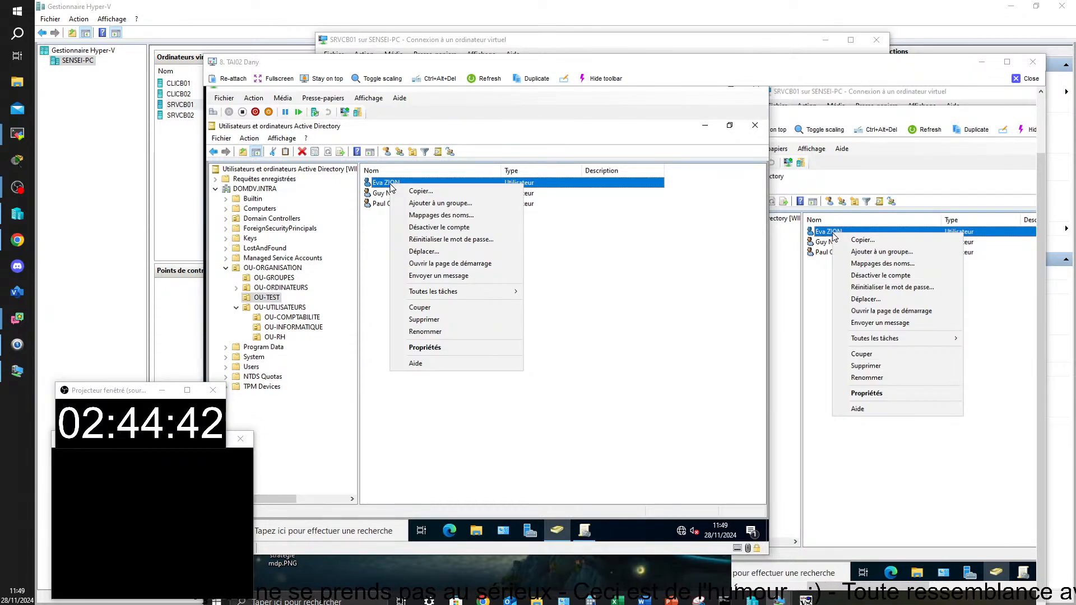
pyautogui.click(422, 241)
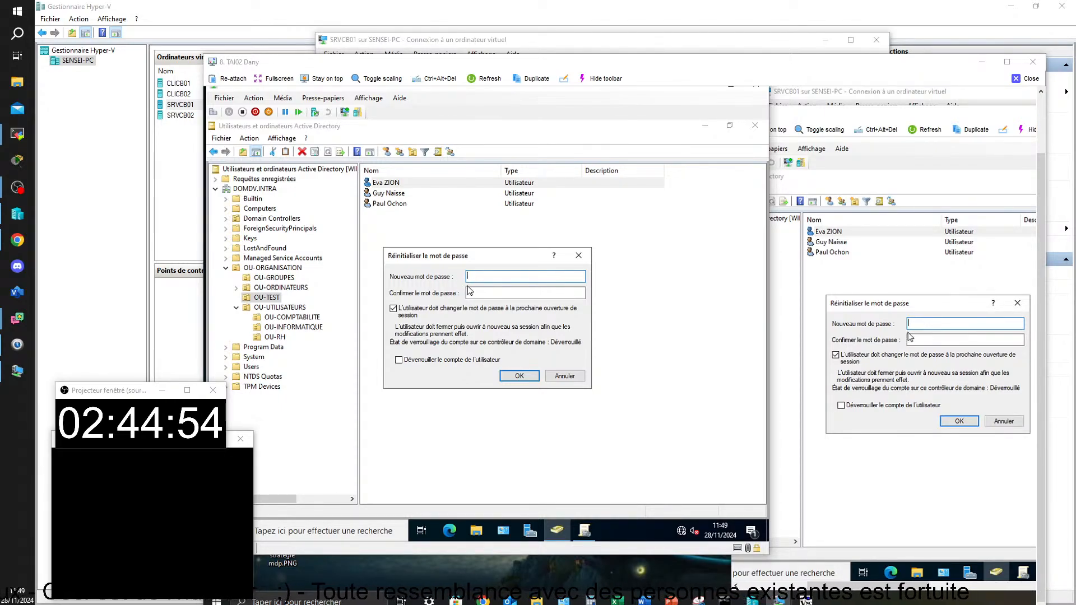
# Set and confirm the first OU-TEST user's new password, then close the TAI02 viewer
pyautogui.write('•')
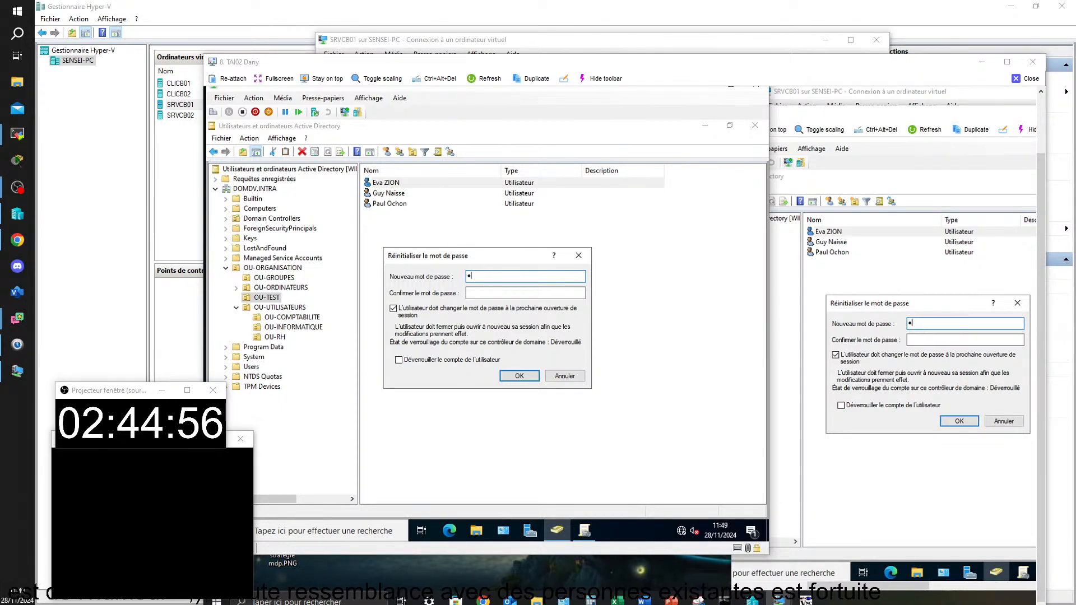
pyautogui.write('••••')
pyautogui.click(475, 294)
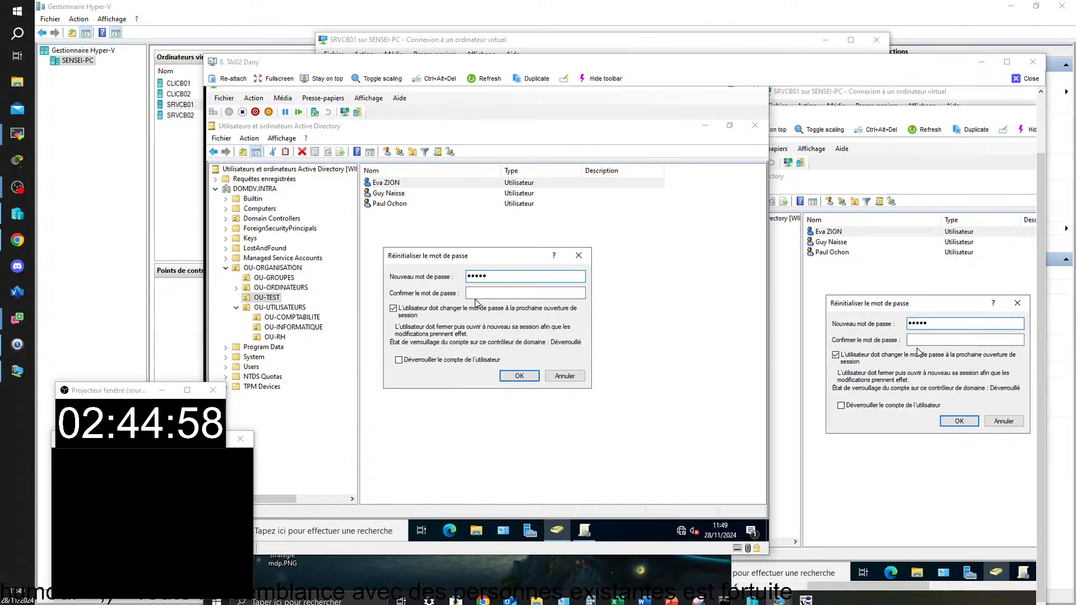
pyautogui.write('•••••')
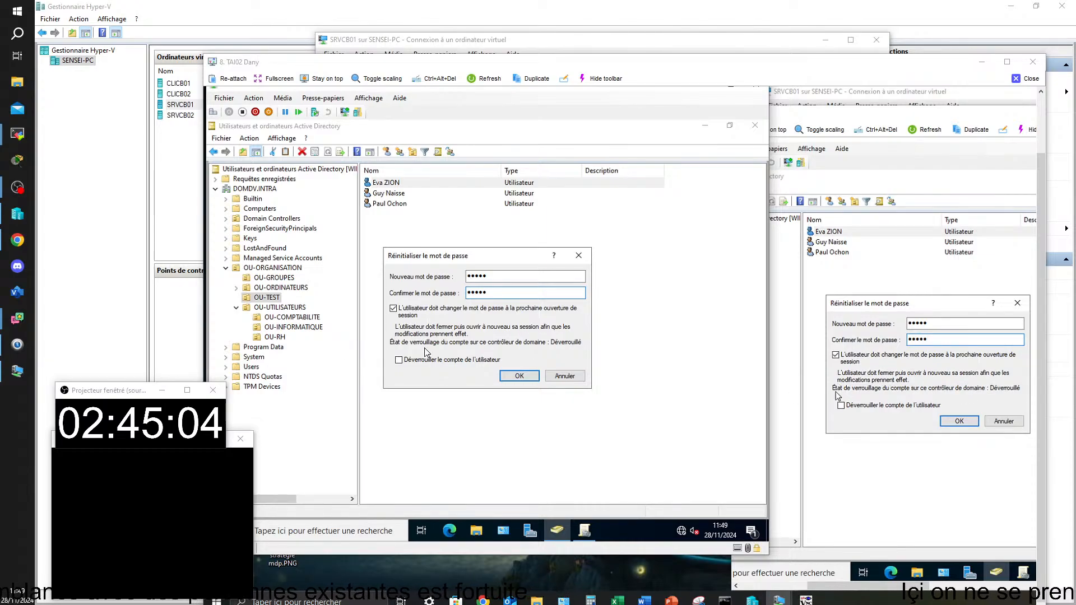
pyautogui.click(516, 380)
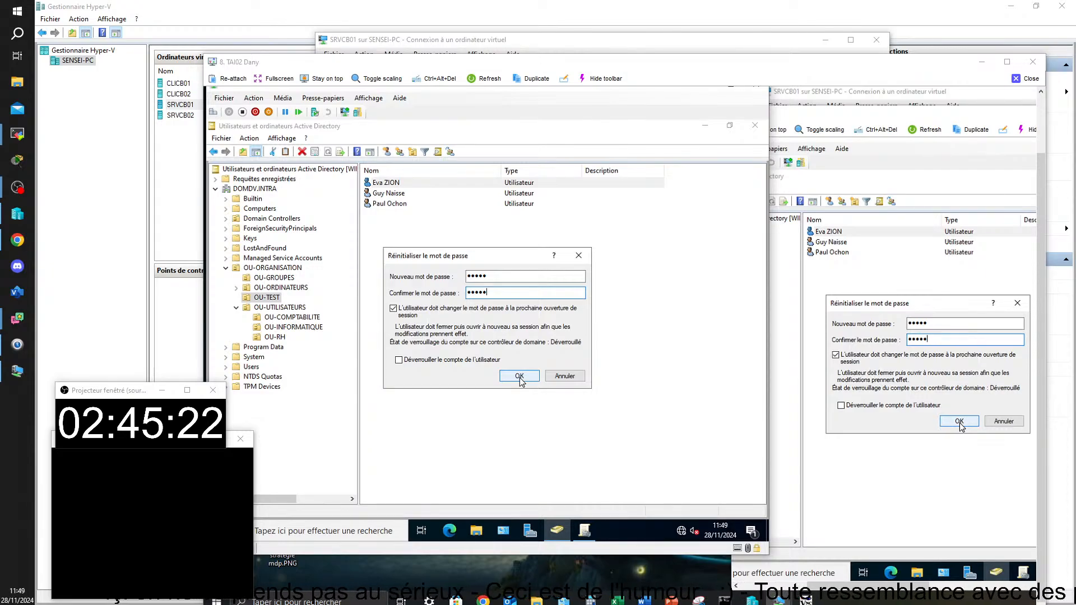
pyautogui.click(519, 377)
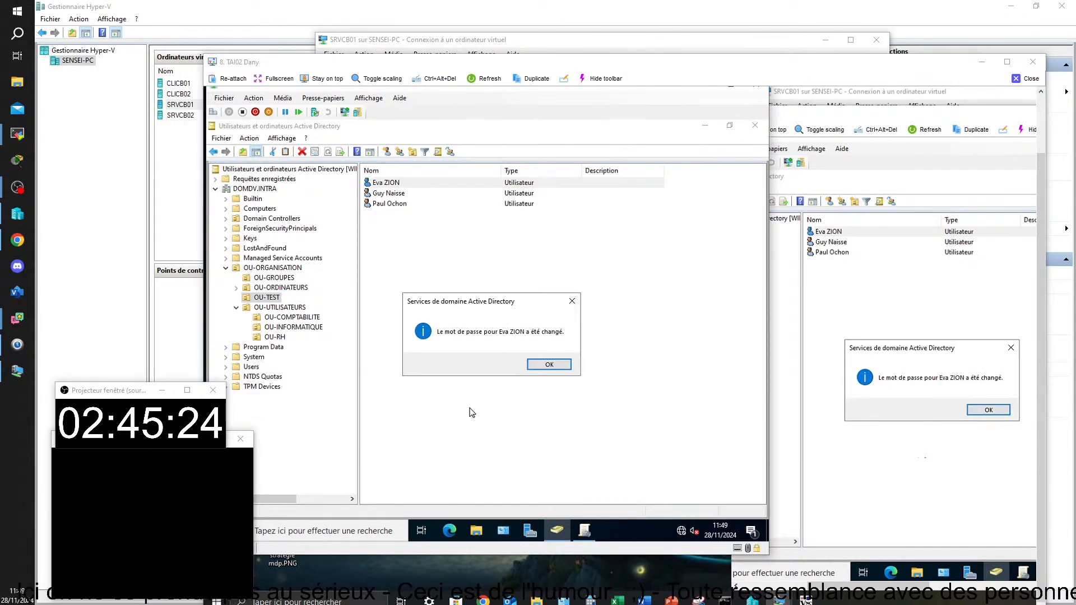
pyautogui.click(549, 365)
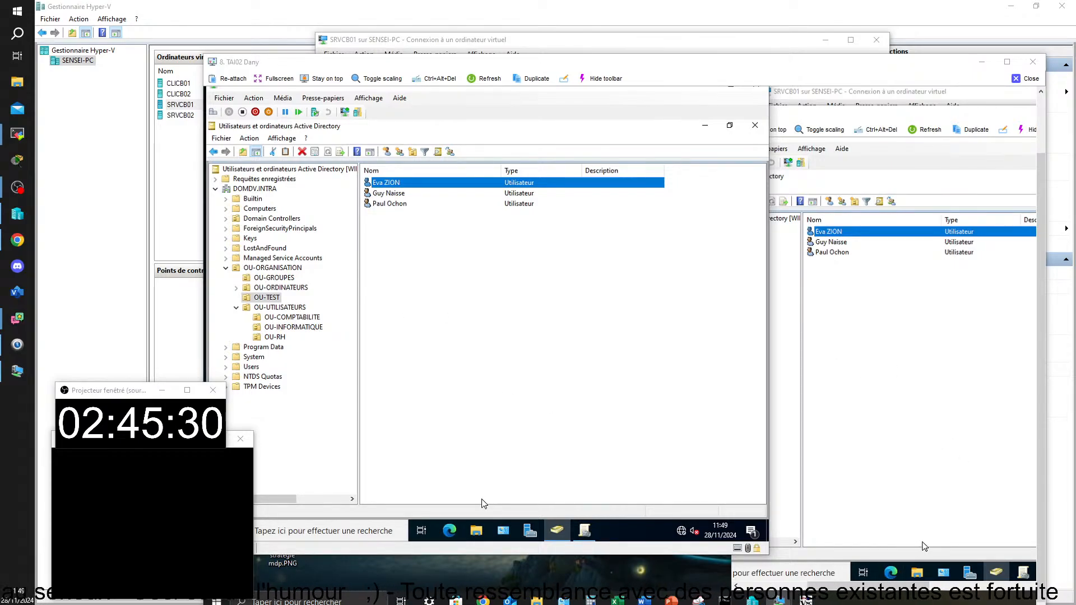
pyautogui.click(1032, 83)
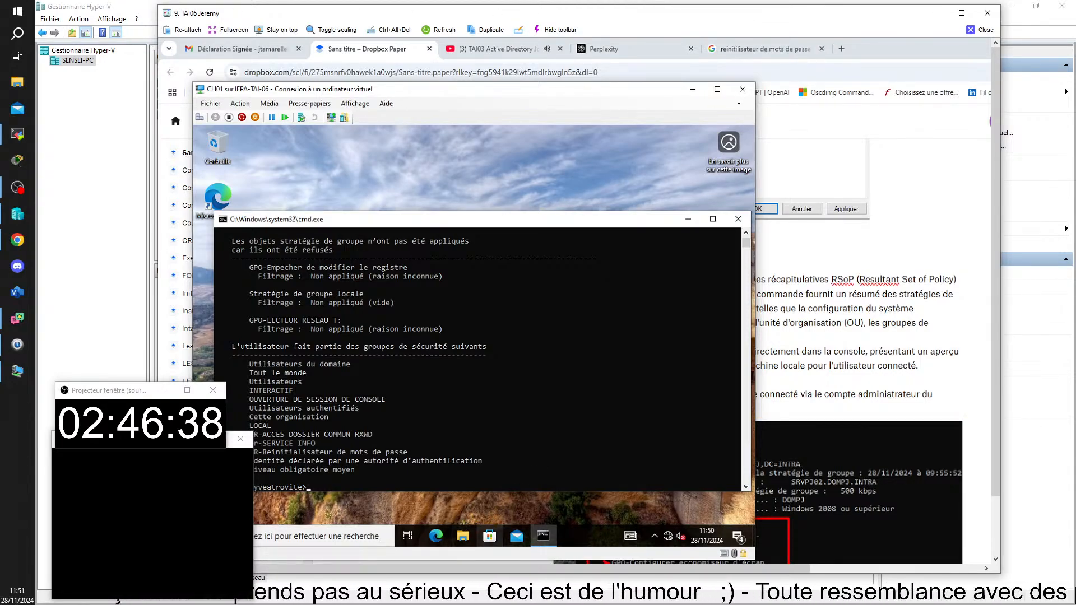
pyautogui.click(979, 30)
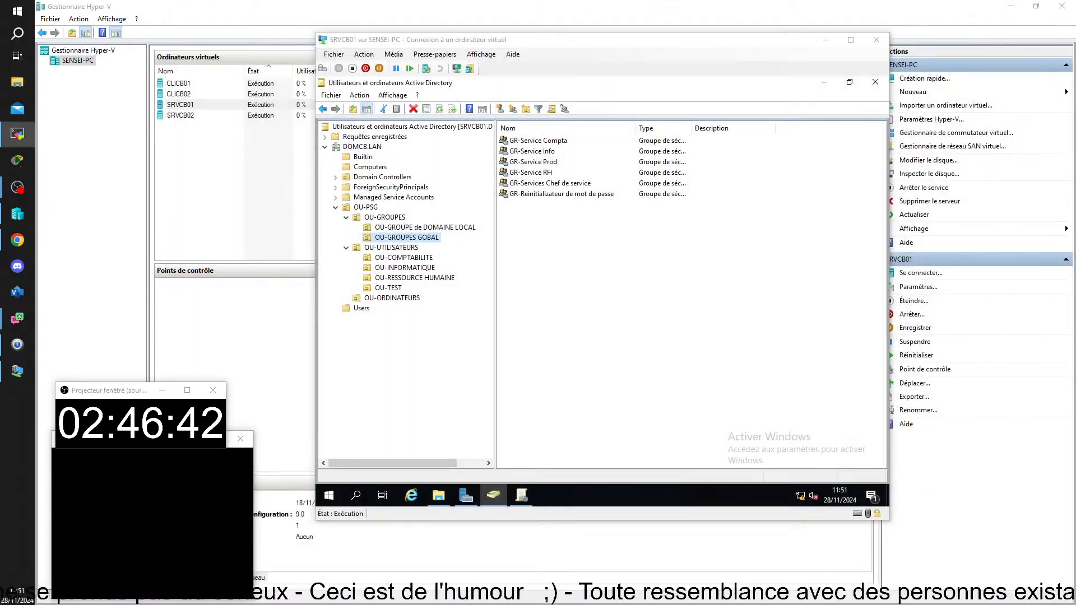
# Sign the user out of CLIEP01 from the Start menu and minimize its console window
pyautogui.moveTo(527, 604); pyautogui.dragTo(639, 1)
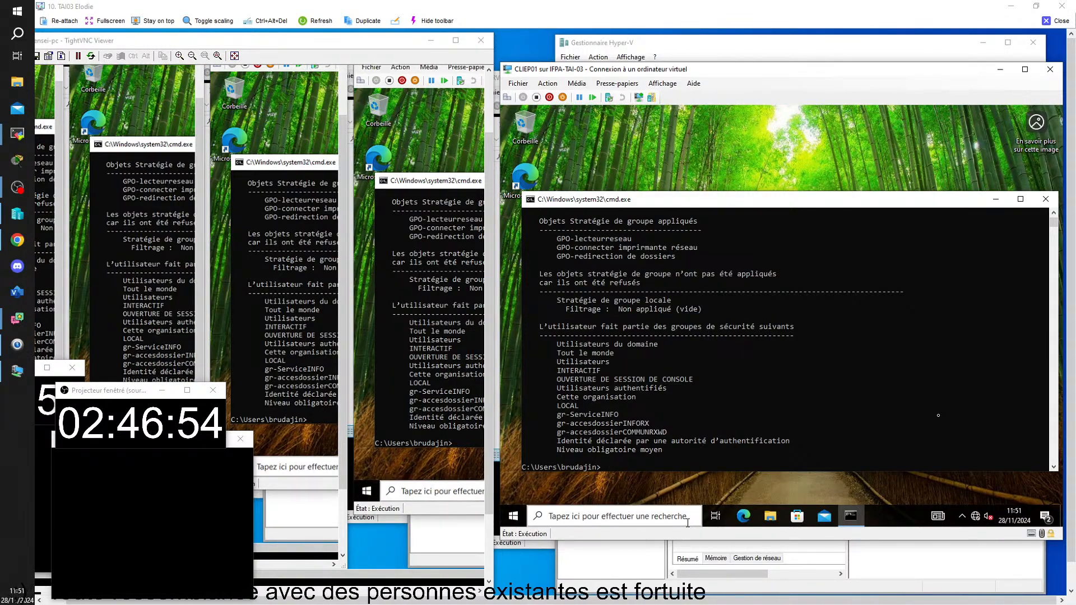
pyautogui.click(513, 515)
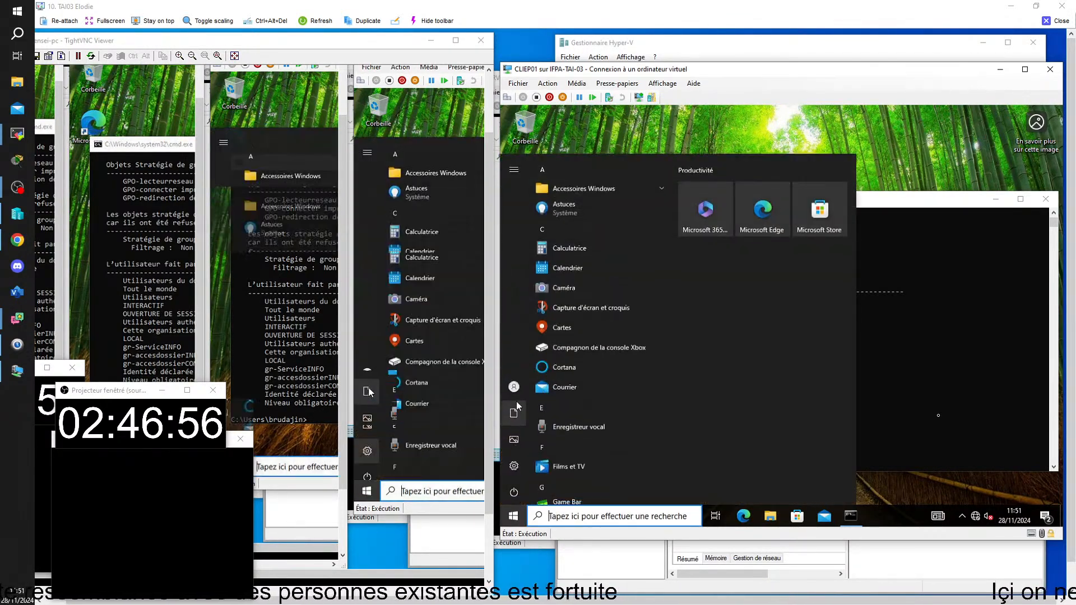
pyautogui.click(516, 394)
pyautogui.click(541, 343)
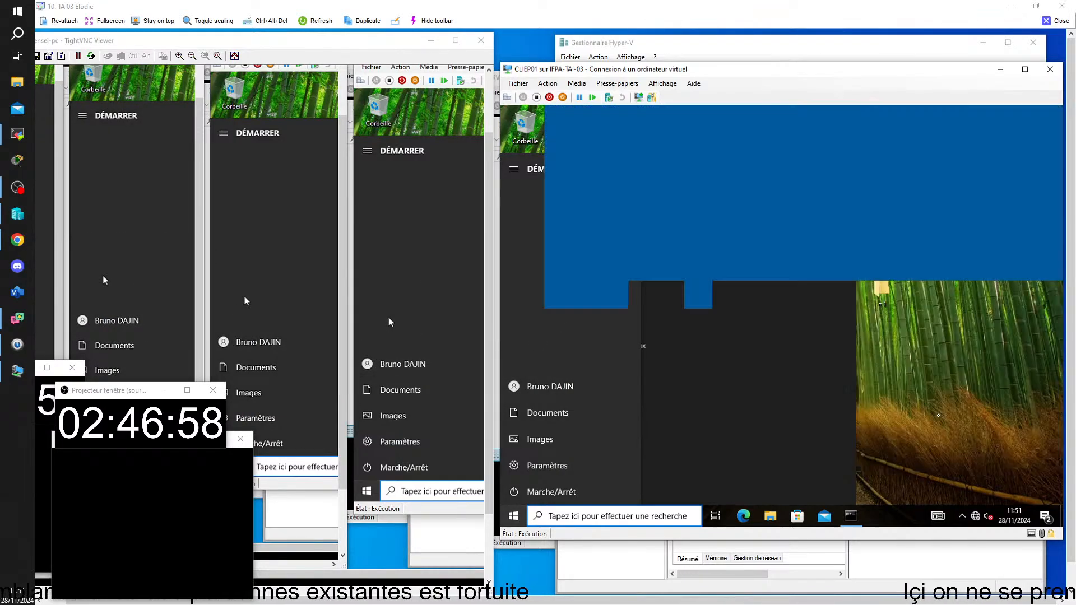
pyautogui.click(1000, 70)
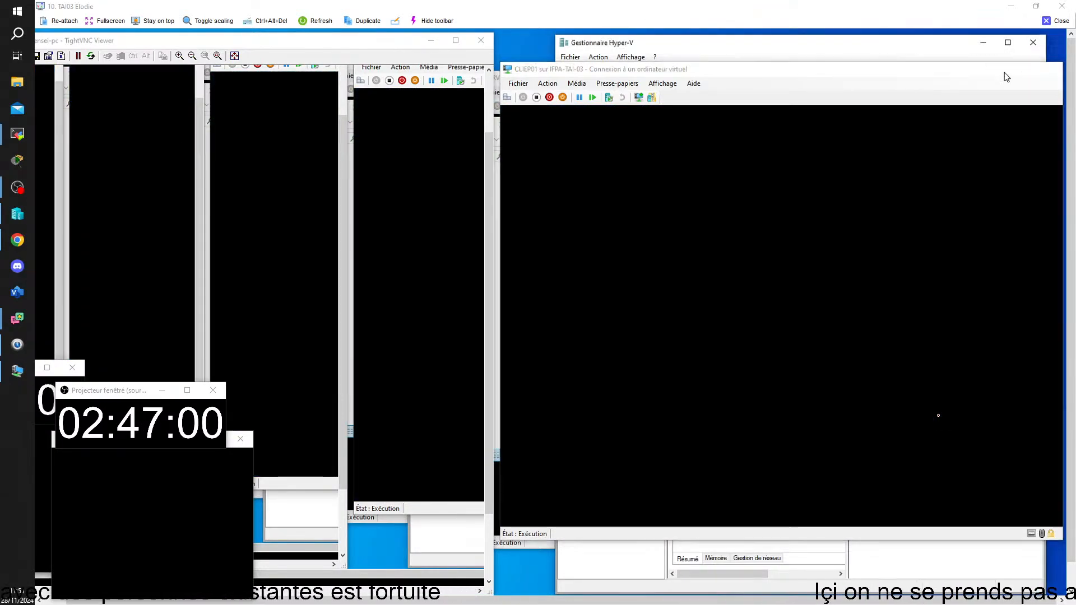
# Move the policy editor aside and check the profils roaming profile folder on the file server
pyautogui.moveTo(452, 602)
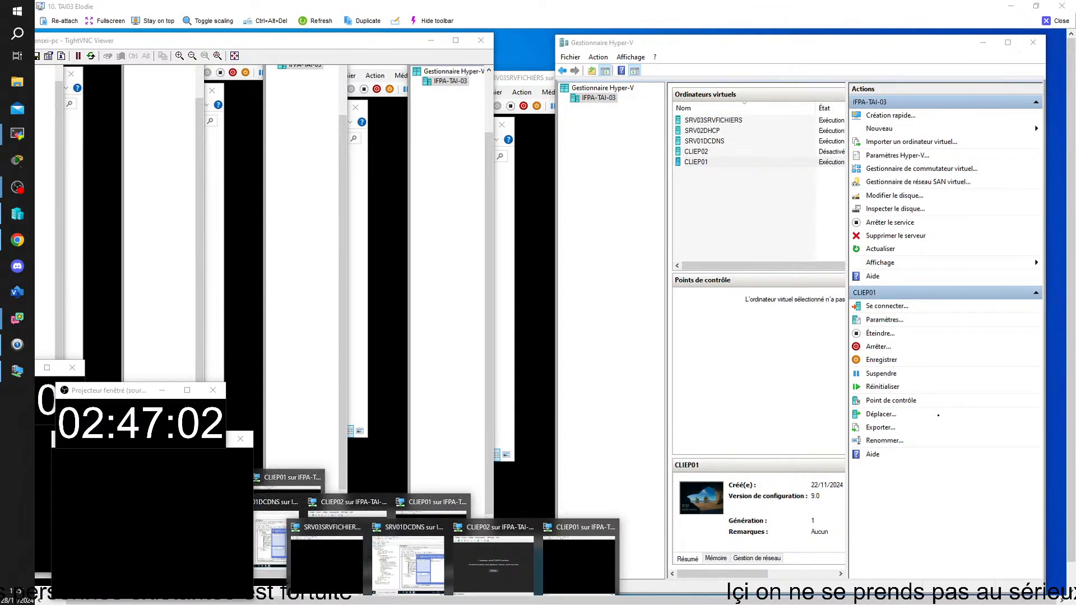
pyautogui.click(408, 562)
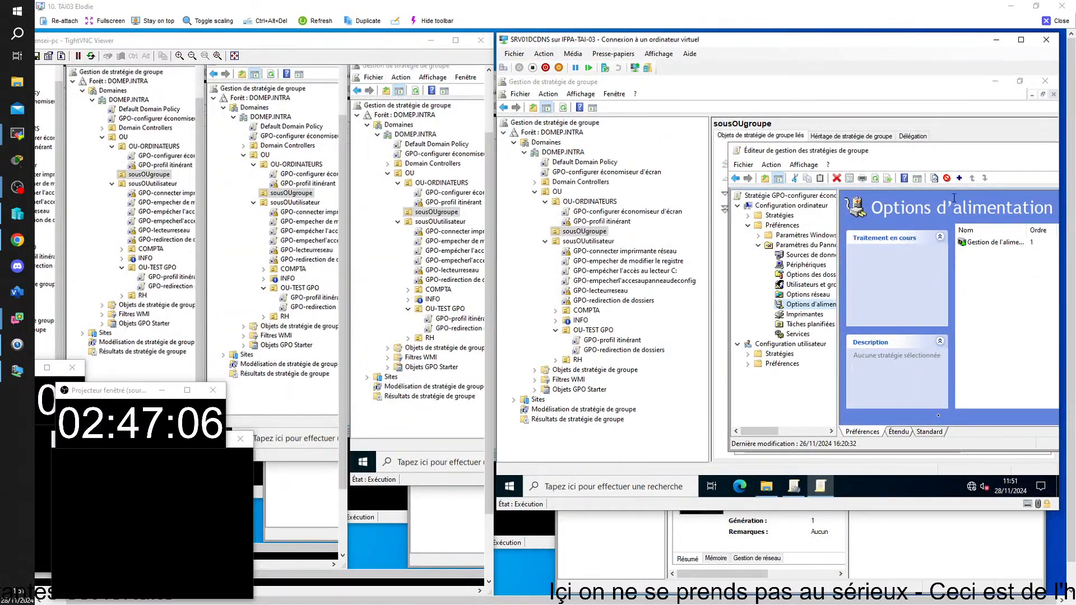
pyautogui.moveTo(900, 152); pyautogui.dragTo(795, 139)
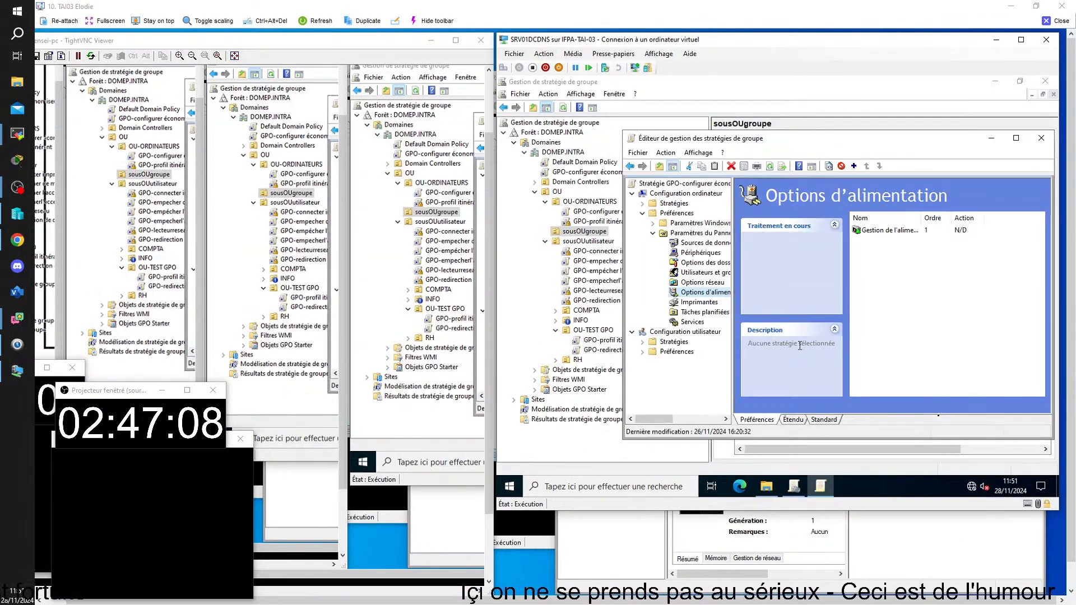
pyautogui.click(793, 486)
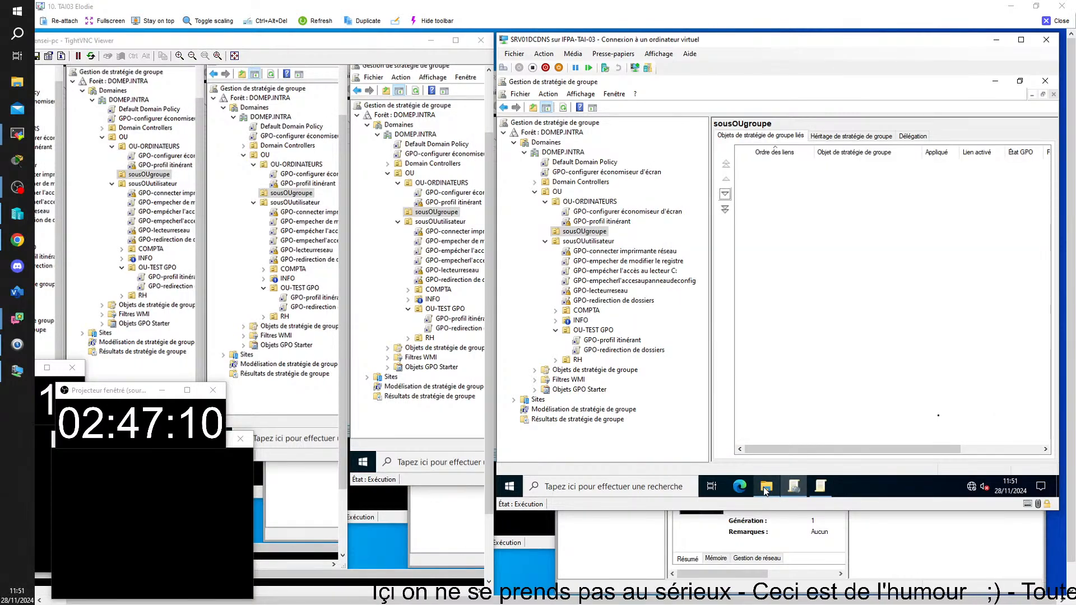
pyautogui.click(765, 487)
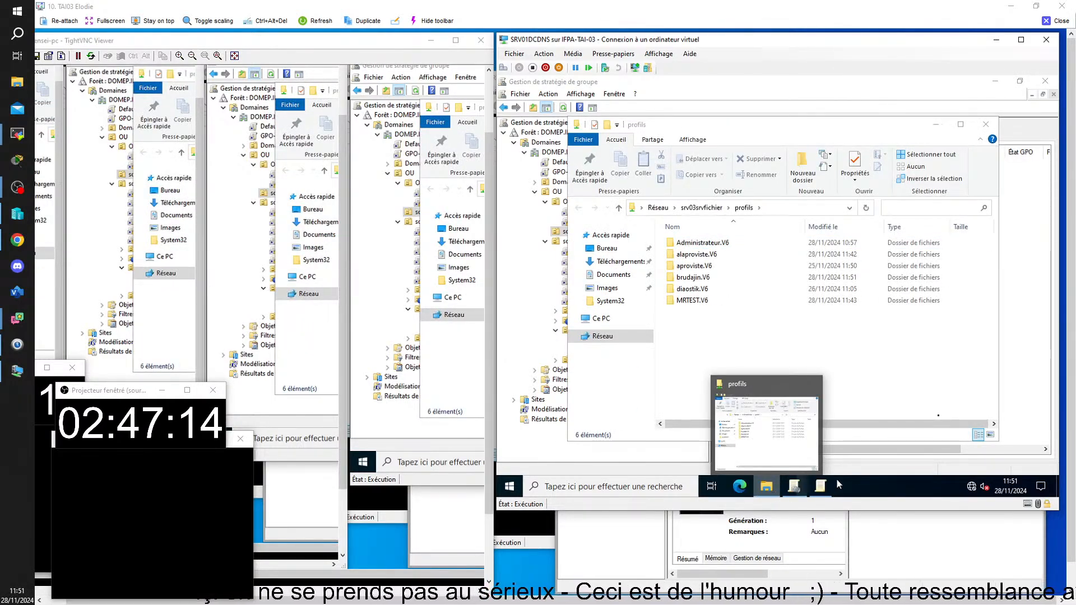
pyautogui.click(821, 487)
pyautogui.click(786, 491)
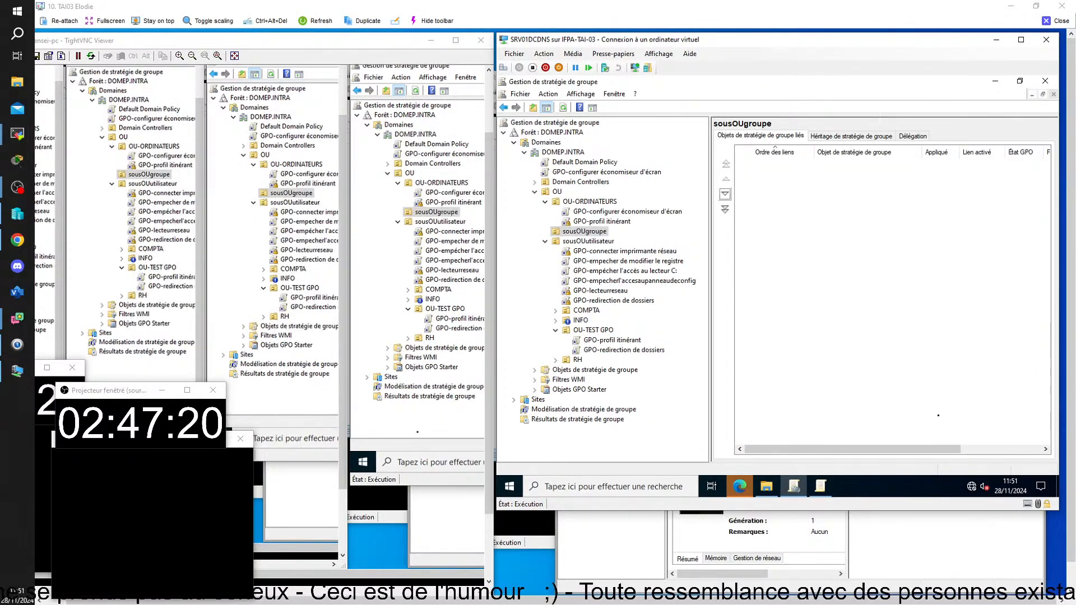
# Open the Run prompt on the SRV01DCDNS server
pyautogui.click(555, 485)
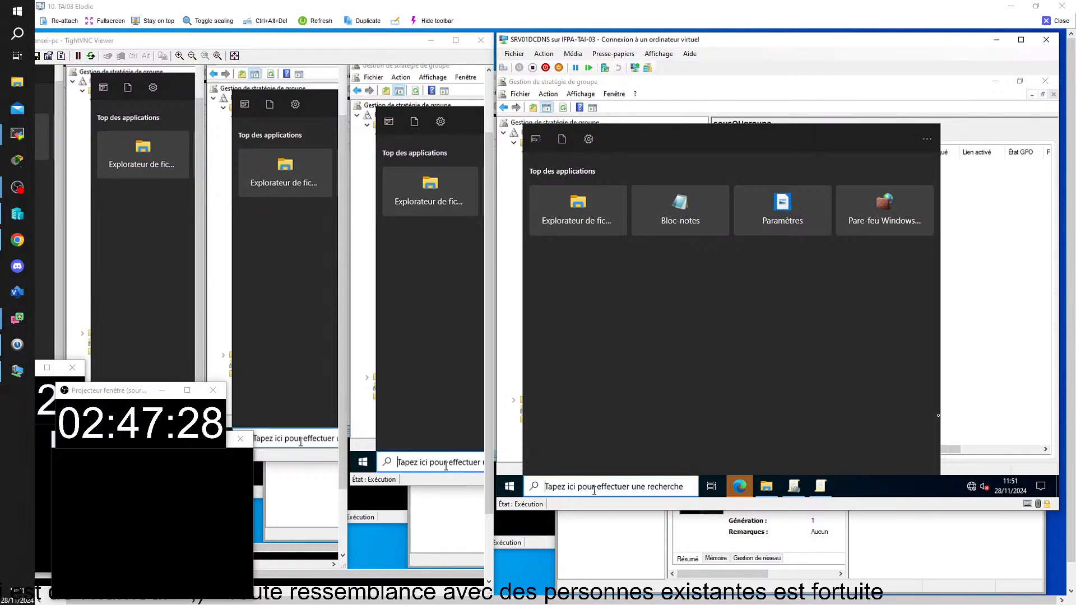
pyautogui.write('gestionnaire des tâches')
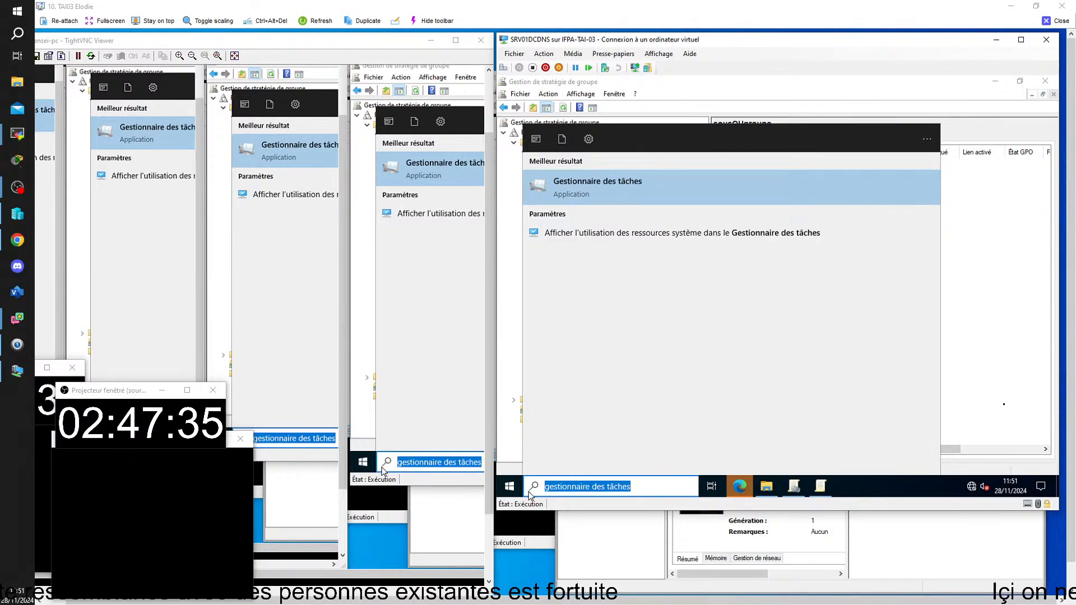
pyautogui.press('super+r')
# Launch Active Directory Users and Computers with dsa.msc
pyautogui.write('ds')
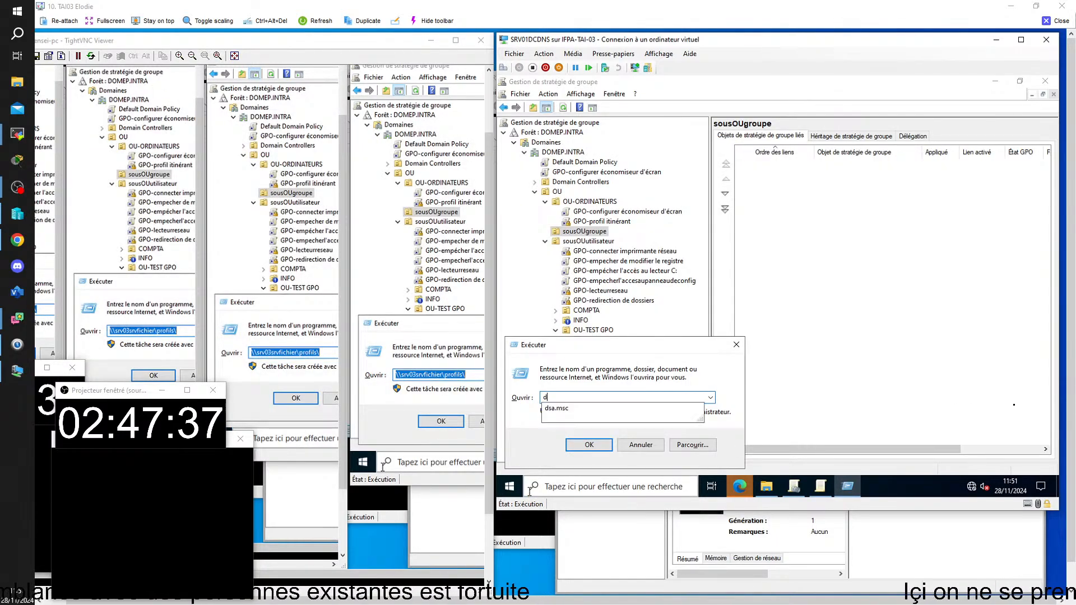
pyautogui.press('Down')
pyautogui.press('Return')
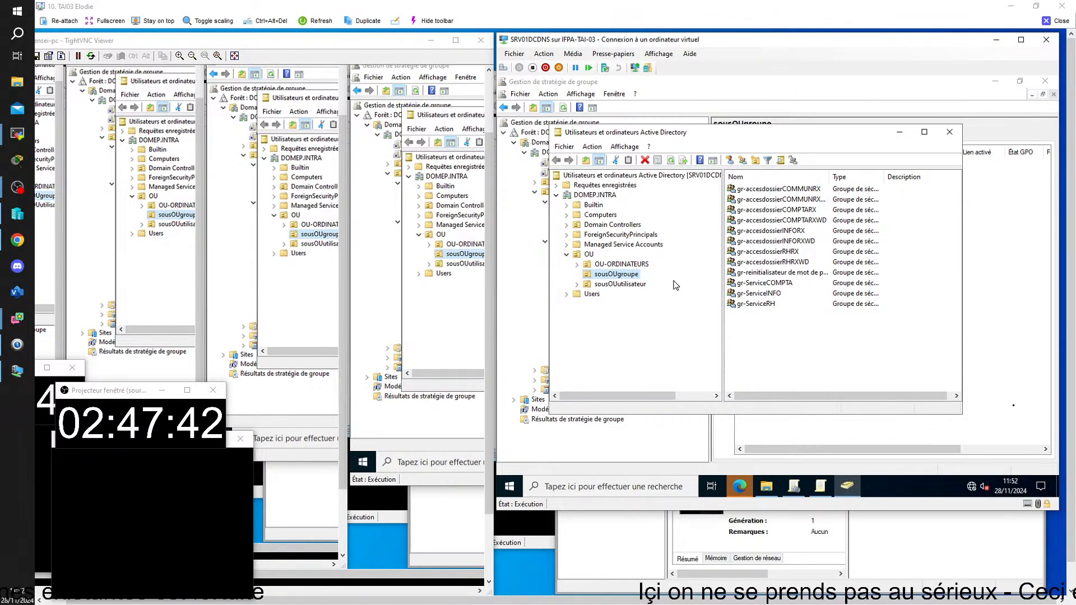
# Check the Membres tab of gr-reinitialisateur de mot de passe in sousOUgroupe, then switch to CLIEP01
pyautogui.click(611, 275)
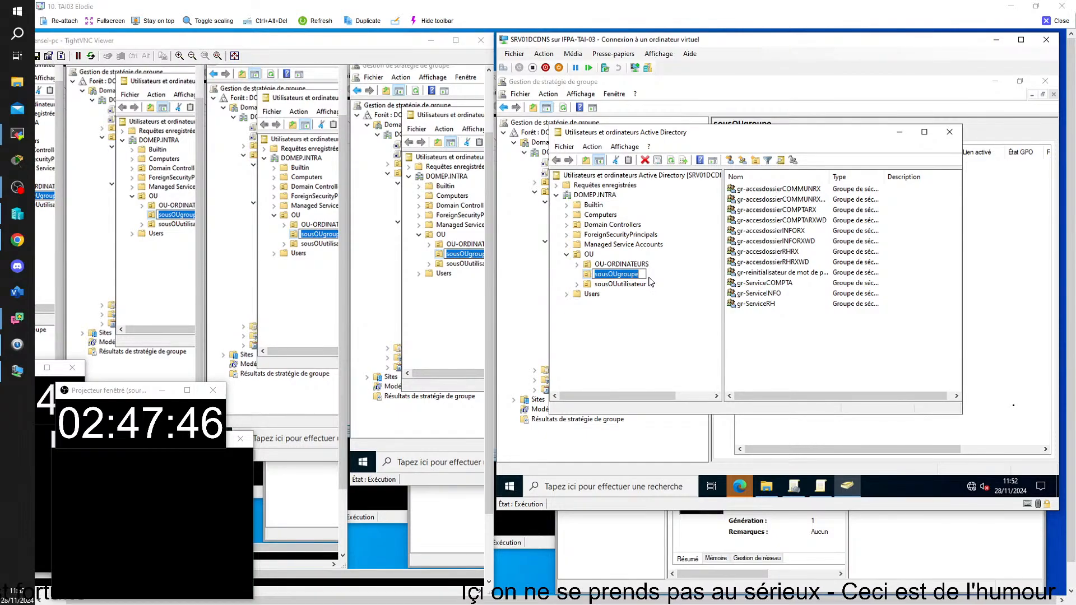
pyautogui.click(762, 273)
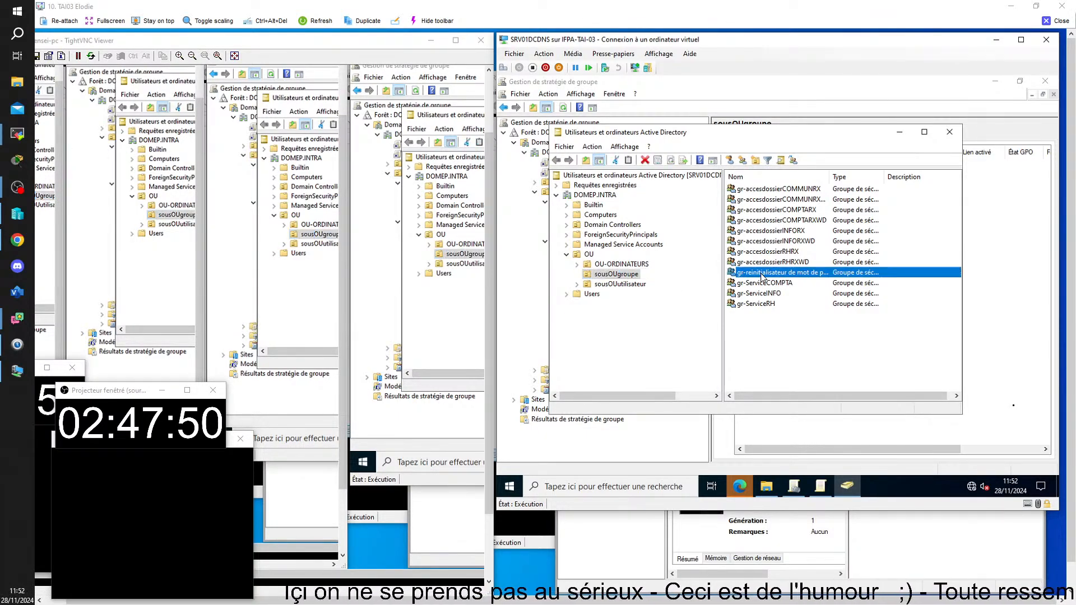
pyautogui.doubleClick(762, 272)
pyautogui.click(666, 171)
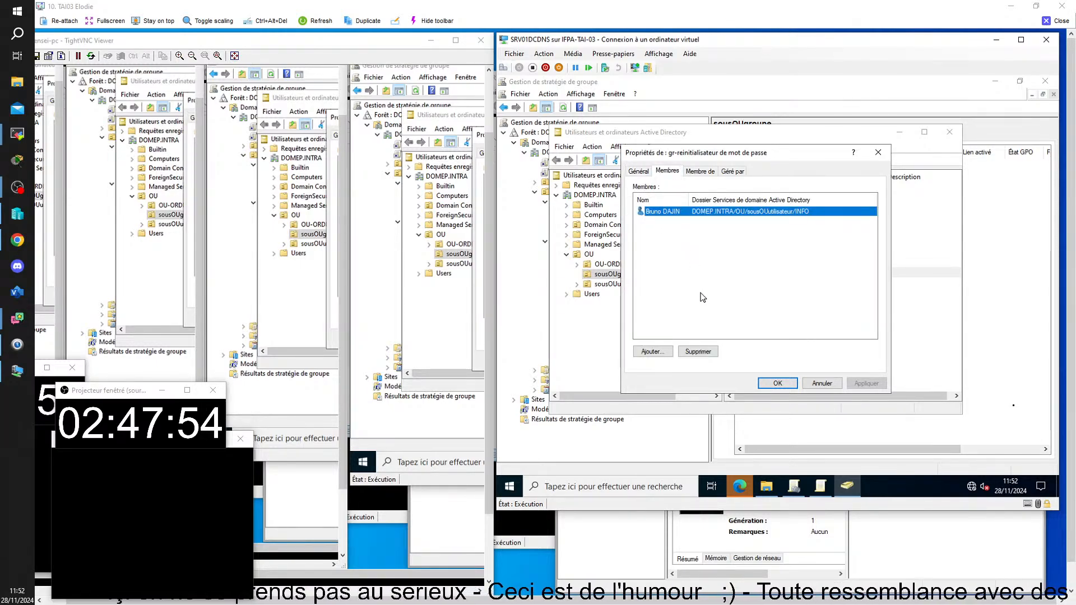
pyautogui.click(776, 384)
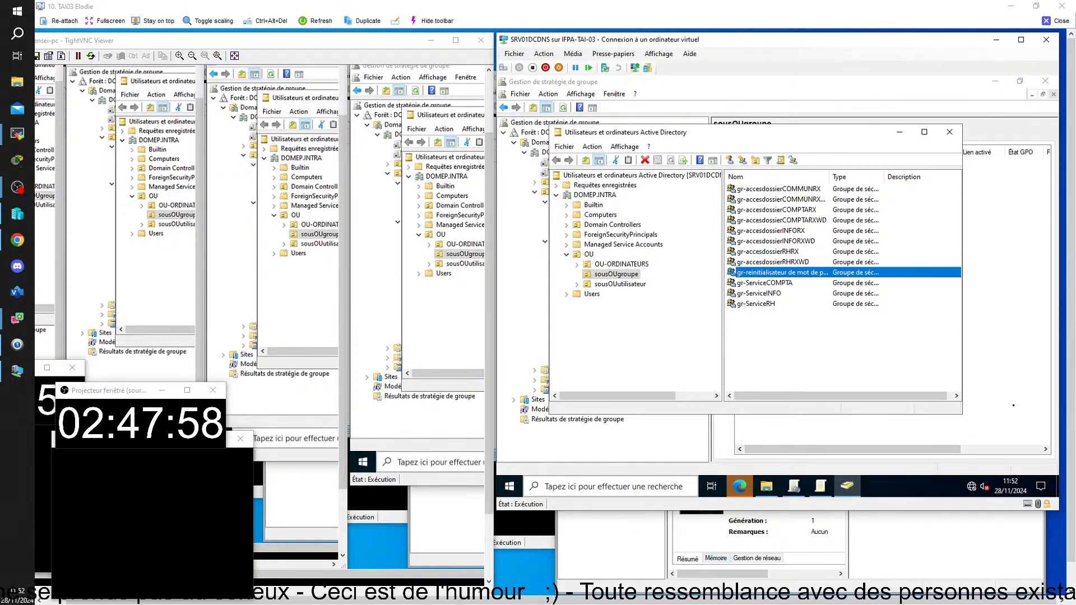
pyautogui.click(609, 562)
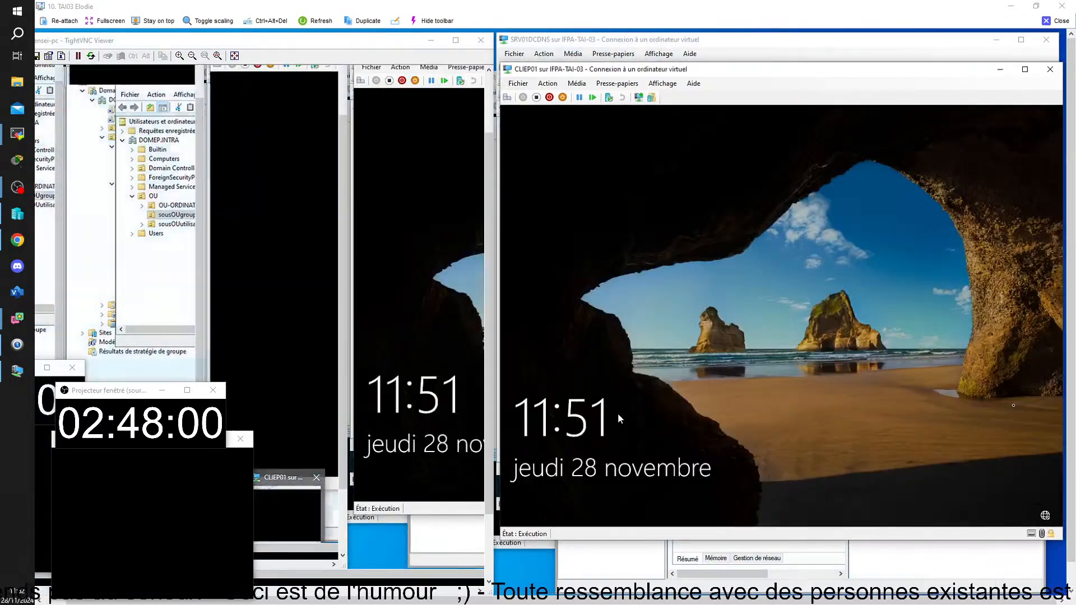
# Sign in to CLIEP01 with the user's password
pyautogui.click(507, 98)
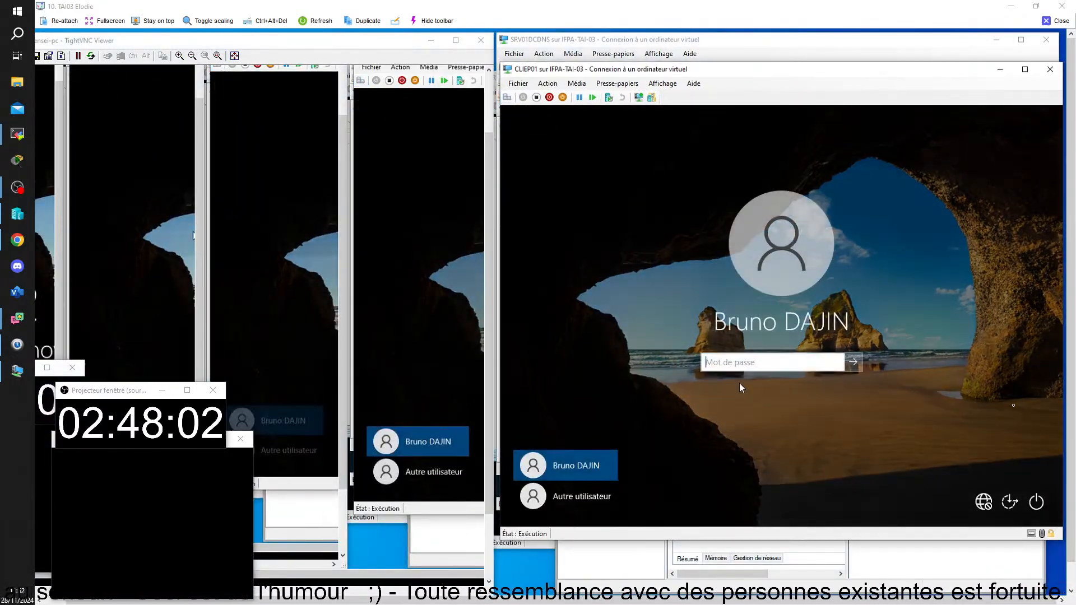
pyautogui.write('***')
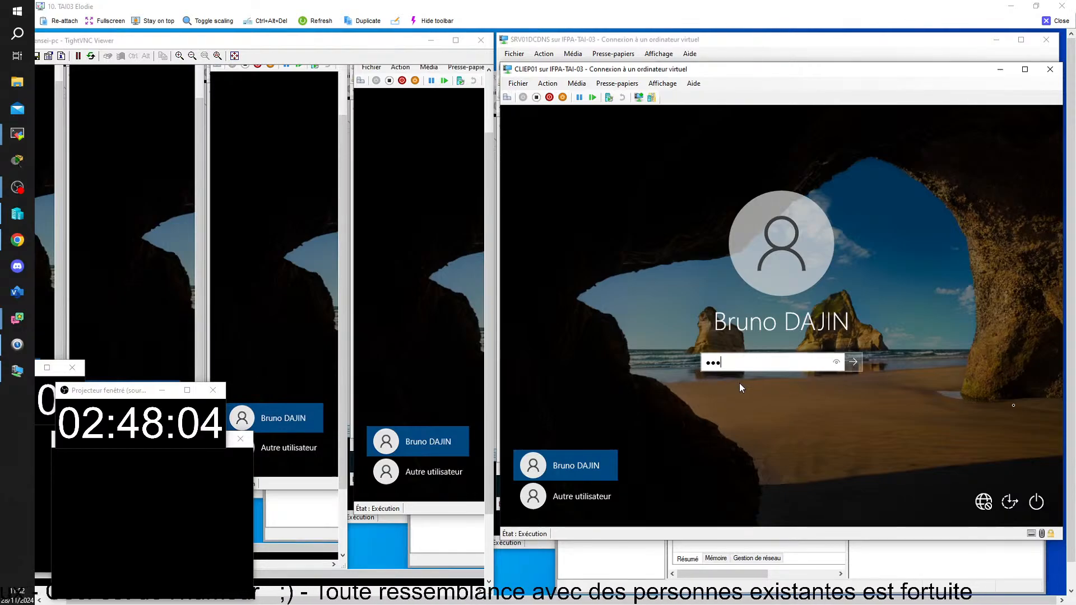
pyautogui.write('*****')
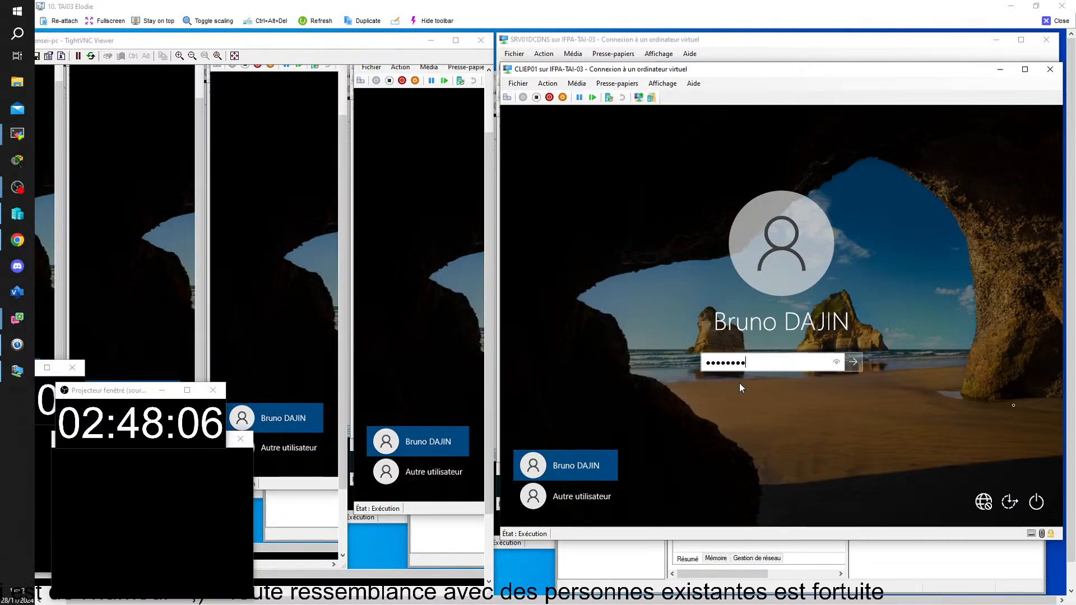
pyautogui.press('Return')
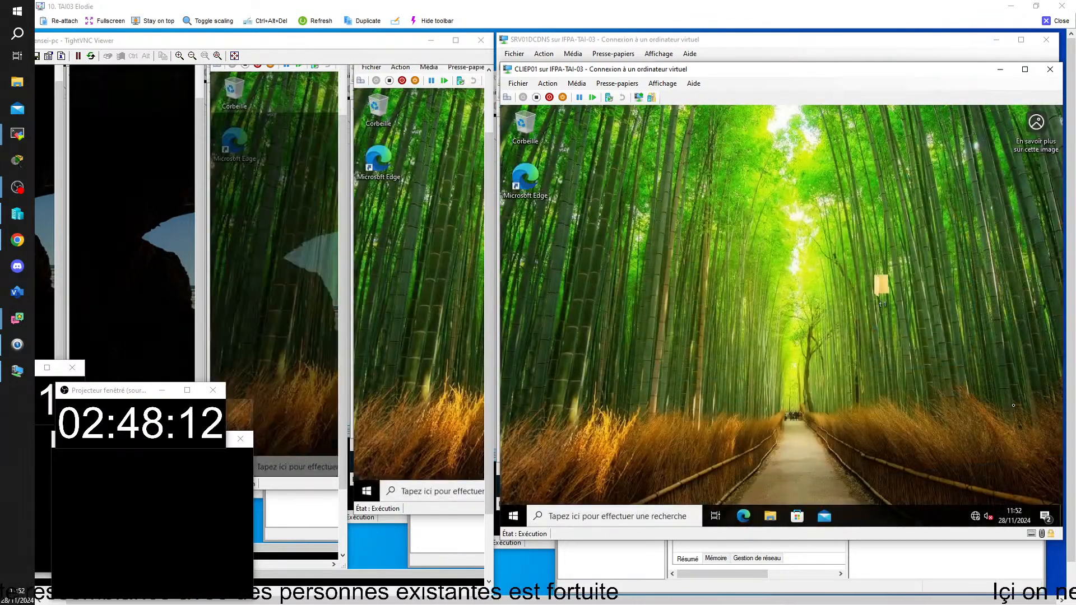
# Open cmd from the Run box and run gpresult -r
pyautogui.press('super+r')
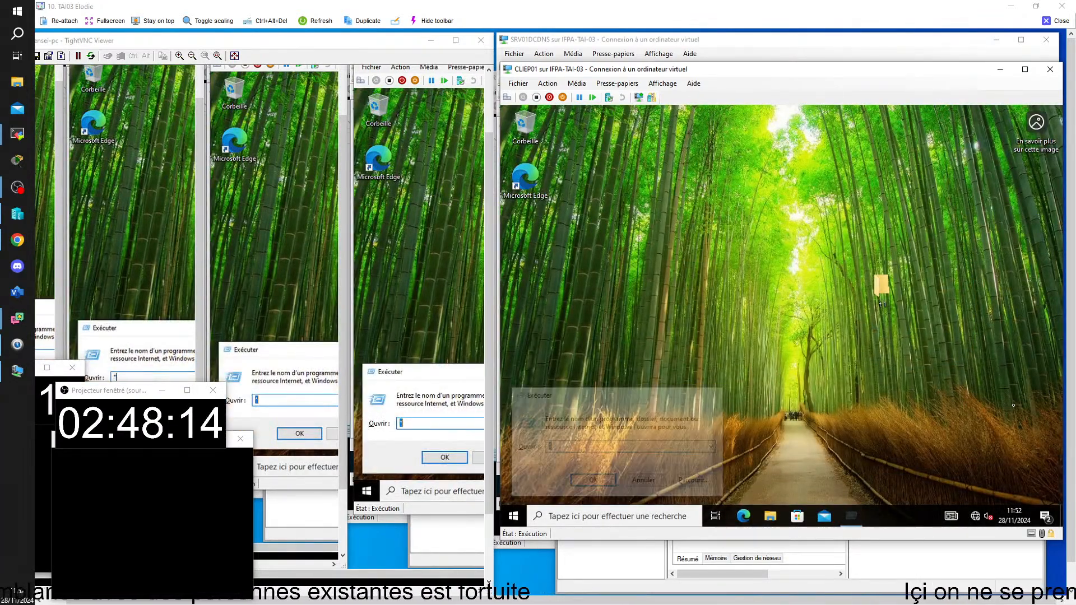
pyautogui.press('Return')
pyautogui.press('Return')
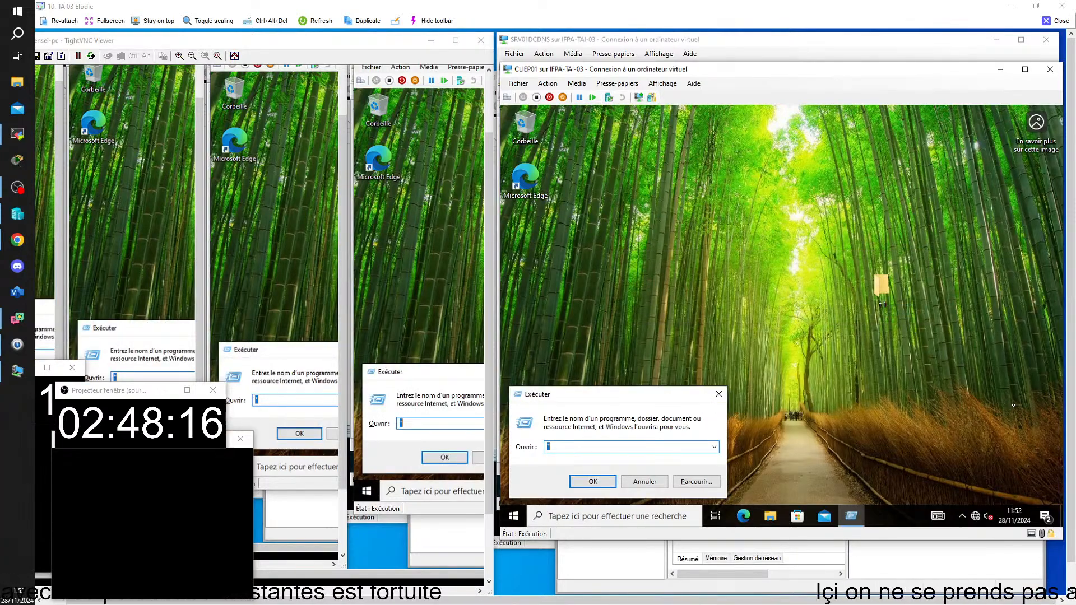
pyautogui.write('cmd')
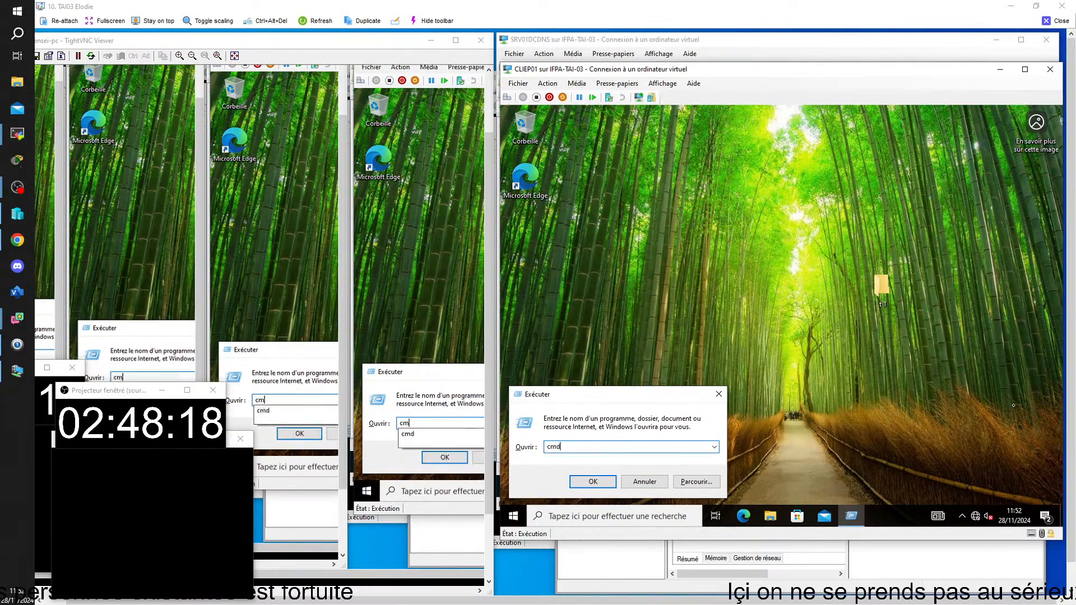
pyautogui.press('Return')
pyautogui.write('gpresul')
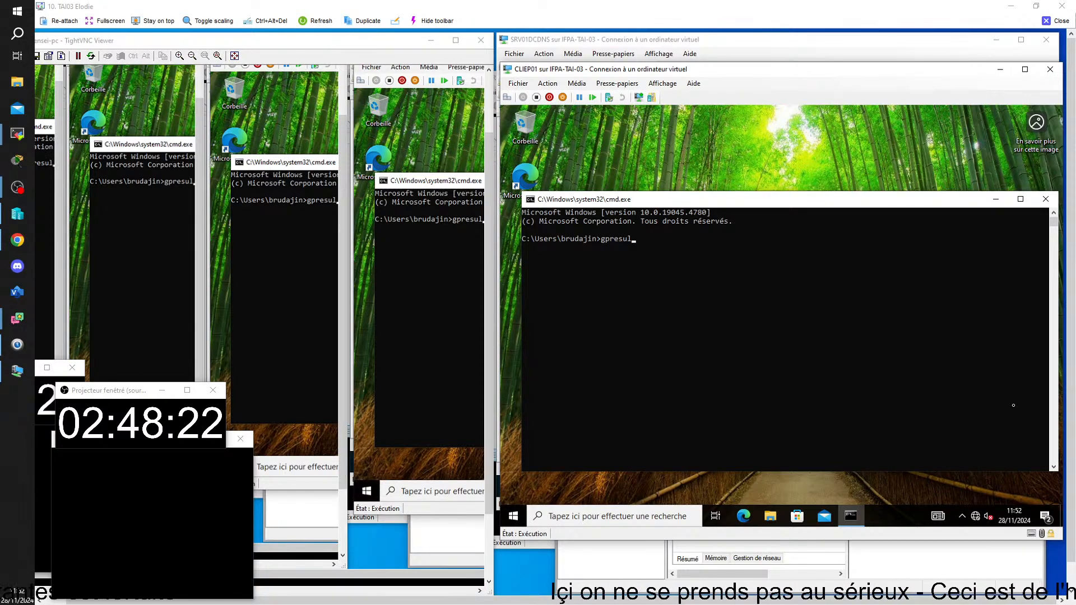
pyautogui.write('t -r')
pyautogui.press('Return')
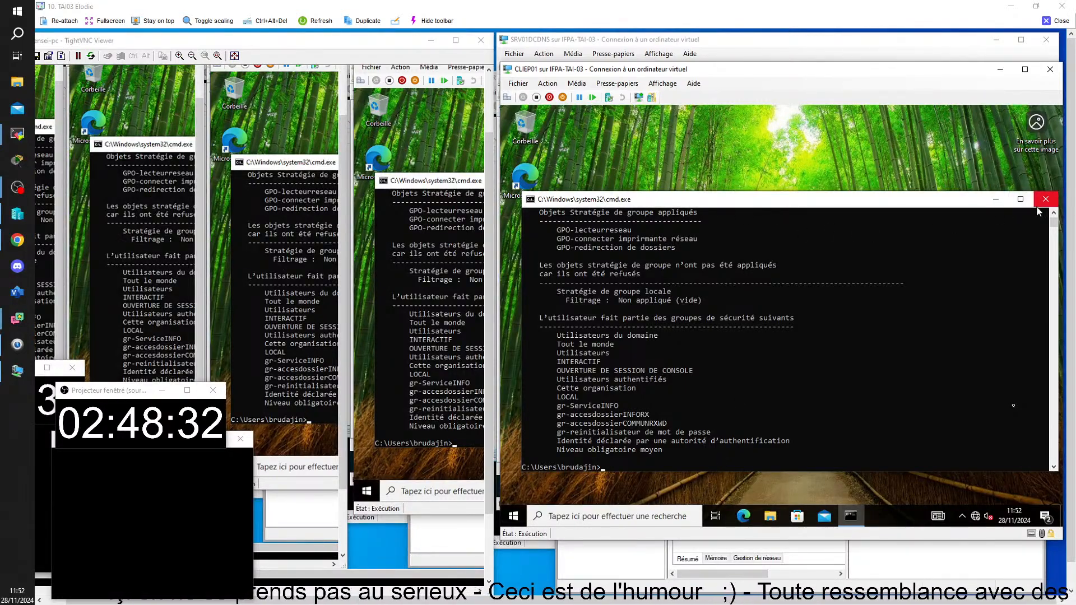
# Minimize the CLIEP01 command console and close the student's TightVNC remote view
pyautogui.click(997, 200)
pyautogui.click(516, 516)
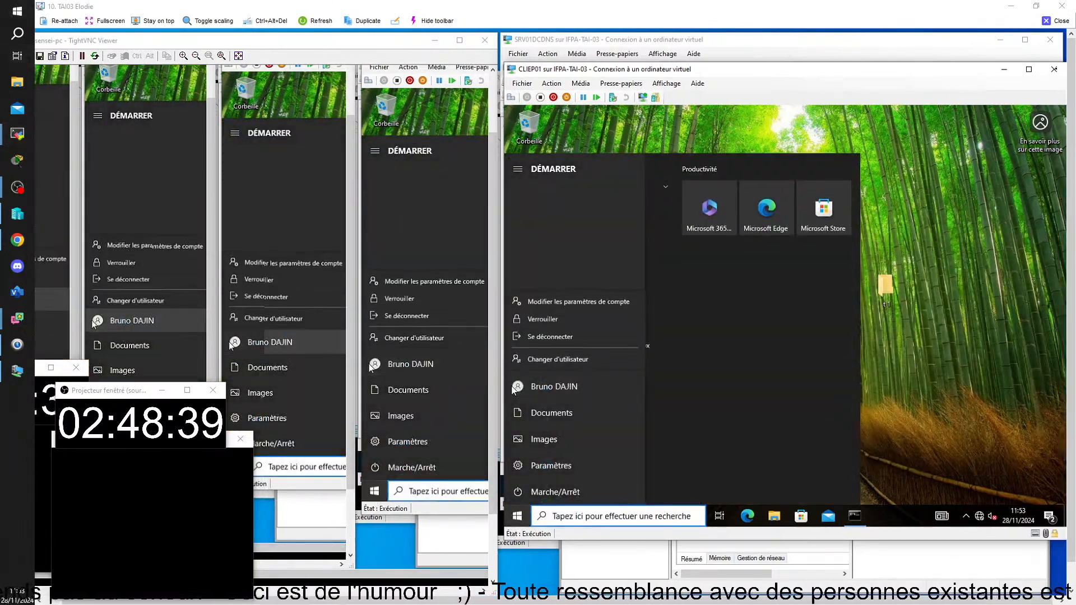
pyautogui.click(1056, 21)
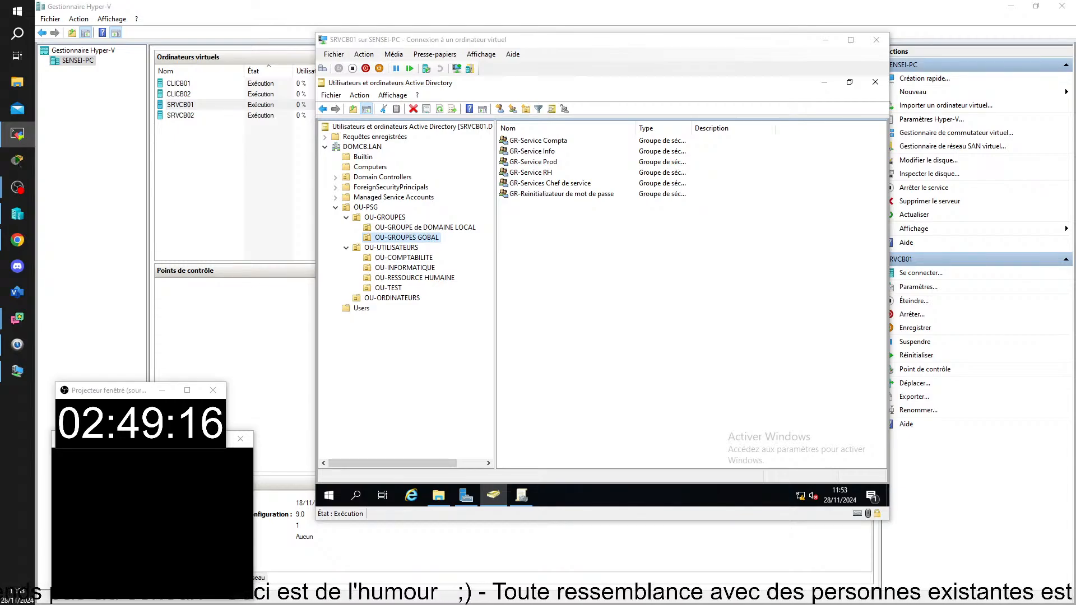
# Maximize the TAI05 remote view and dismiss the test user's context menu in UO-TEST-GPO
pyautogui.moveTo(1075, 359); pyautogui.dragTo(434, 11)
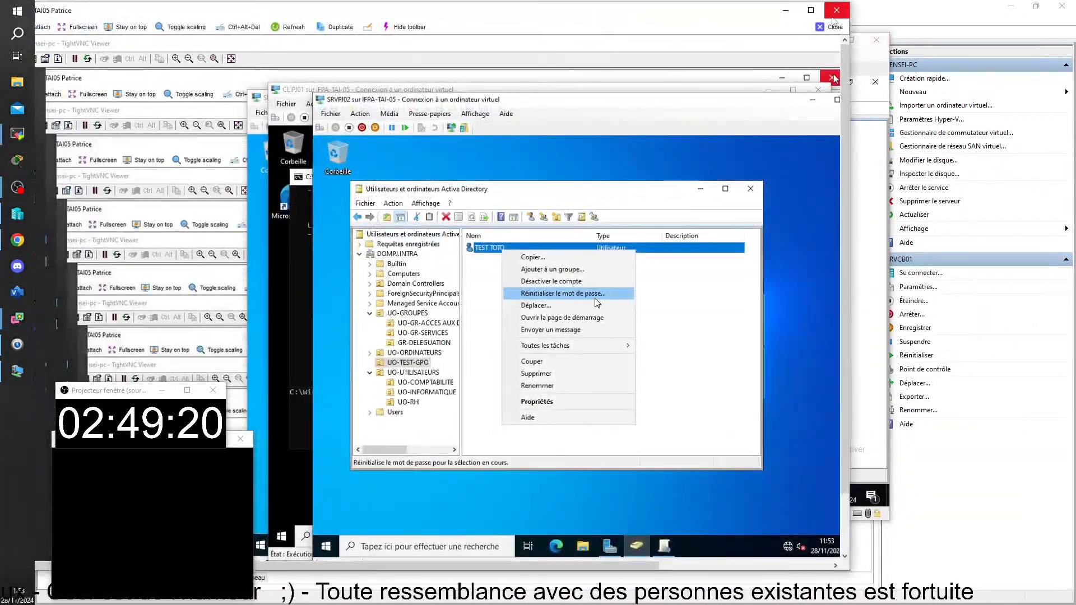
pyautogui.click(810, 10)
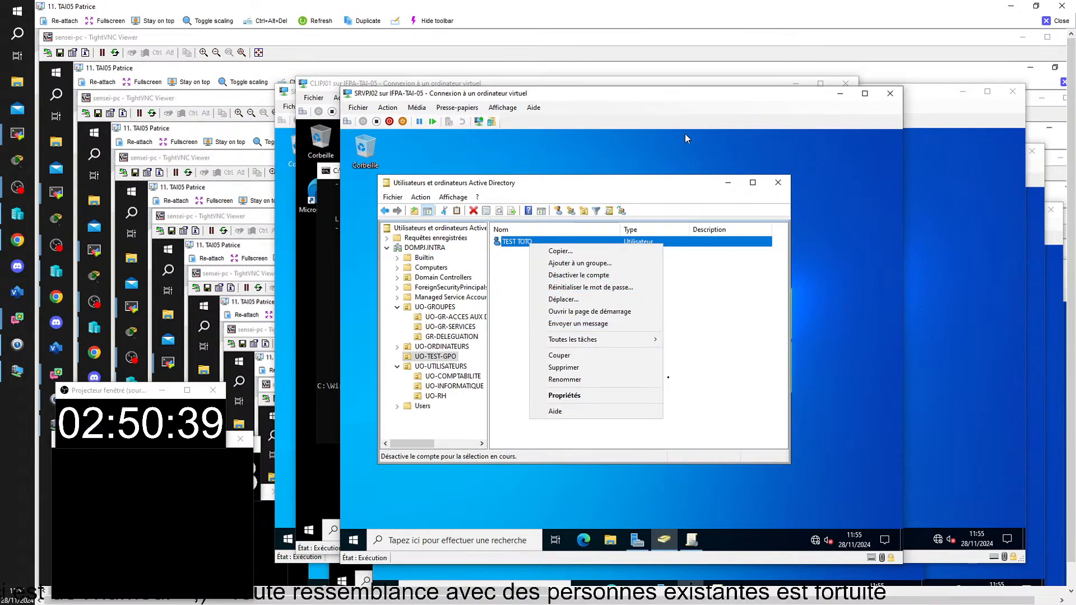
pyautogui.click(672, 189)
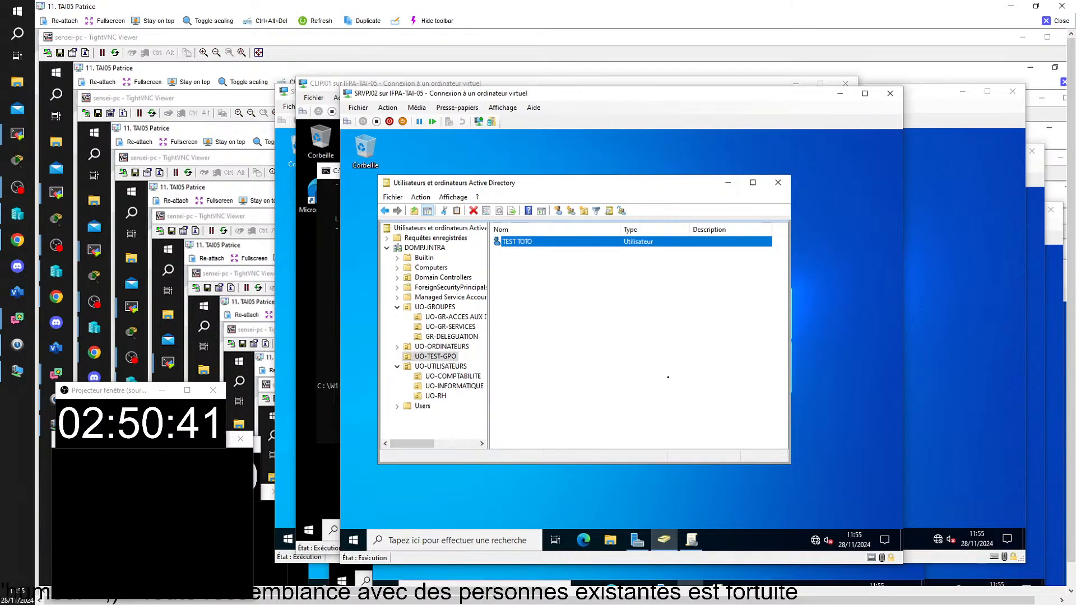
# Minimize Active Directory Users and Computers and sign the administrator out of SRVPJ02
pyautogui.click(728, 184)
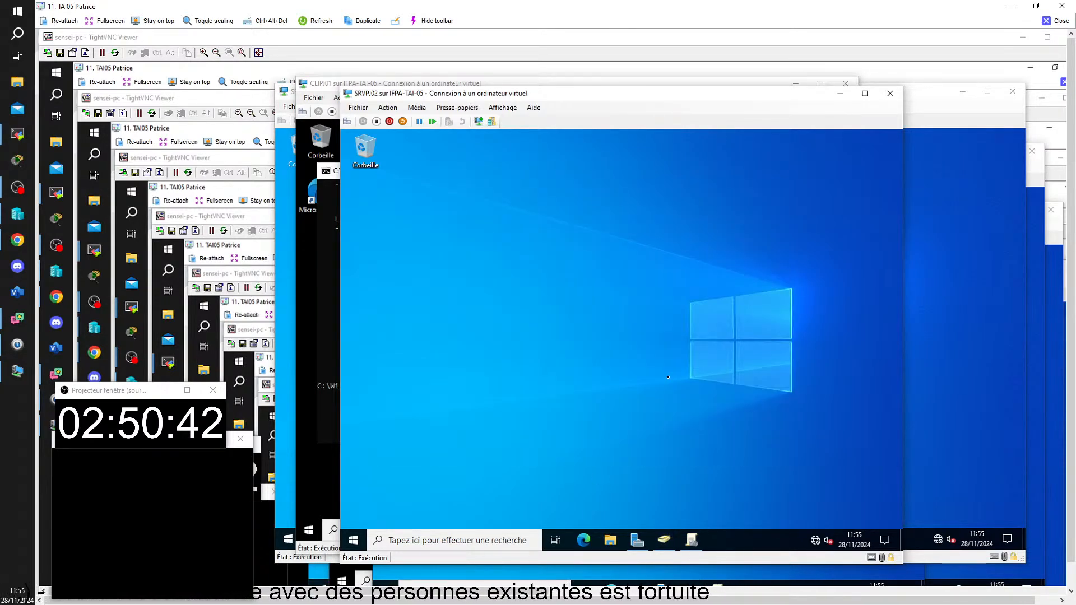
pyautogui.click(355, 542)
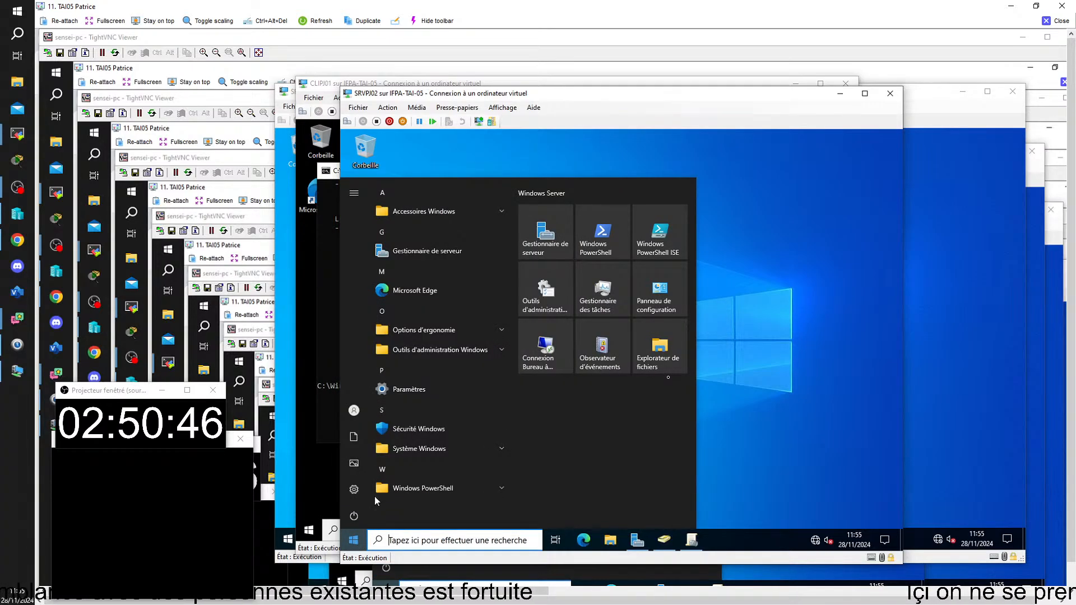
pyautogui.moveTo(354, 417)
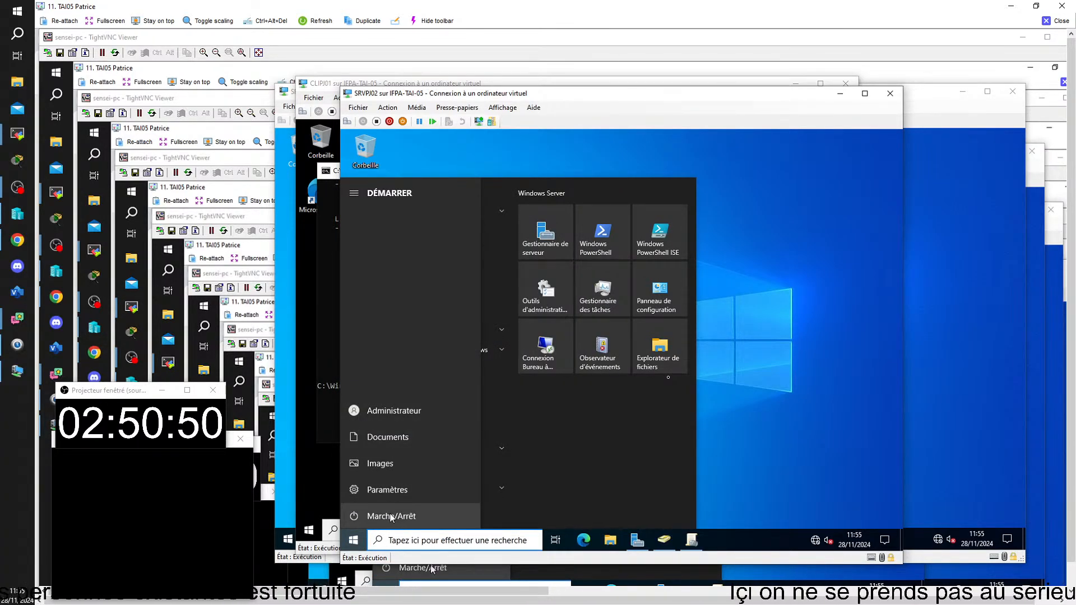
pyautogui.click(387, 411)
pyautogui.click(393, 384)
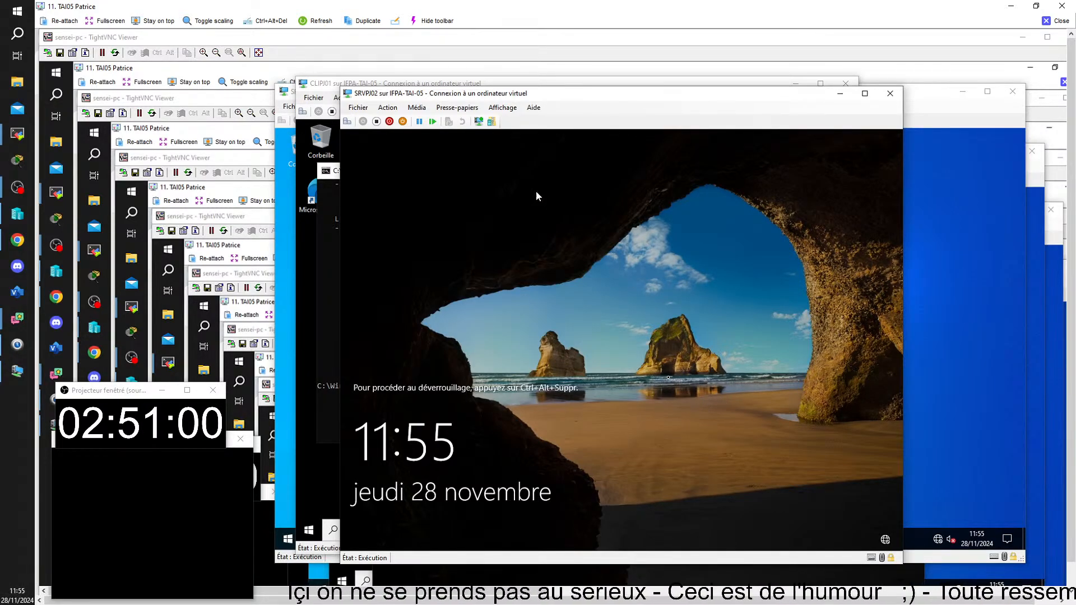
# Try signing in another domain user via 'Autre utilisateur', which is refused
pyautogui.click(350, 122)
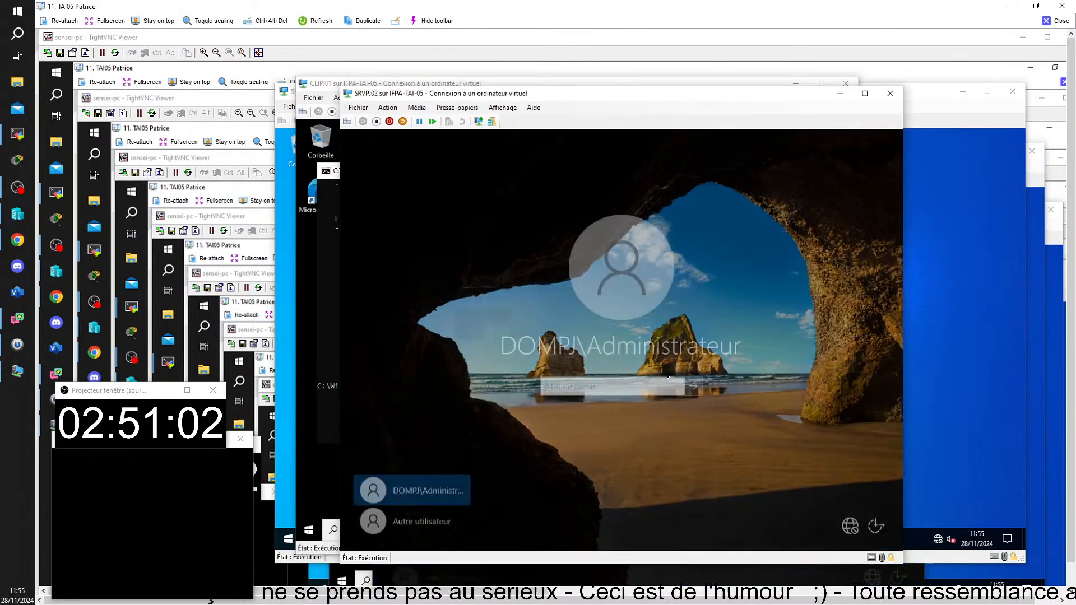
pyautogui.click(428, 519)
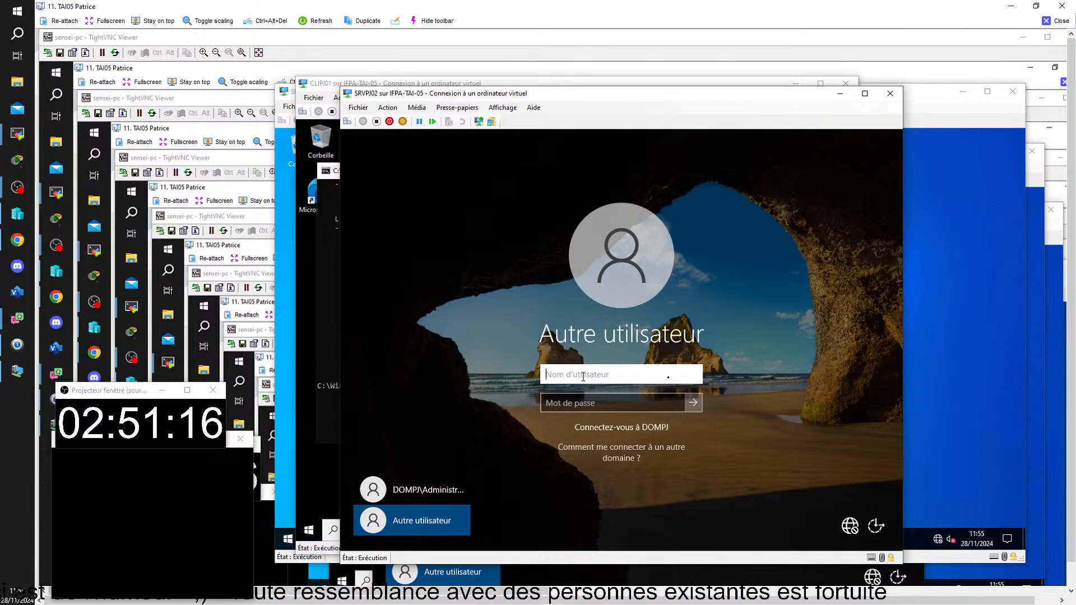
pyautogui.write('vin')
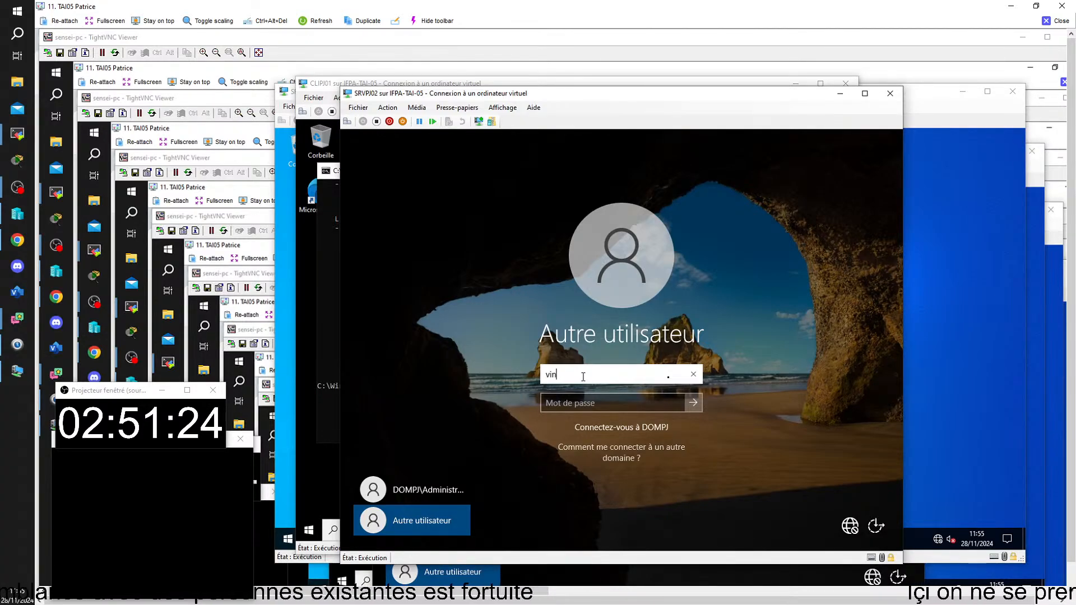
pyautogui.write('pourcent')
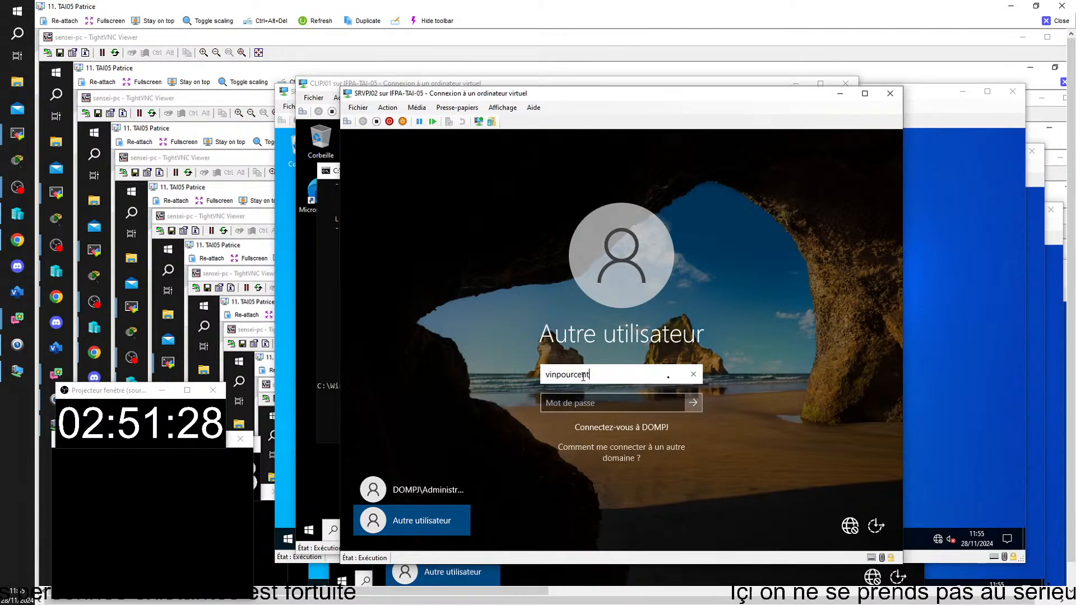
pyautogui.press('Tab')
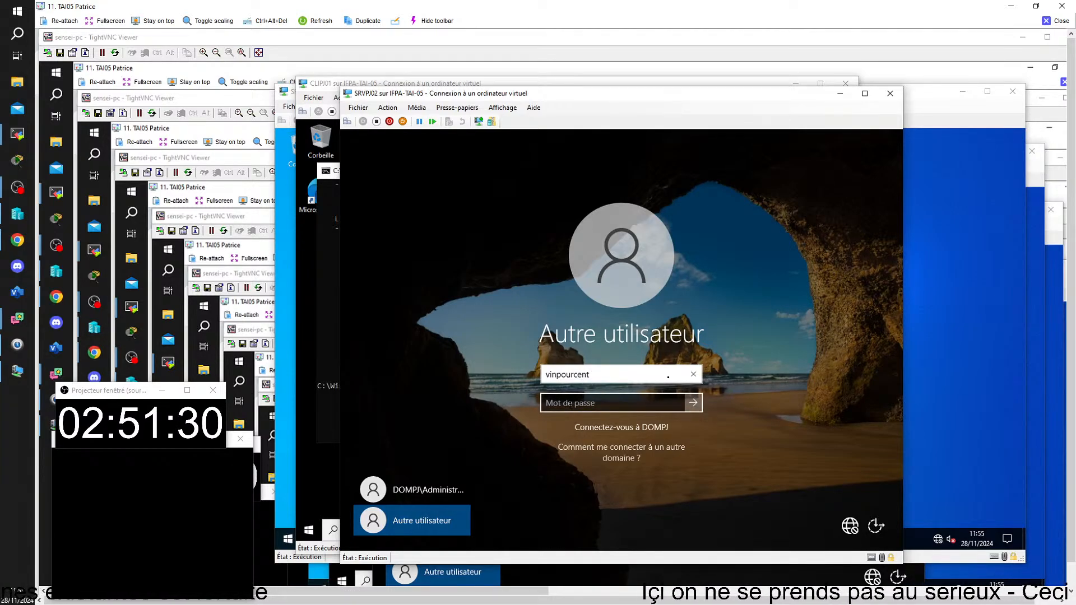
pyautogui.click(570, 404)
pyautogui.write('••')
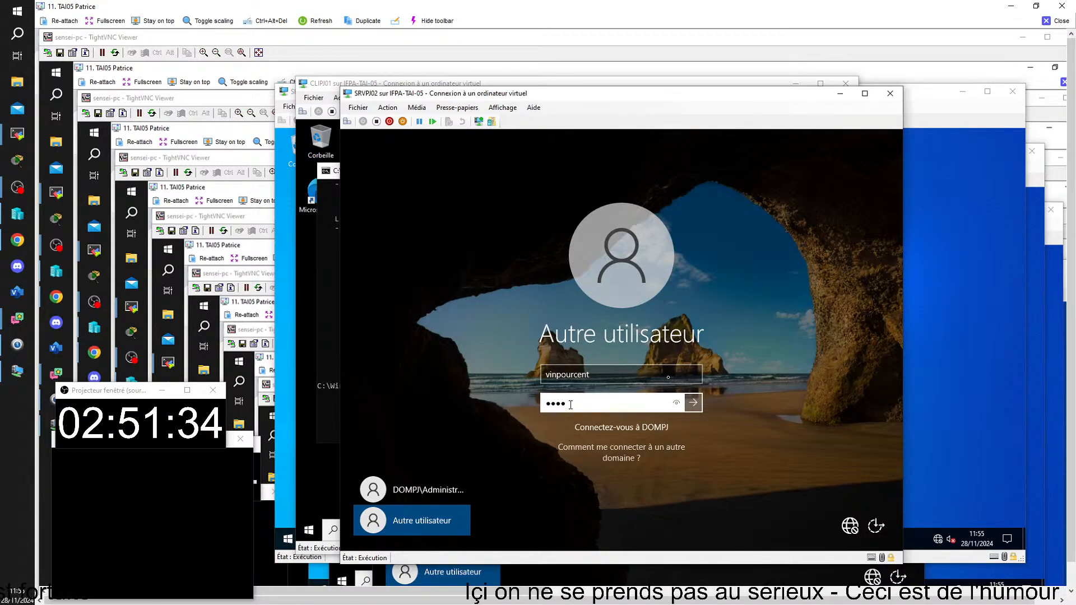
pyautogui.press('Return')
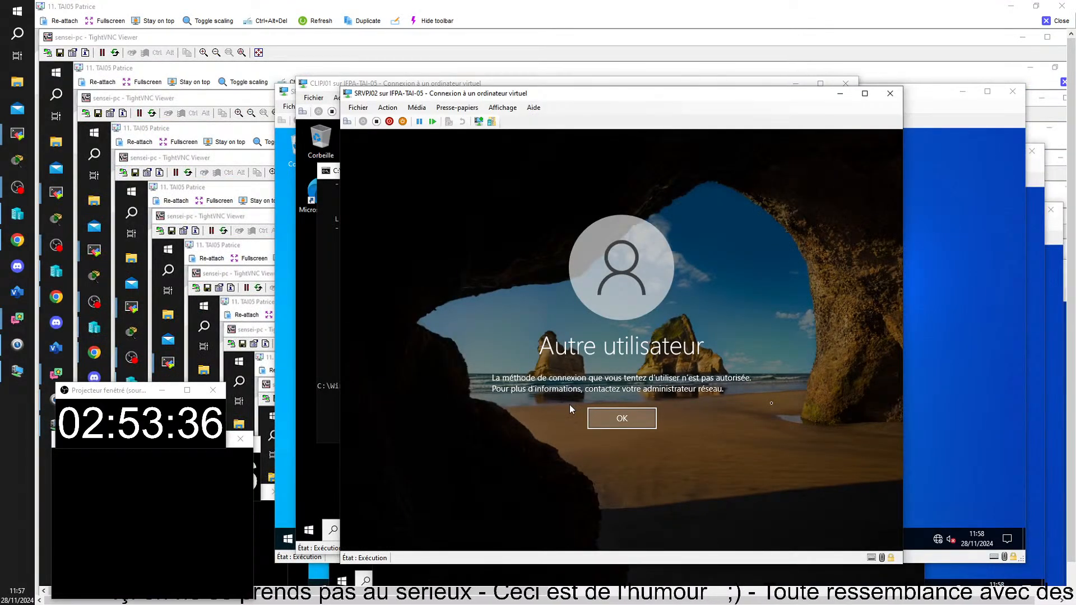
# Dismiss the sign-in refusal on SRVPJ02 and choose to sign in as another user
pyautogui.press('Return')
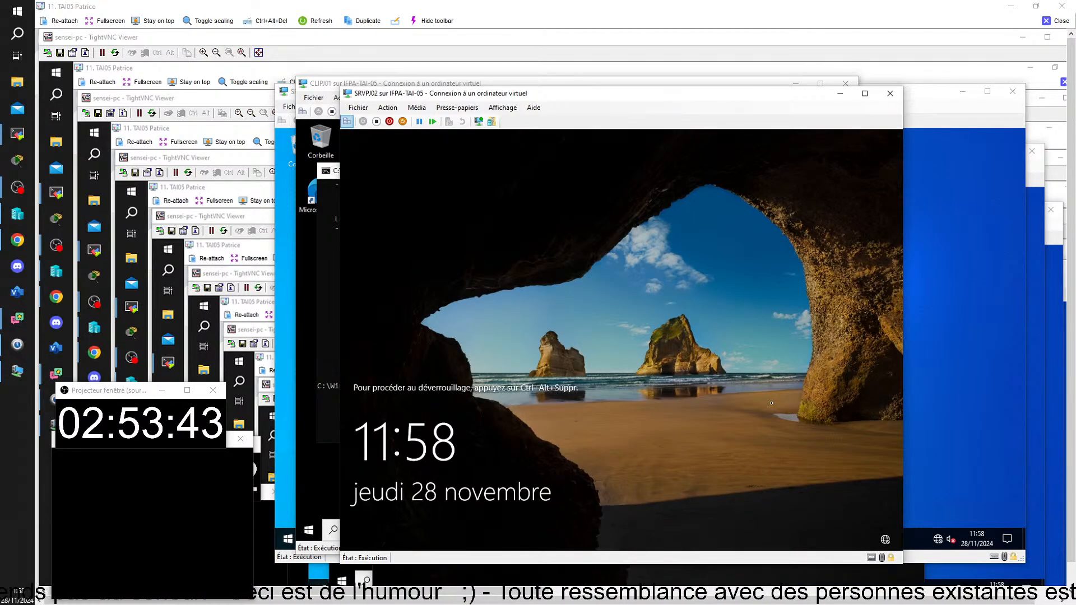
pyautogui.click(347, 121)
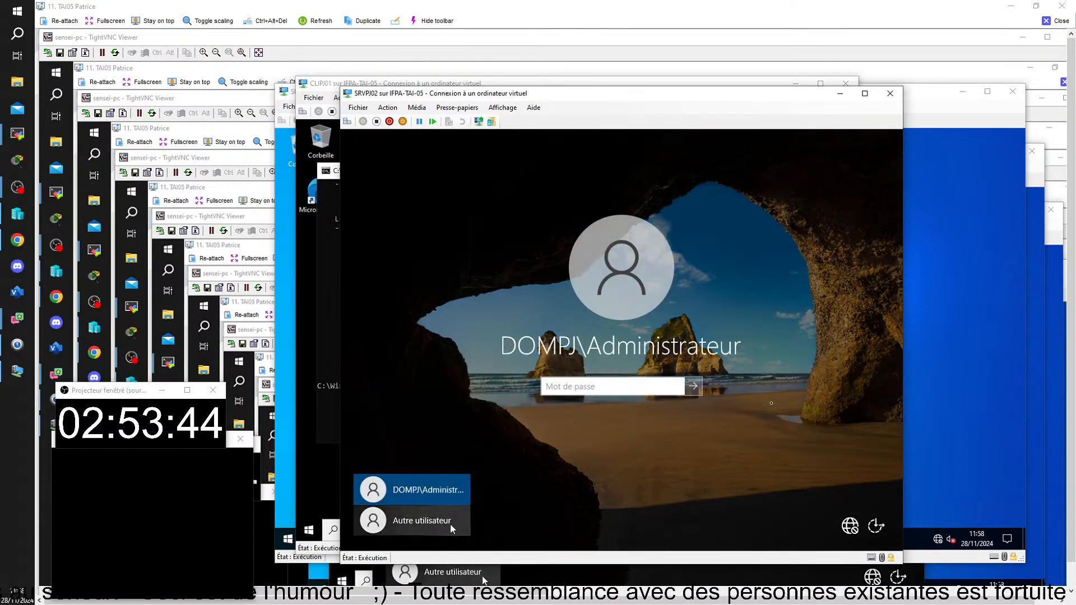
pyautogui.click(450, 523)
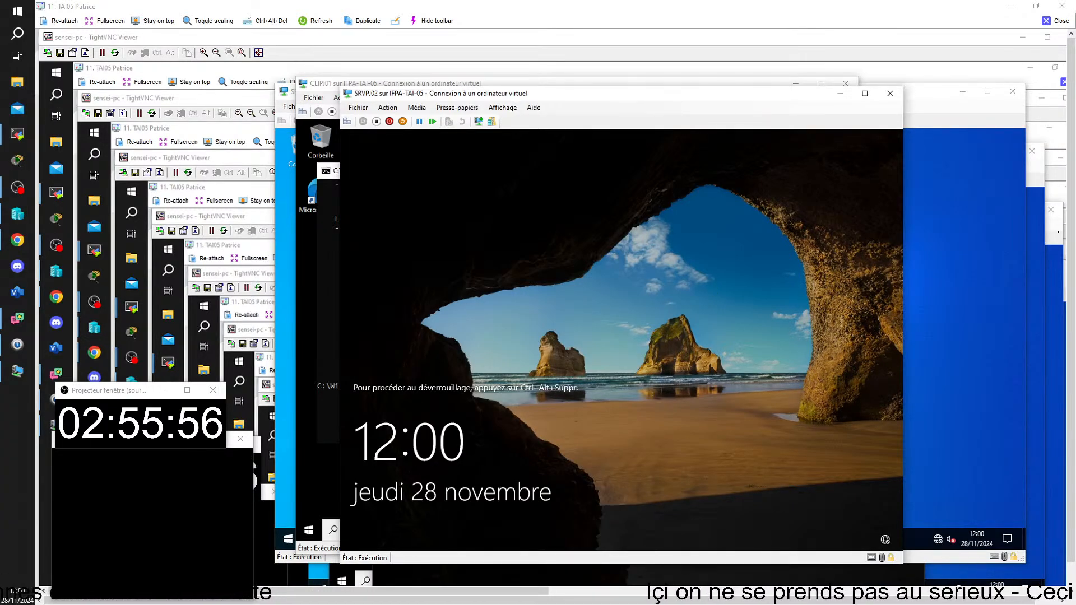
# Bring the SRVPJ02 sign-in screen back up, then switch to the SRVCB01 VM window
pyautogui.moveTo(502, 604)
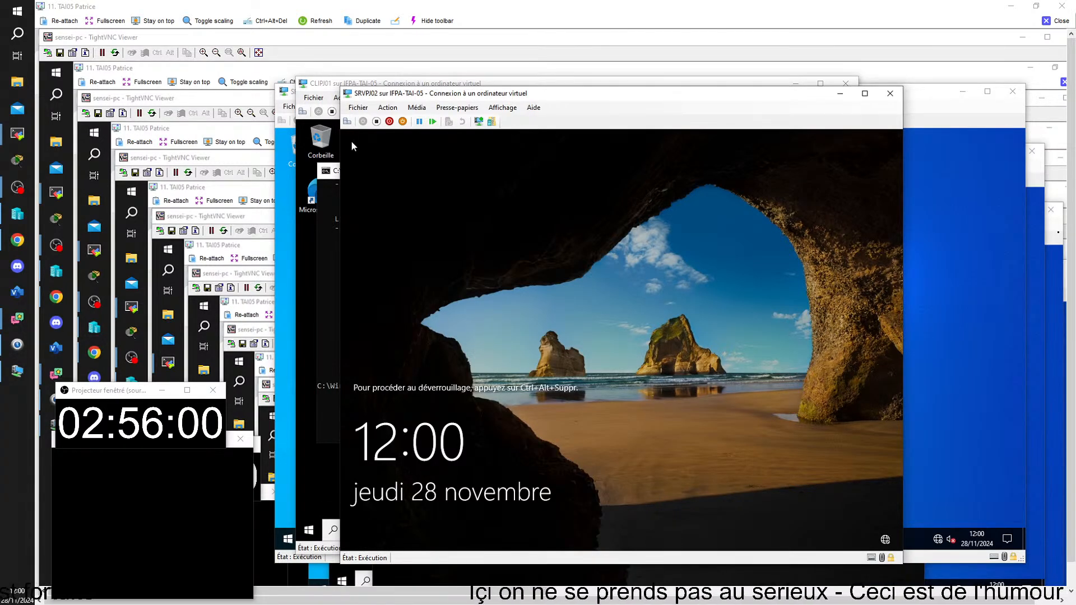
pyautogui.click(350, 123)
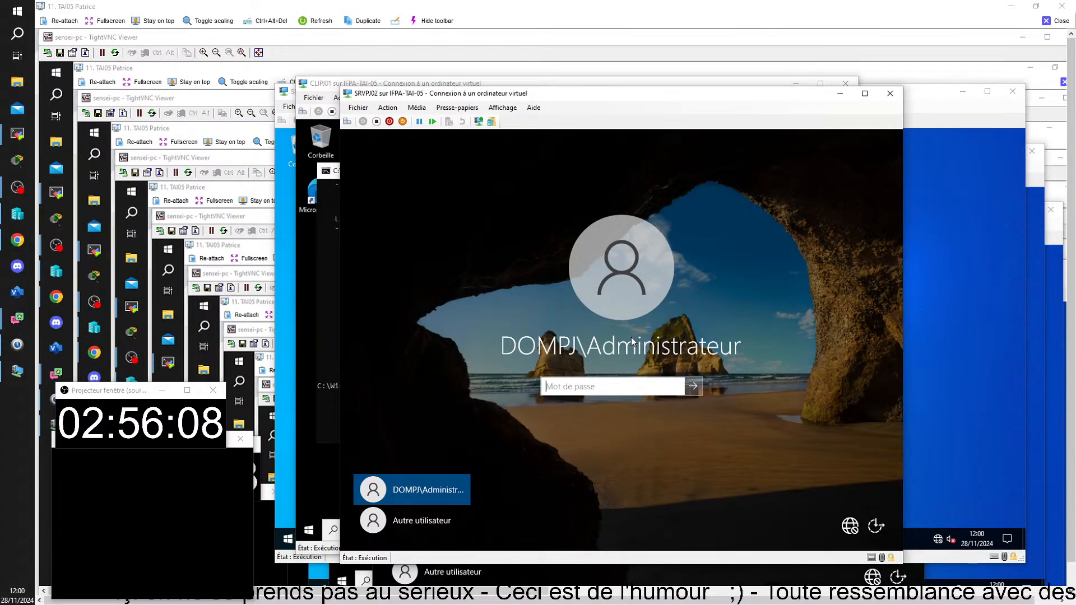
pyautogui.hotkey('alt', 'Tab')
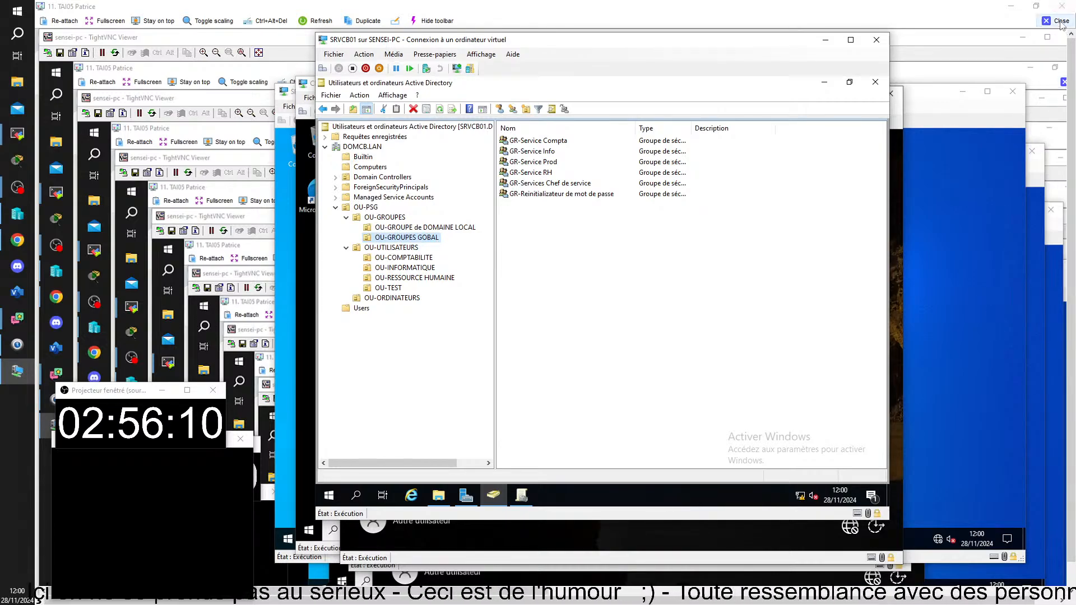
# Close Active Directory Users and Computers on SRVCB01, then enter dsa.msc in the VM's Run dialog
pyautogui.hotkey('alt', 'Tab')
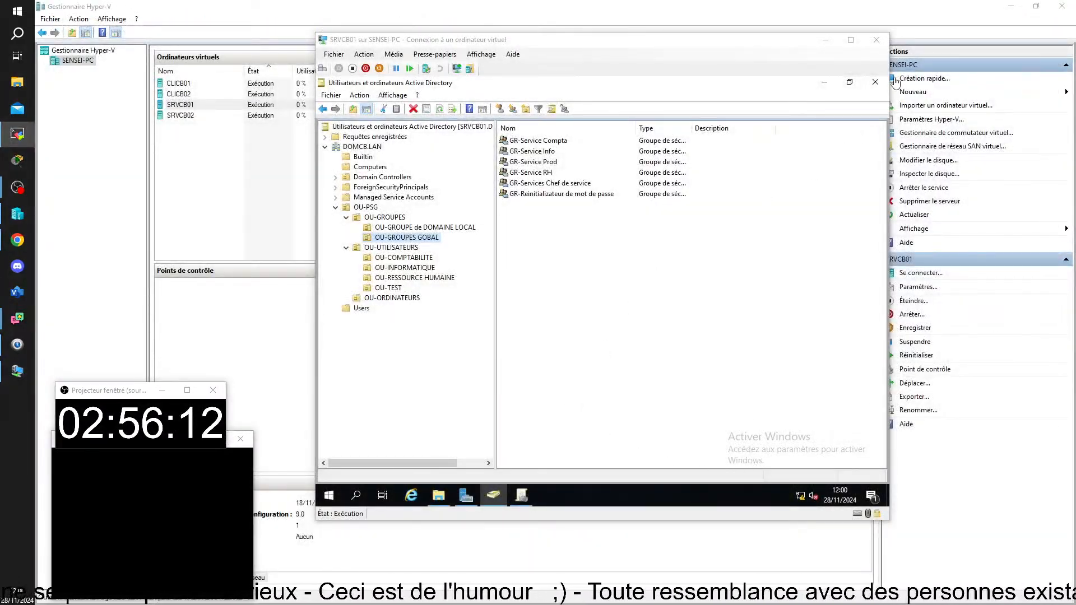
pyautogui.click(874, 82)
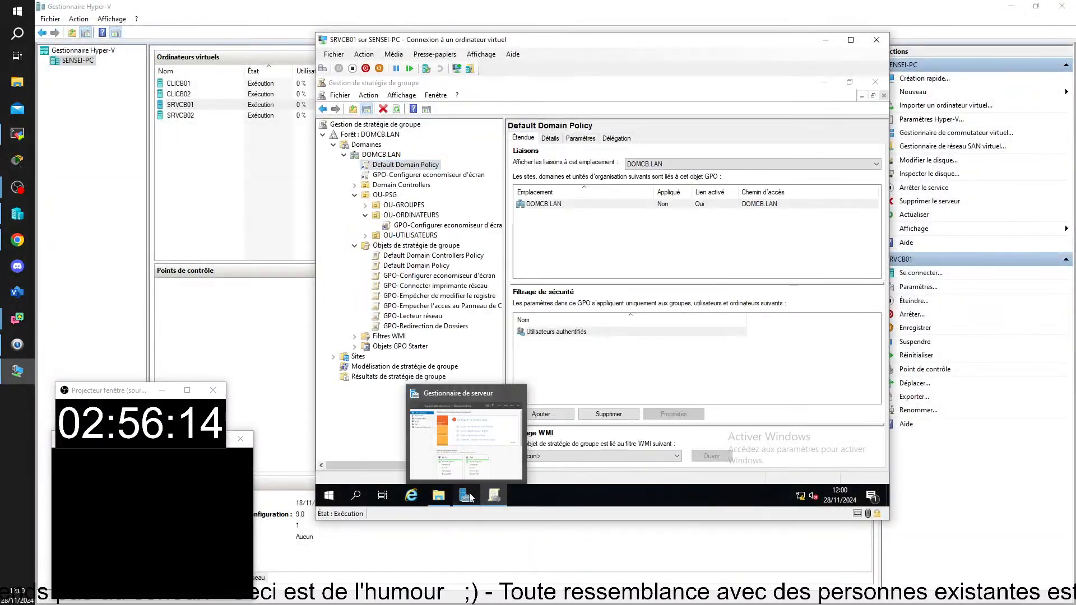
pyautogui.click(466, 496)
pyautogui.click(806, 109)
pyautogui.scroll(-2, 751, 364)
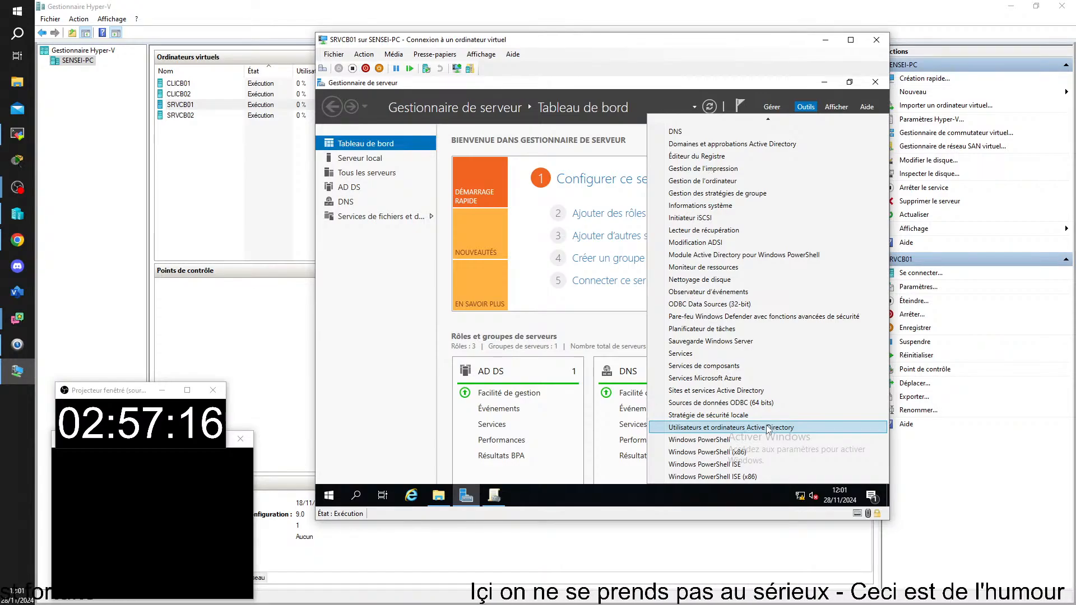
pyautogui.press('super+r')
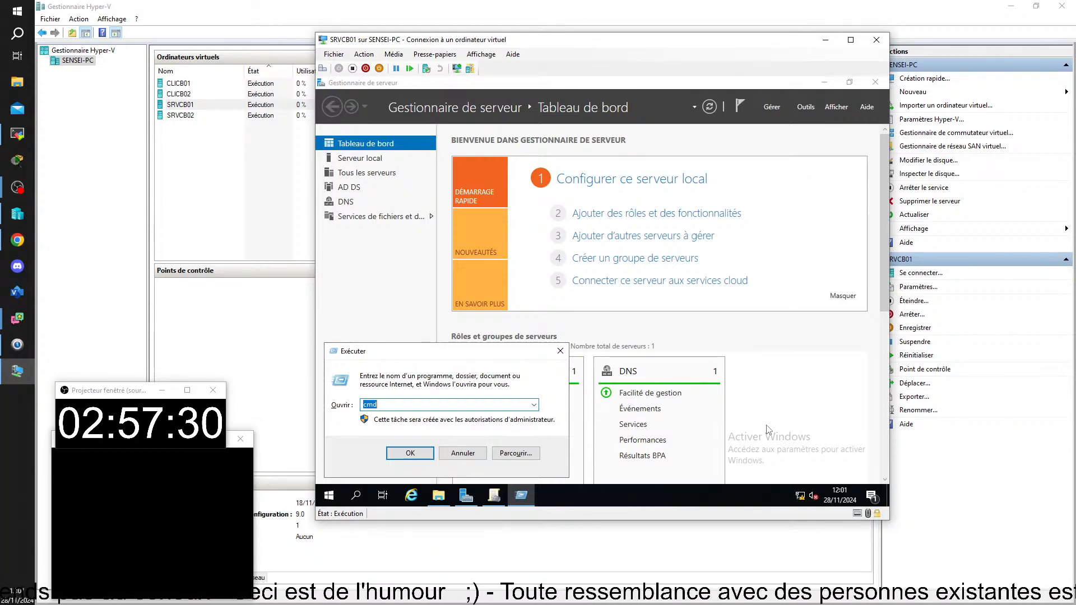
pyautogui.write('dsa')
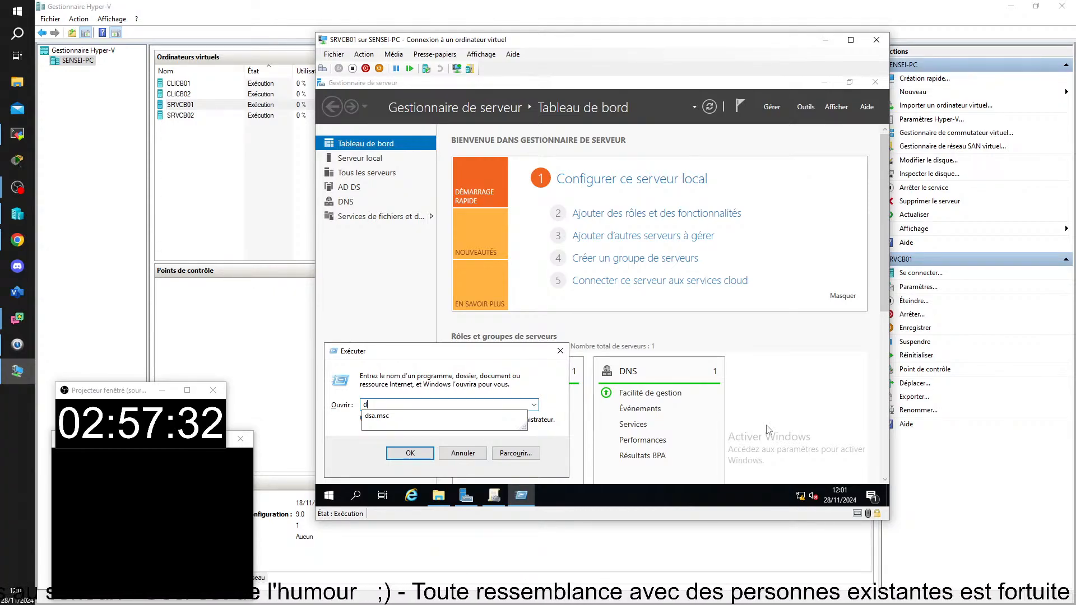
pyautogui.write('.msc')
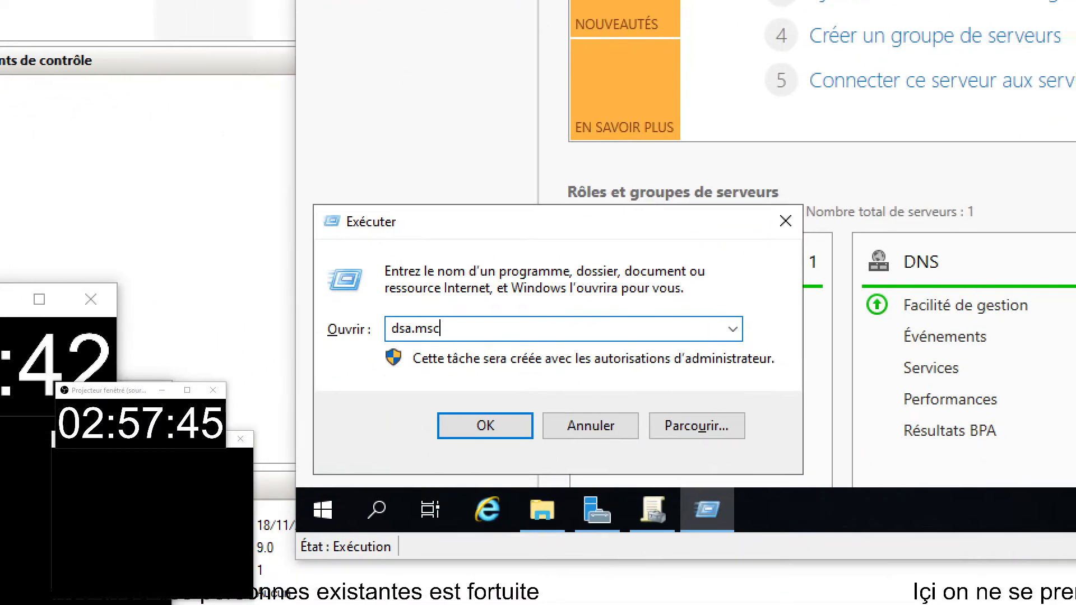
# Drag within the SRVCB01 console, leaving dsa.msc in the Run dialog's Open field
pyautogui.moveTo(367, 299); pyautogui.dragTo(483, 370)
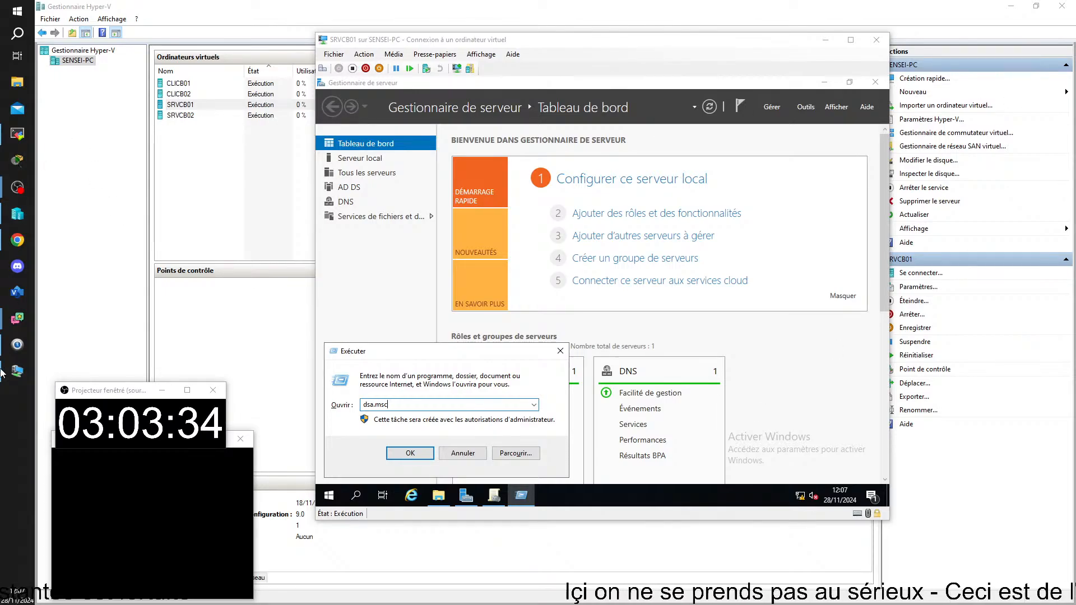
pyautogui.moveTo(17, 187)
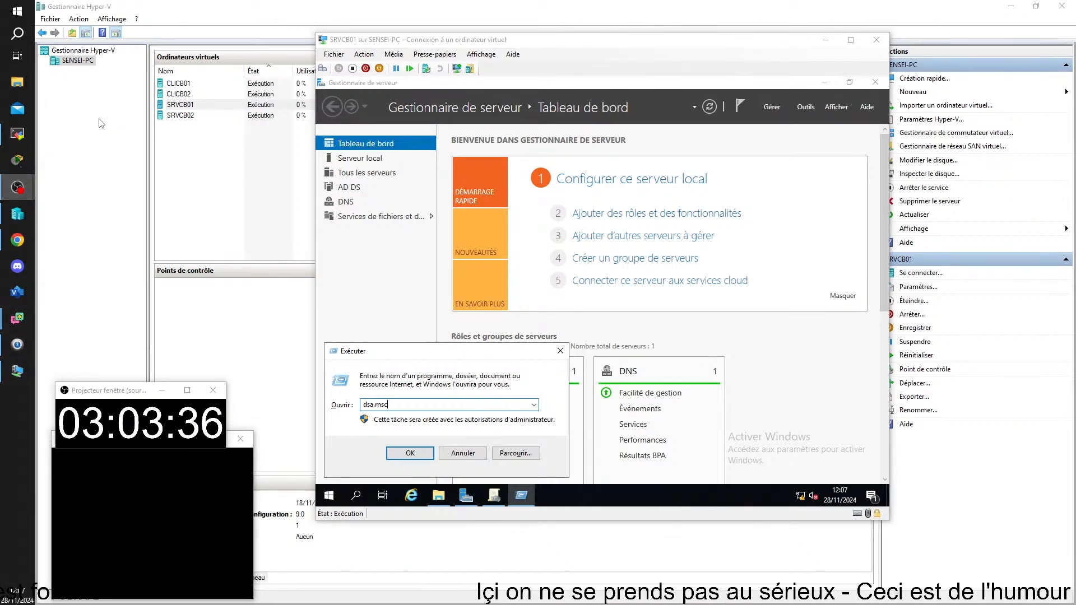